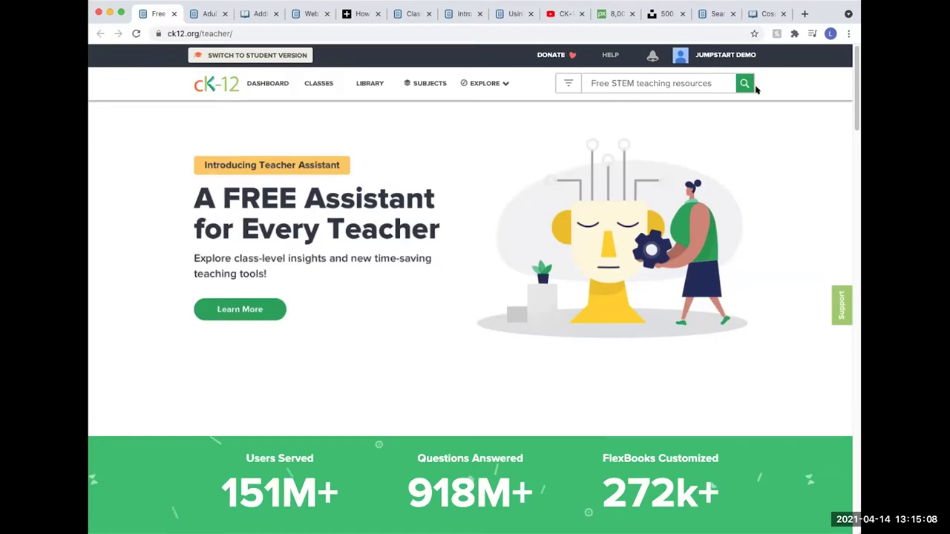
- Open the account settings and review the profile, sign-in, connected accounts, password, time zone, notification and account removal sections
left_click(724, 57)
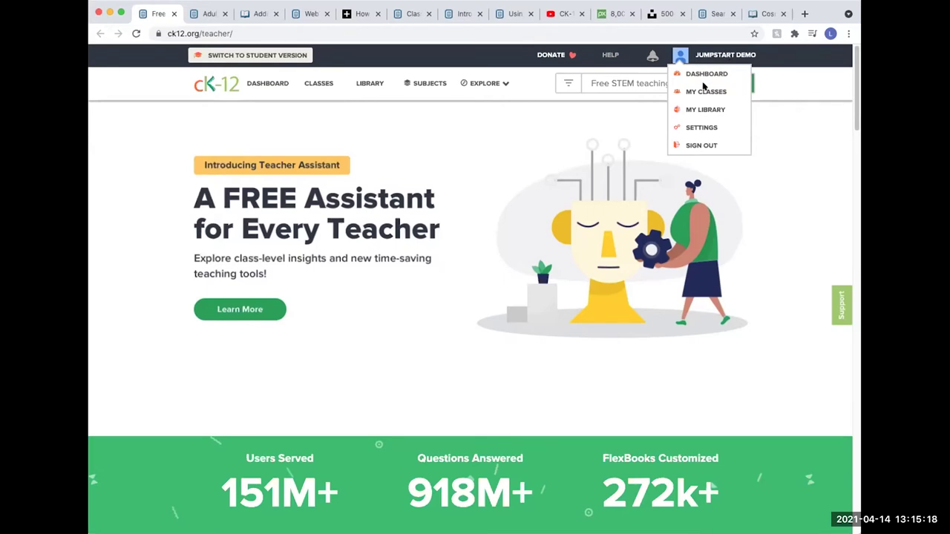
left_click(701, 129)
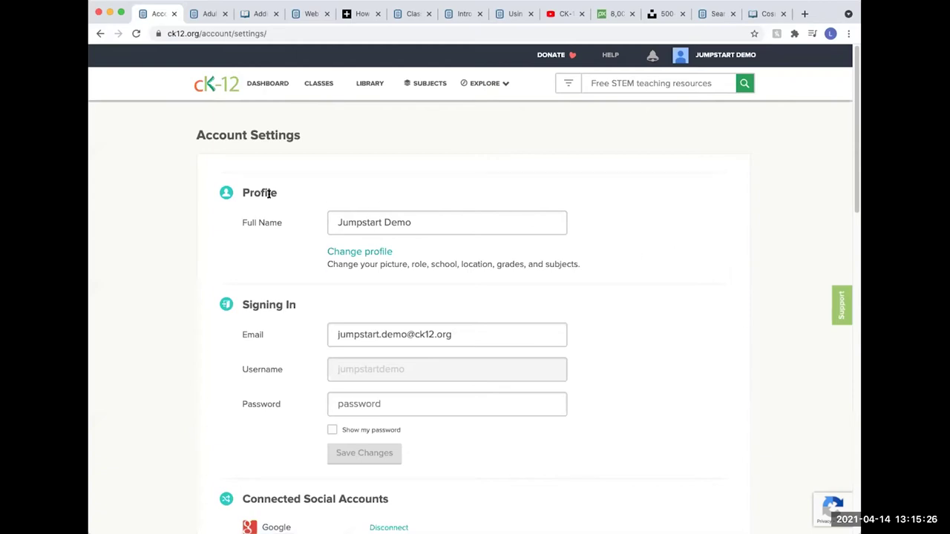
scroll(607, 226, "down", 2)
scroll(611, 228, "down", 2)
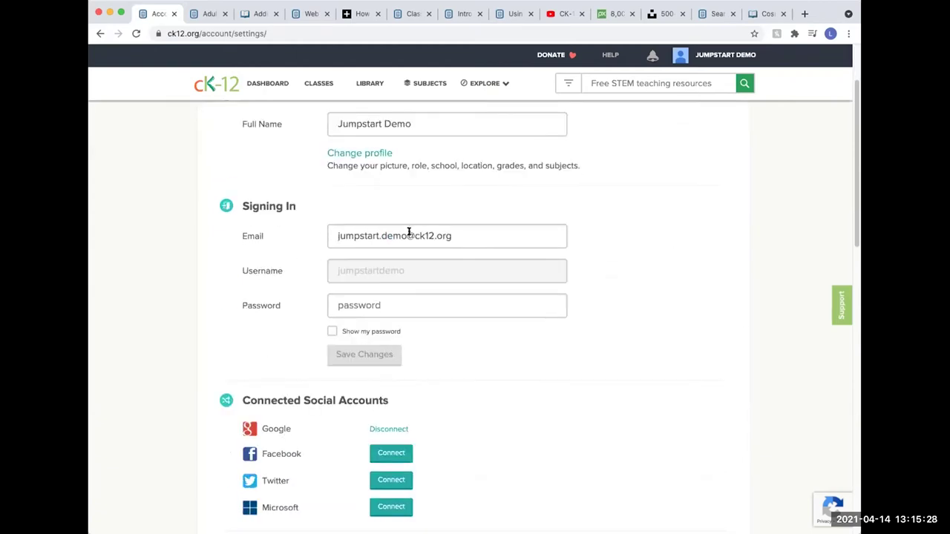
scroll(585, 250, "down", 2)
scroll(585, 250, "down", 5)
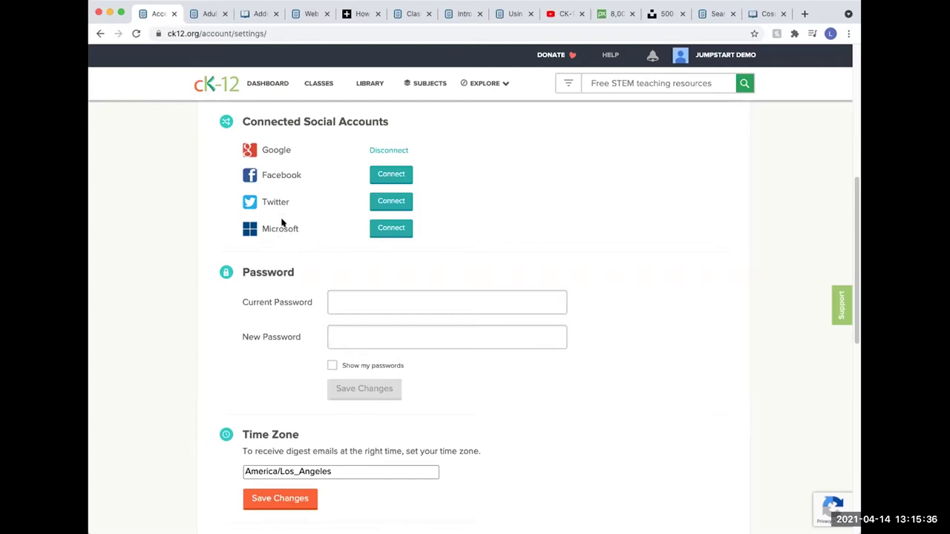
scroll(281, 224, "down", 5)
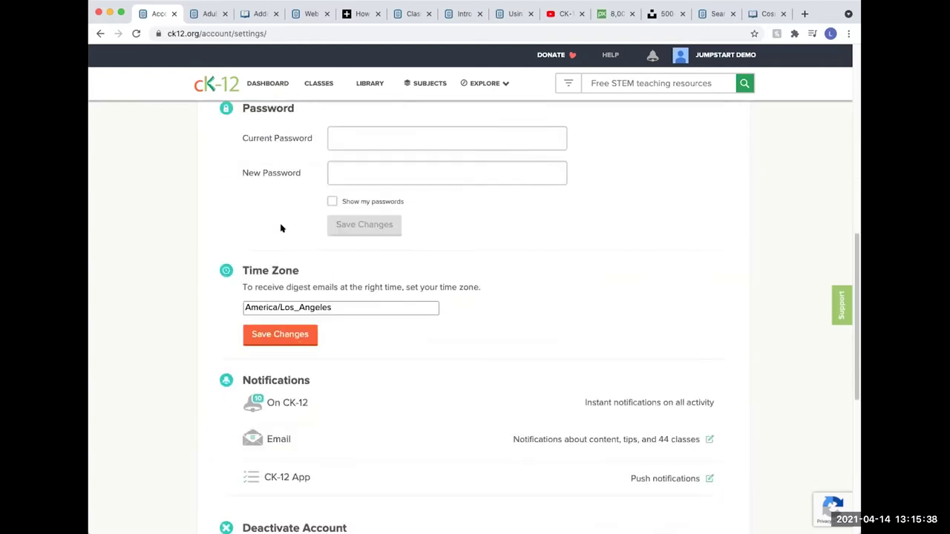
scroll(281, 227, "down", 3)
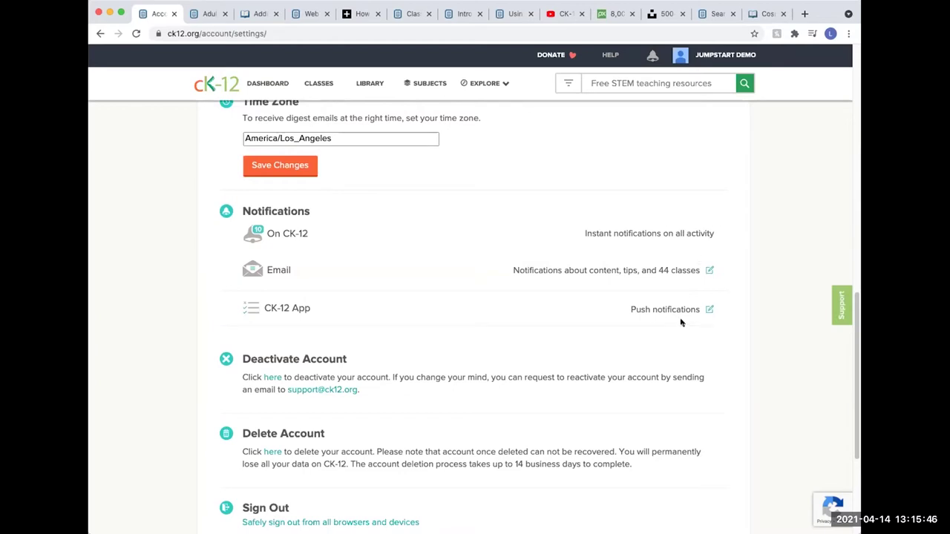
scroll(690, 328, "down", 2)
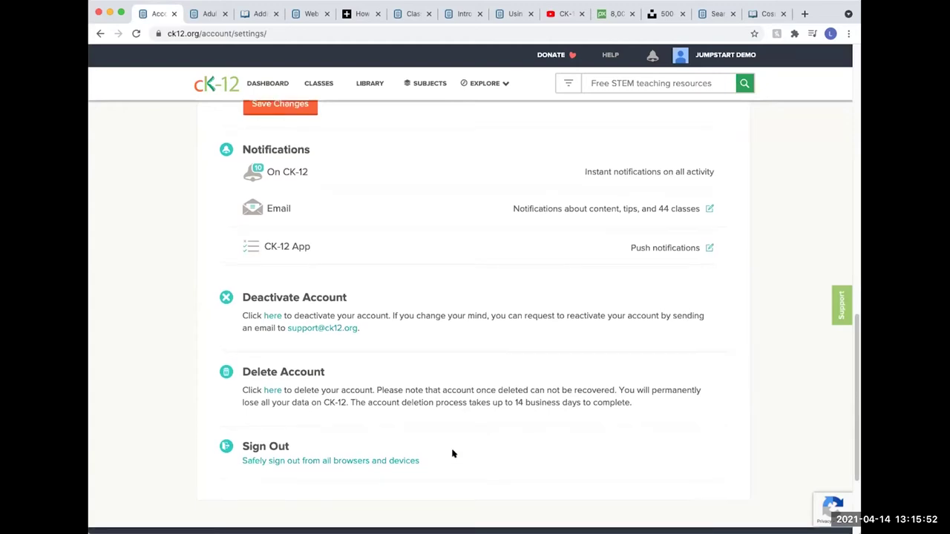
scroll(452, 453, "up", 10)
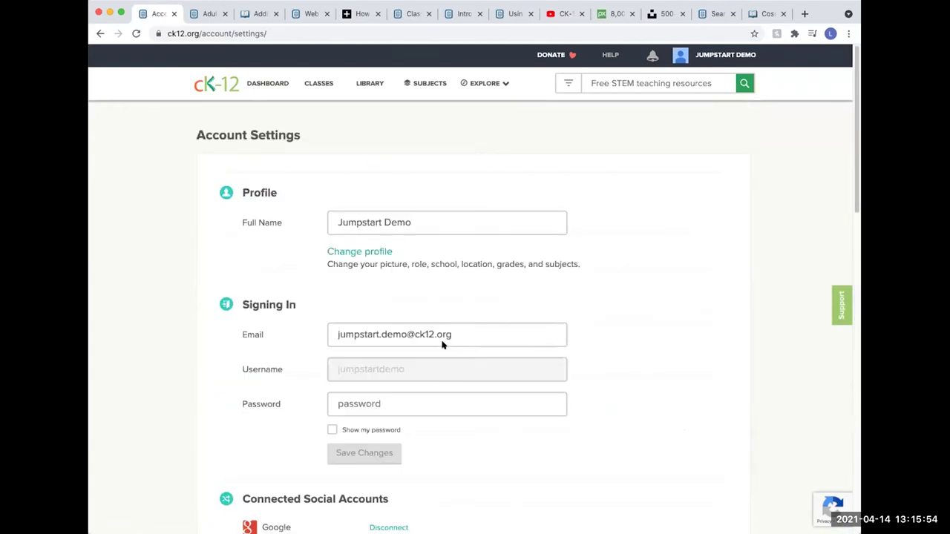
- Open the account's profile details page and dismiss the prompt to complete the profile
left_click(362, 252)
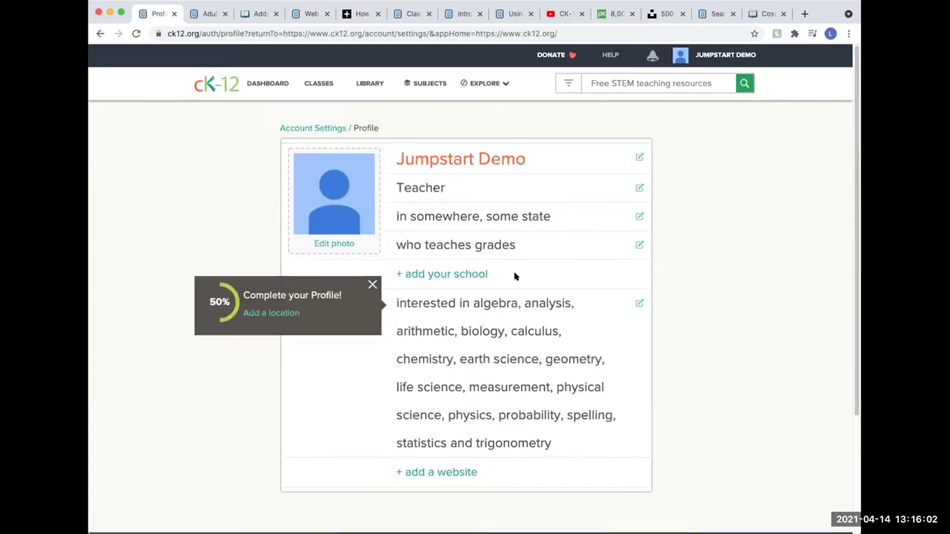
left_click(372, 284)
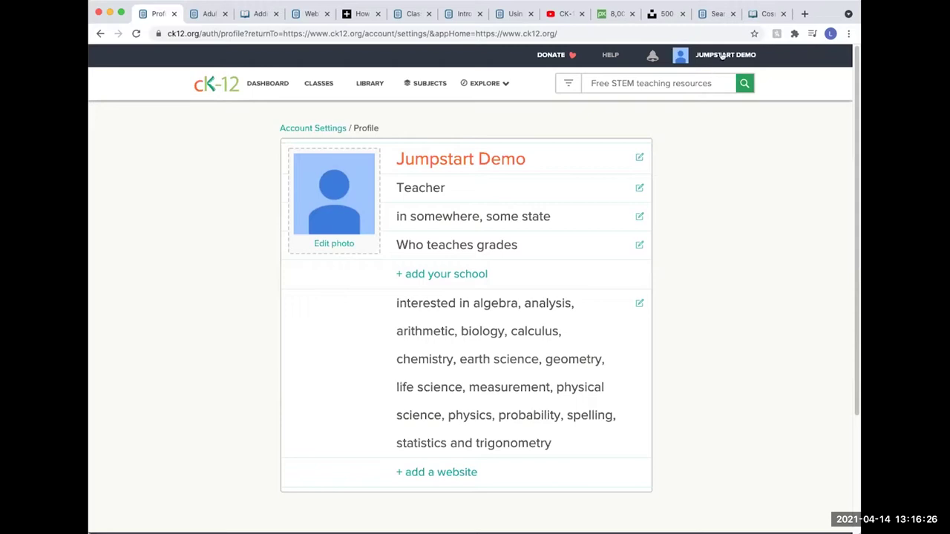
- Go to the home page, switch it to the student version and check the class code option
left_click(221, 88)
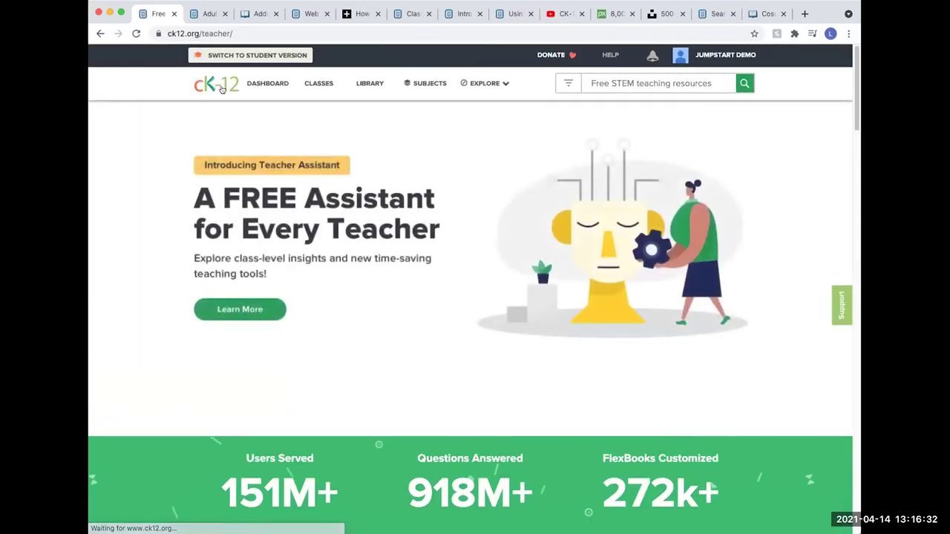
left_click(258, 55)
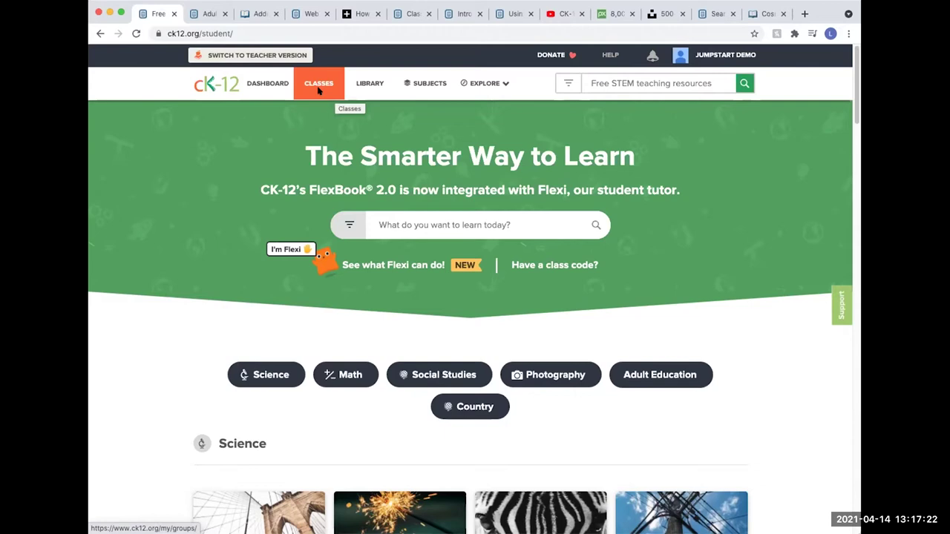
left_click(561, 269)
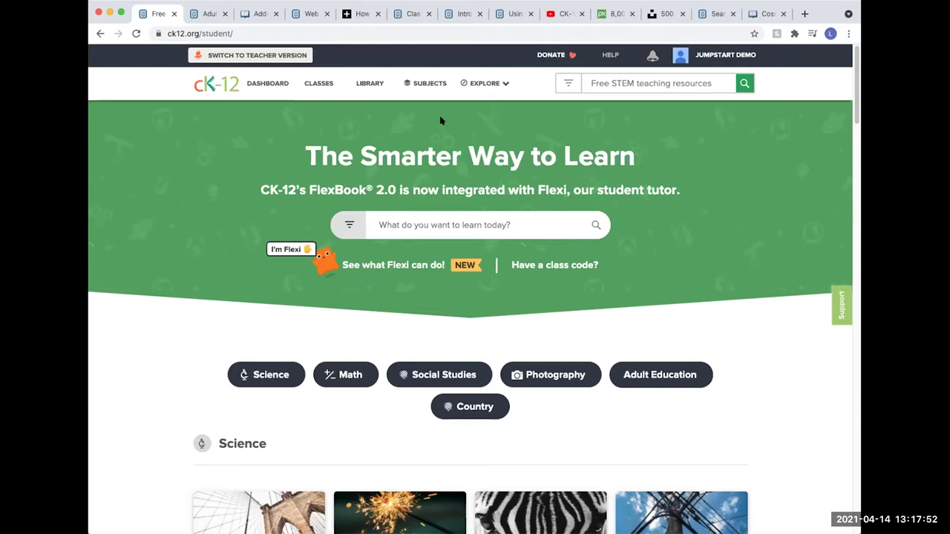
- Open the Winter 2020 class from the class list and view its members
left_click(315, 83)
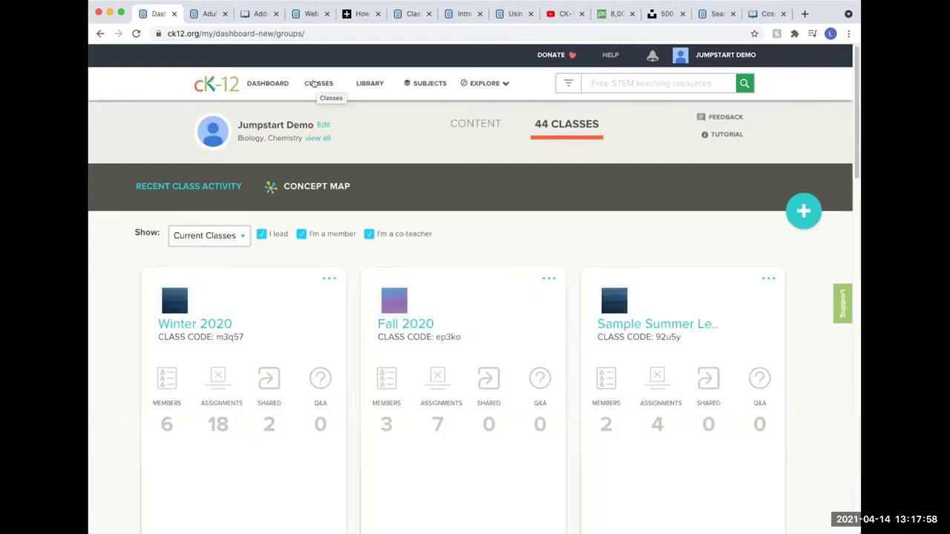
left_click(213, 326)
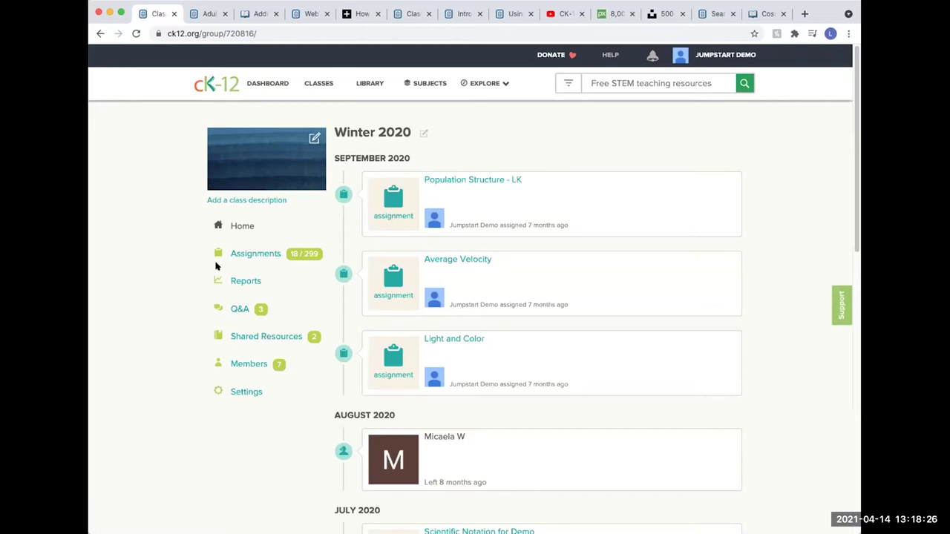
left_click(258, 363)
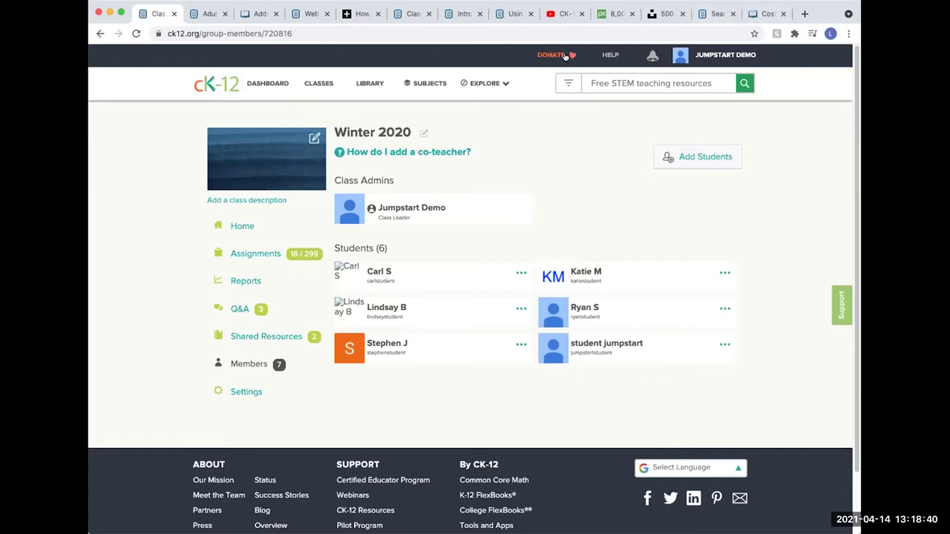
- Return to the teacher home page and search the site for "language arts"
left_click(201, 83)
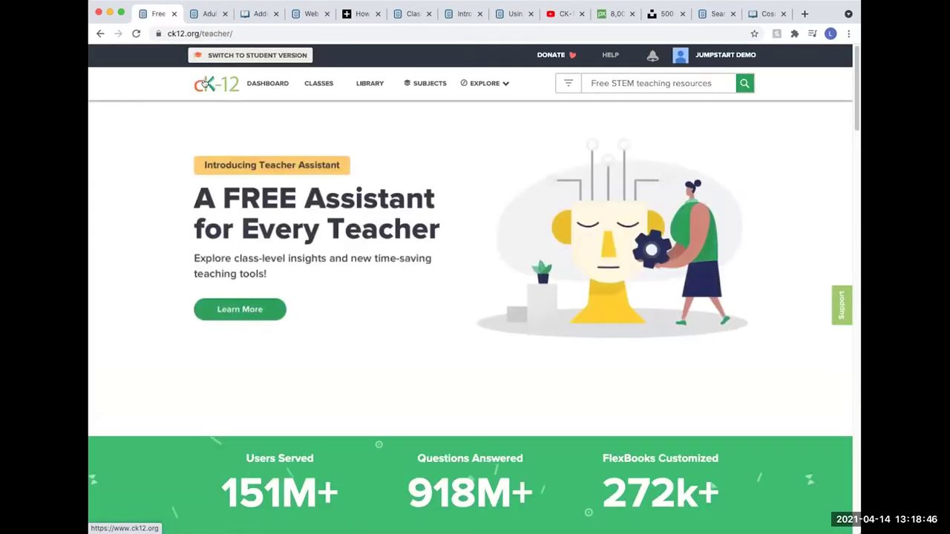
left_click(486, 84)
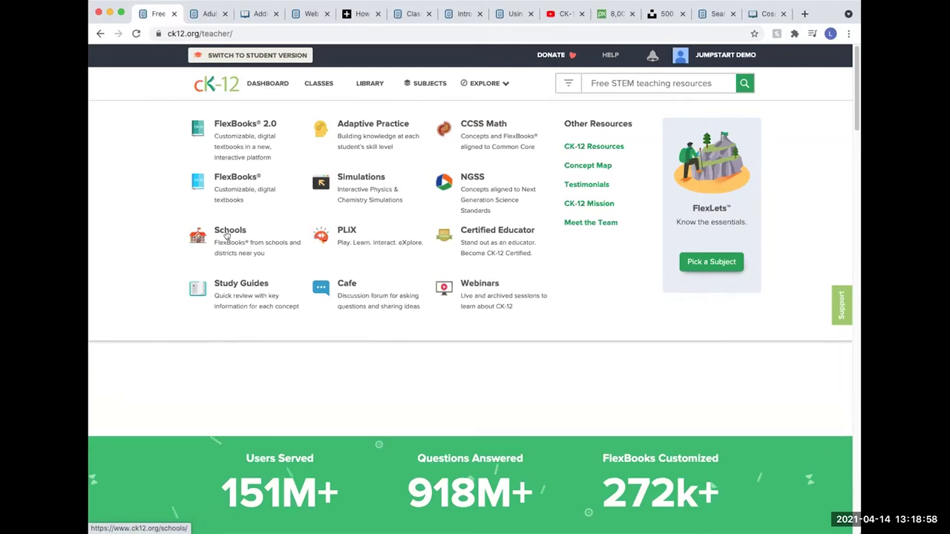
left_click(618, 80)
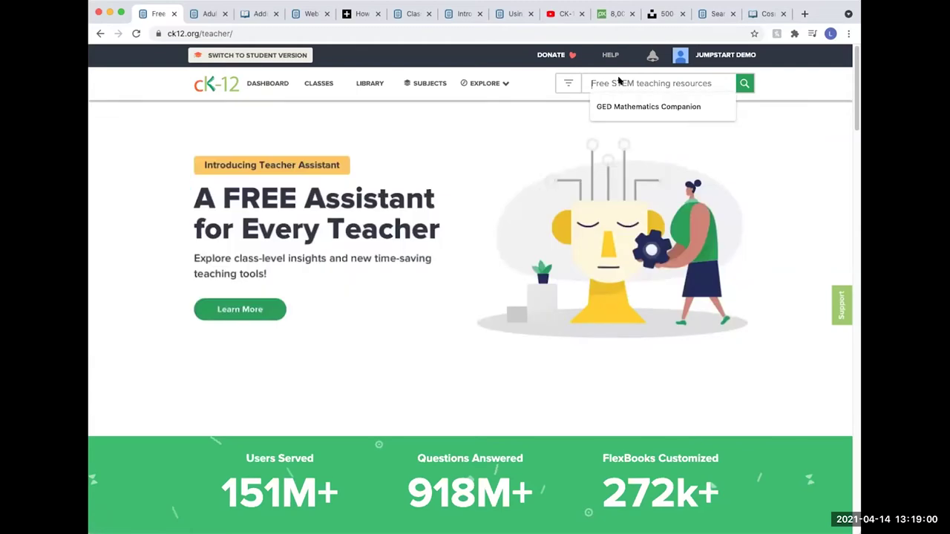
left_click(779, 163)
left_click(677, 82)
type("language arts")
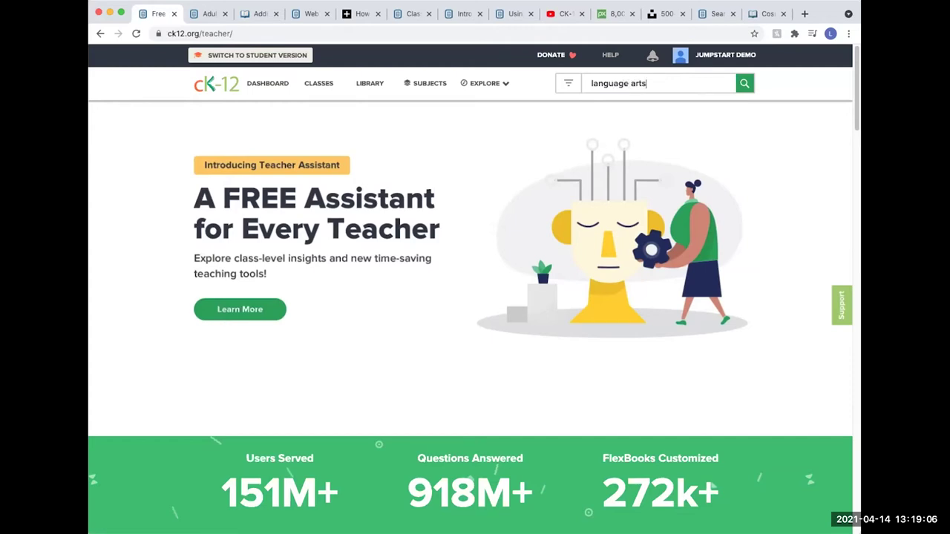
key("Return")
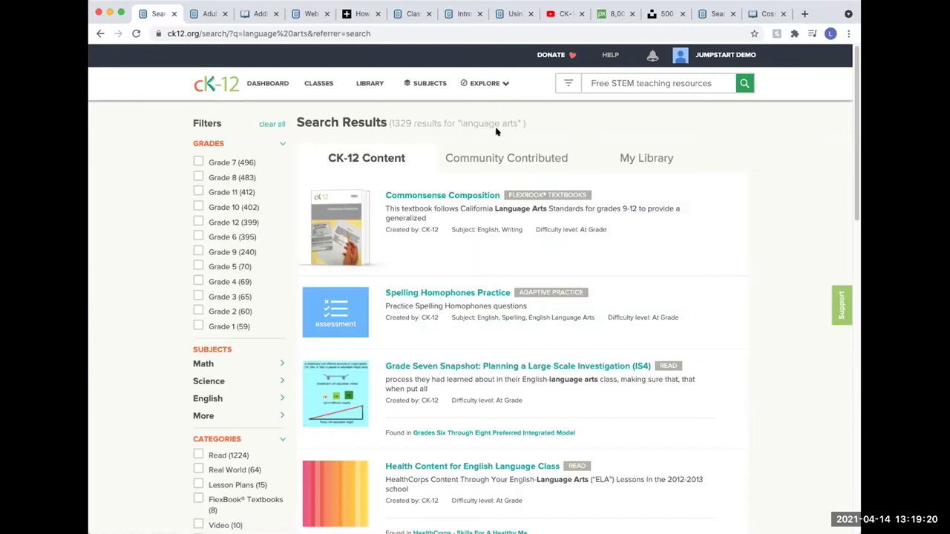
- Show the community-contributed search results and open the FlexBook "6th Grade Language Arts: Writing"
left_click(505, 159)
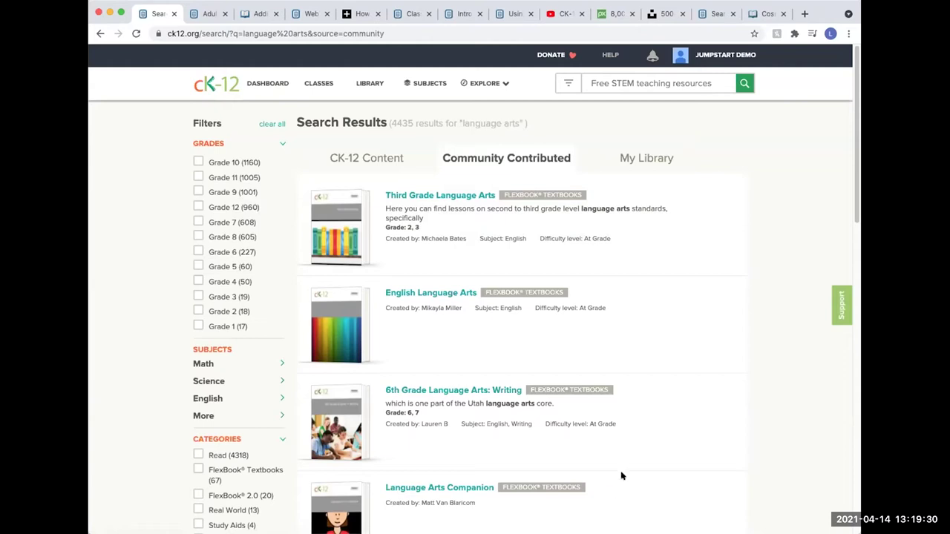
scroll(665, 428, "down", 3)
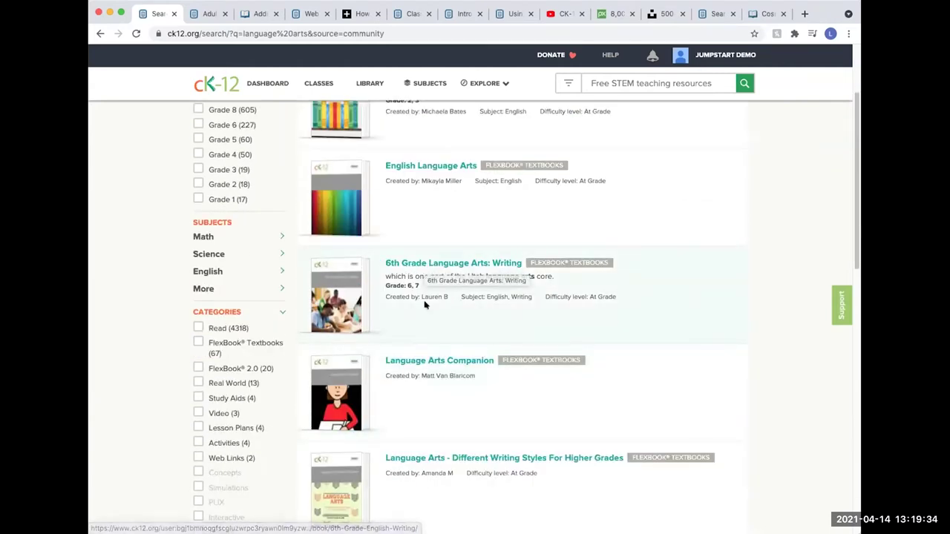
left_click(452, 264)
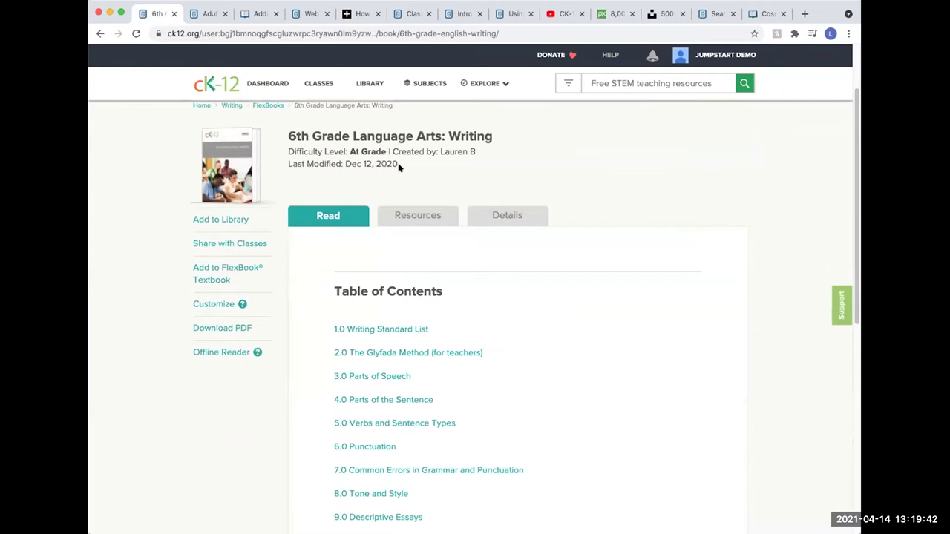
- Open lesson 9.1 Descriptive Essays from chapter 9.0 of the book and look through its content
scroll(399, 165, "down", 5)
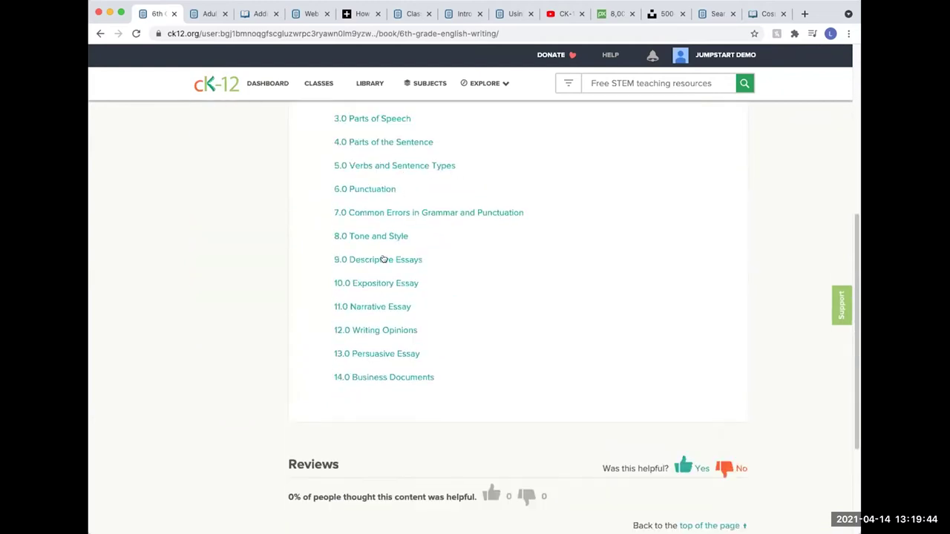
left_click(383, 258)
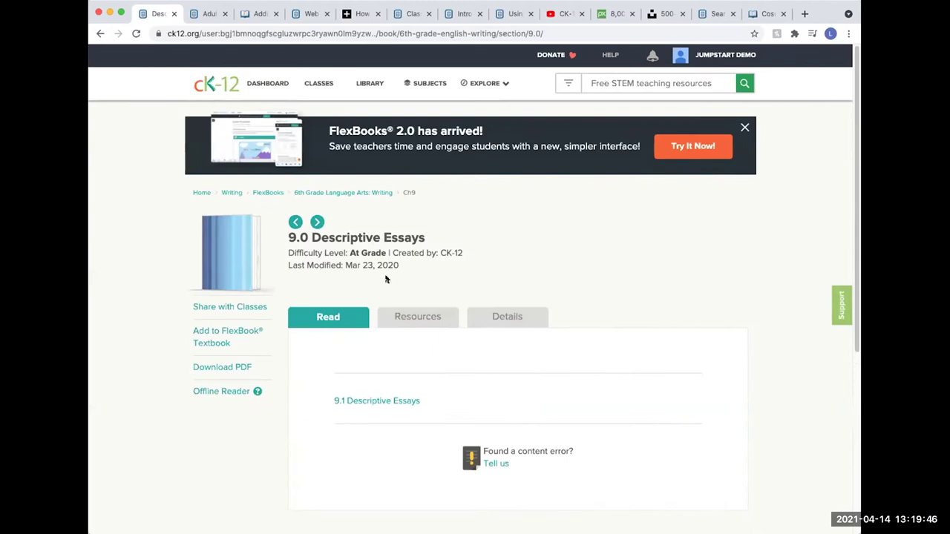
left_click(393, 400)
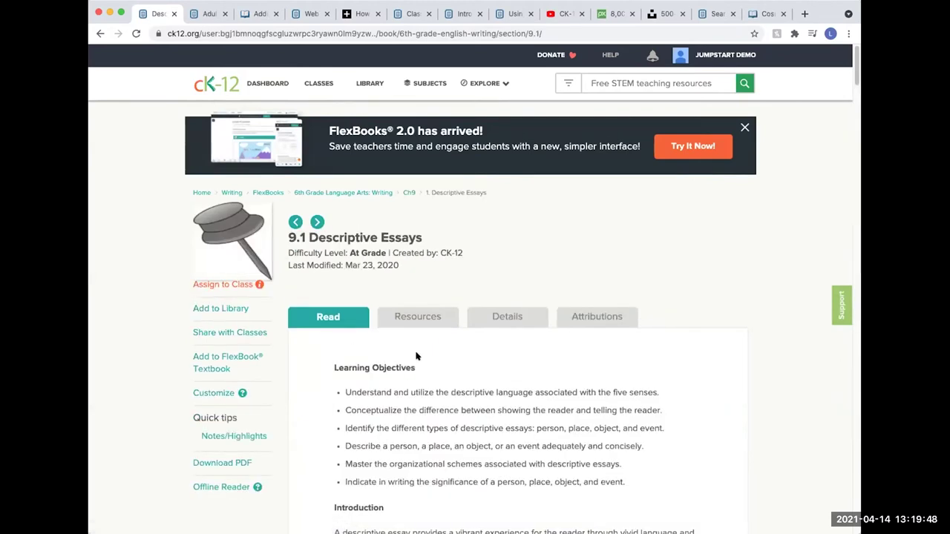
scroll(416, 356, "down", 5)
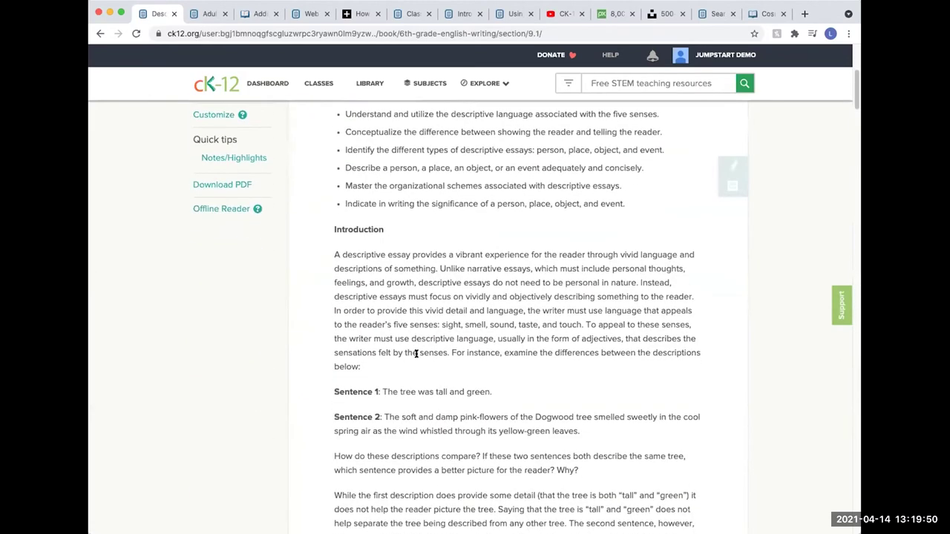
scroll(416, 354, "down", 4)
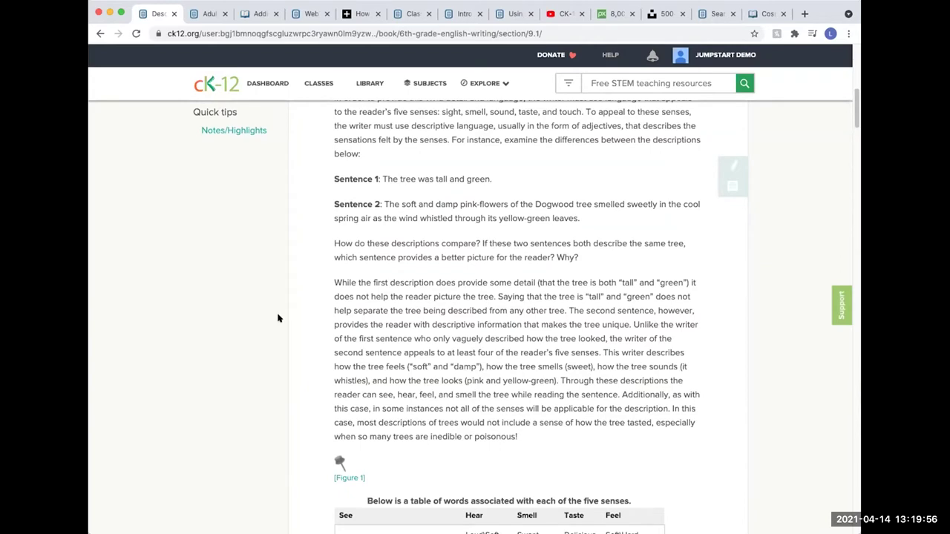
scroll(278, 318, "up", 5)
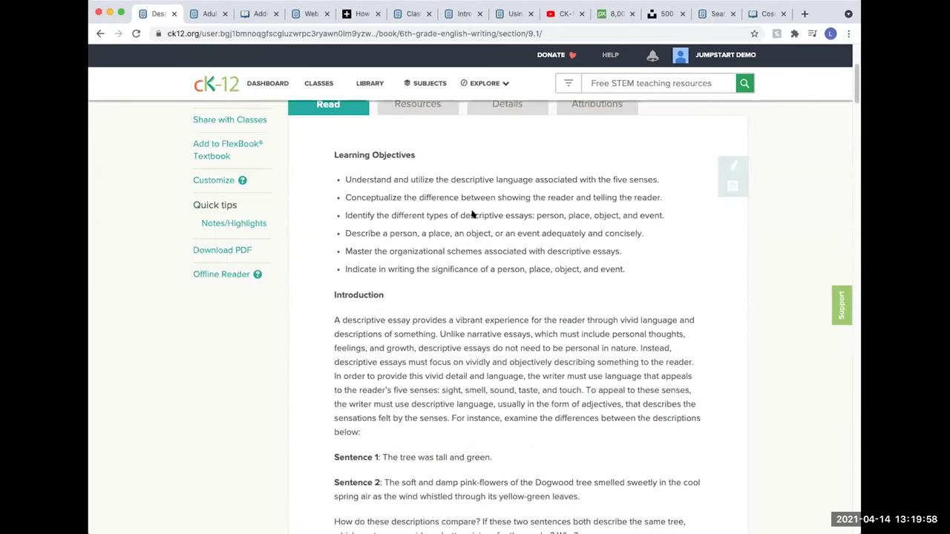
scroll(325, 244, "up", 1)
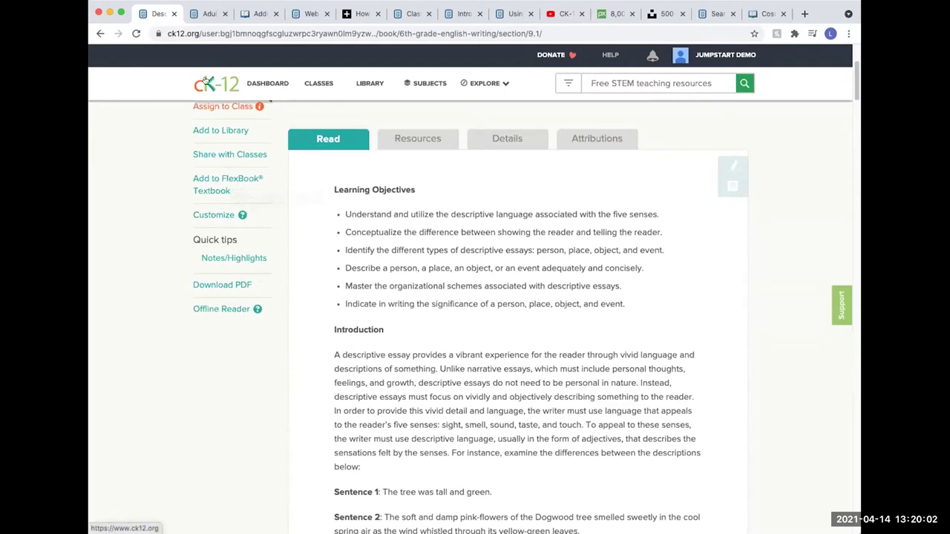
- Return to the teacher home page and find the subject list under "What Do You Want to Teach Today?"
left_click(205, 80)
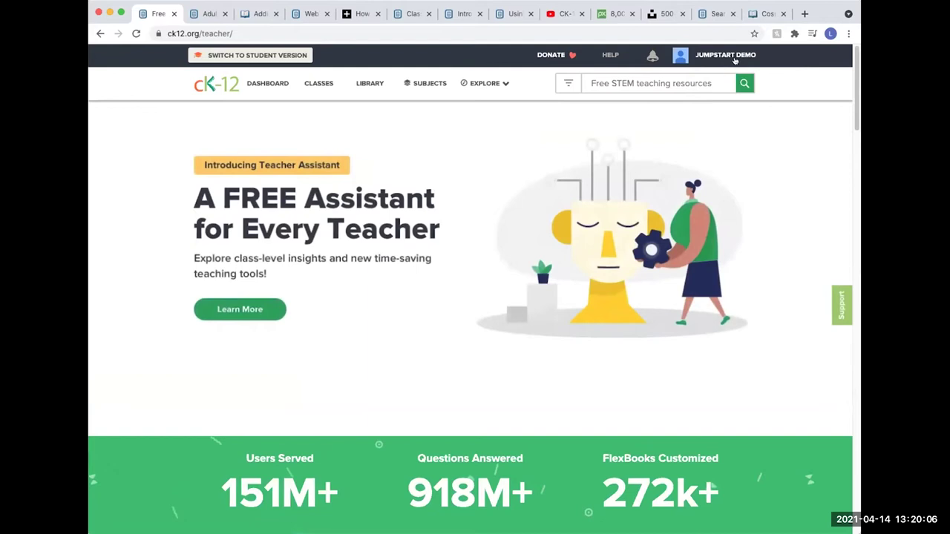
left_click(484, 83)
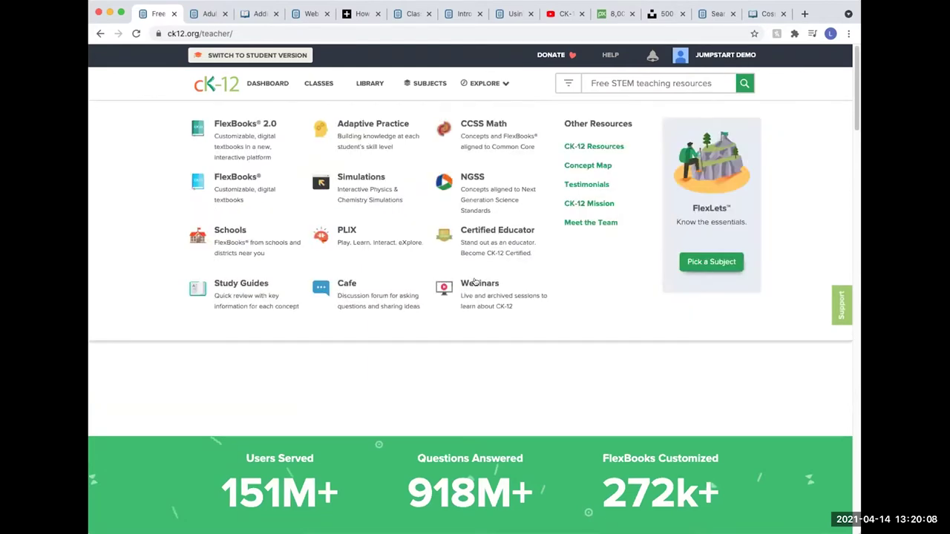
left_click(515, 363)
scroll(515, 358, "down", 2)
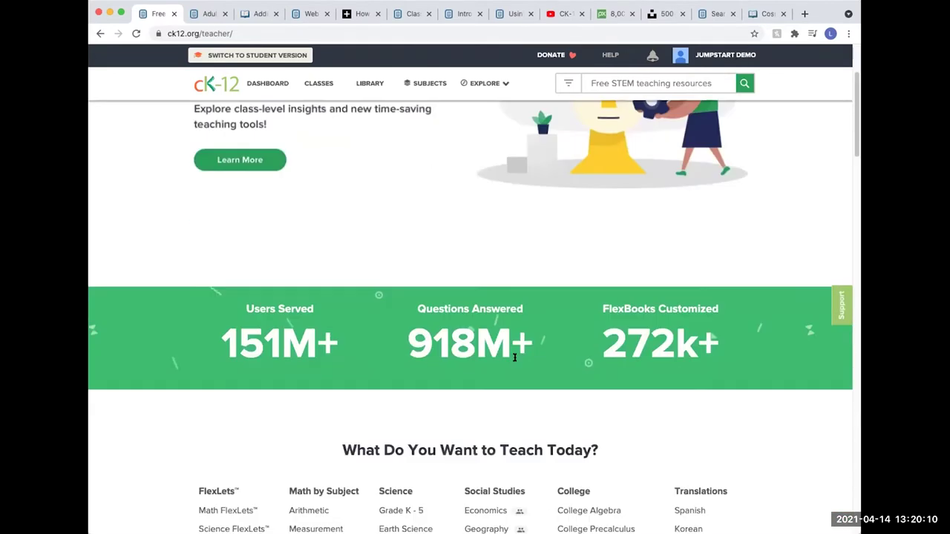
scroll(514, 357, "down", 4)
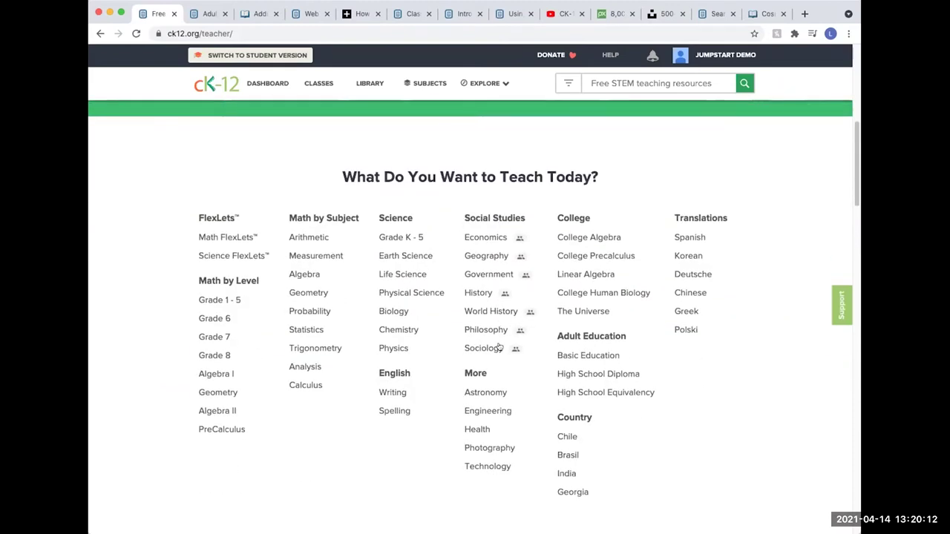
- Open Basic Education under Adult Education and look through the basic education, High School Diploma and High School Equivalency FlexBooks
scroll(499, 345, "down", 1)
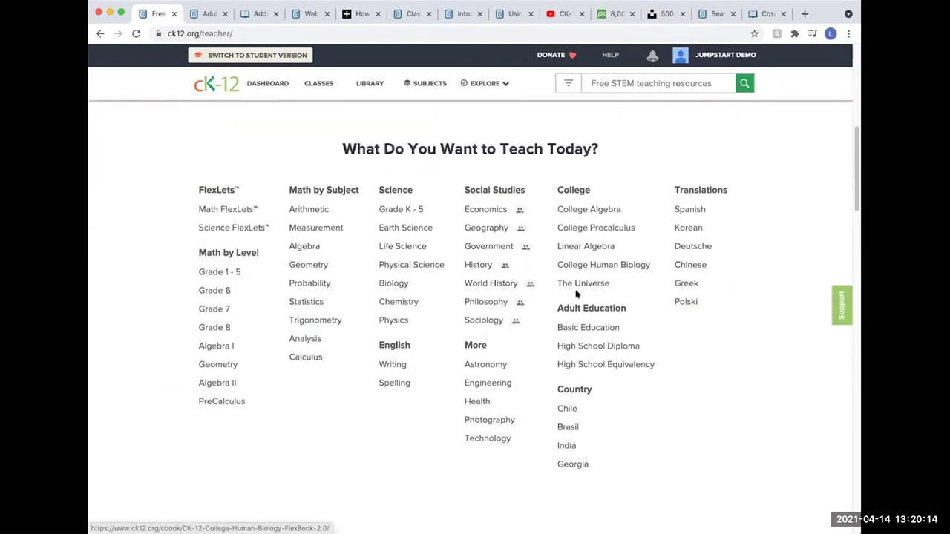
left_click(571, 327)
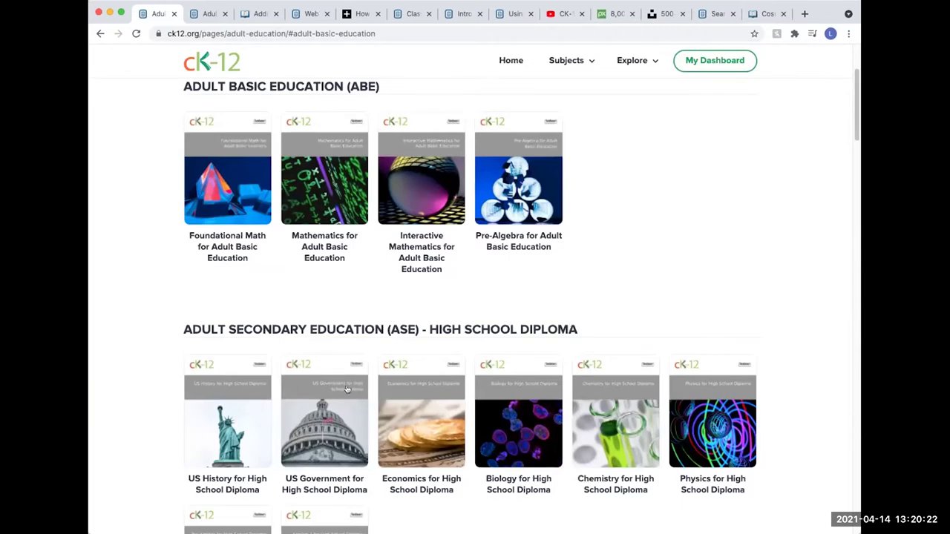
scroll(424, 332, "down", 1)
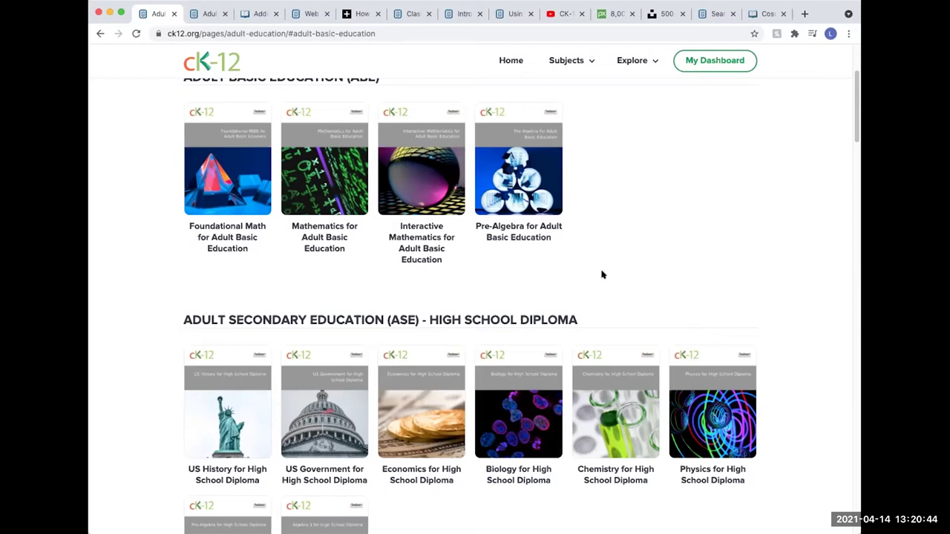
scroll(596, 292, "down", 1)
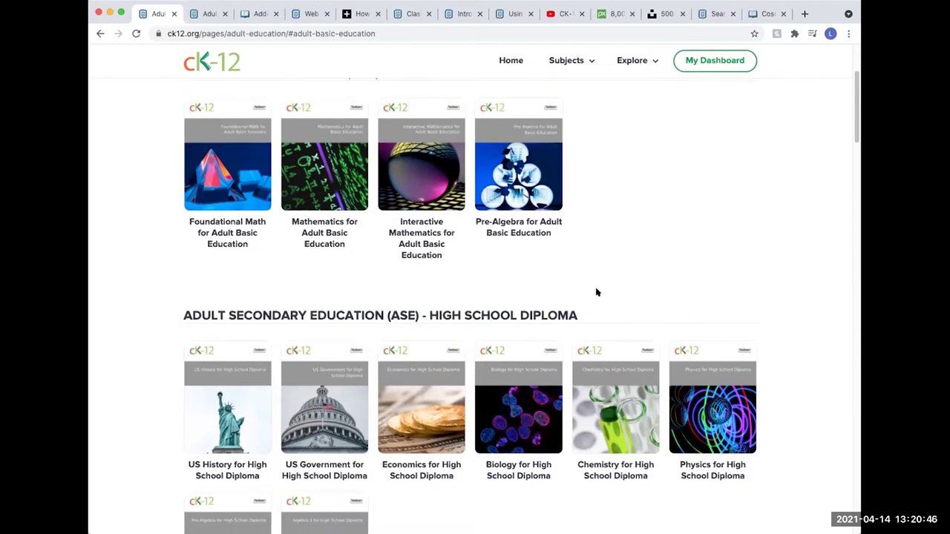
scroll(517, 371, "down", 2)
scroll(530, 334, "down", 3)
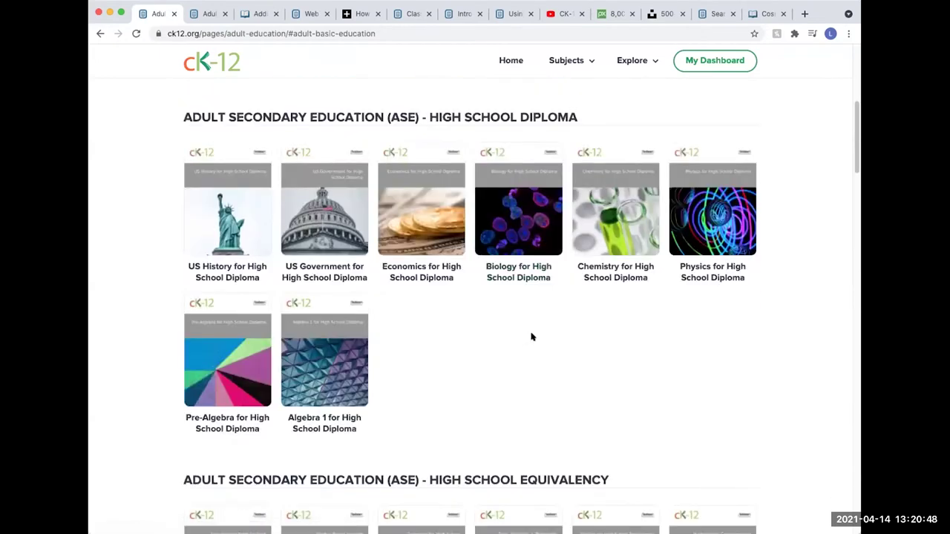
scroll(530, 334, "down", 5)
scroll(530, 336, "up", 5)
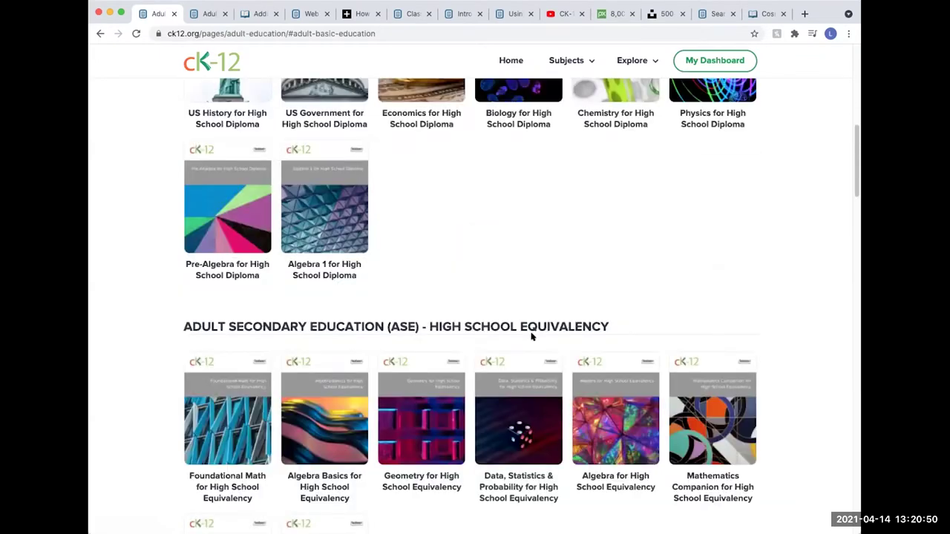
- Open the "Biology for High School Diploma" FlexBook and start lesson 2.8 Cell Structure from the Cell Biology chapter
left_click(519, 220)
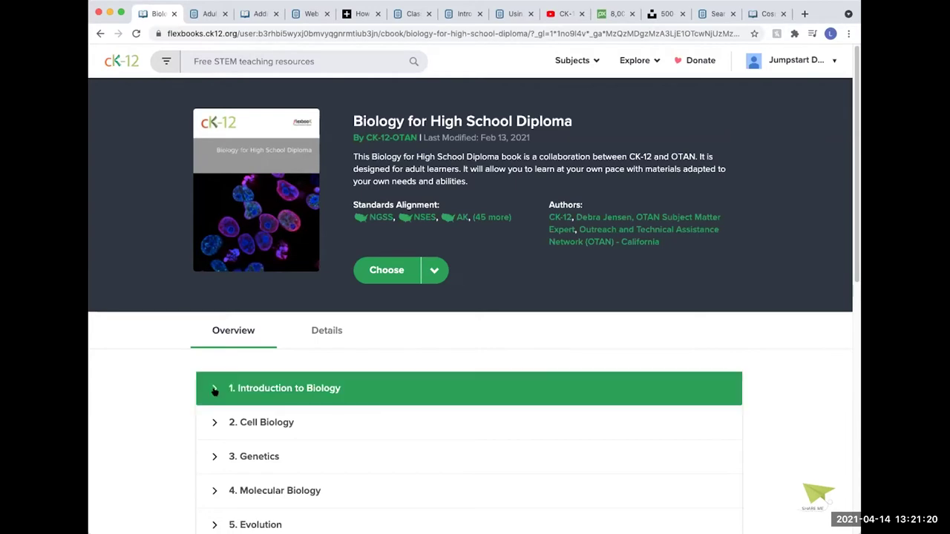
scroll(213, 382, "down", 1)
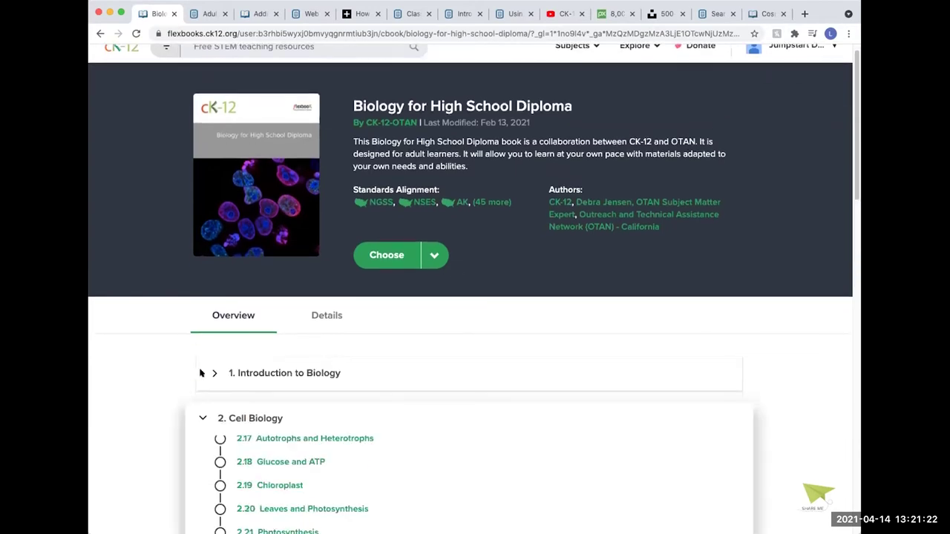
scroll(157, 375, "down", 5)
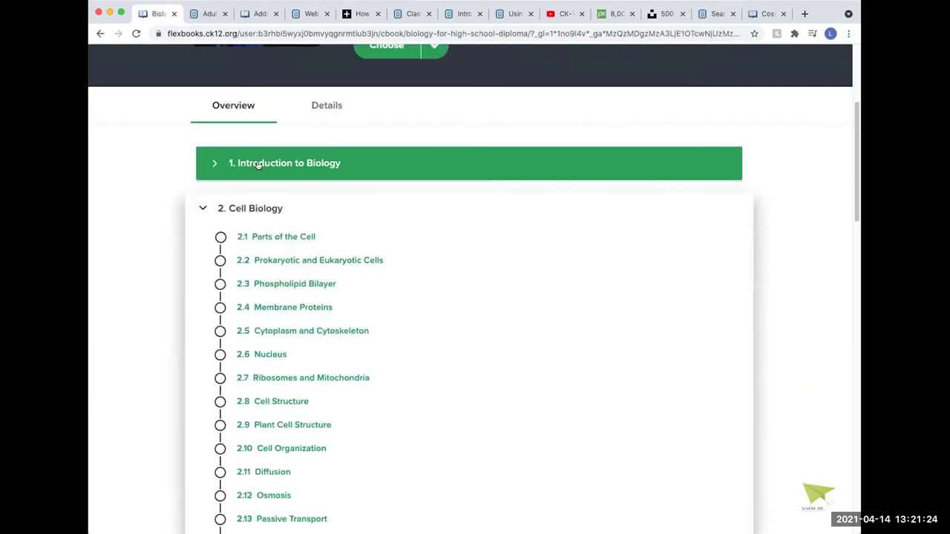
scroll(247, 335, "down", 1)
scroll(248, 338, "down", 2)
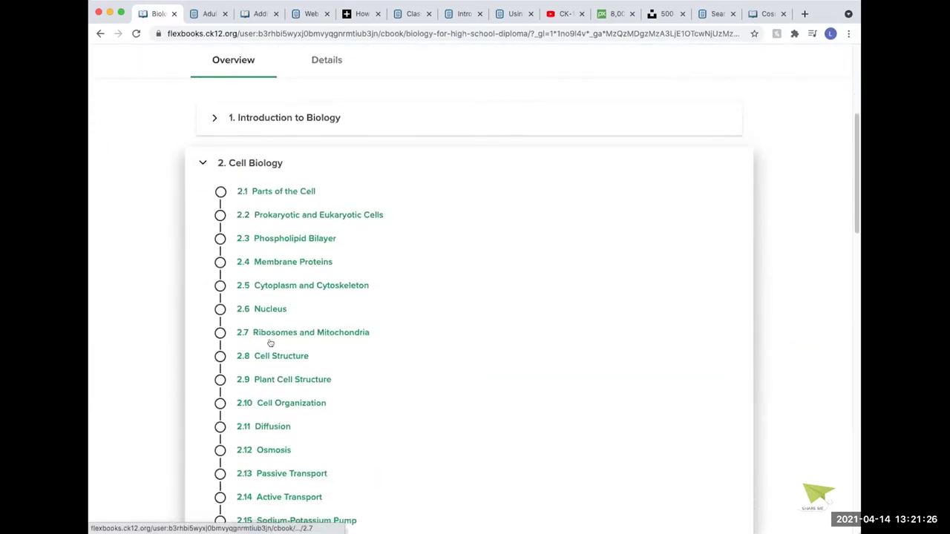
left_click(275, 357)
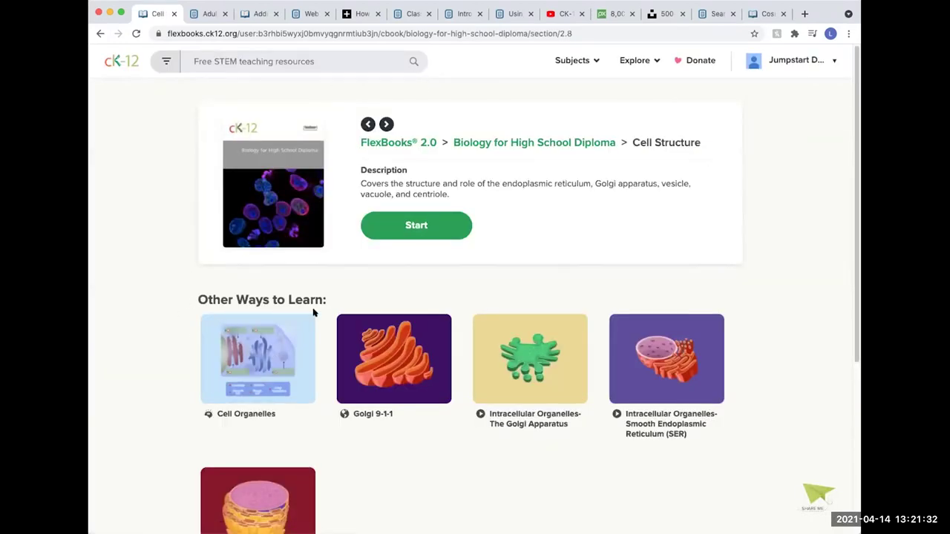
left_click(394, 221)
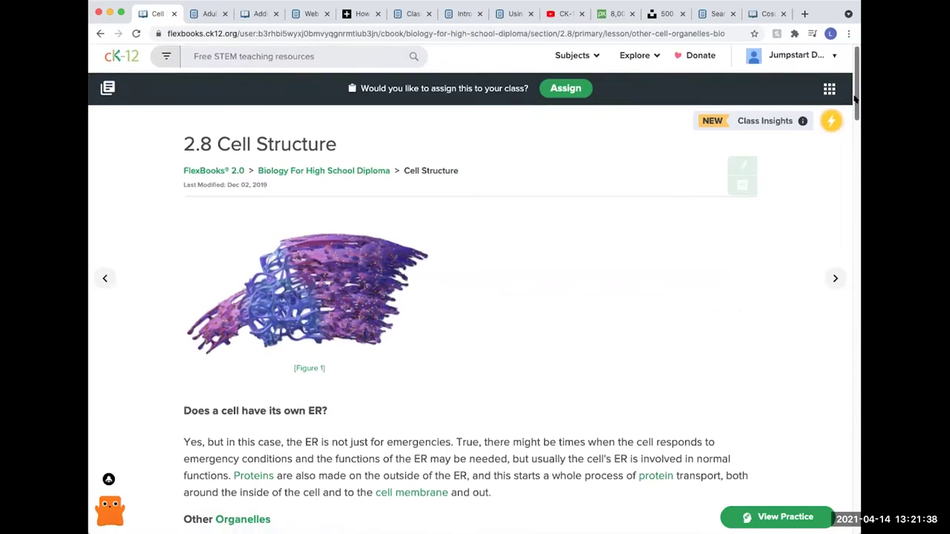
- Look through the Cell Structure lesson down to its review questions and check the language selector in the page footer
scroll(853, 130, "down", 5)
scroll(854, 165, "down", 15)
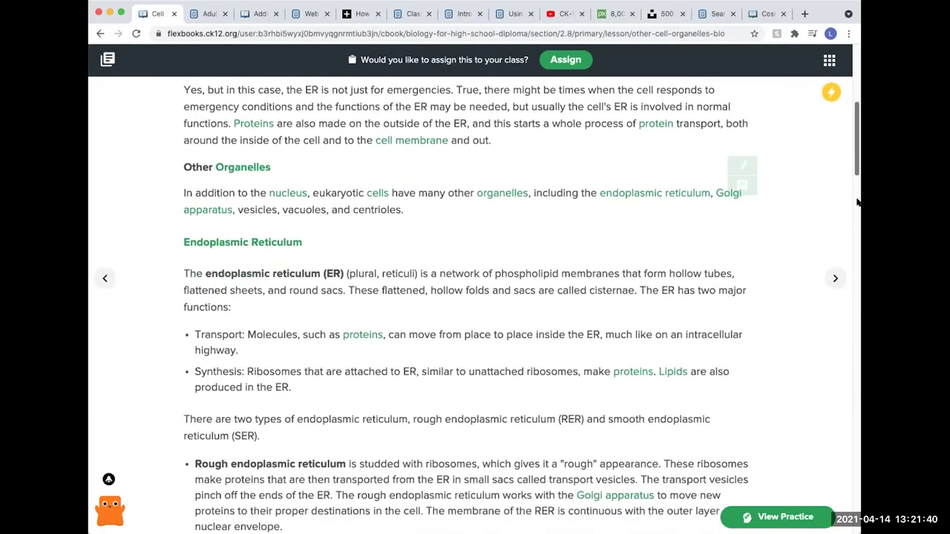
scroll(849, 264, "down", 2)
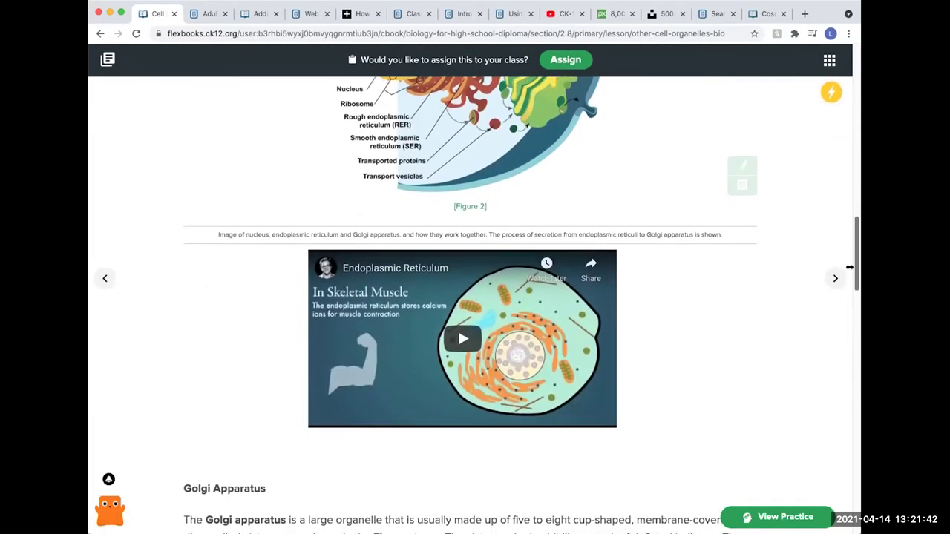
scroll(847, 302, "down", 10)
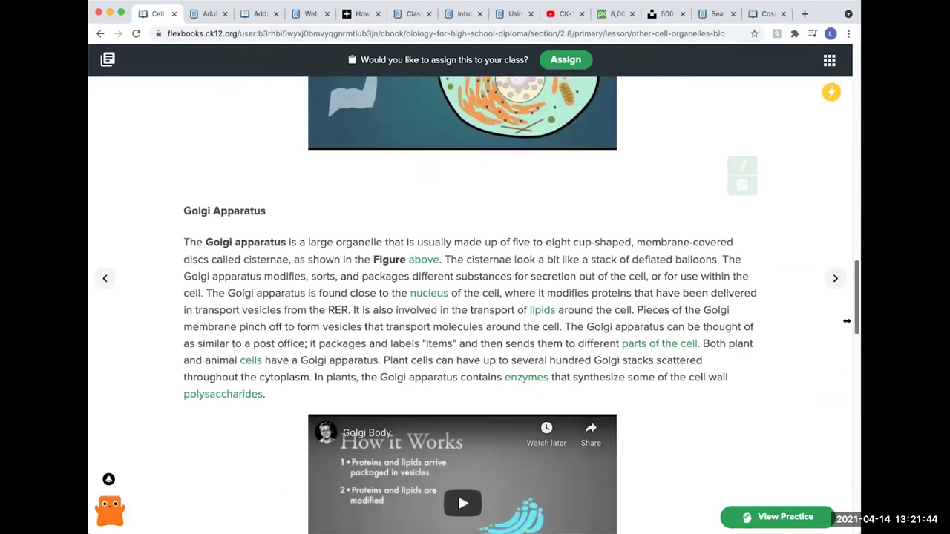
scroll(795, 414, "down", 12)
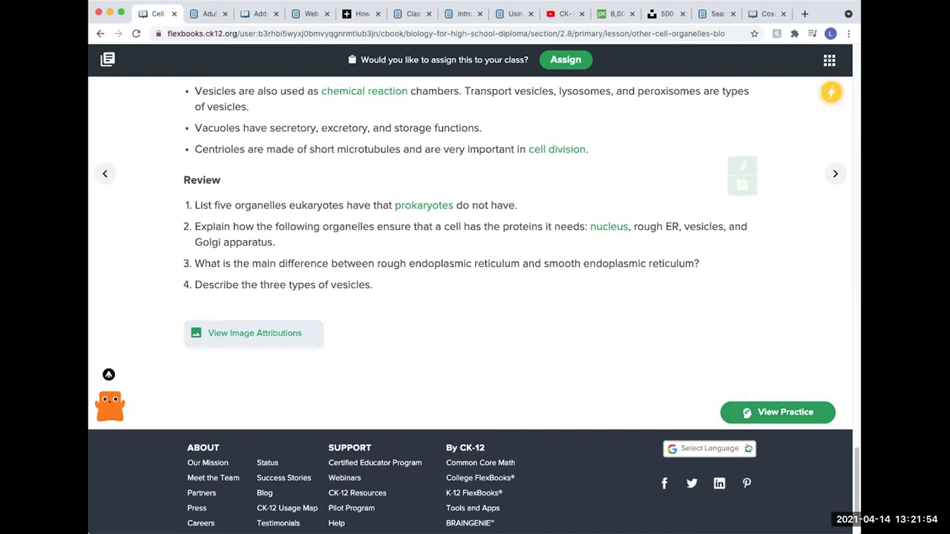
left_click(706, 448)
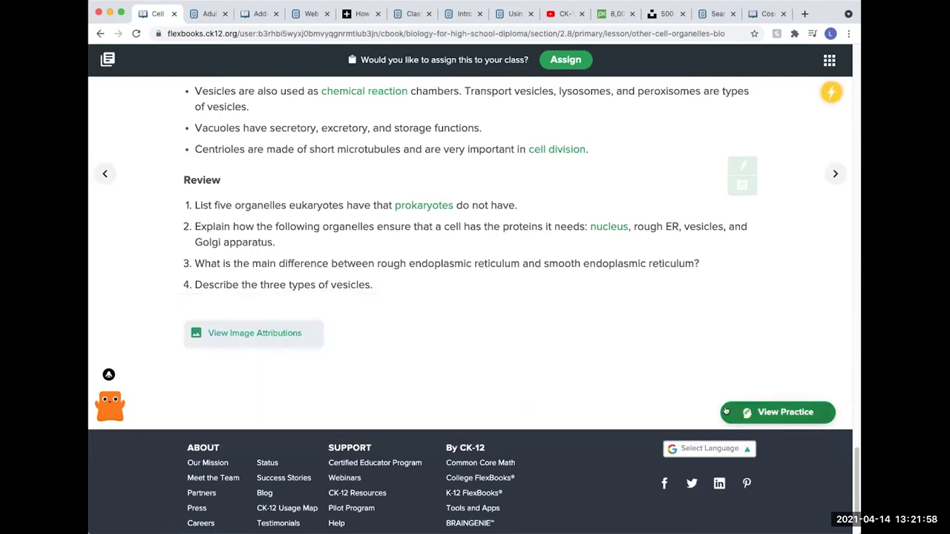
- Show the lesson's toolbar of learning tools and actions, and view its Related Content list
scroll(689, 405, "up", 20)
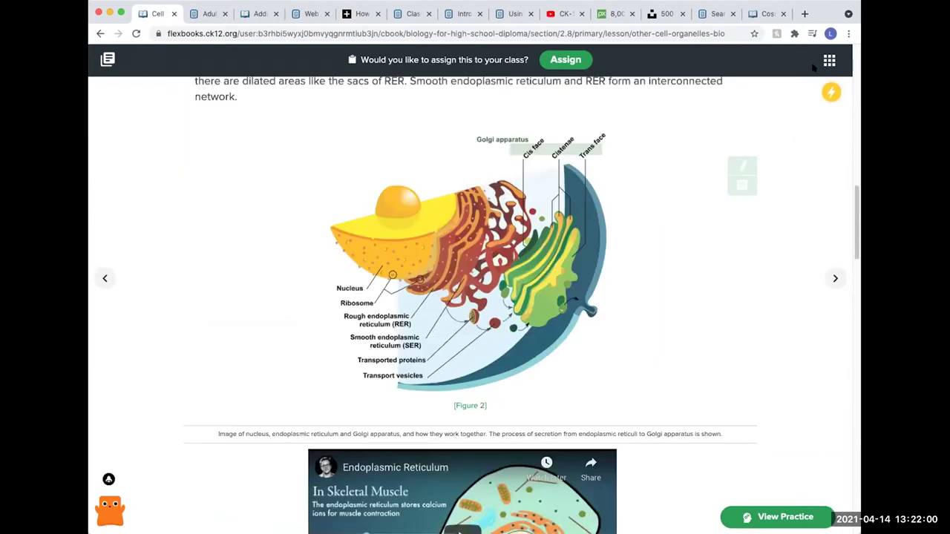
left_click(829, 60)
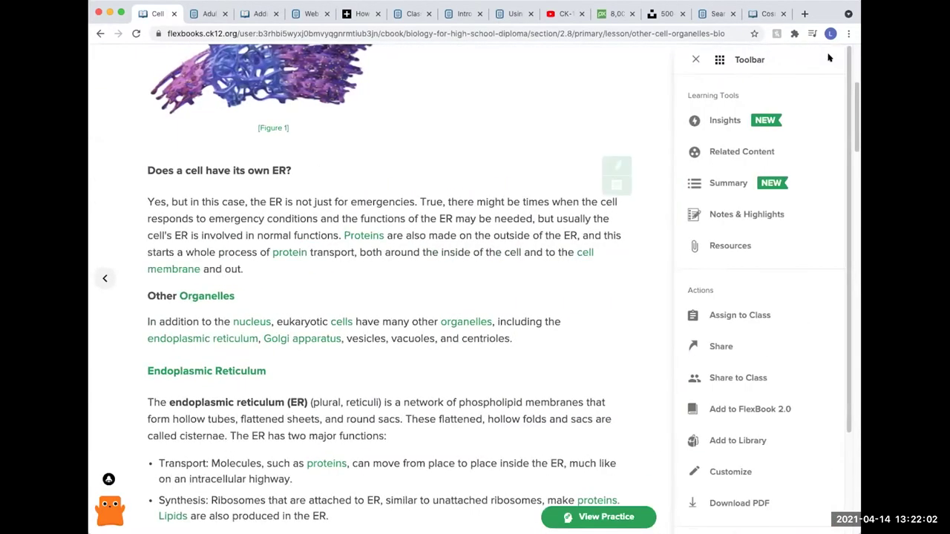
scroll(712, 326, "down", 2)
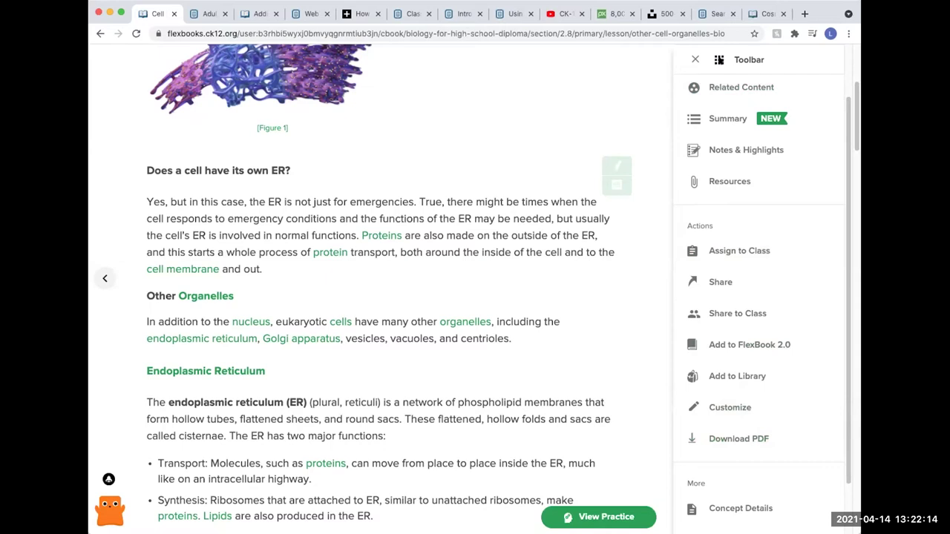
scroll(720, 149, "up", 2)
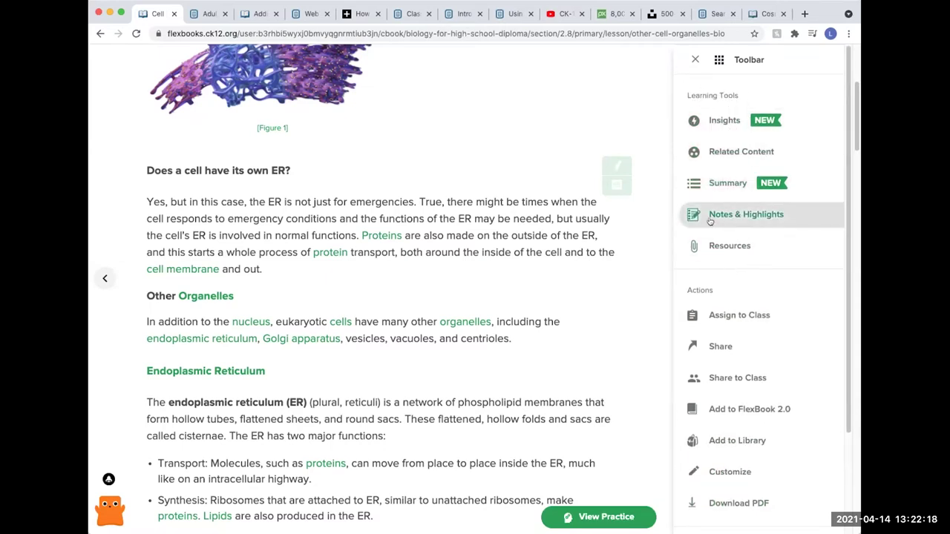
left_click(719, 148)
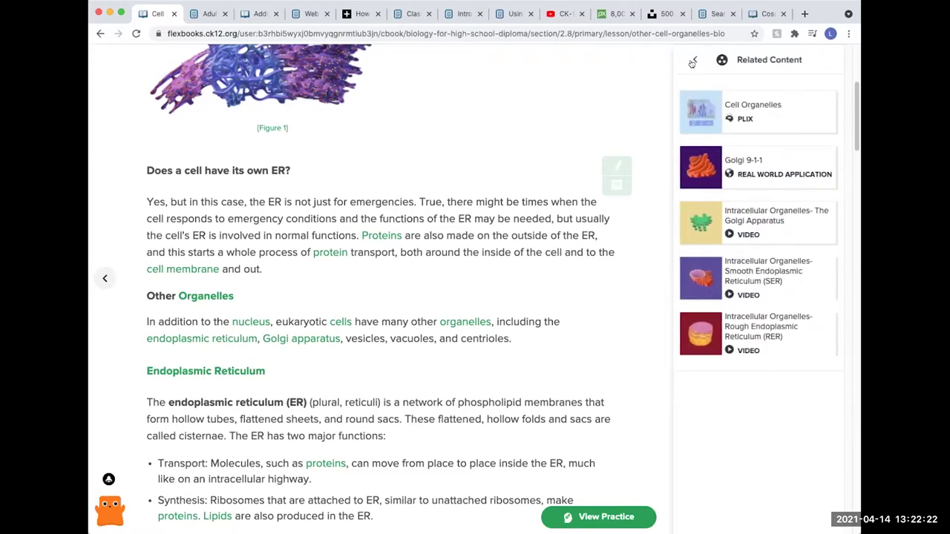
left_click(691, 63)
- Show the lesson's display settings and try the larger text size before reducing the text again
scroll(716, 315, "down", 3)
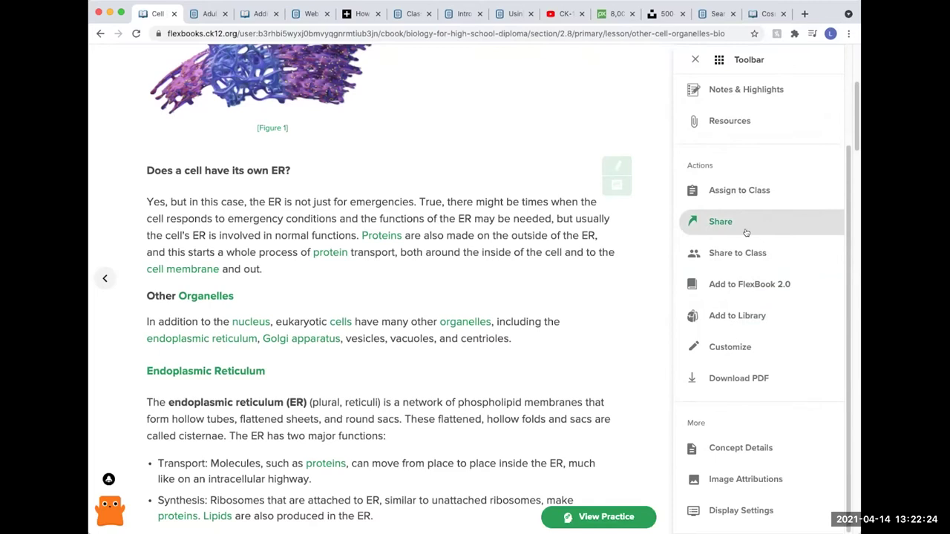
scroll(729, 392, "down", 4)
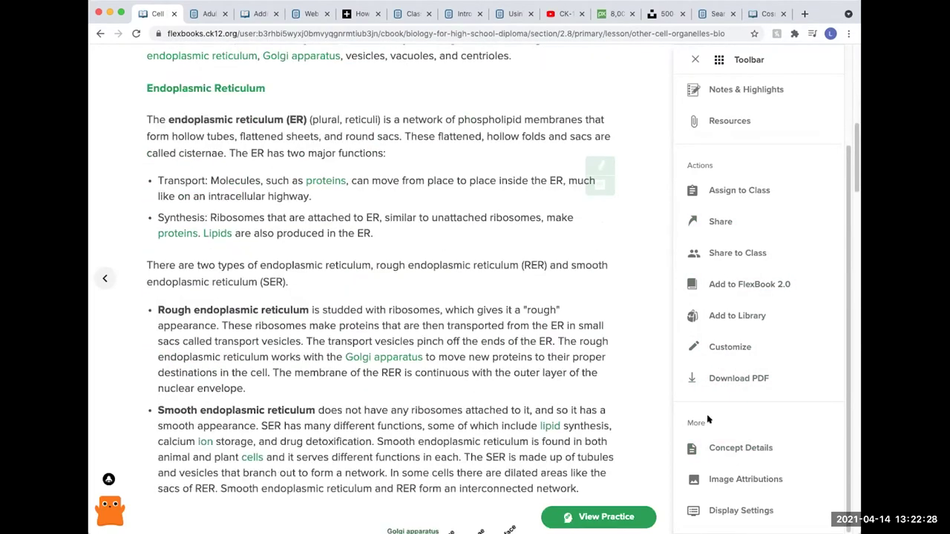
left_click(768, 514)
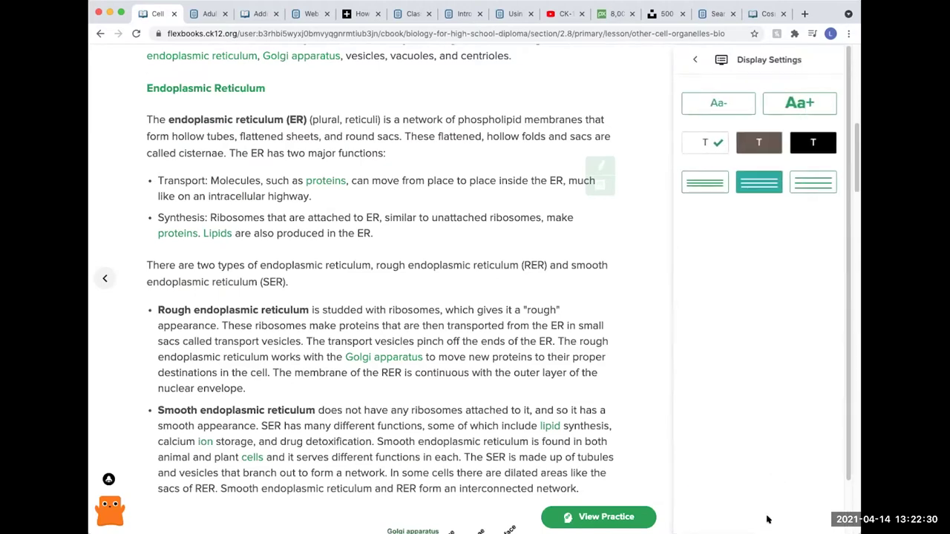
left_click(793, 103)
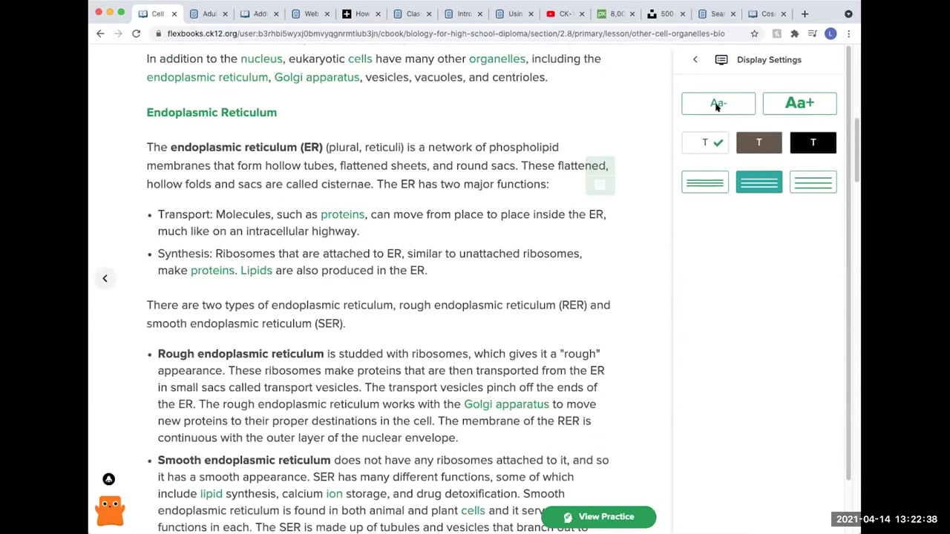
left_click(724, 106)
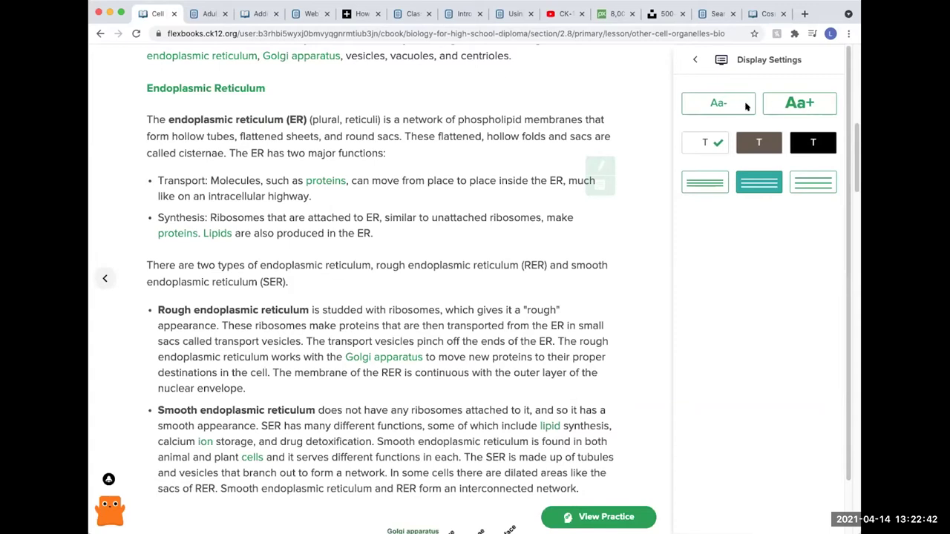
- Try the brown and black page backgrounds, restore the white one, and close the lesson's toolbar
left_click(756, 144)
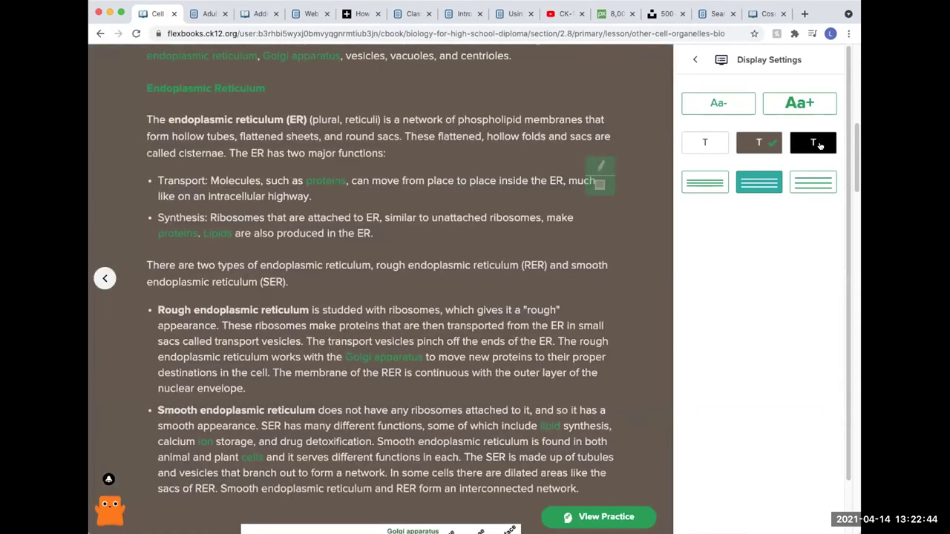
left_click(814, 143)
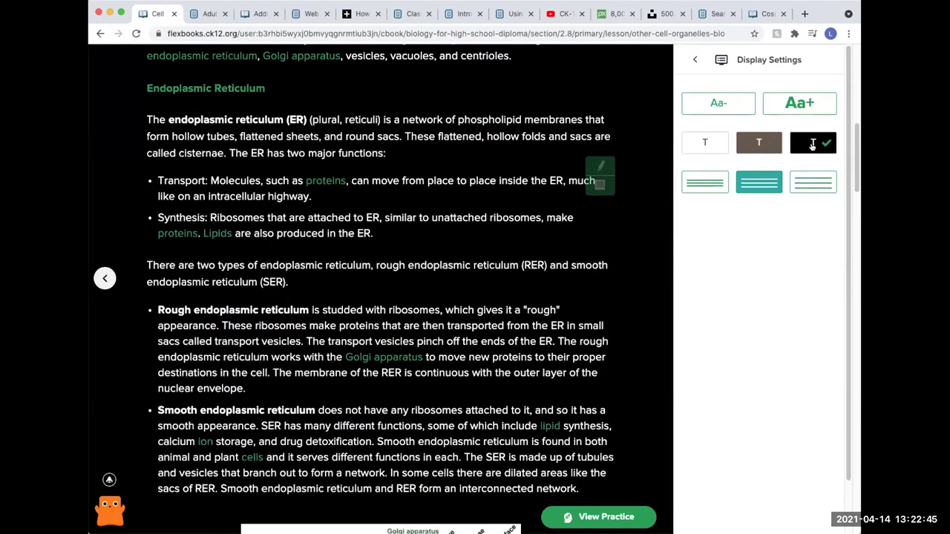
left_click(705, 147)
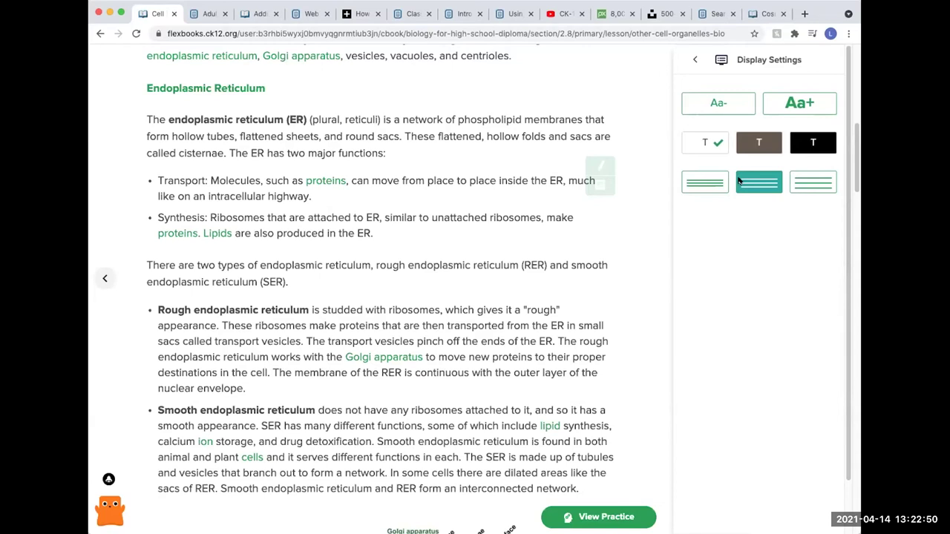
left_click(695, 59)
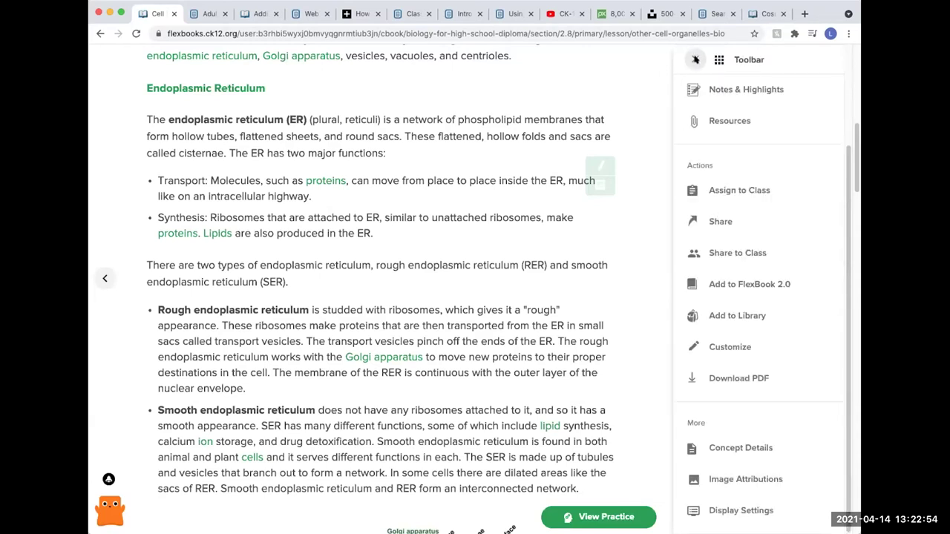
left_click(694, 60)
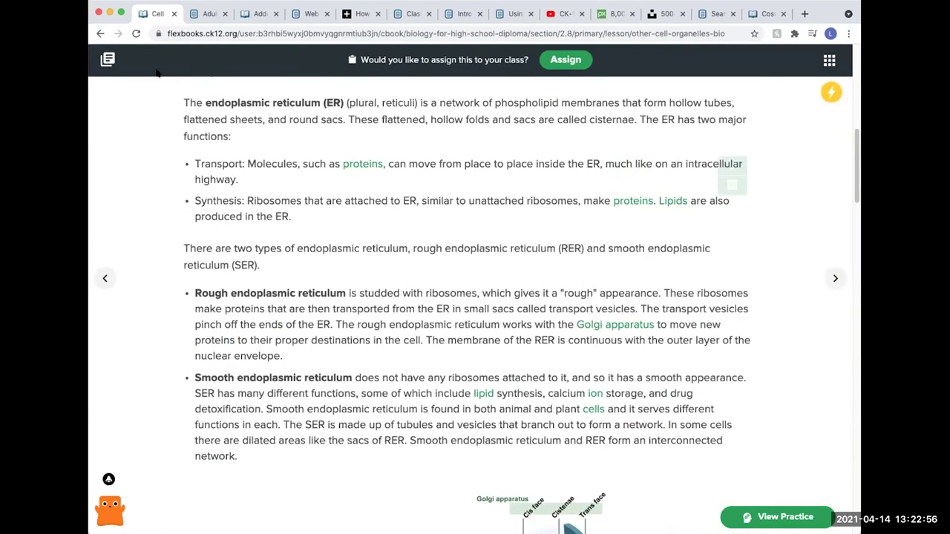
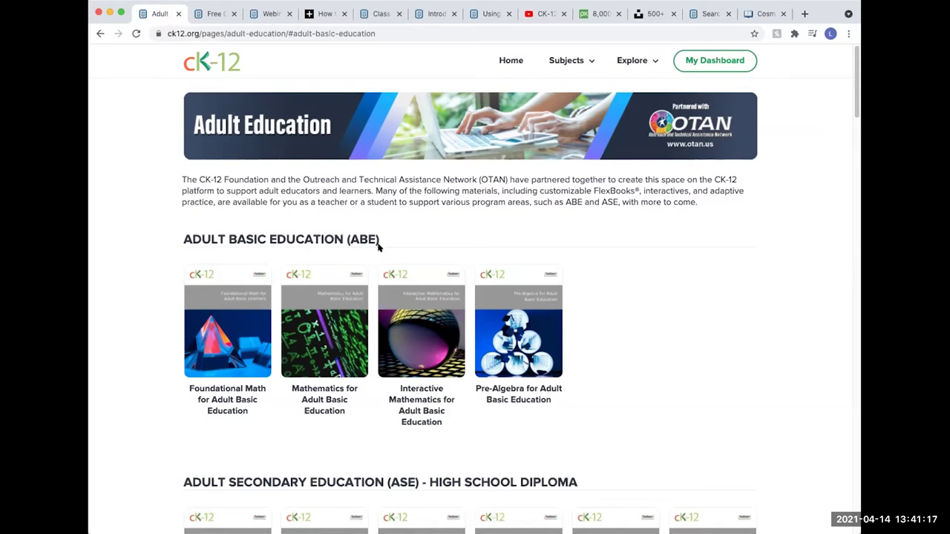
- Look through the Adult Education books and open Algebra Basics for High School Equivalency from the High School Equivalency section
scroll(281, 249, "down", 2)
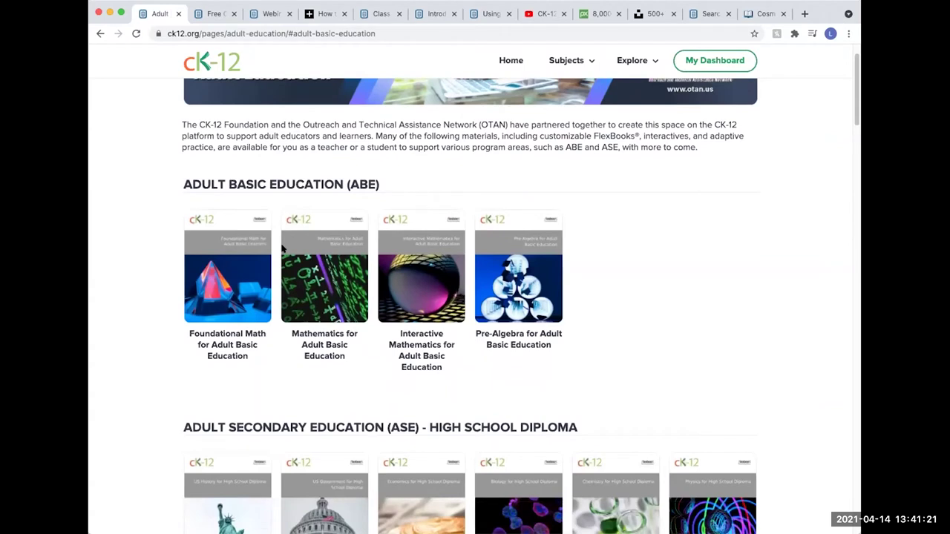
scroll(282, 249, "down", 4)
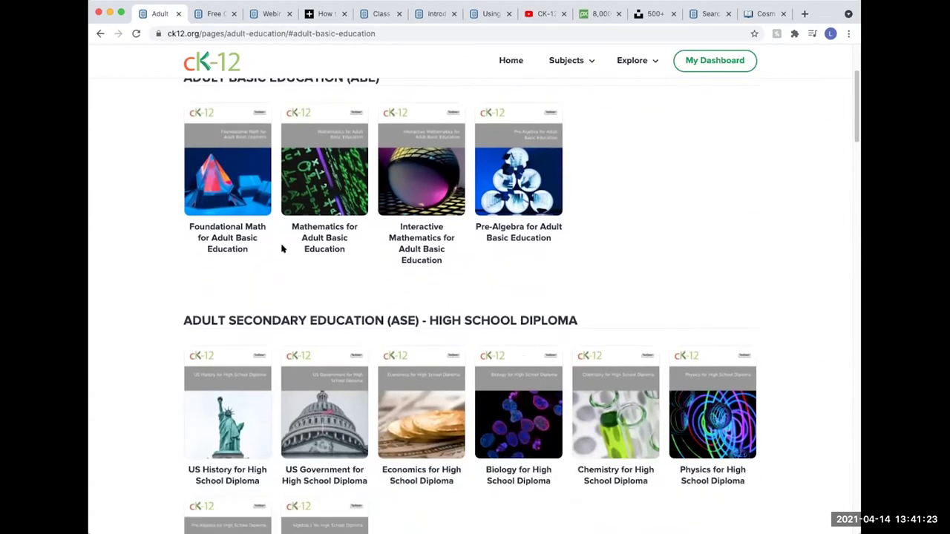
scroll(281, 248, "down", 1)
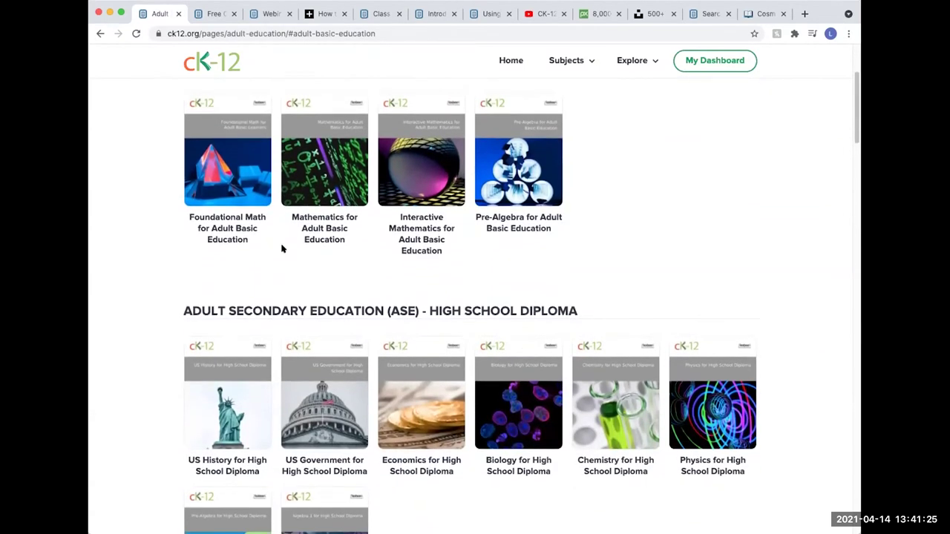
scroll(282, 248, "down", 1)
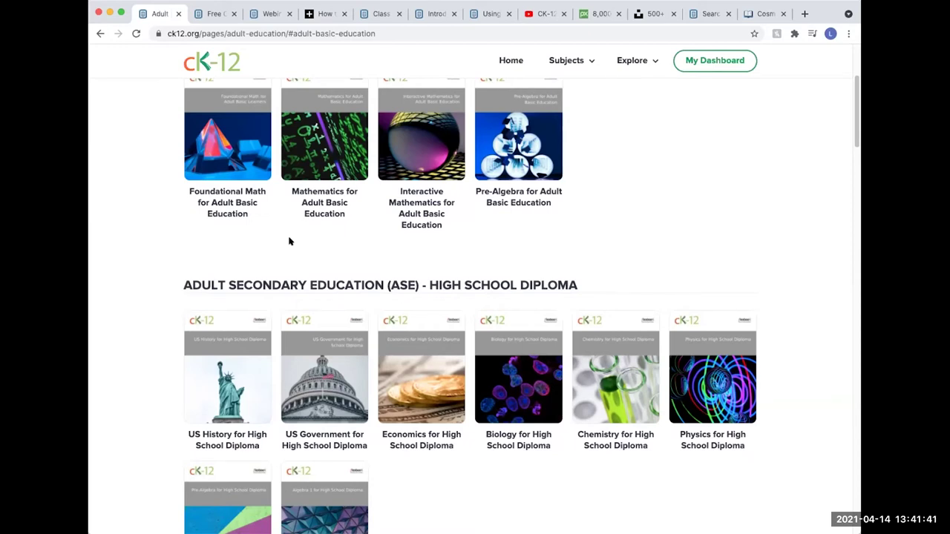
scroll(290, 241, "down", 5)
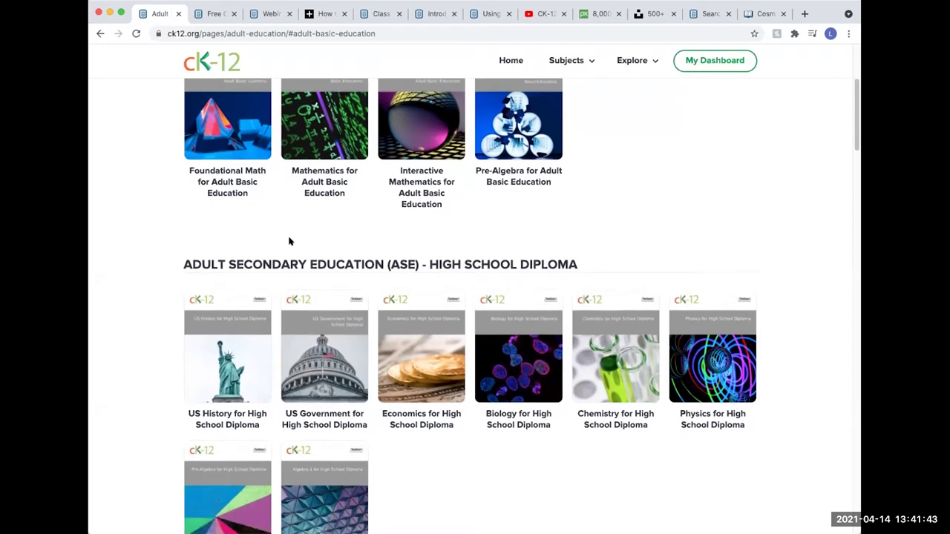
scroll(290, 240, "up", 1)
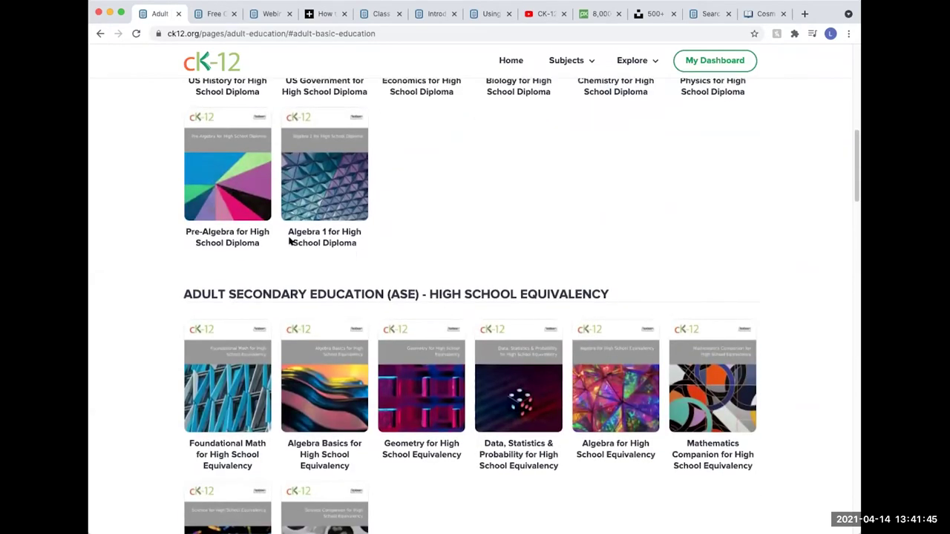
scroll(290, 240, "down", 2)
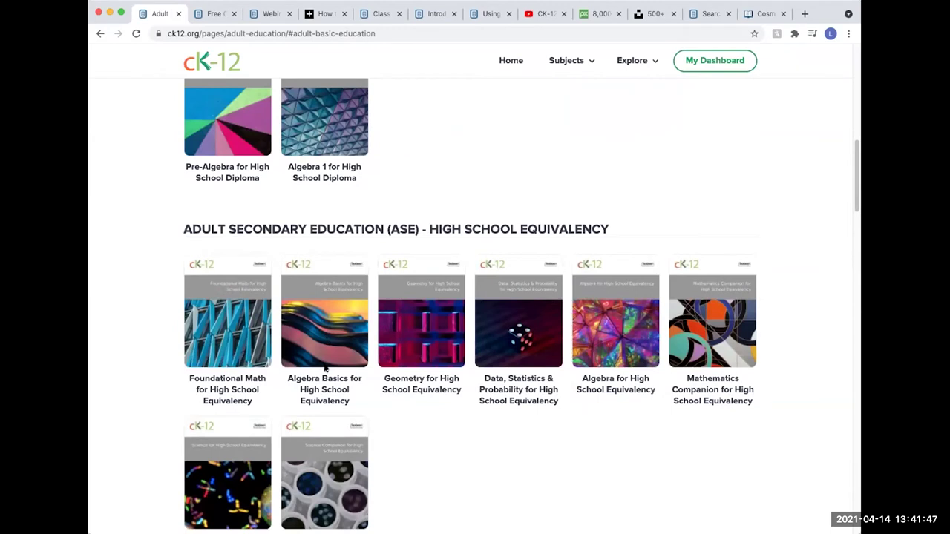
left_click(320, 334)
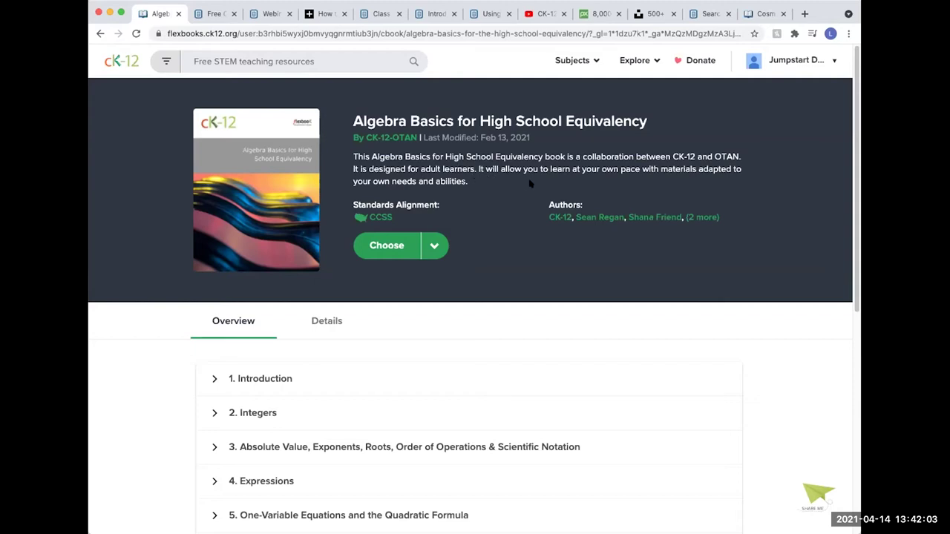
- Show the book's full author list and expand the Introduction and Integers chapters in its overview
left_click(695, 218)
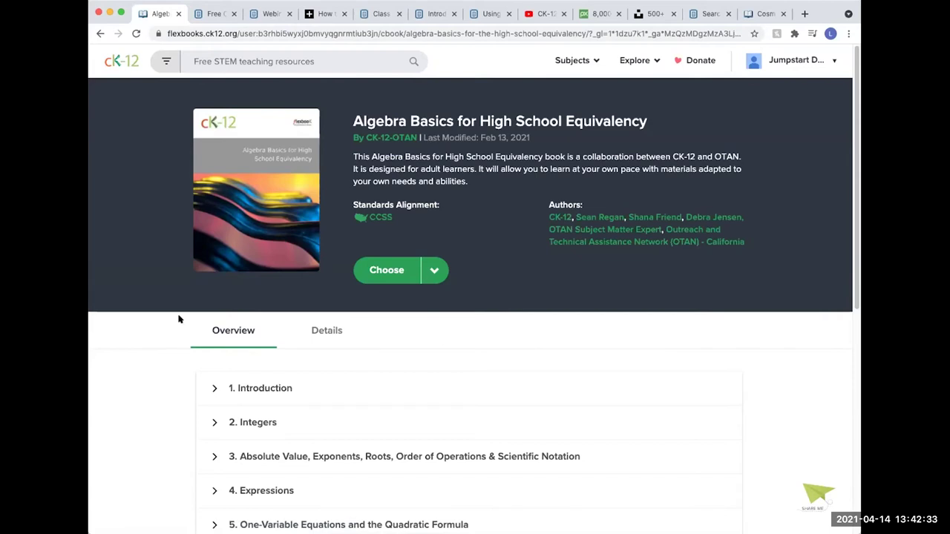
scroll(156, 327, "down", 5)
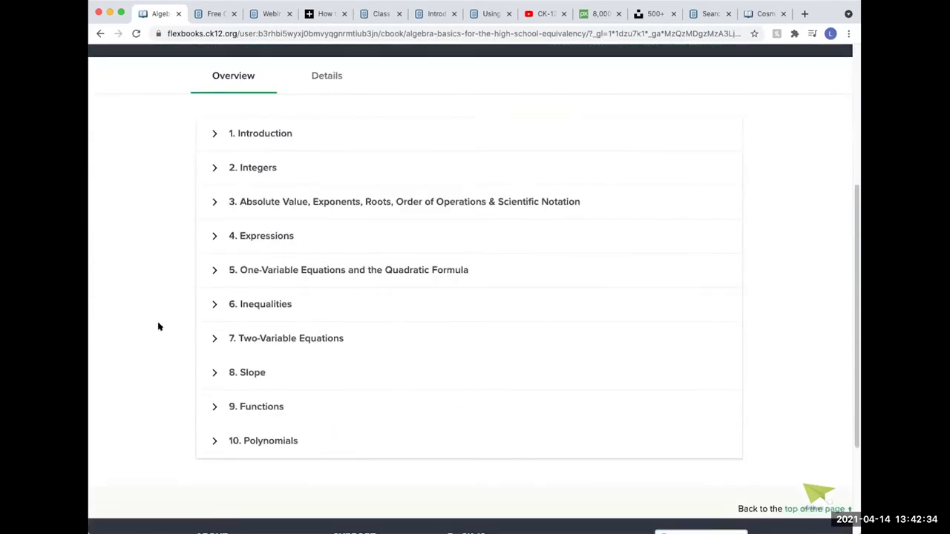
left_click(212, 132)
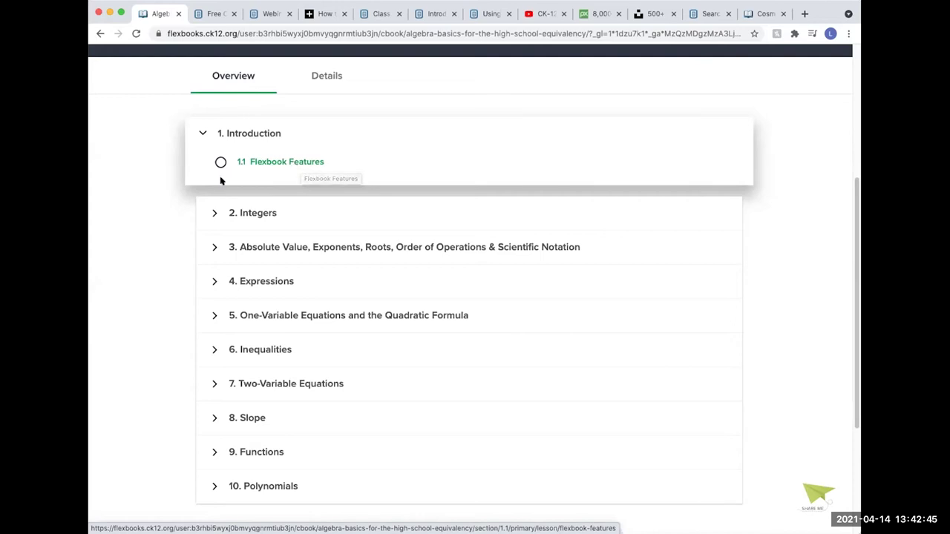
left_click(207, 216)
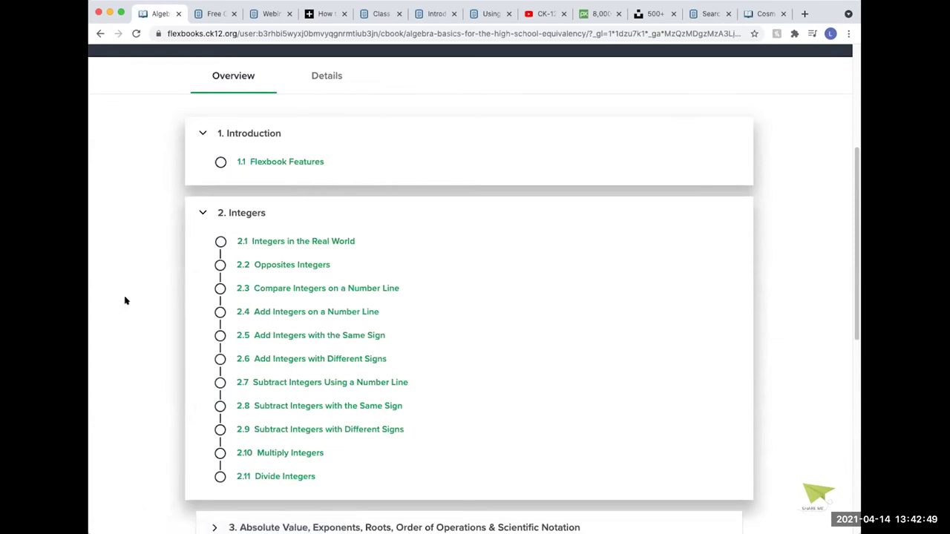
- Show the actions available for the book, highlight its web address, and dismiss the list of actions
scroll(125, 301, "up", 5)
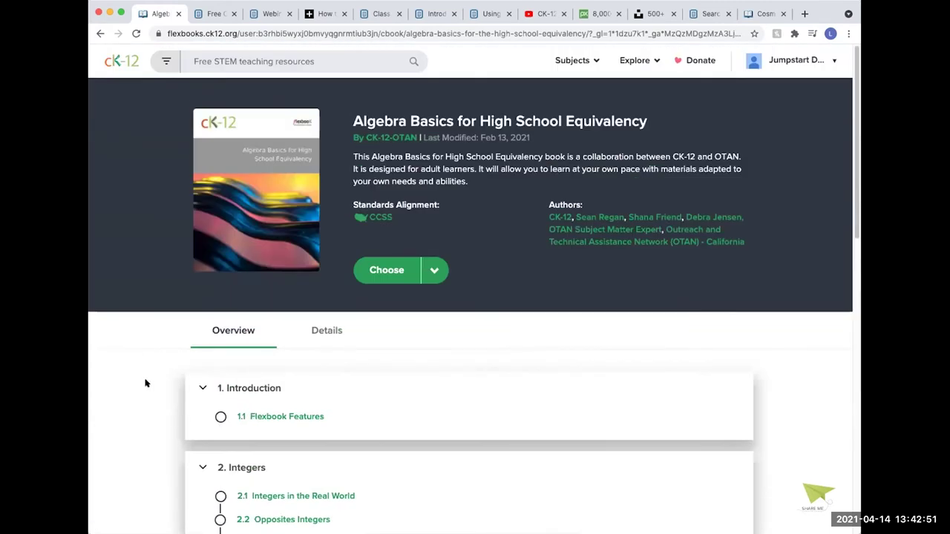
left_click(433, 271)
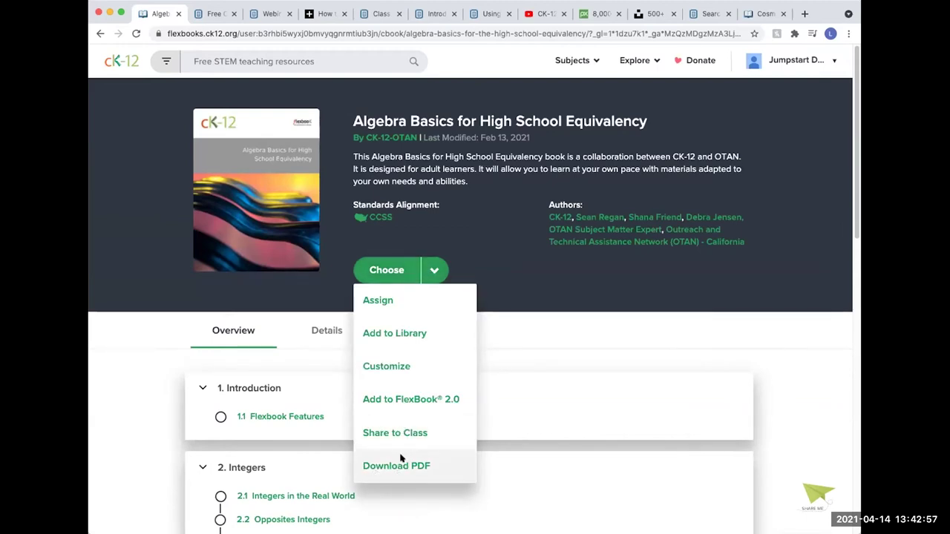
left_click(335, 33)
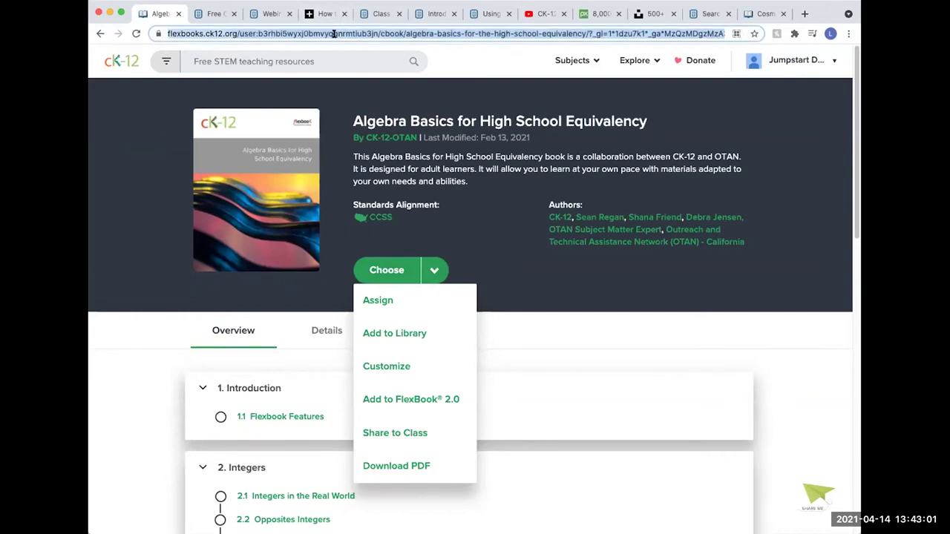
left_click(137, 384)
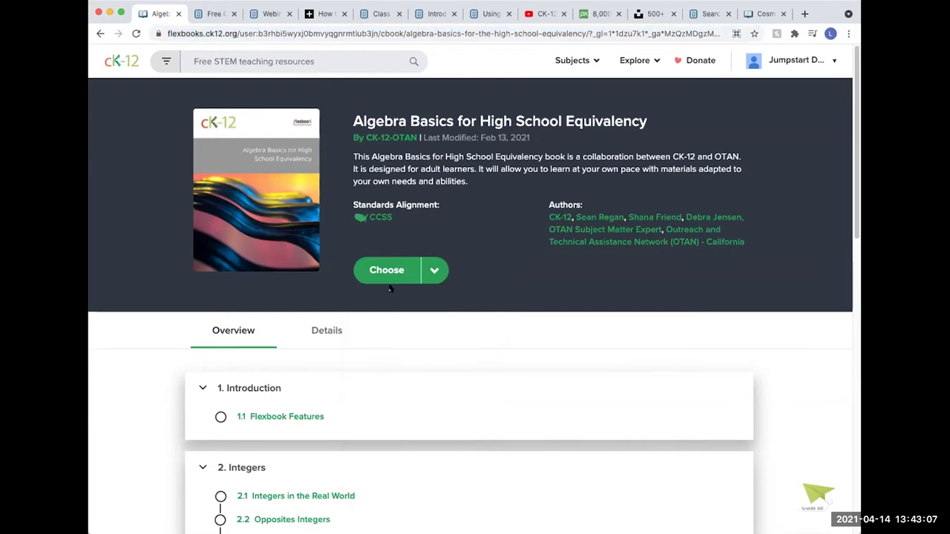
- Customize the book and retitle it with the teacher's name in possessive form followed by "Algebra Basics for HSE"
left_click(435, 271)
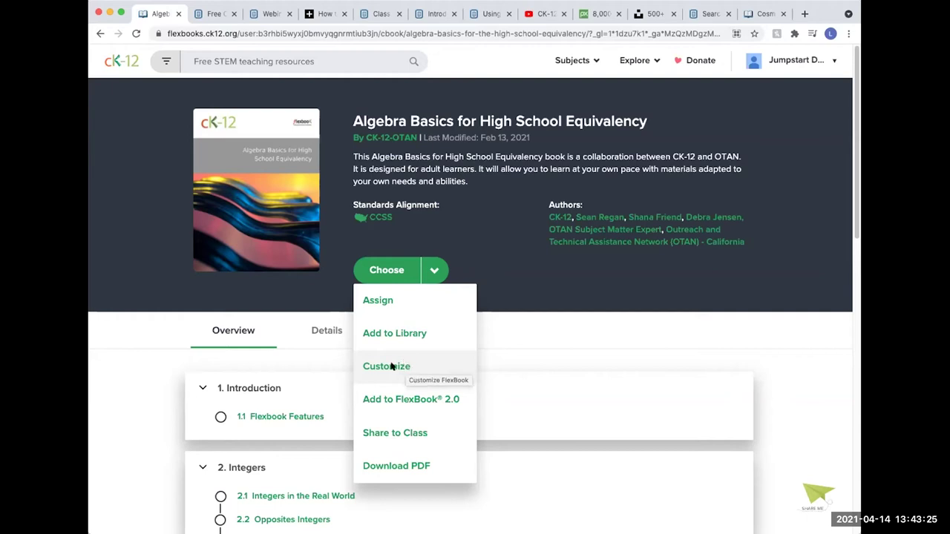
left_click(391, 366)
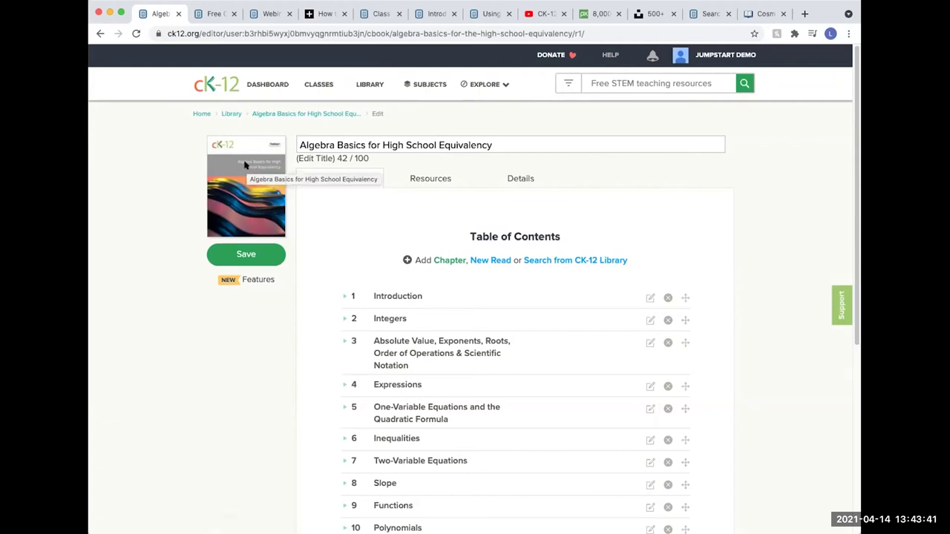
left_click(498, 145)
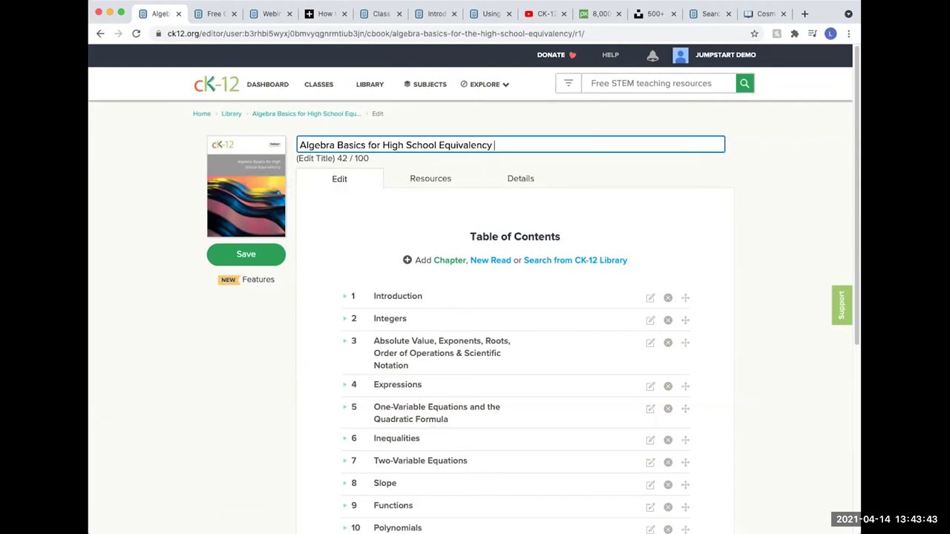
left_click(300, 145)
type("Ms. Kincaid's")
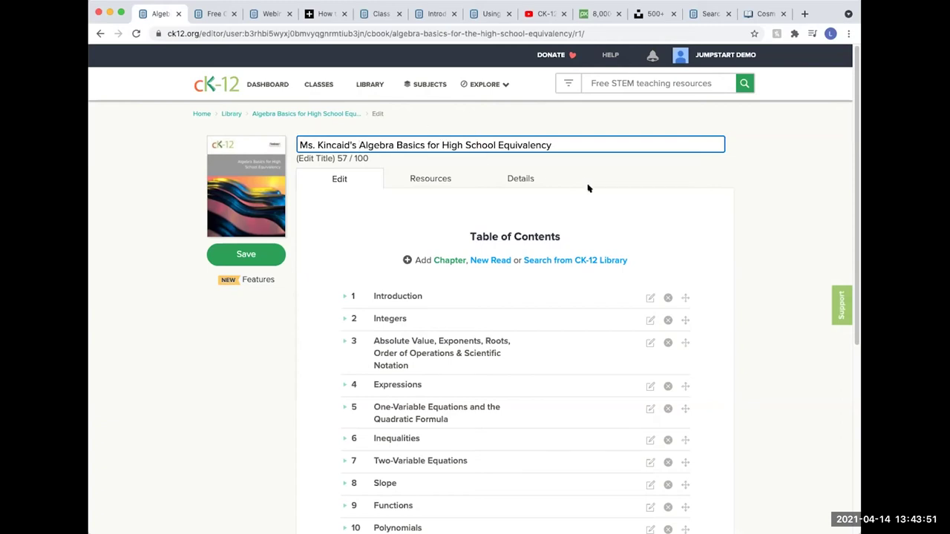
left_click_drag(555, 145, 444, 143)
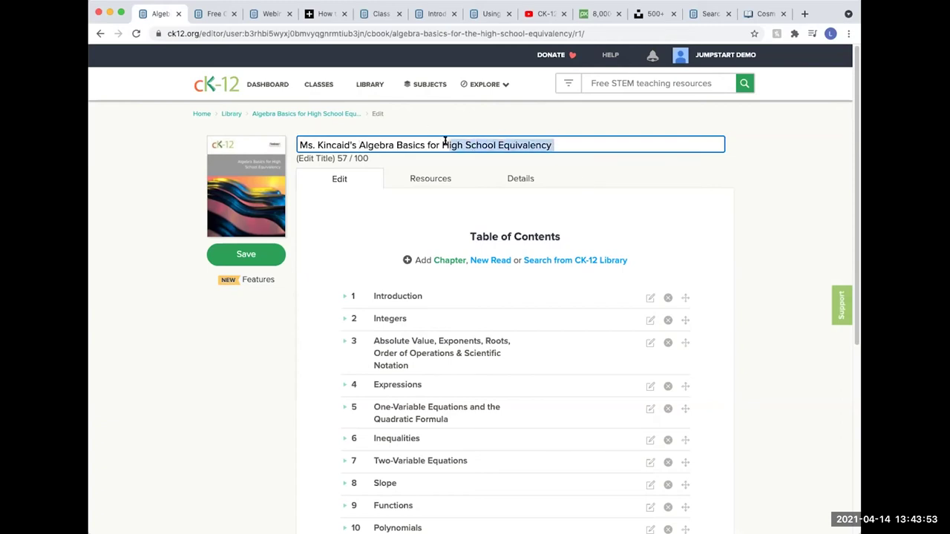
type("HSE")
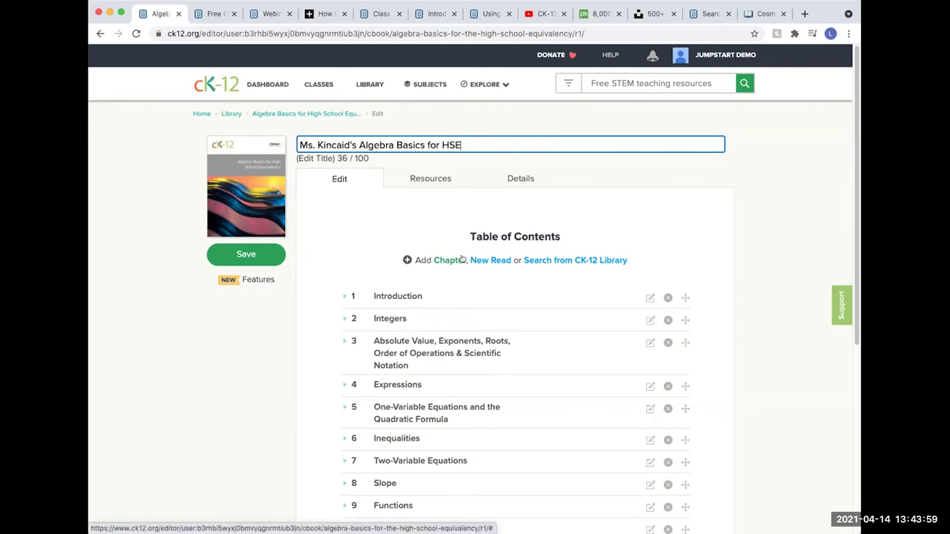
- Expand the Introduction and Integers chapters in the editable table of contents and look through the chapters down to Polynomials
scroll(315, 257, "down", 1)
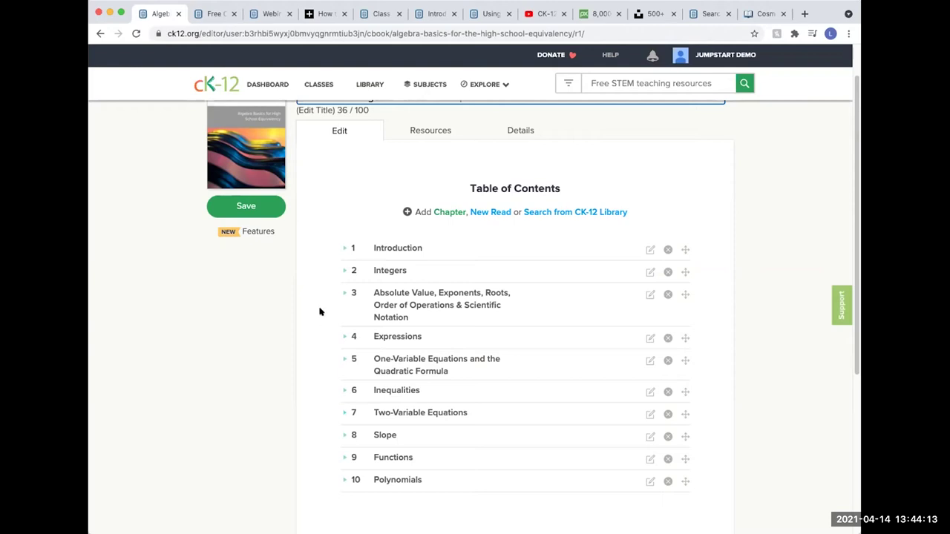
left_click(343, 248)
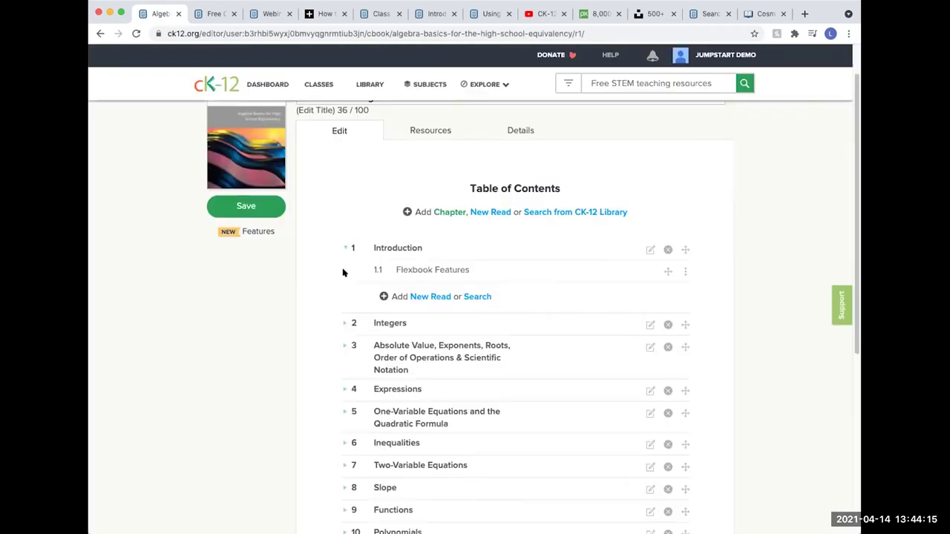
left_click(343, 322)
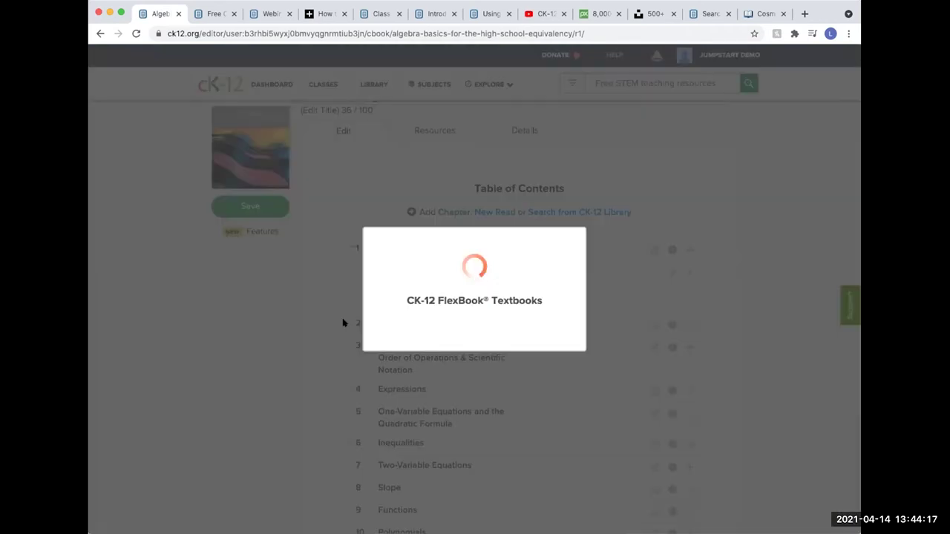
scroll(338, 321, "down", 5)
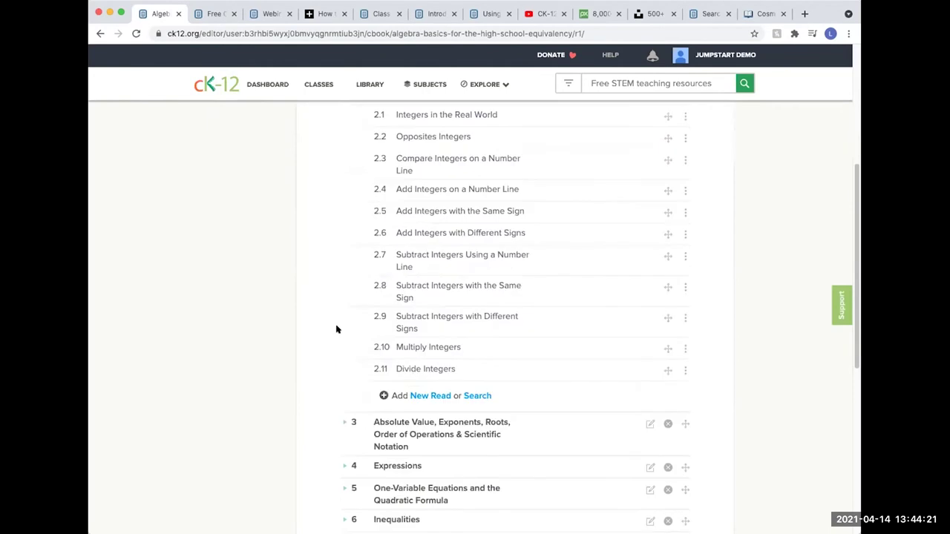
scroll(337, 329, "down", 2)
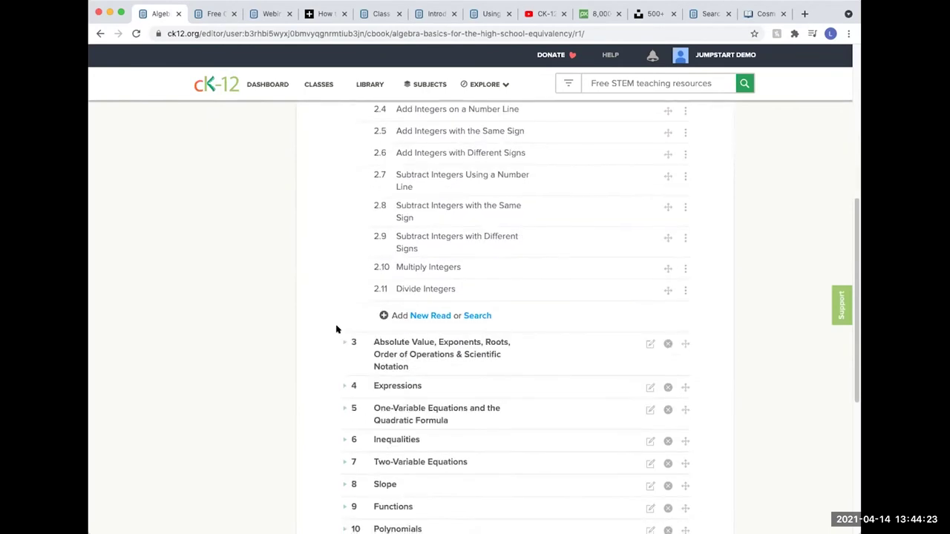
scroll(336, 328, "down", 3)
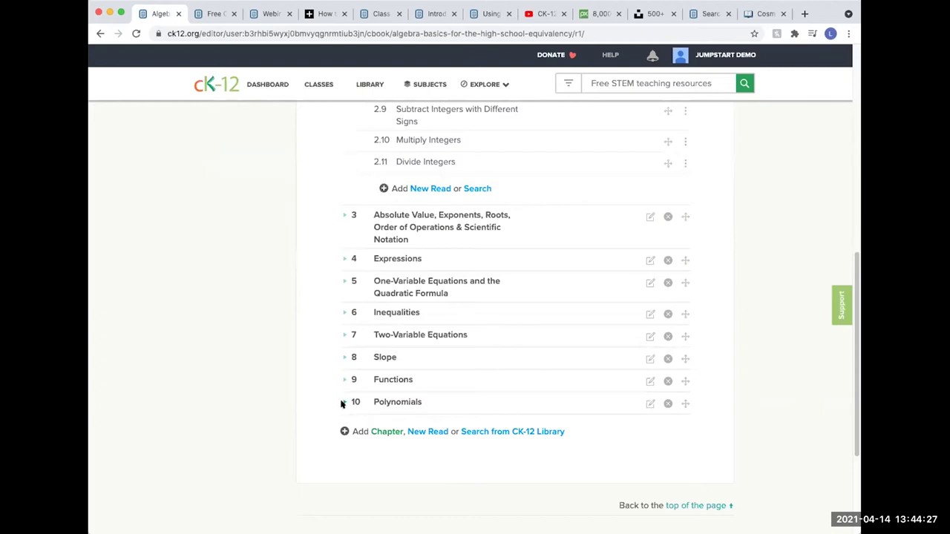
- Remove the Polynomials and Functions chapters from the customized book
left_click(667, 402)
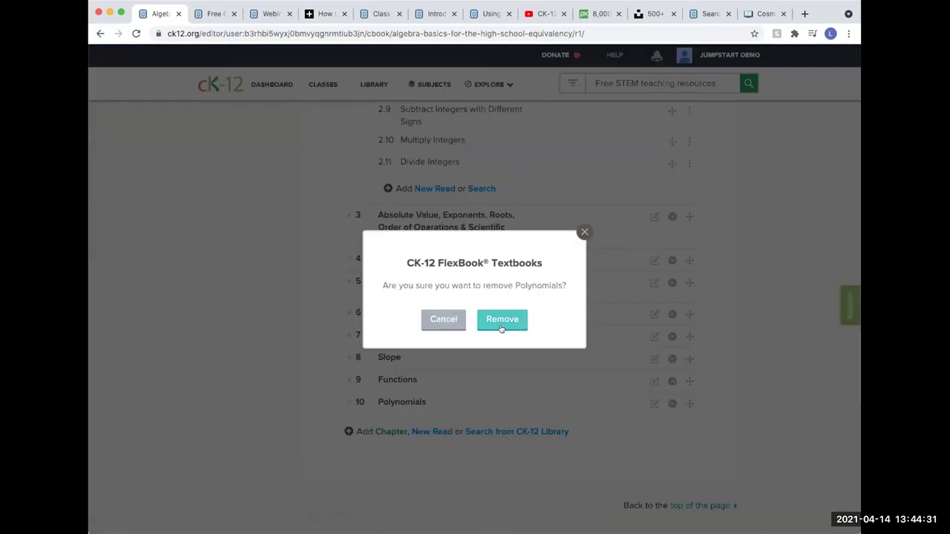
left_click(502, 321)
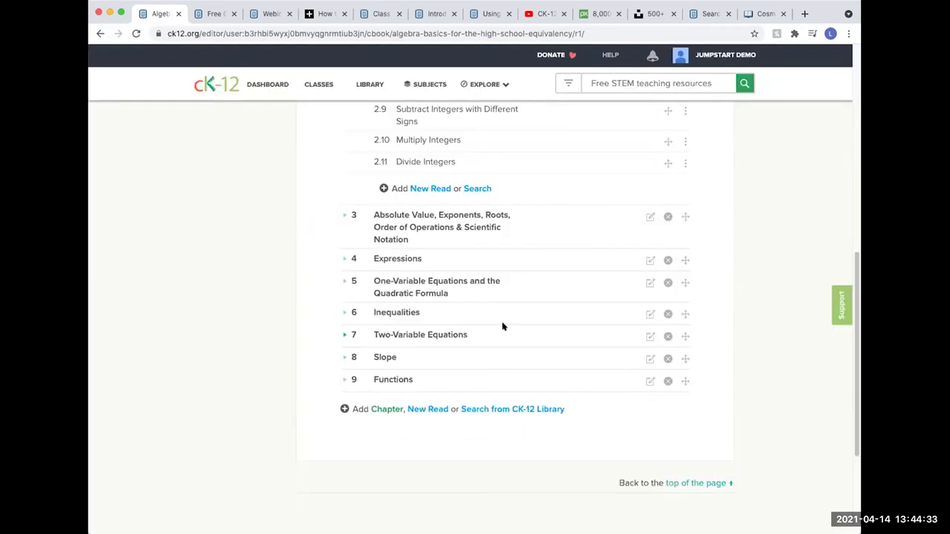
left_click(666, 382)
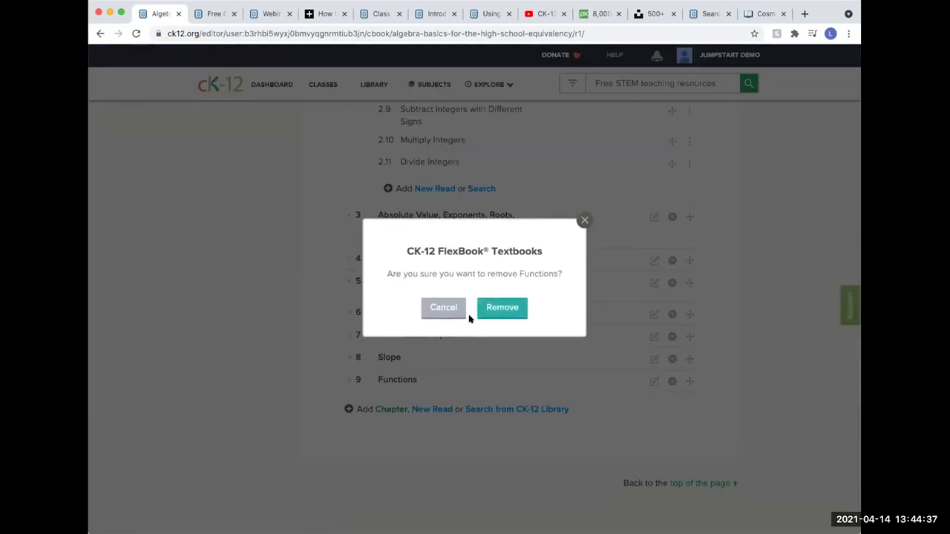
left_click(491, 323)
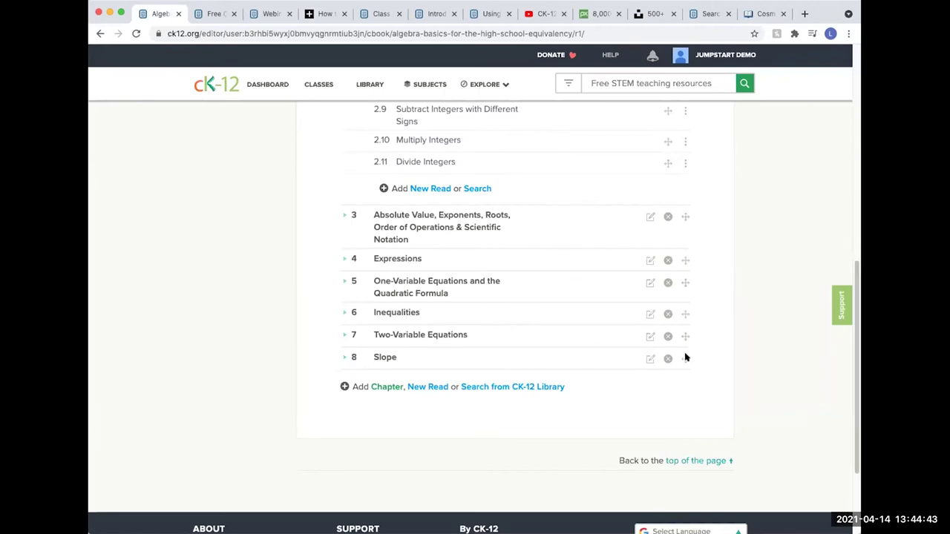
- Move the Slope chapter ahead of Inequalities and expand the Inequalities chapter to show its lessons
left_click_drag(679, 350, 679, 311)
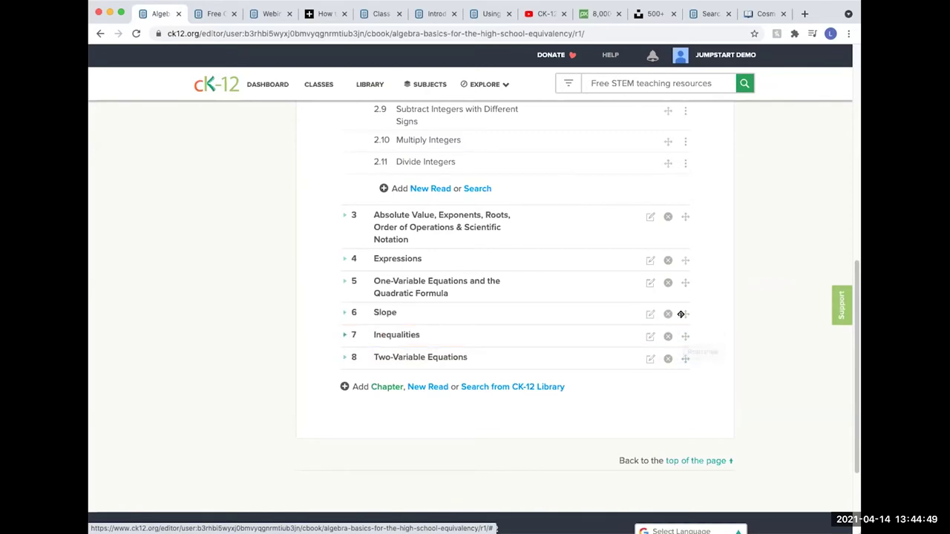
mouse_move(681, 335)
left_mouse_down()
mouse_move(678, 360)
mouse_move(680, 331)
left_mouse_up()
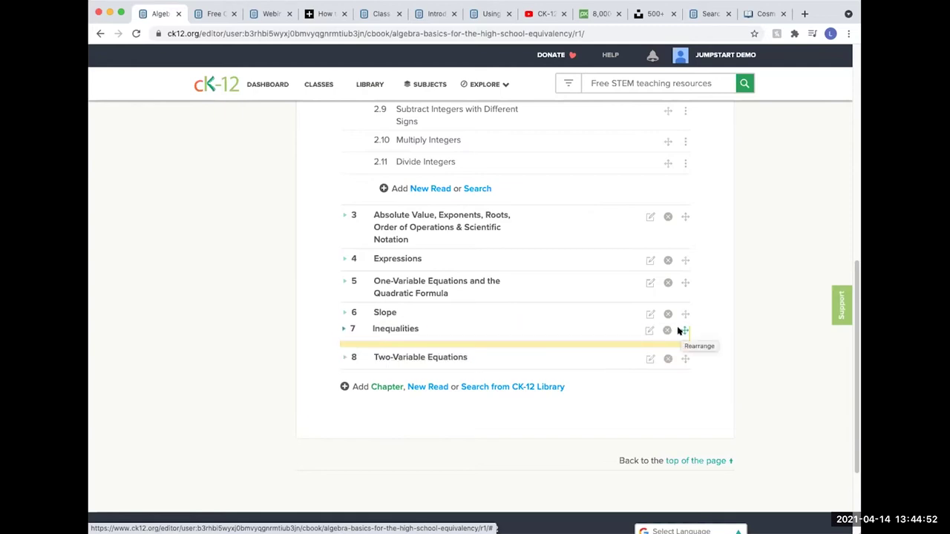
left_click(343, 334)
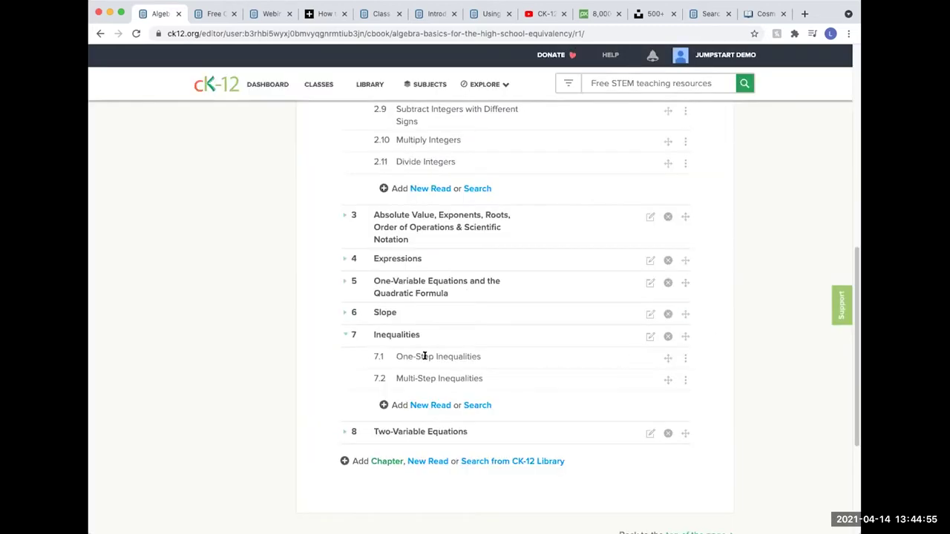
- Swap the two Inequalities lessons and restore their order, and move One-Step Inequalities to the end of the Slope chapter
left_click_drag(663, 354, 660, 385)
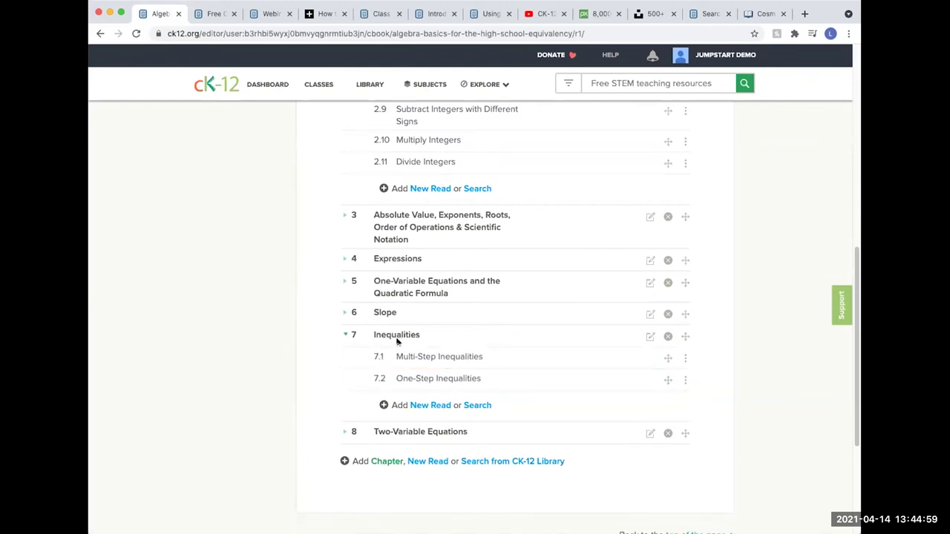
left_click_drag(667, 379, 665, 355)
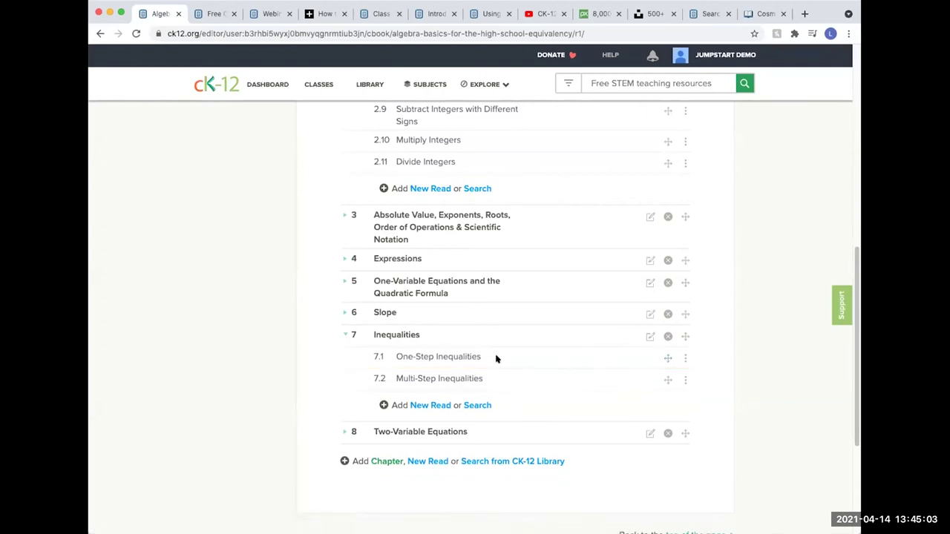
left_click(345, 312)
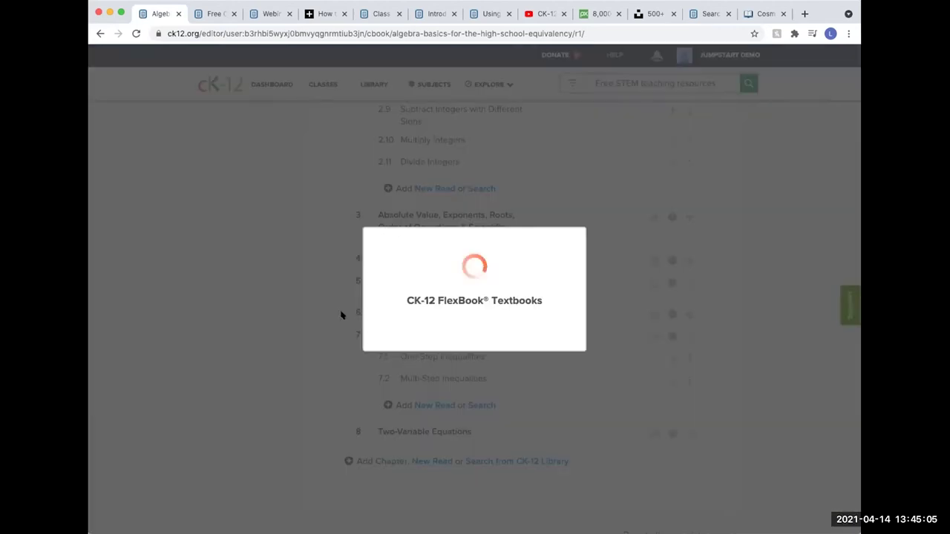
scroll(430, 324, "down", 5)
scroll(525, 371, "up", 2)
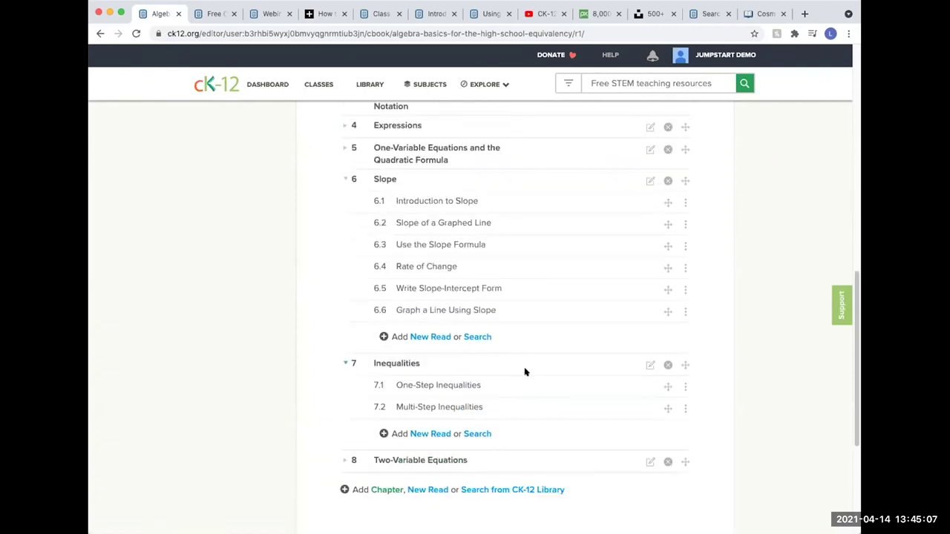
left_click_drag(663, 411, 665, 357)
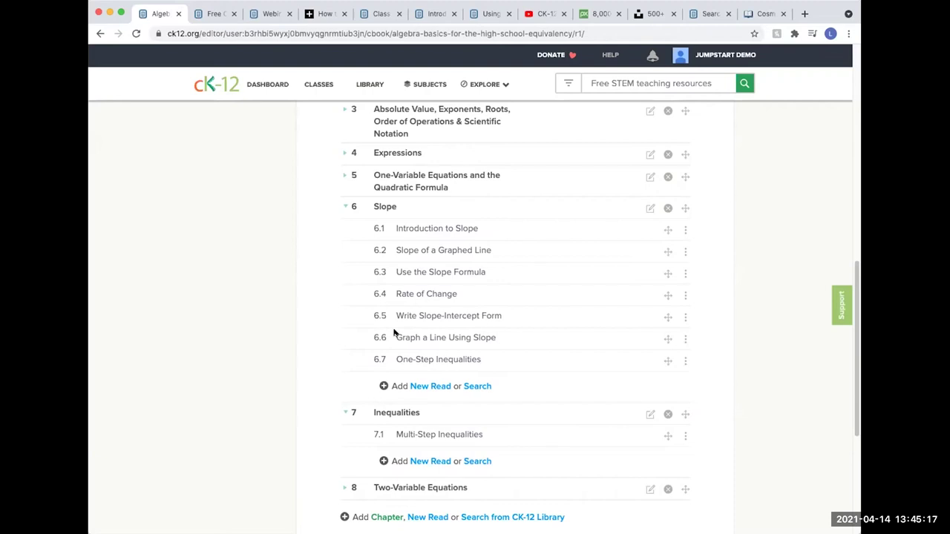
- Examine the Integers chapter's editable title and description, and close its editor without making changes
scroll(393, 334, "up", 15)
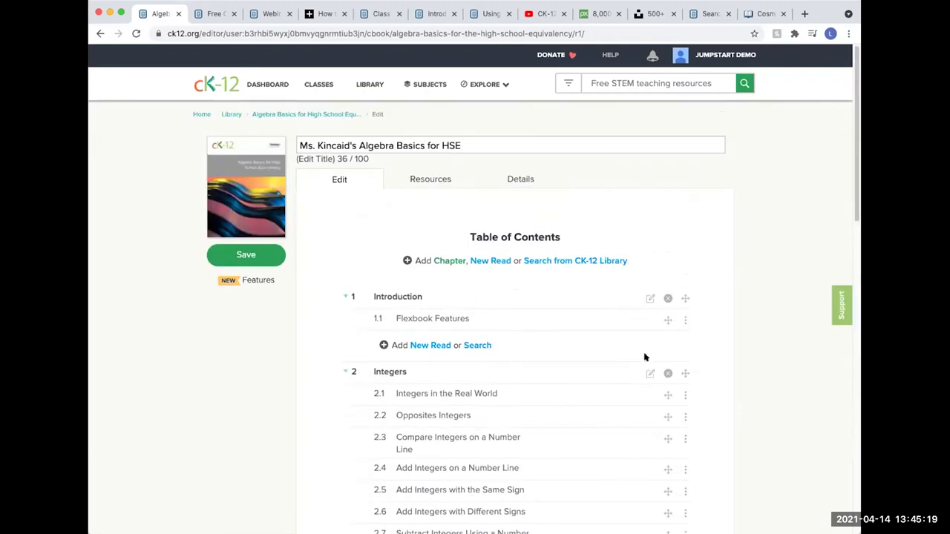
scroll(636, 413, "down", 2)
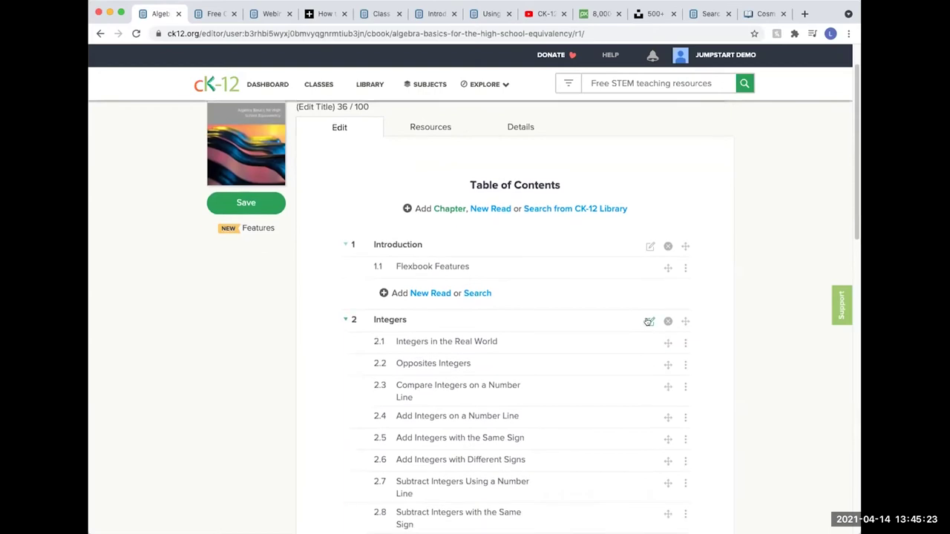
left_click(648, 321)
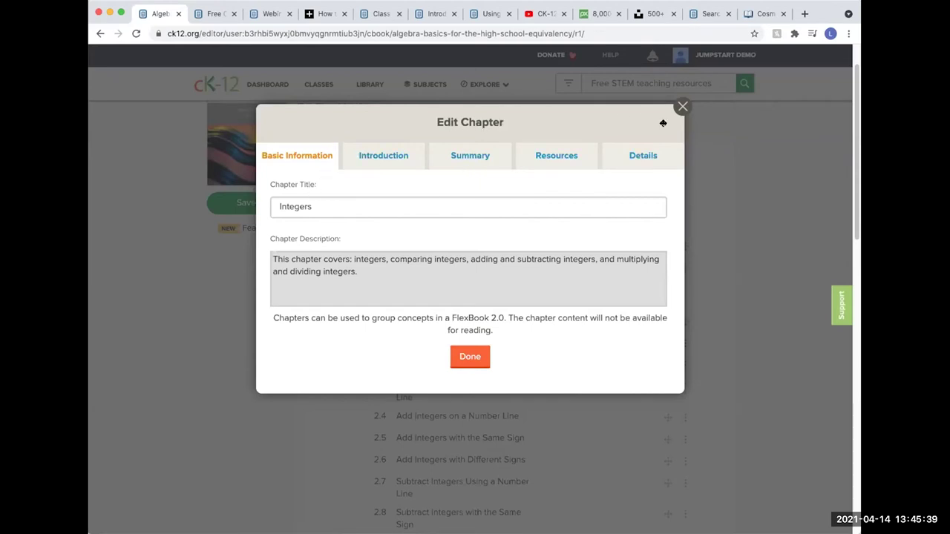
left_click(465, 361)
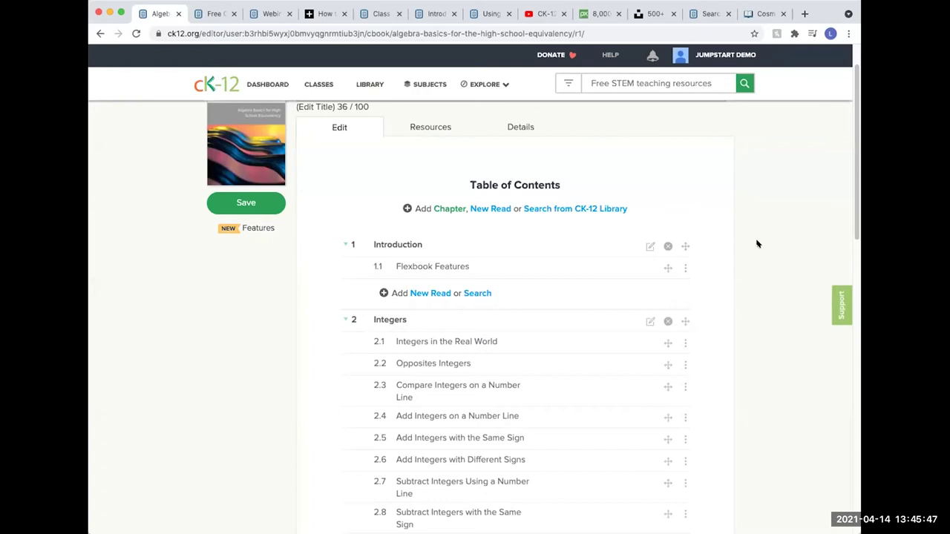
- Add a new read to the Introduction chapter, titled with the teacher's first name in possessive form followed by "Online Class Procedures"
scroll(757, 243, "down", 5)
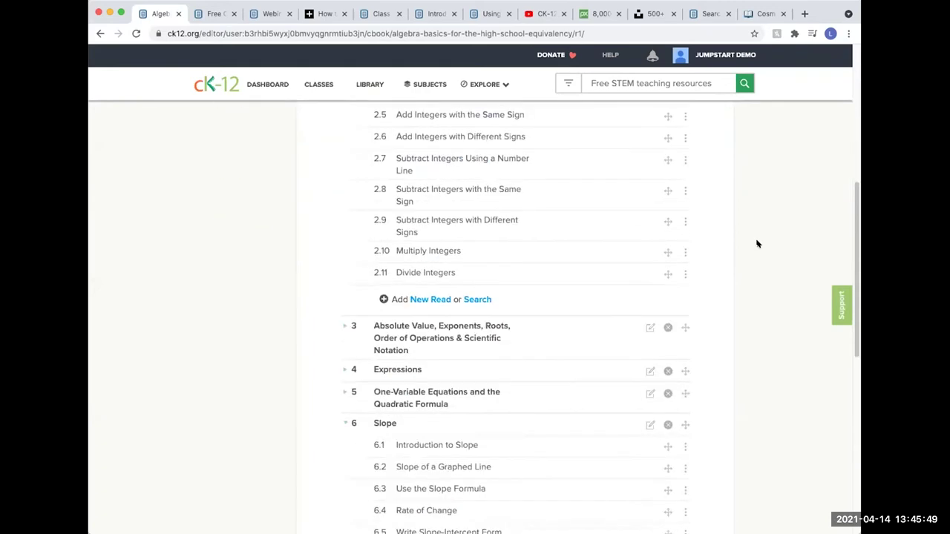
scroll(757, 243, "down", 4)
scroll(756, 244, "up", 4)
scroll(756, 244, "up", 4)
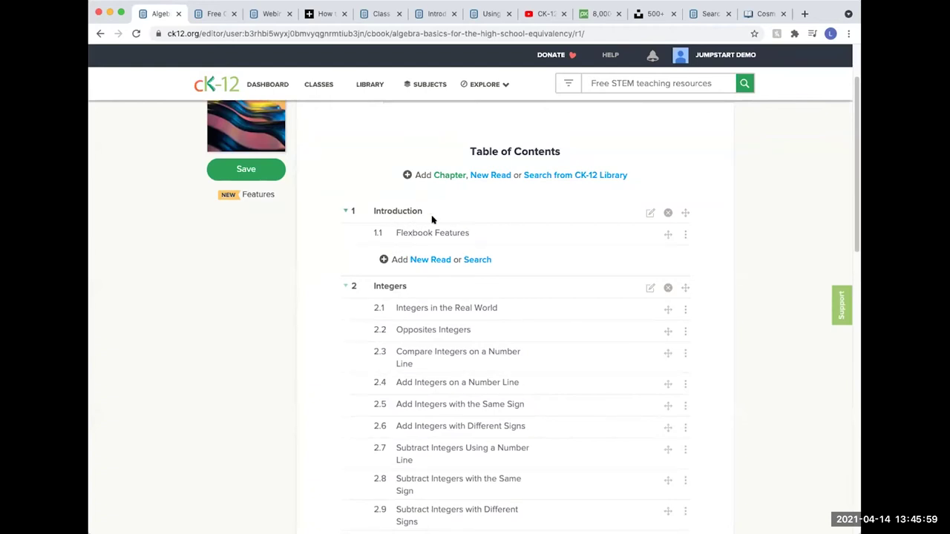
left_click(419, 261)
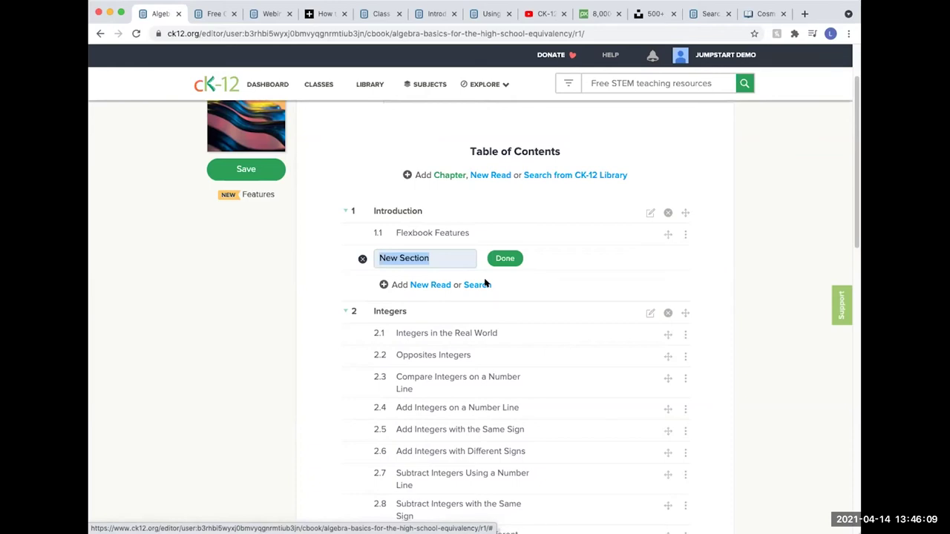
type("Lindsay")
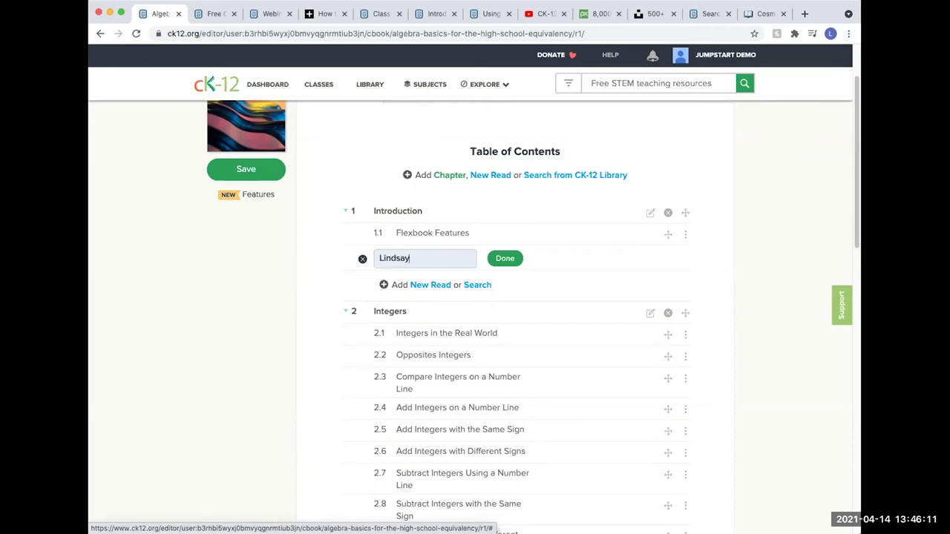
type("'s Online Class Procedu")
type("res")
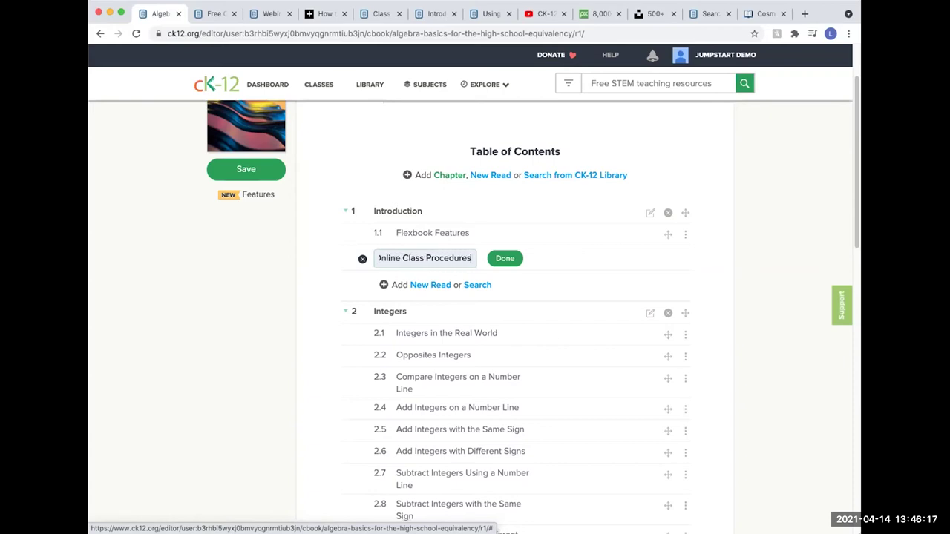
left_click(501, 259)
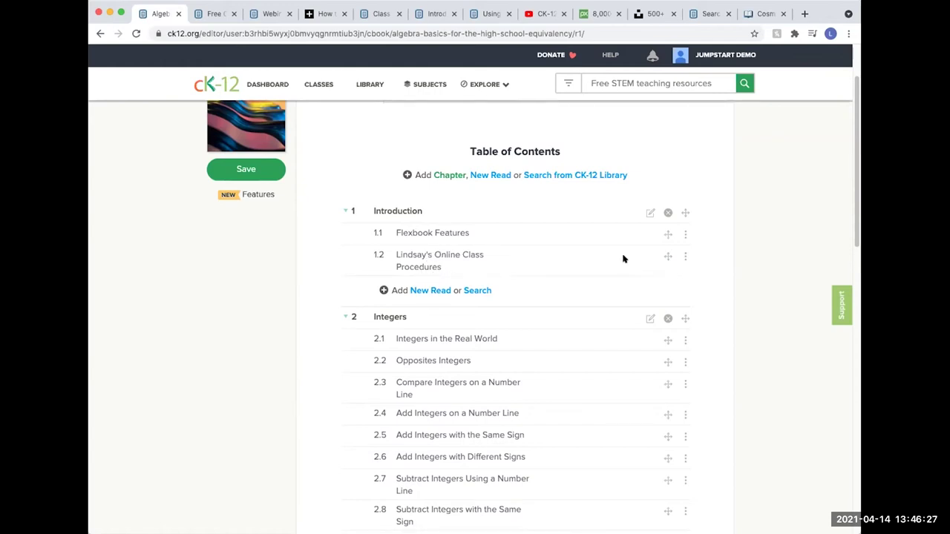
- Search the CK-12 library for "polynomials" content to add to the book and limit the results to Reads
scroll(538, 261, "down", 1)
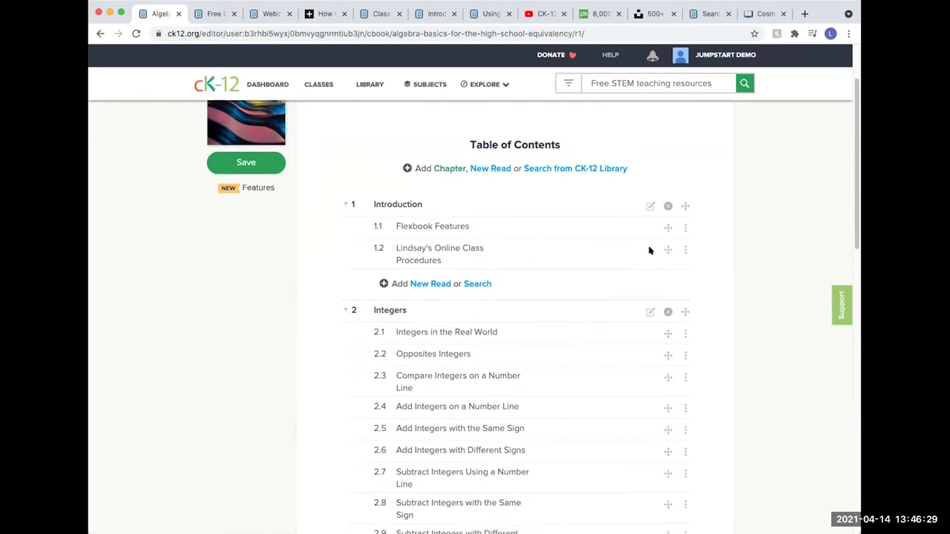
scroll(540, 278, "down", 5)
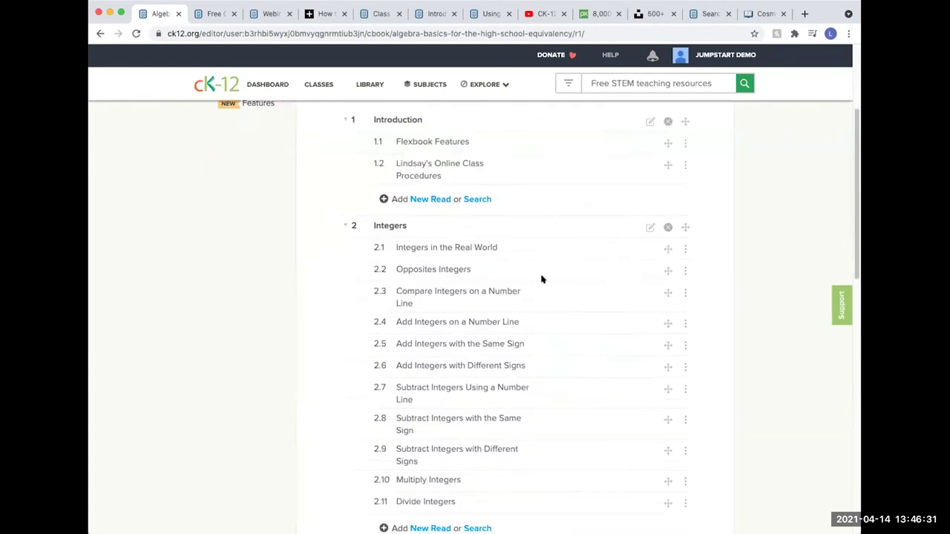
scroll(541, 279, "down", 4)
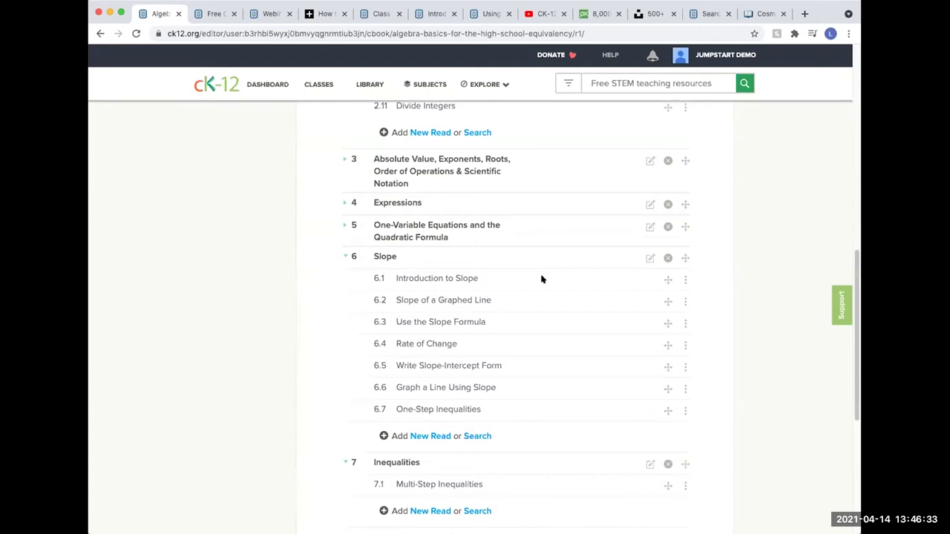
scroll(540, 279, "down", 5)
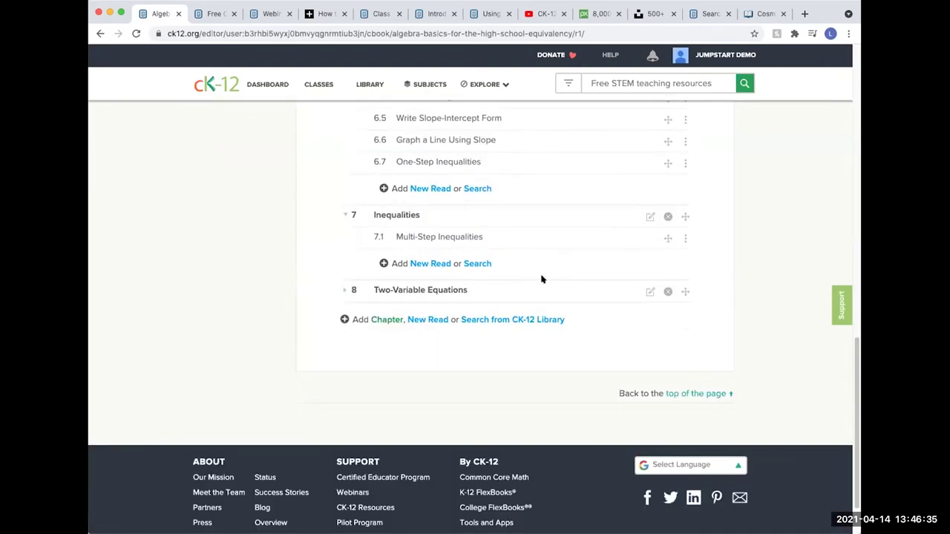
scroll(541, 279, "up", 3)
scroll(541, 278, "up", 15)
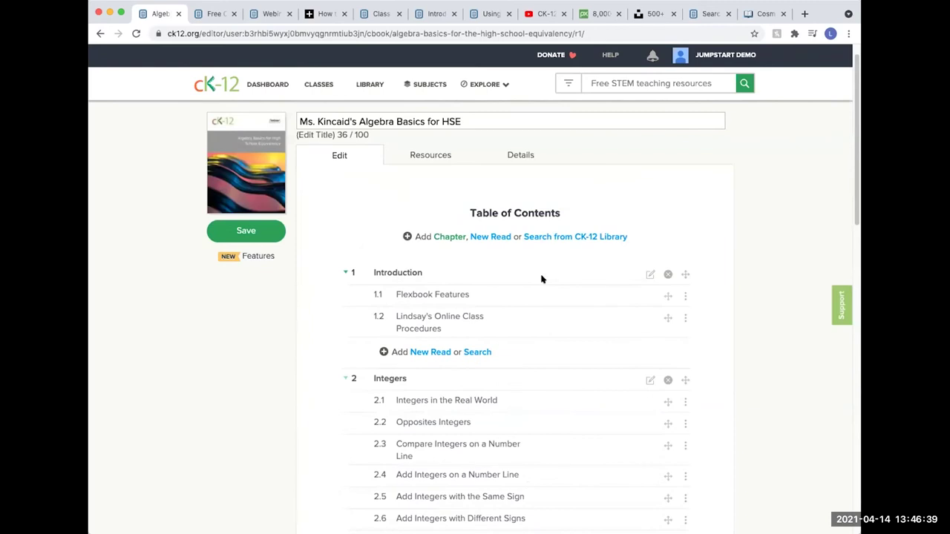
left_click(541, 237)
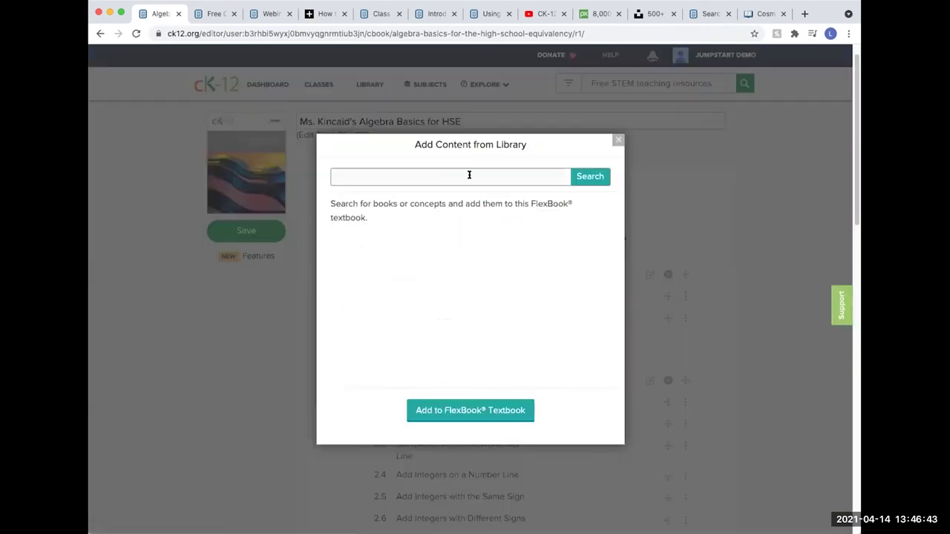
type("polynomials")
key("Return")
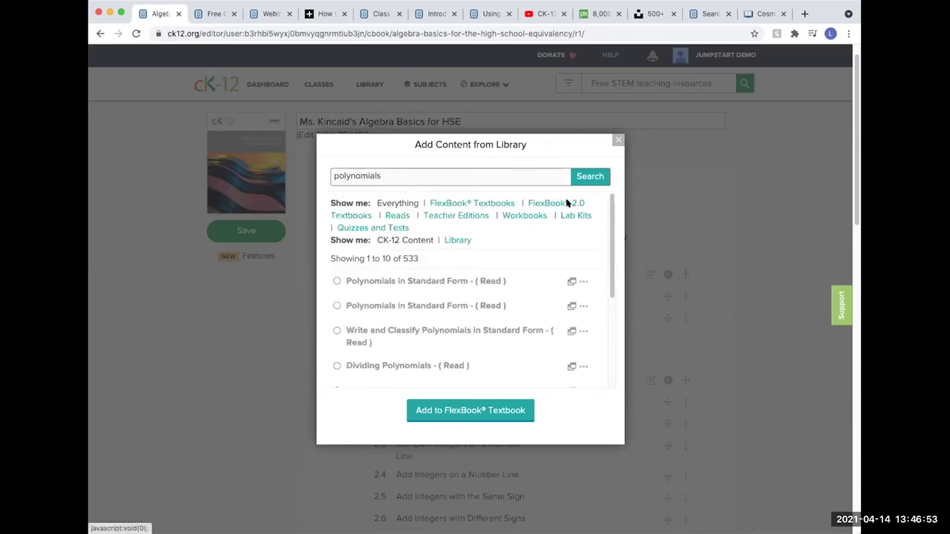
left_click(397, 215)
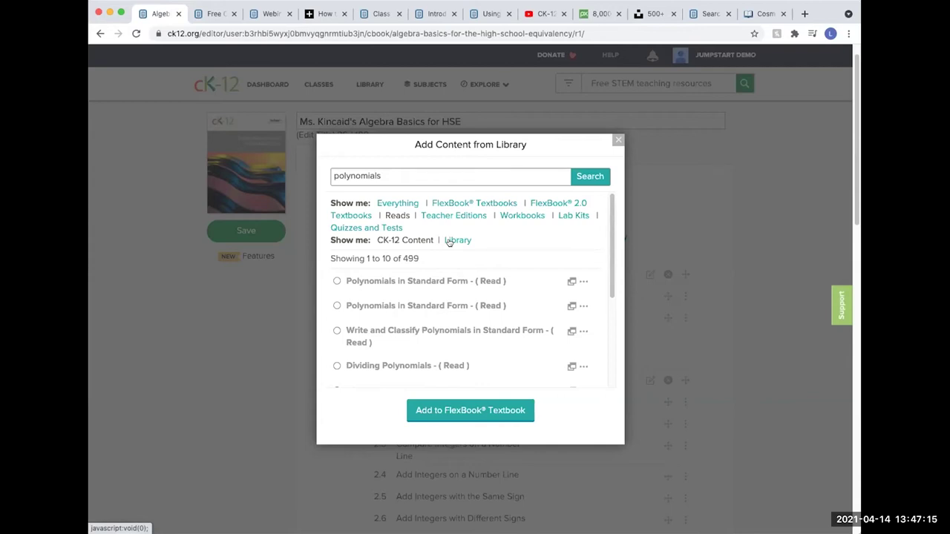
- Add the second Multiplying Polynomials read to the book and move it to the end of the Slope chapter
scroll(440, 242, "down", 2)
scroll(439, 246, "down", 5)
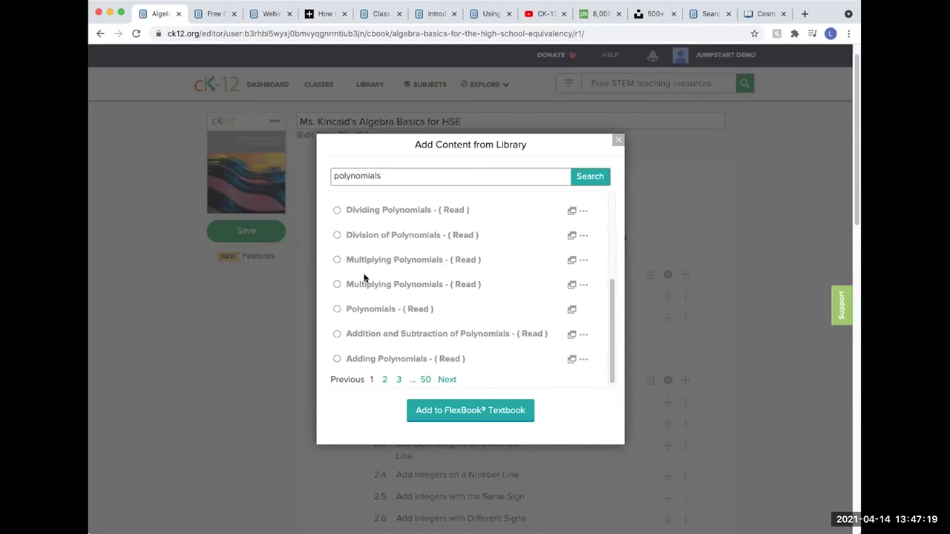
left_click(336, 285)
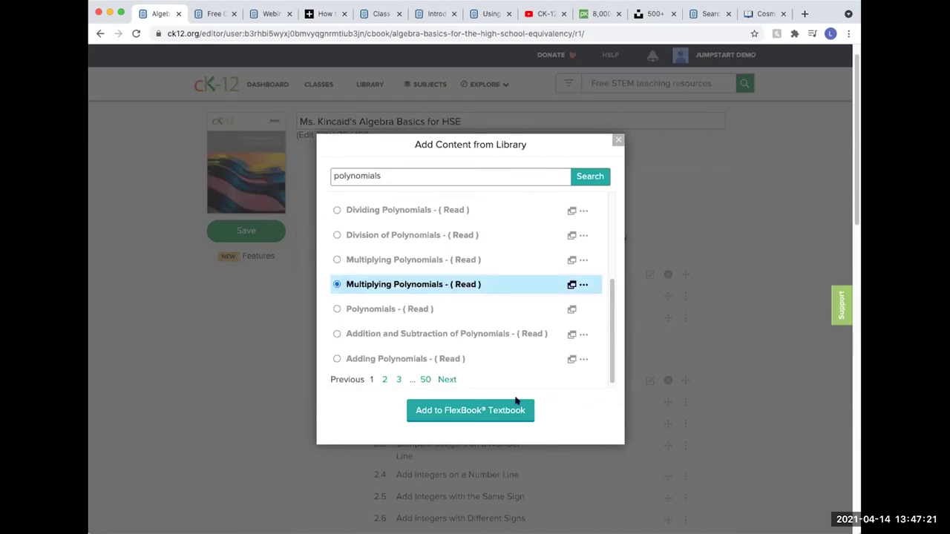
left_click(488, 410)
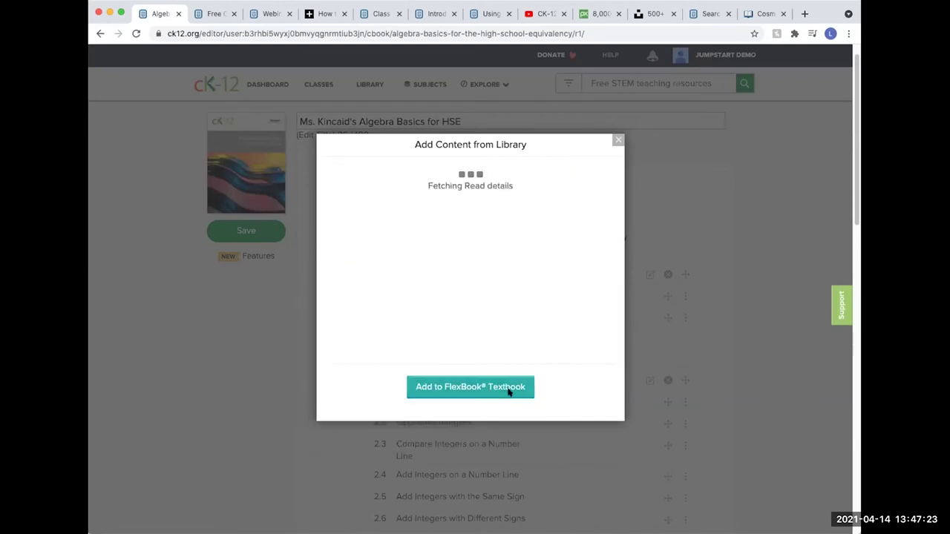
scroll(680, 338, "down", 10)
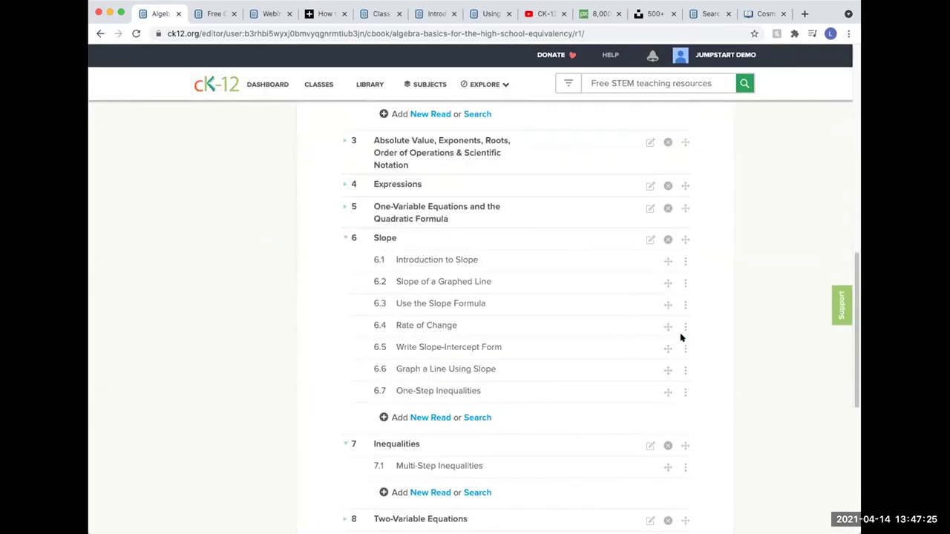
scroll(565, 312, "down", 5)
scroll(424, 310, "up", 2)
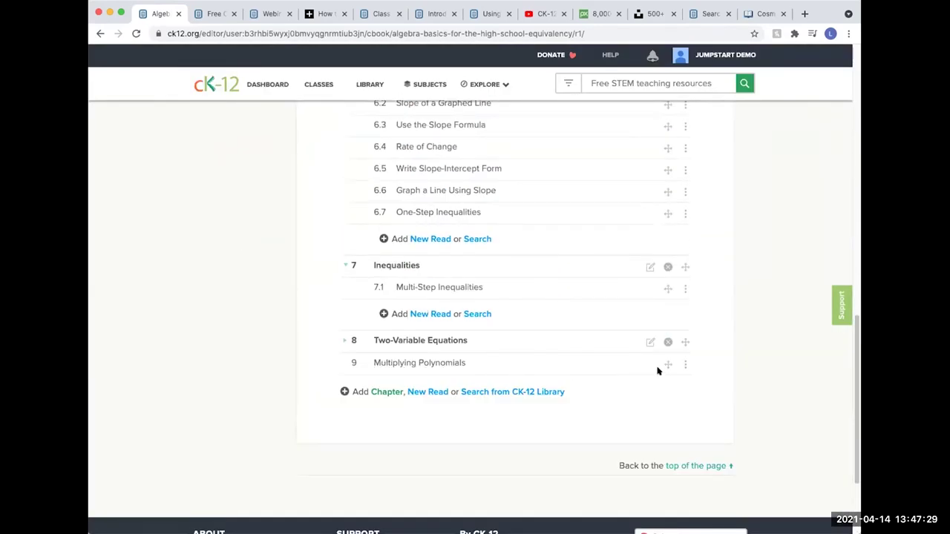
left_click_drag(667, 364, 680, 248)
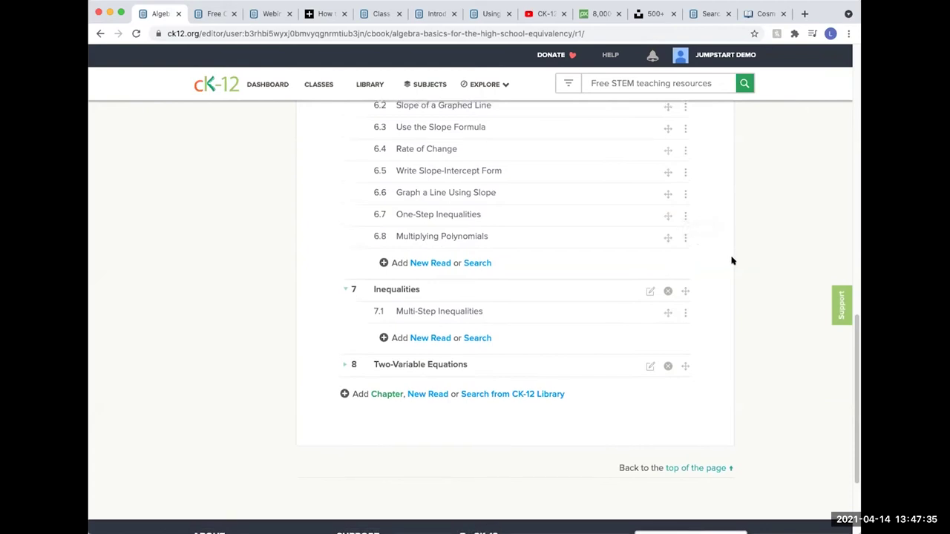
- Save the customized algebra FlexBook
scroll(730, 263, "up", 15)
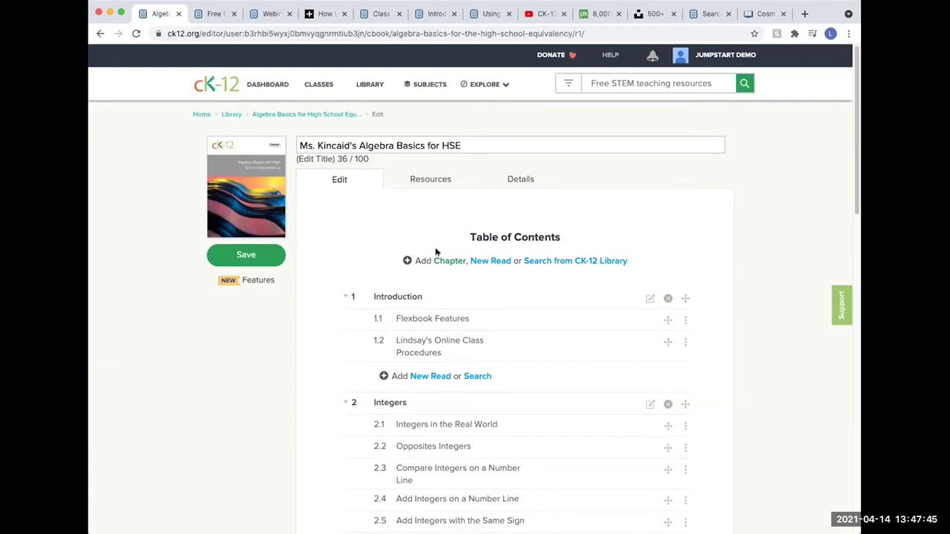
left_click(256, 258)
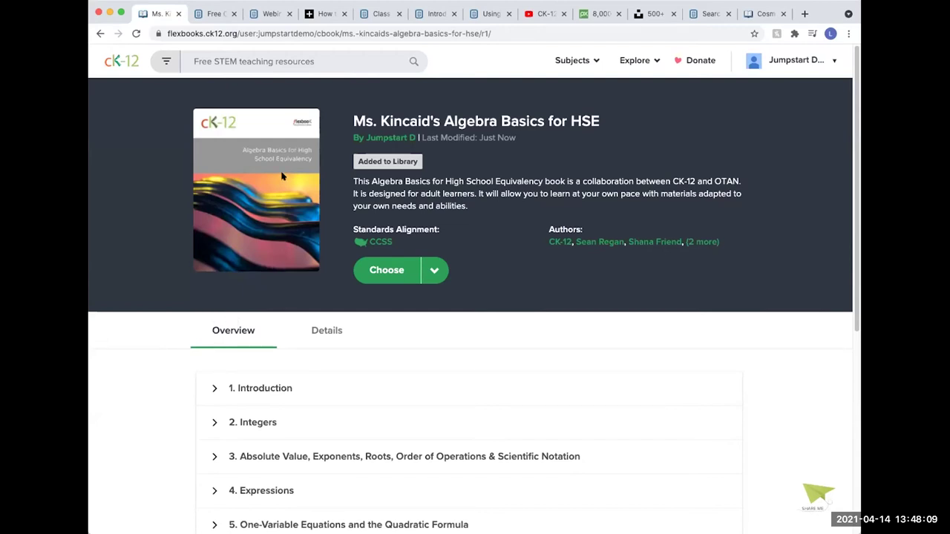
- Open the customized algebra book from the personal library and show the actions available for it
left_click(768, 66)
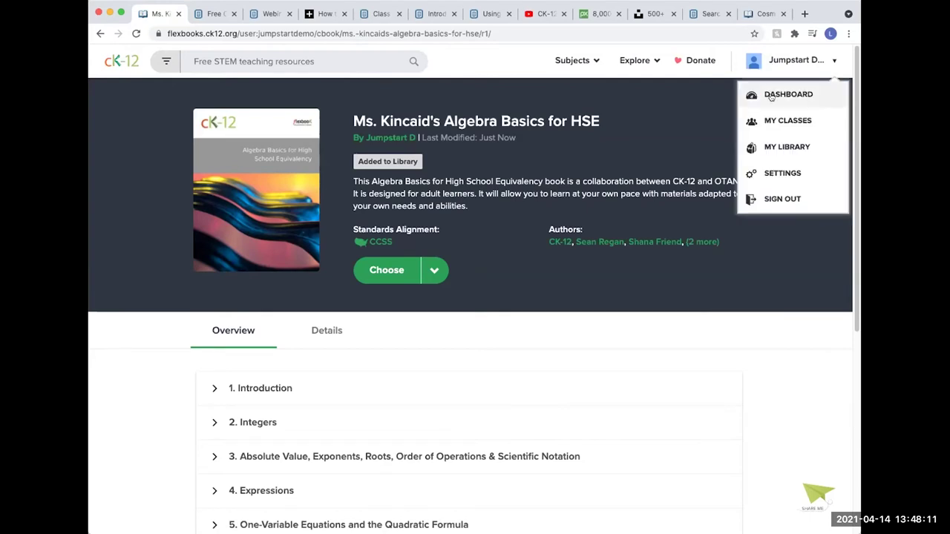
left_click(774, 150)
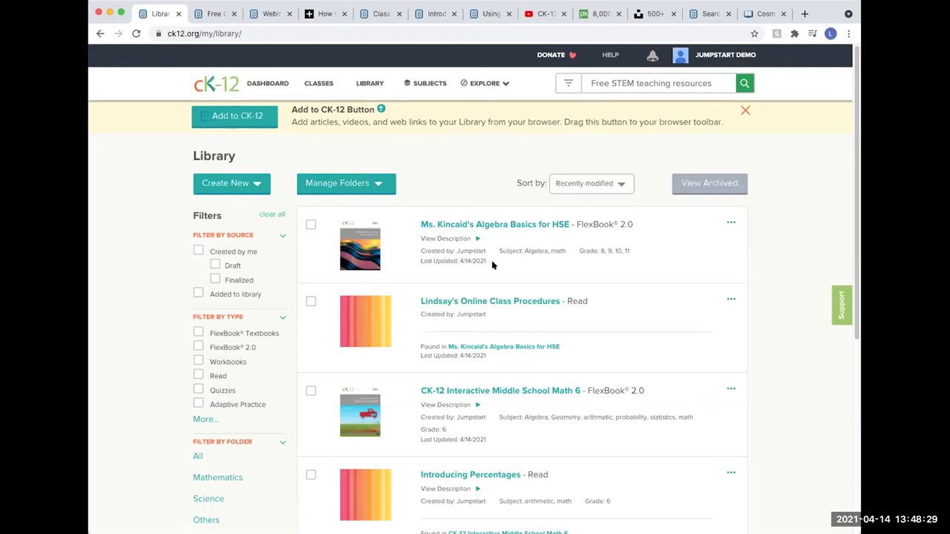
left_click(471, 225)
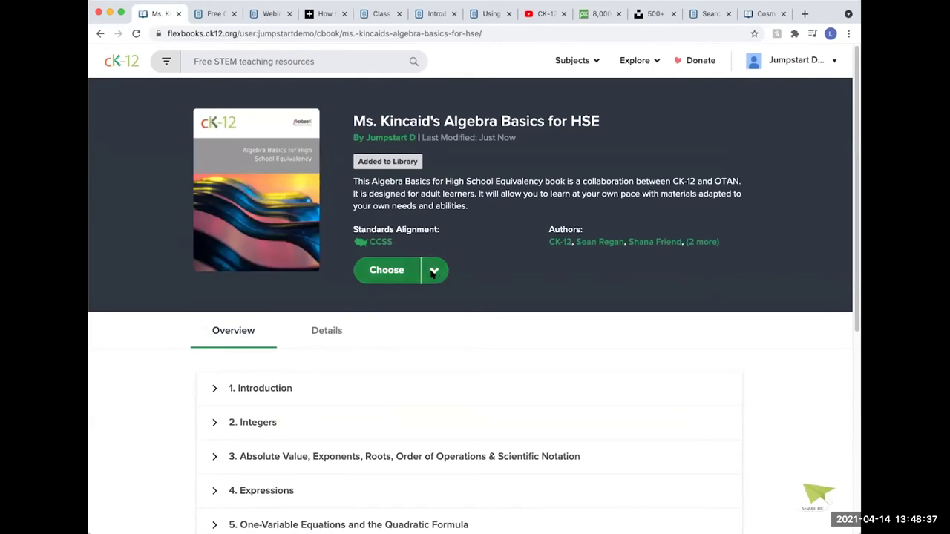
left_click(433, 272)
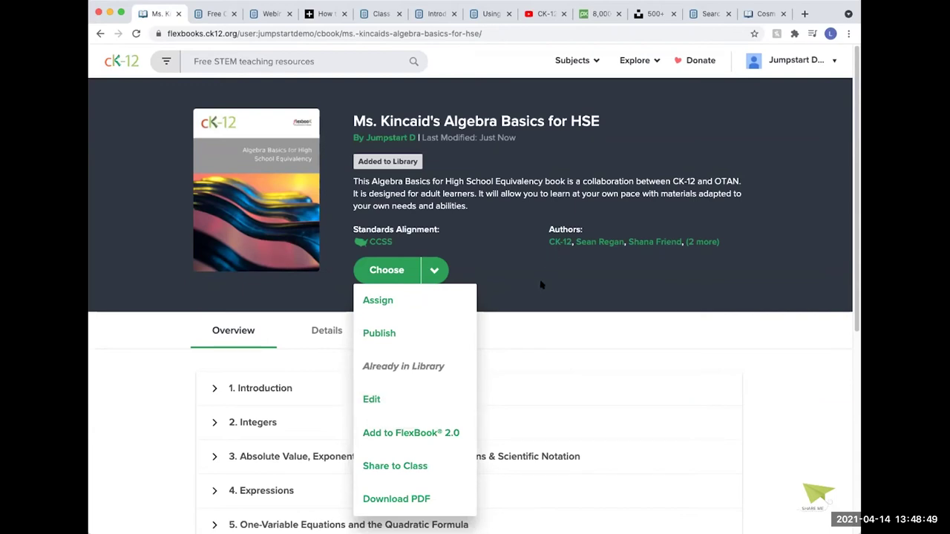
- Return to the personal library and create a new FlexBook 2.0 from there
left_click(327, 104)
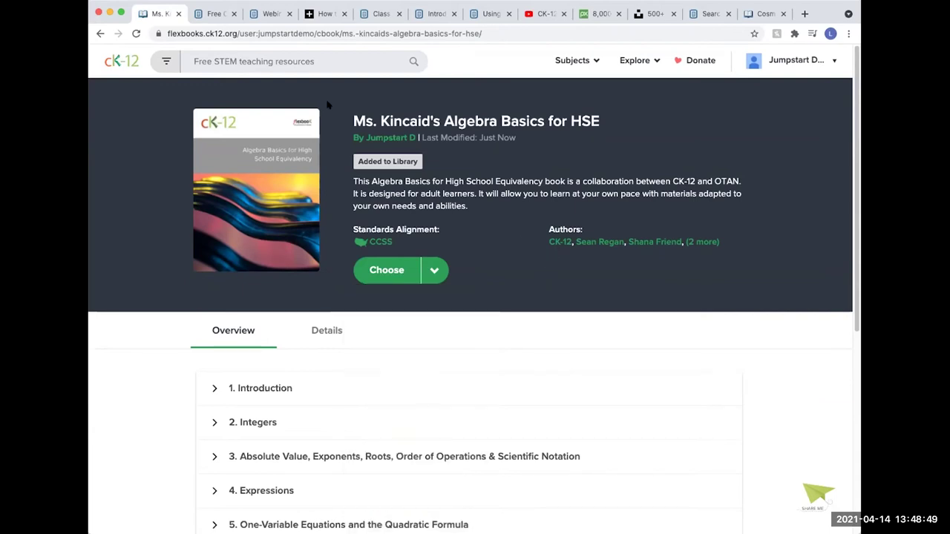
left_click(98, 34)
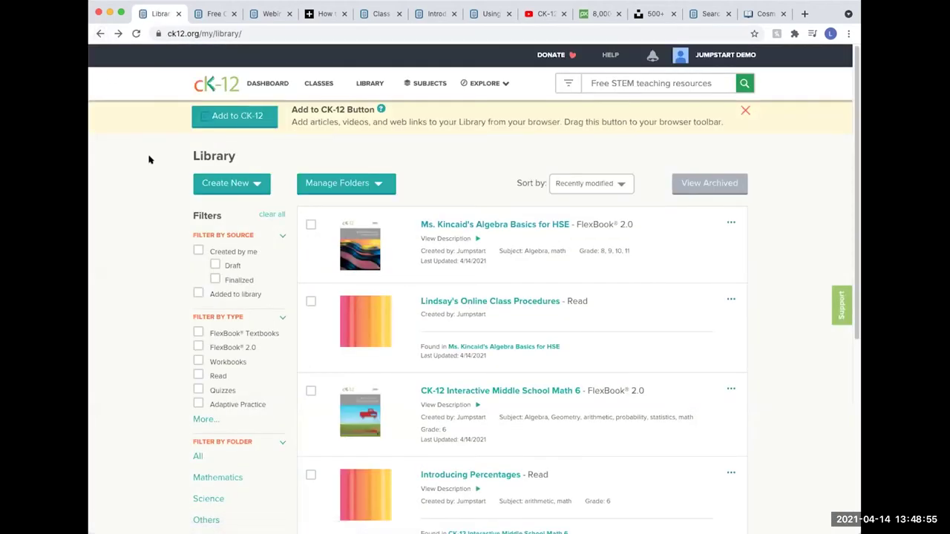
left_click(256, 184)
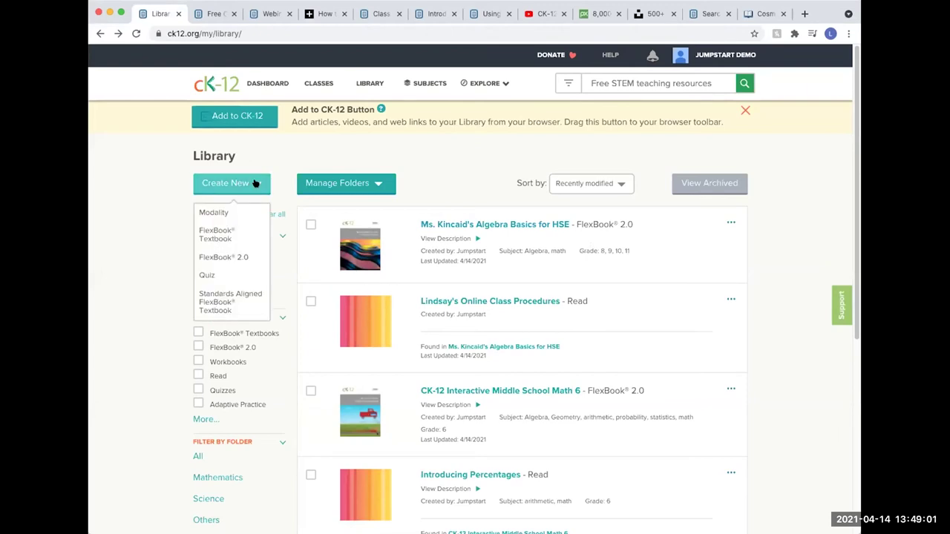
left_click(228, 258)
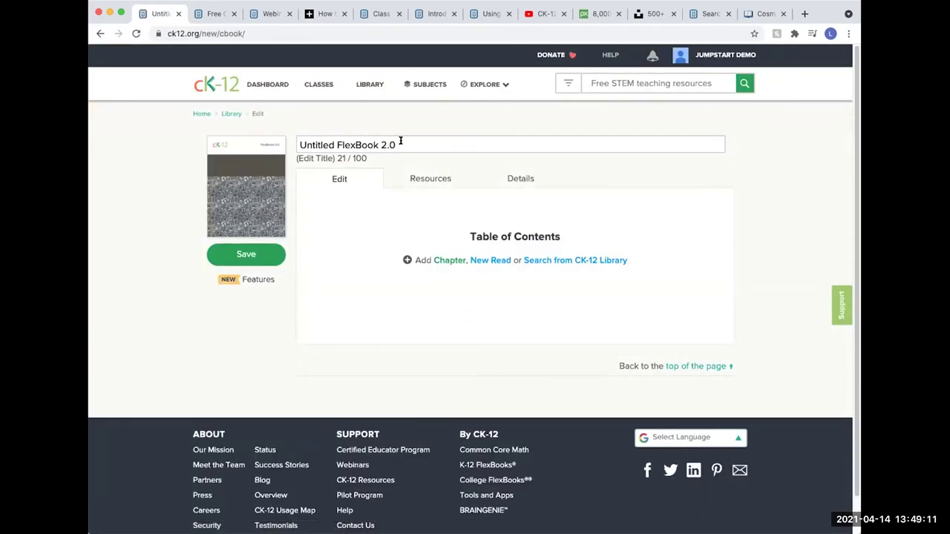
- Title the new FlexBook "IB Film Studies"
left_click_drag(401, 141, 263, 134)
type("I")
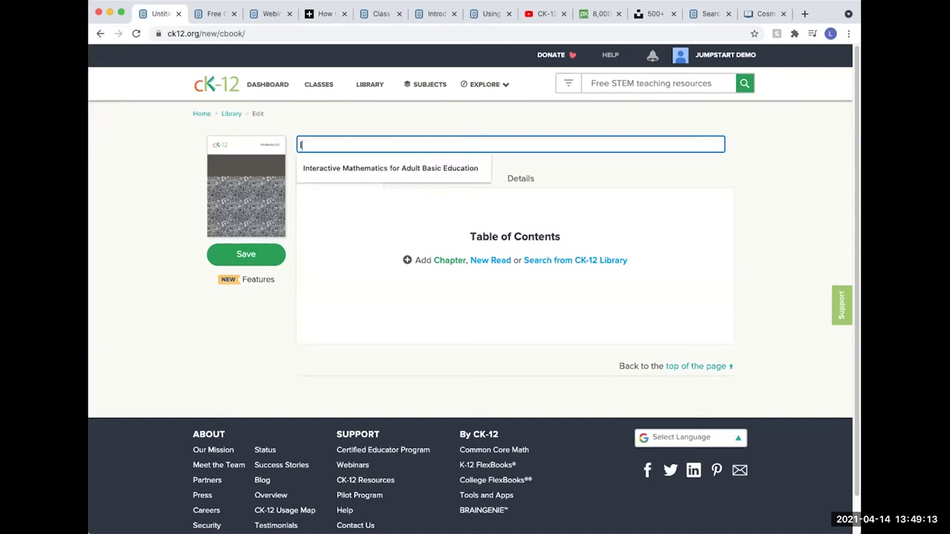
type("B Film")
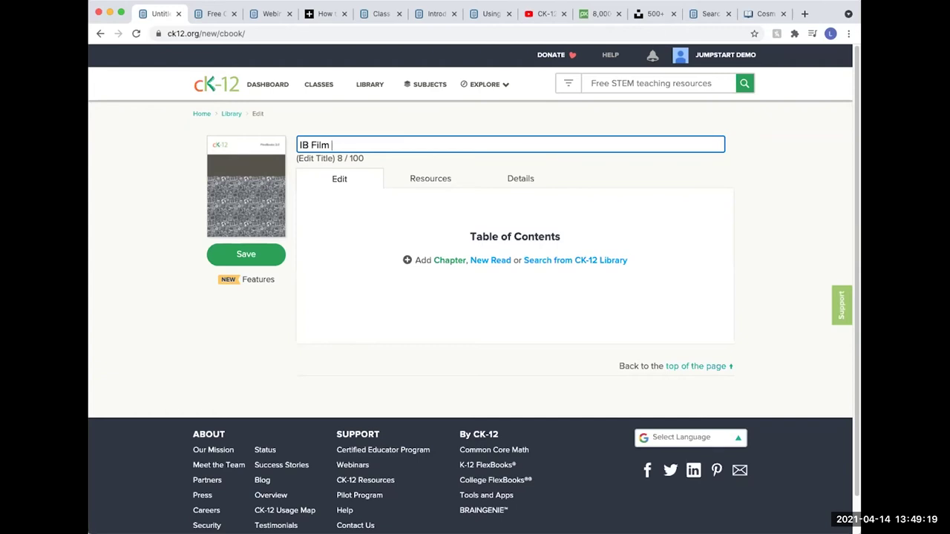
type("Studies")
left_click(381, 233)
left_click(383, 144)
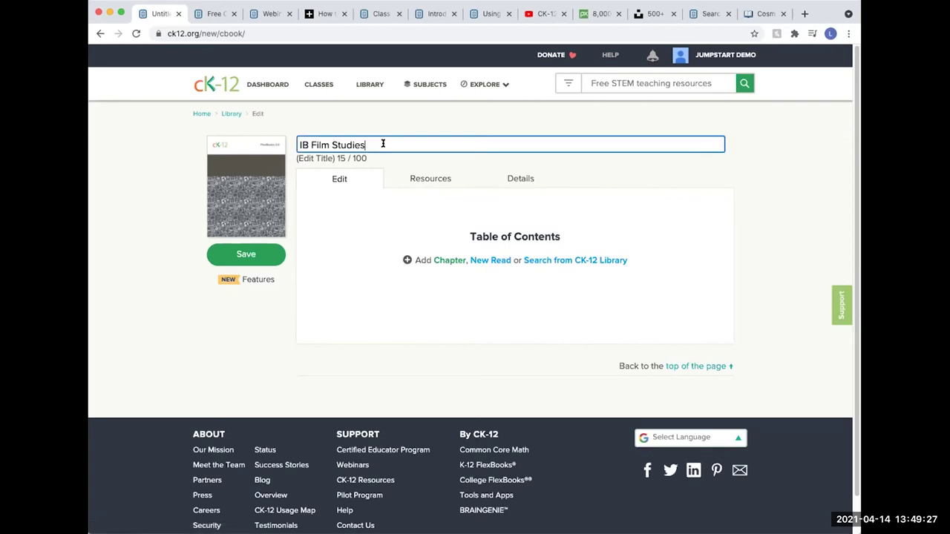
- Examine the new book's resource upload area and its details such as description, subjects, difficulty, grades and tags
left_click(423, 181)
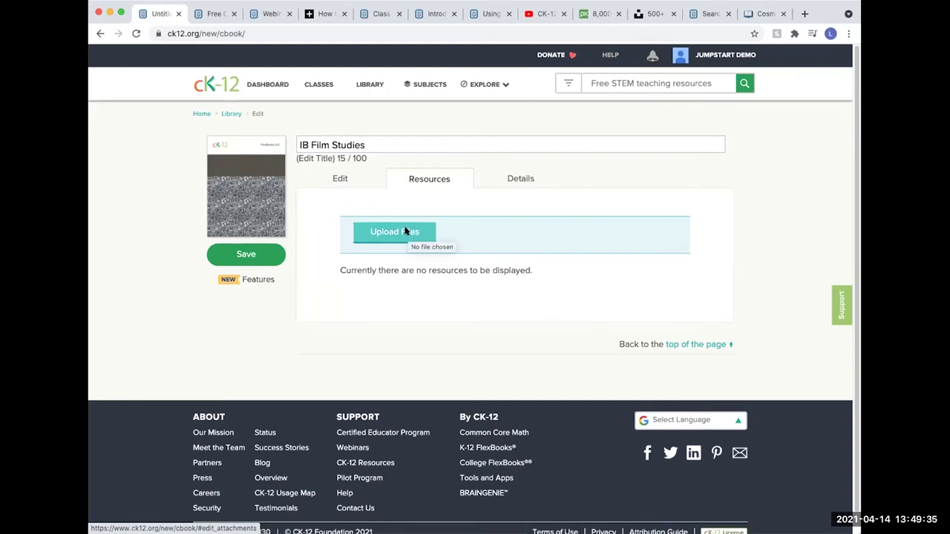
left_click(406, 232)
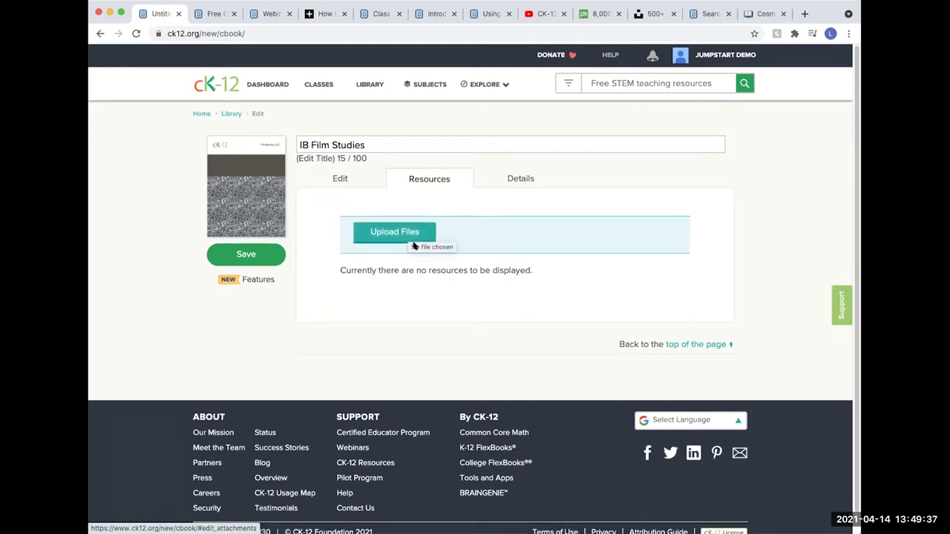
left_click(508, 180)
scroll(382, 241, "down", 2)
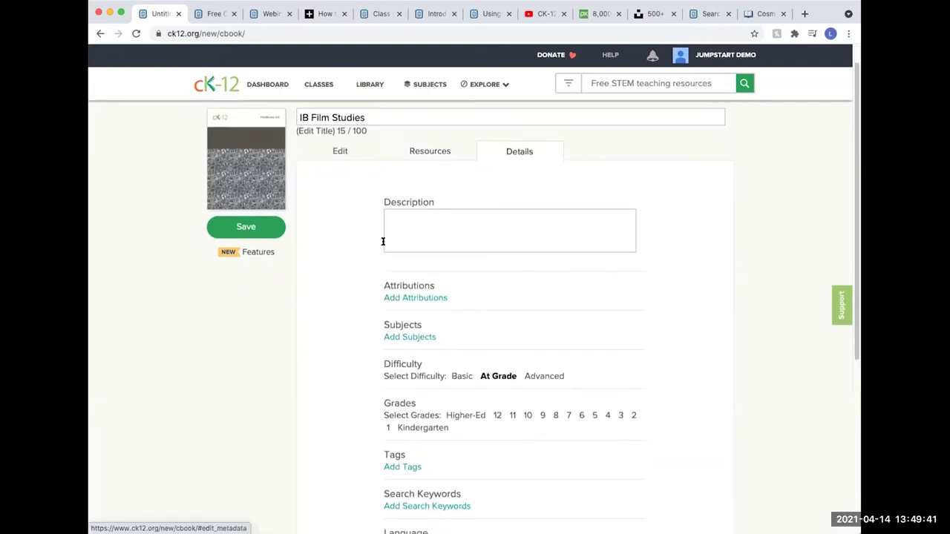
scroll(431, 343, "down", 2)
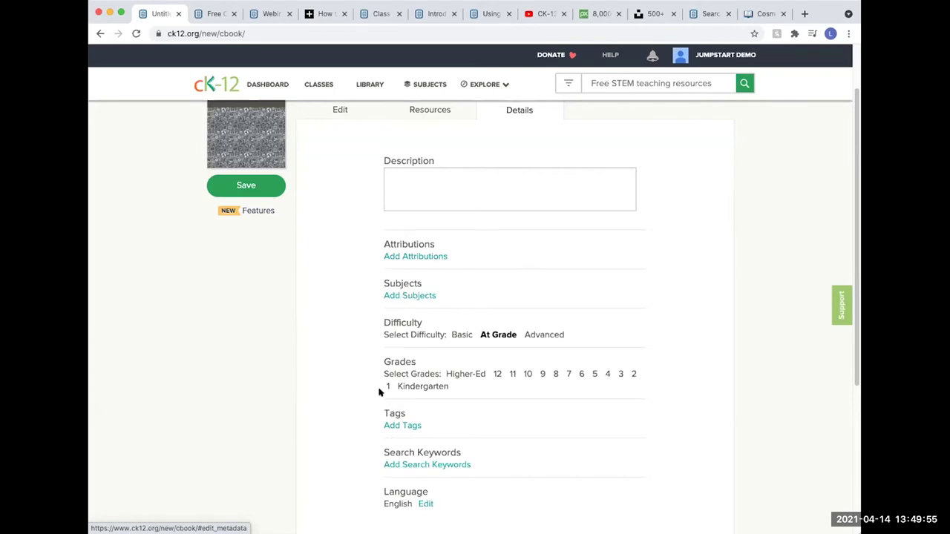
scroll(379, 390, "up", 2)
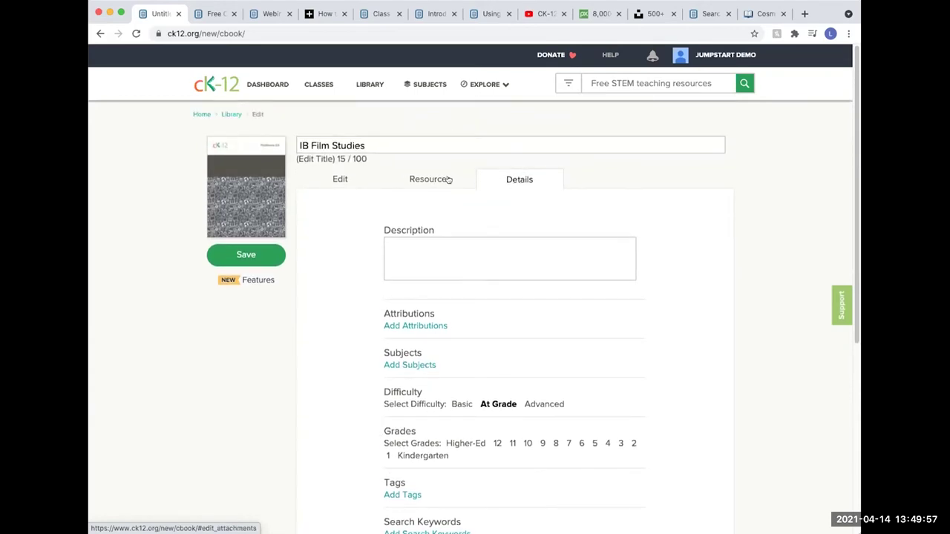
- Save the IB Film Studies FlexBook and show the actions available for it
left_click(246, 255)
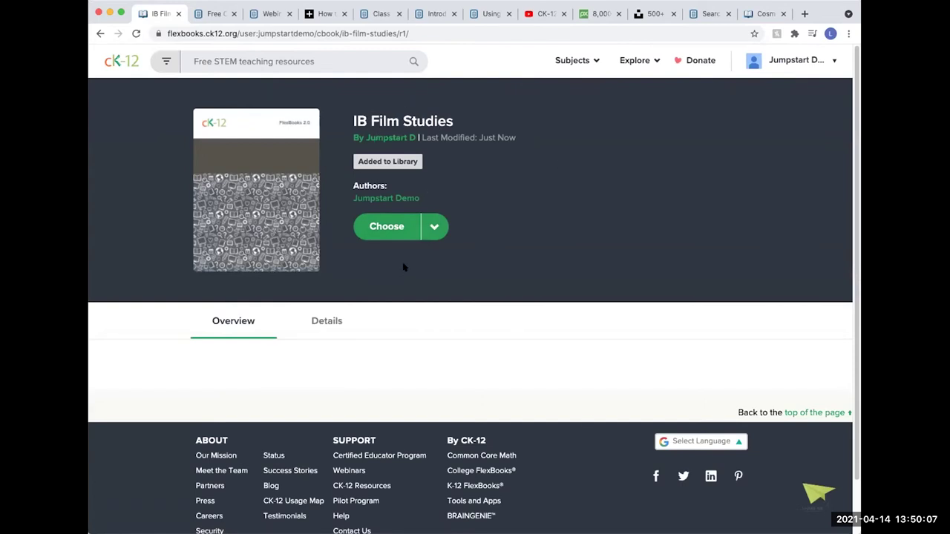
left_click(433, 229)
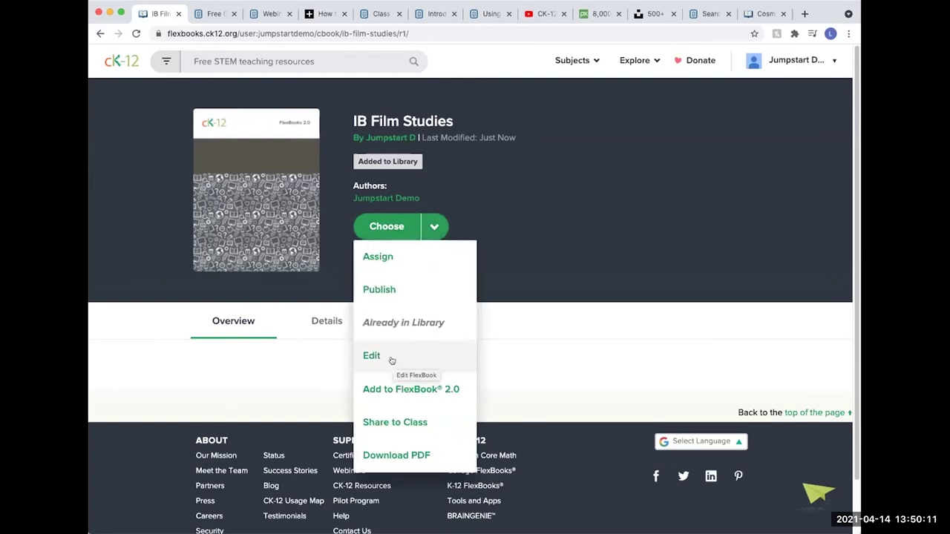
left_click(540, 347)
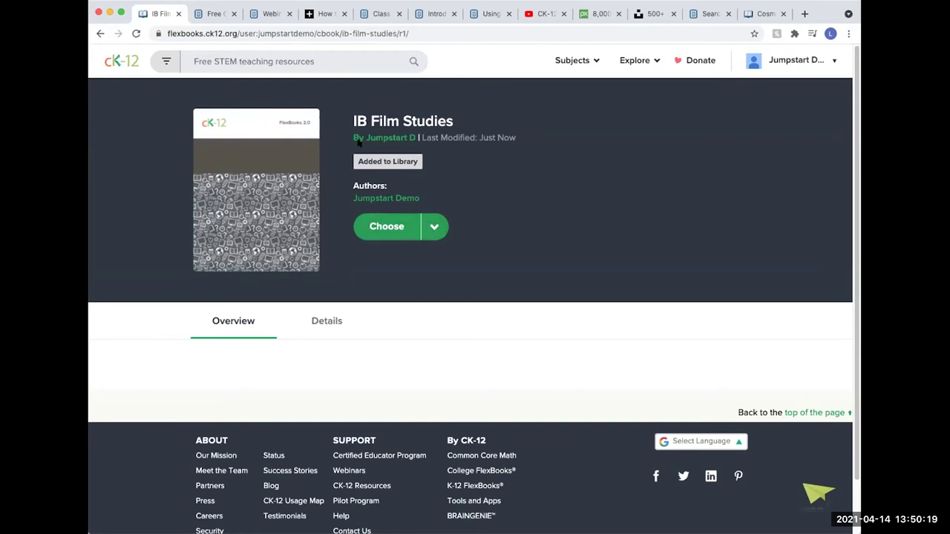
- Search the site for "photography" and open the community-contributed read Build Your Digital Photography Portfolio
left_click(122, 61)
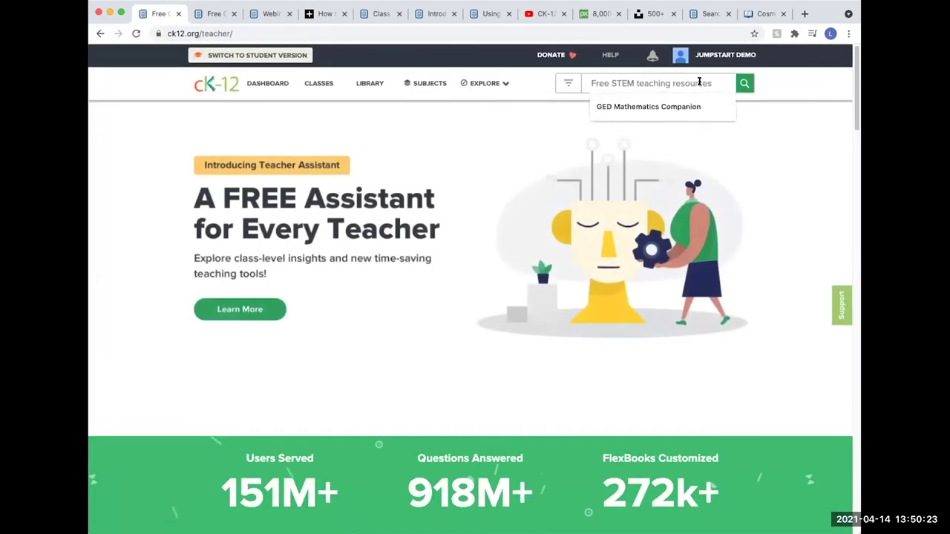
type("photography")
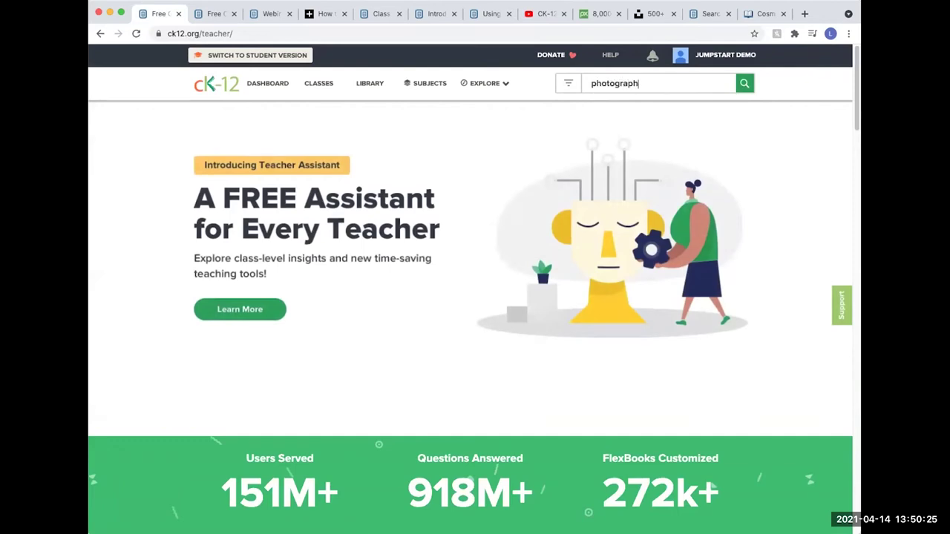
key("Return")
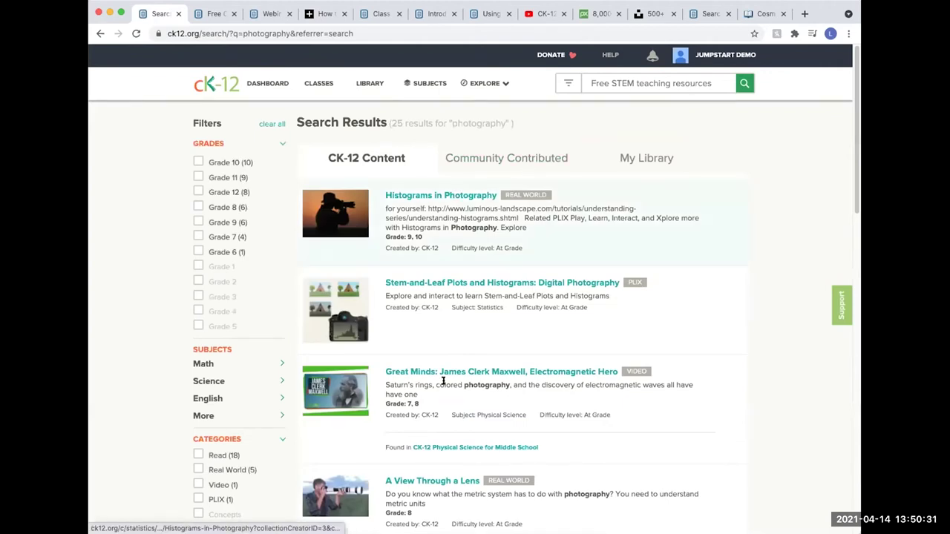
scroll(434, 316, "down", 1)
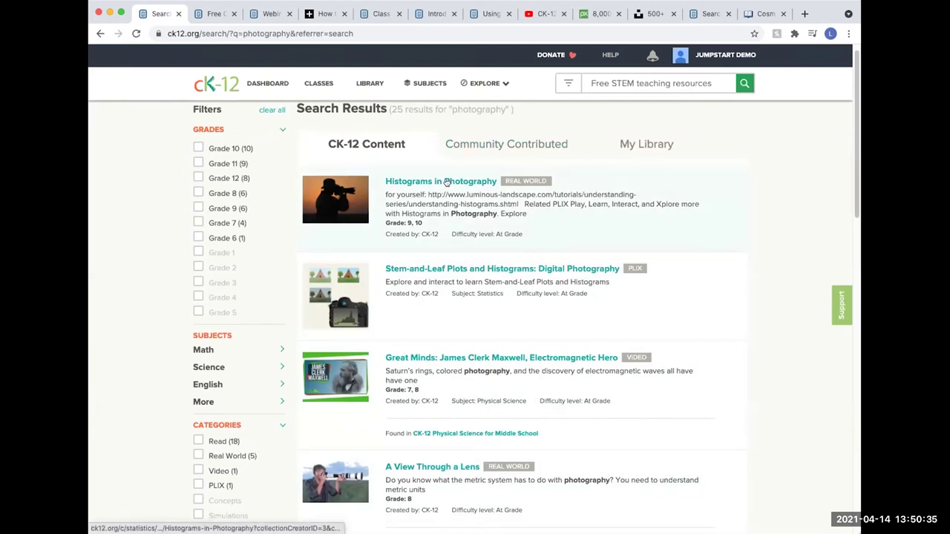
left_click(477, 144)
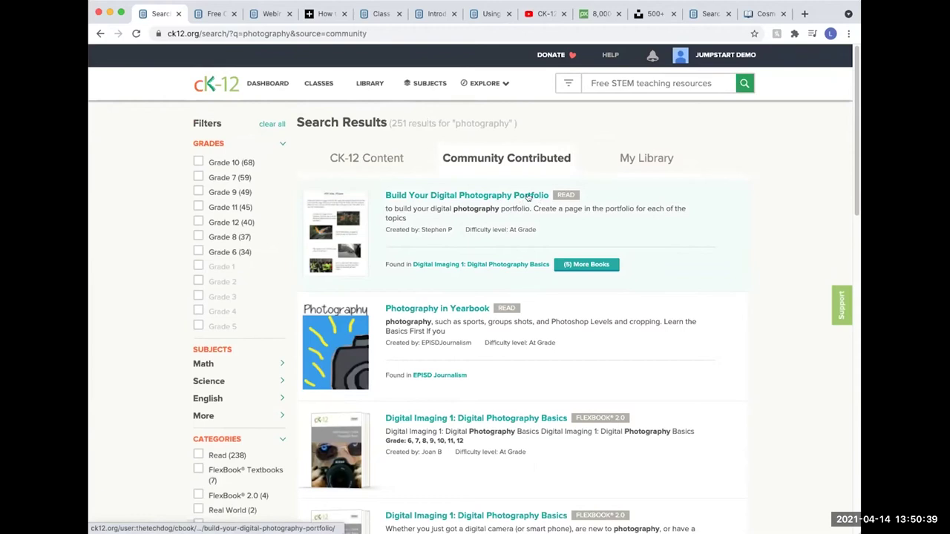
left_click(510, 195)
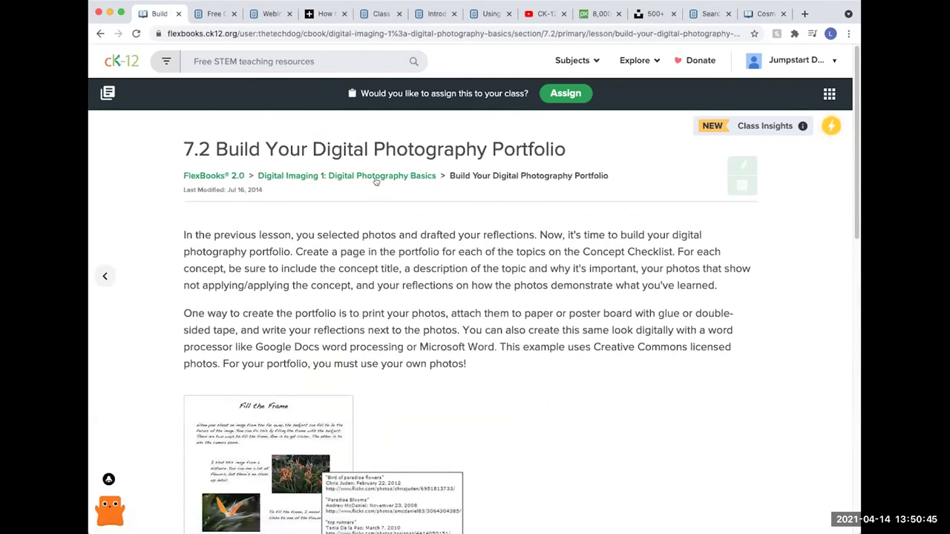
- Look through the photography portfolio read and add it to the IB Film Studies FlexBook 2.0
scroll(369, 304, "down", 10)
scroll(370, 317, "up", 2)
scroll(369, 315, "up", 8)
left_click(829, 93)
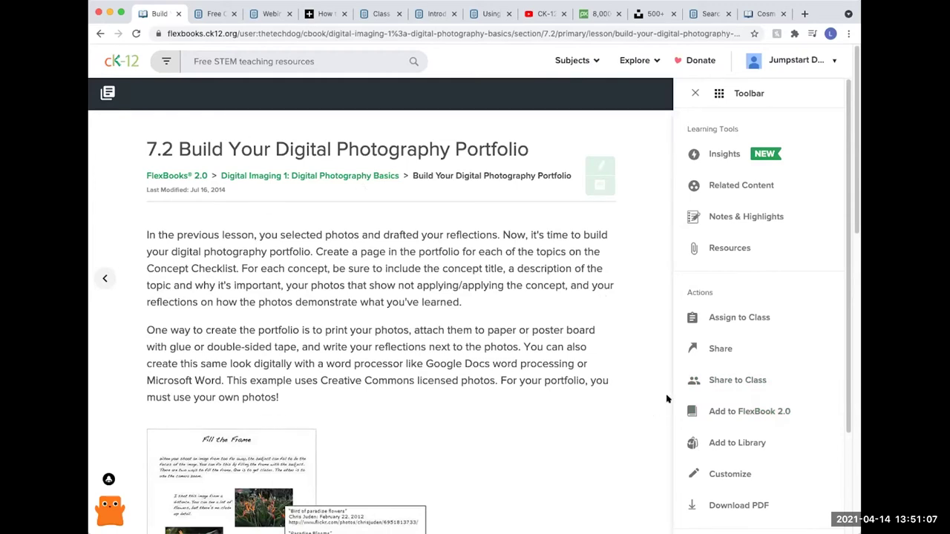
left_click(727, 414)
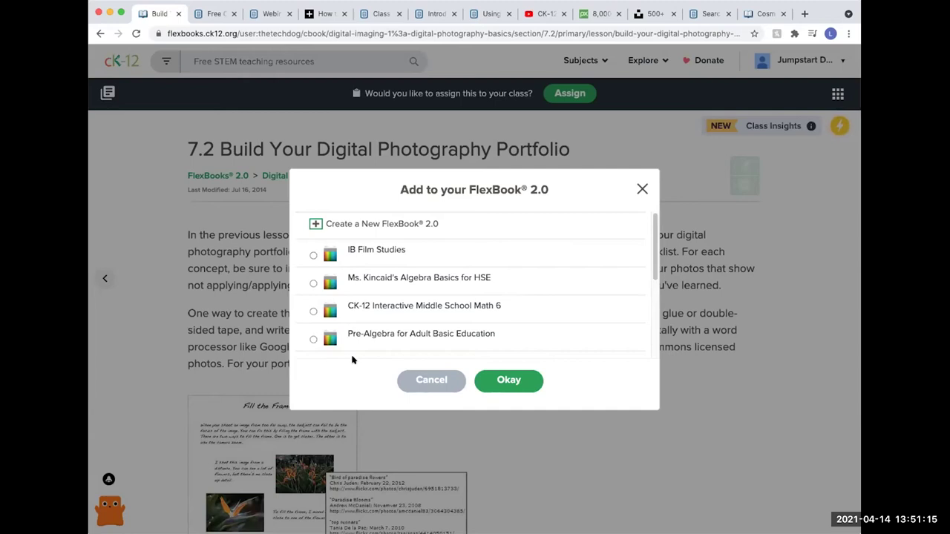
left_click(312, 255)
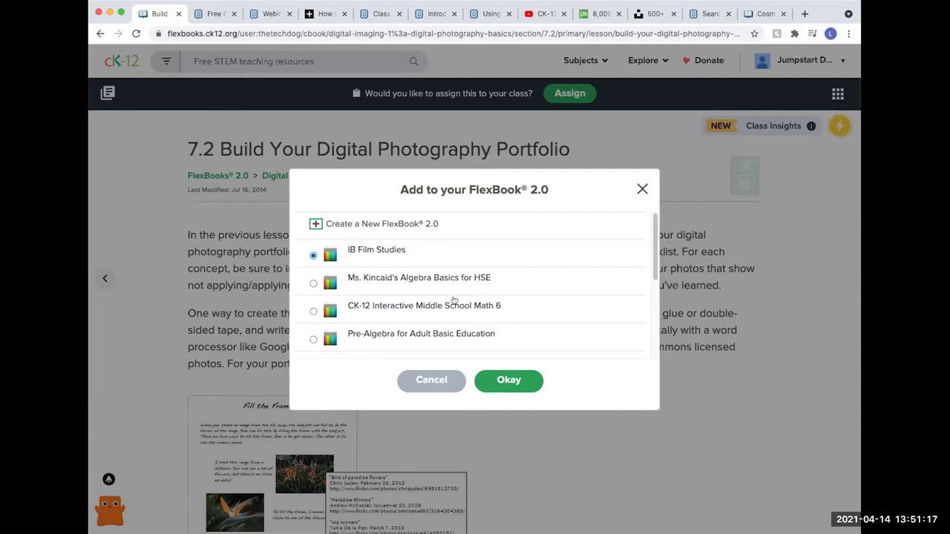
left_click(506, 381)
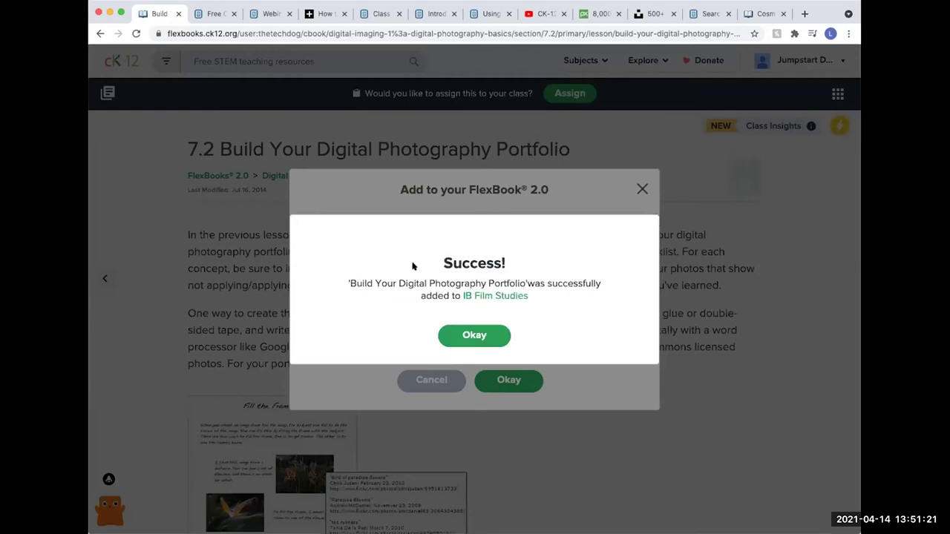
left_click(487, 338)
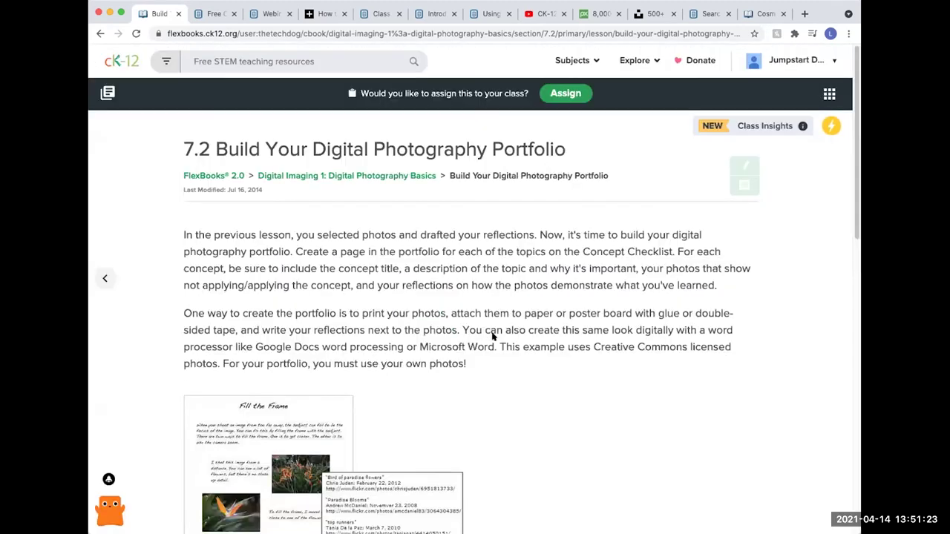
- Open IB Film Studies from the personal library and start its Build Your Digital Photography Portfolio lesson
left_click(757, 64)
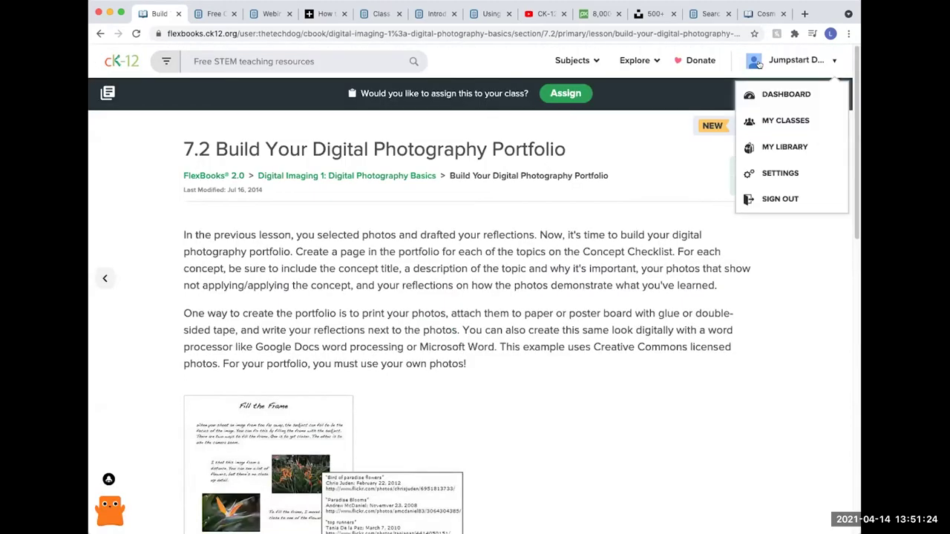
left_click(777, 148)
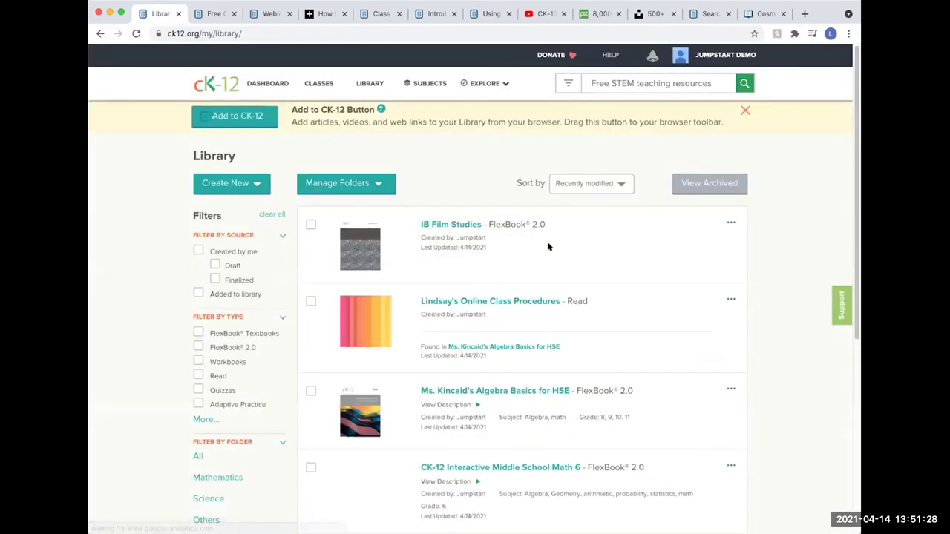
left_click(448, 224)
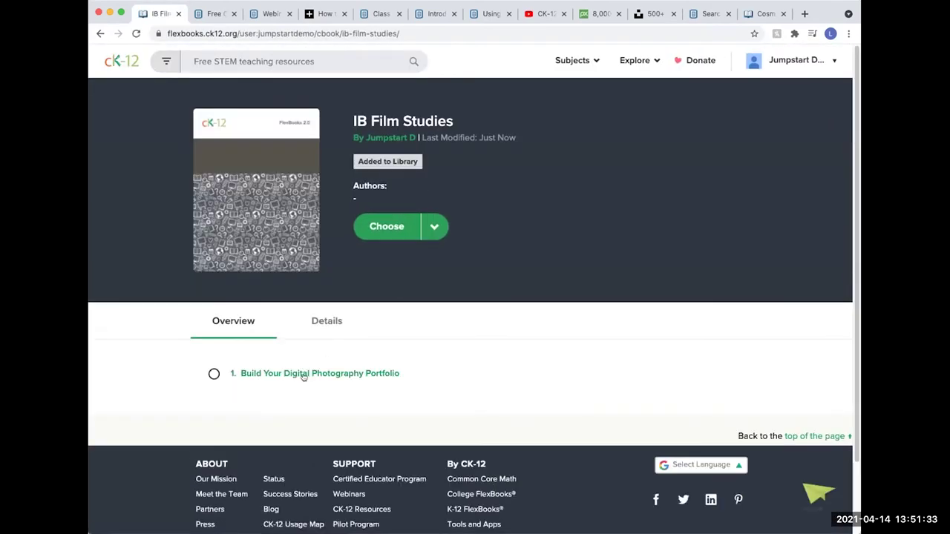
left_click(329, 373)
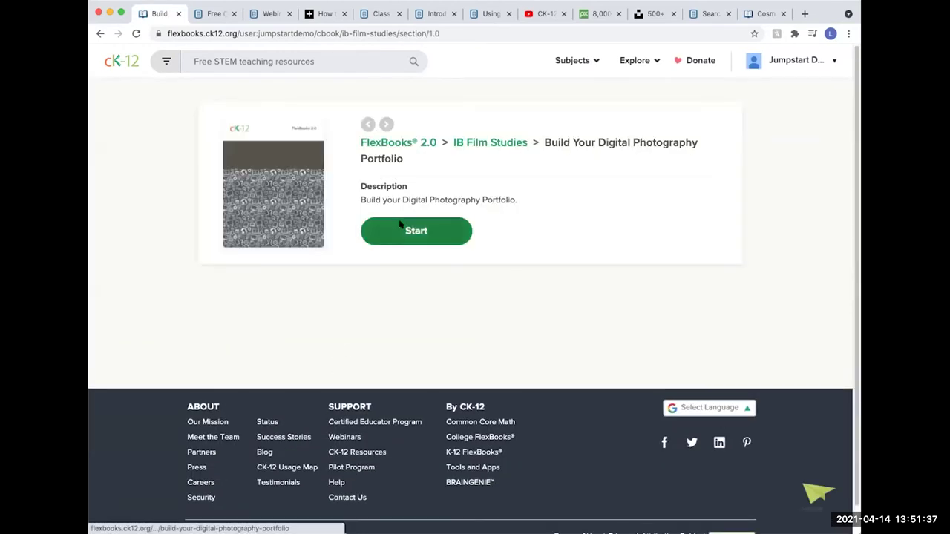
left_click(400, 221)
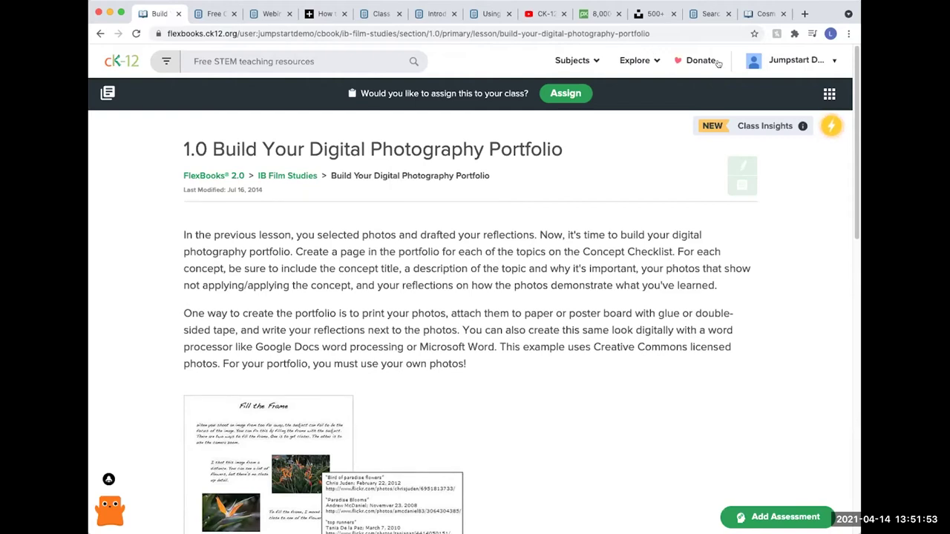
- Show the content types that can be created in the personal library, and return to the teacher home page
left_click(759, 63)
left_click(772, 144)
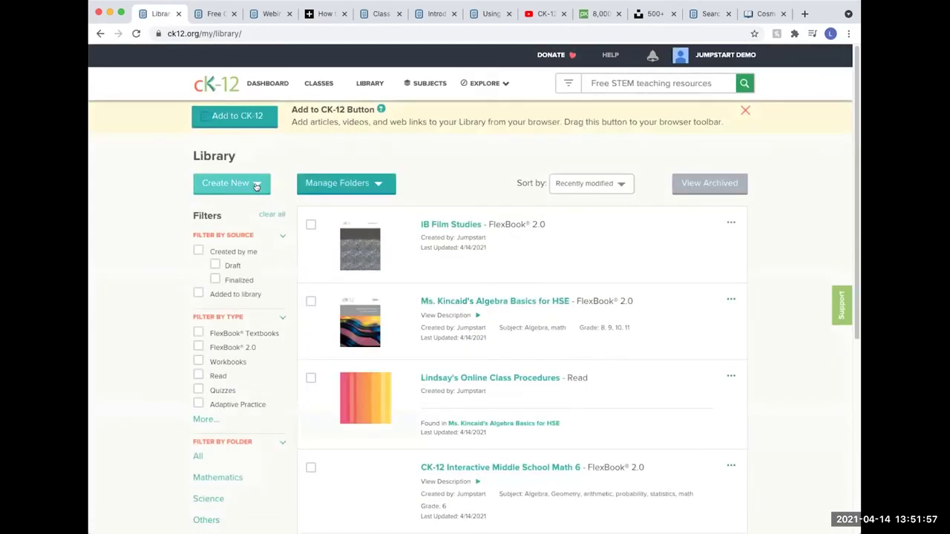
left_click(256, 185)
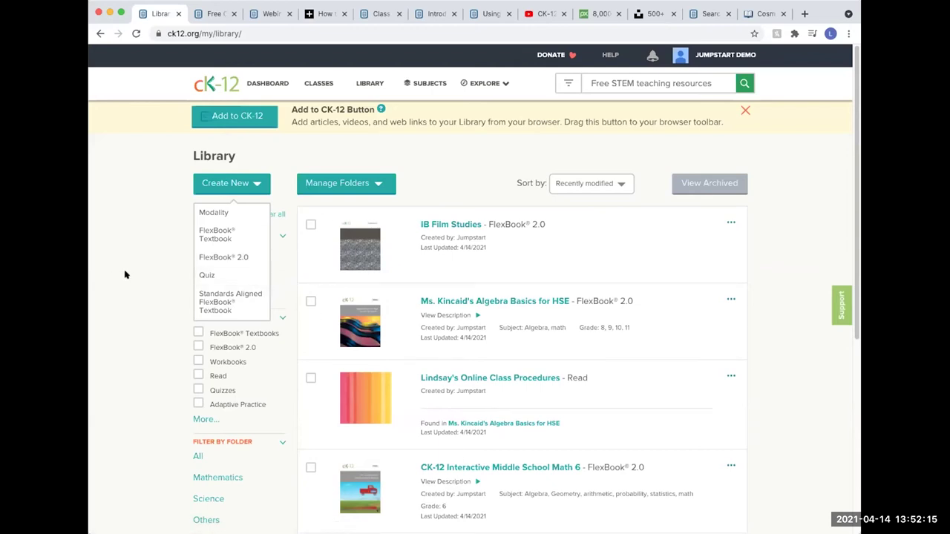
left_click(162, 243)
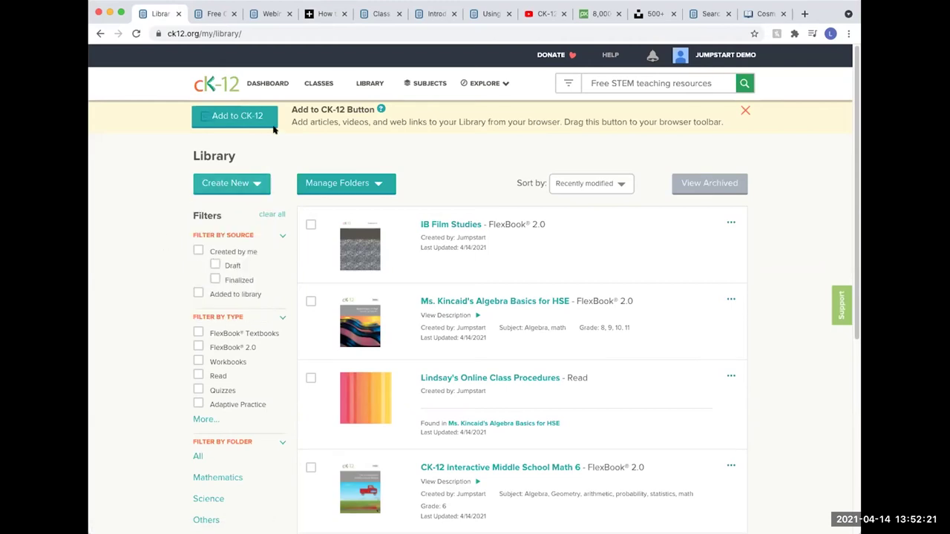
left_click(212, 84)
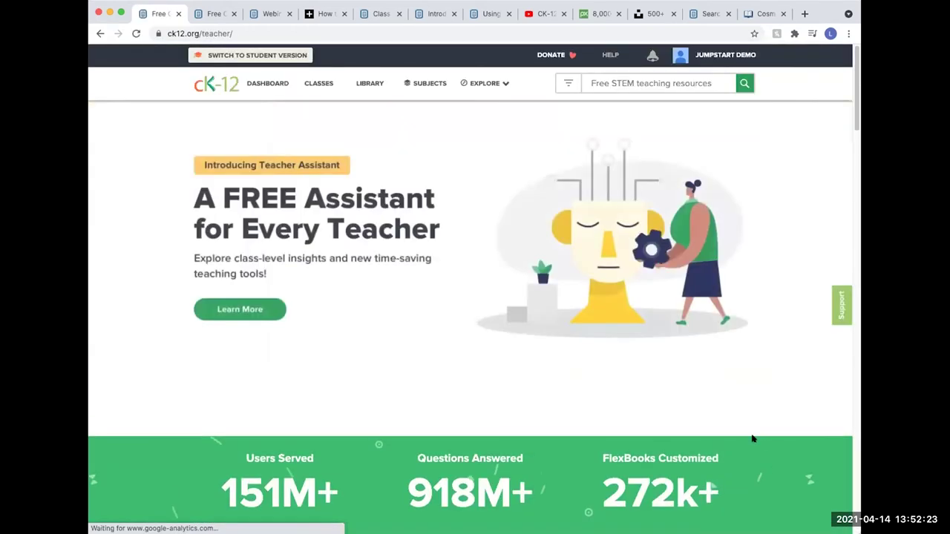
- Open the CK-12 License from the teacher home page footer and review its linked attribution guidelines for online distribution
scroll(751, 439, "down", 20)
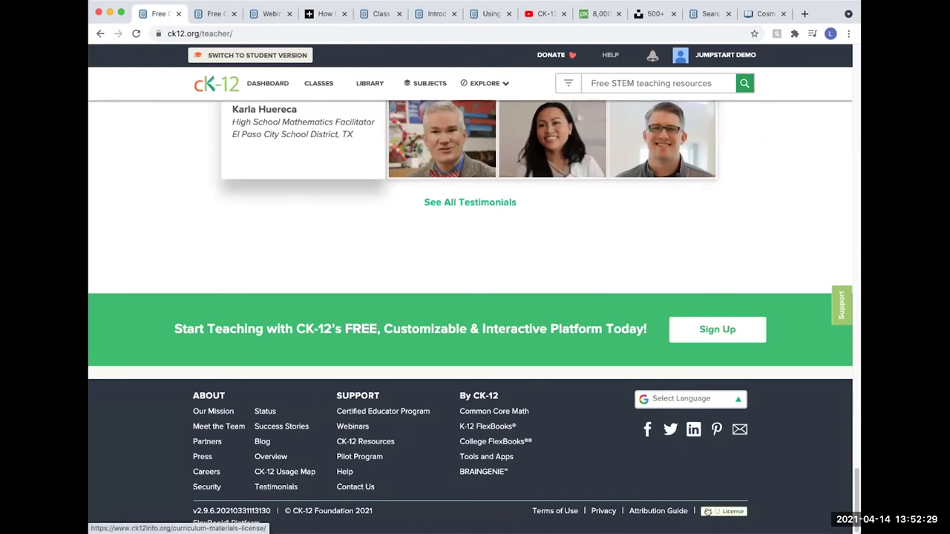
left_click(709, 512)
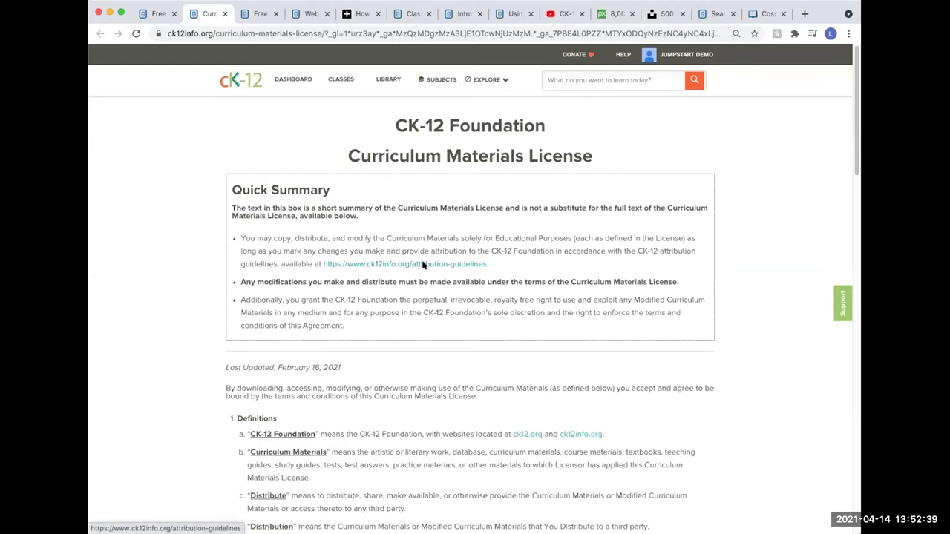
left_click(423, 265)
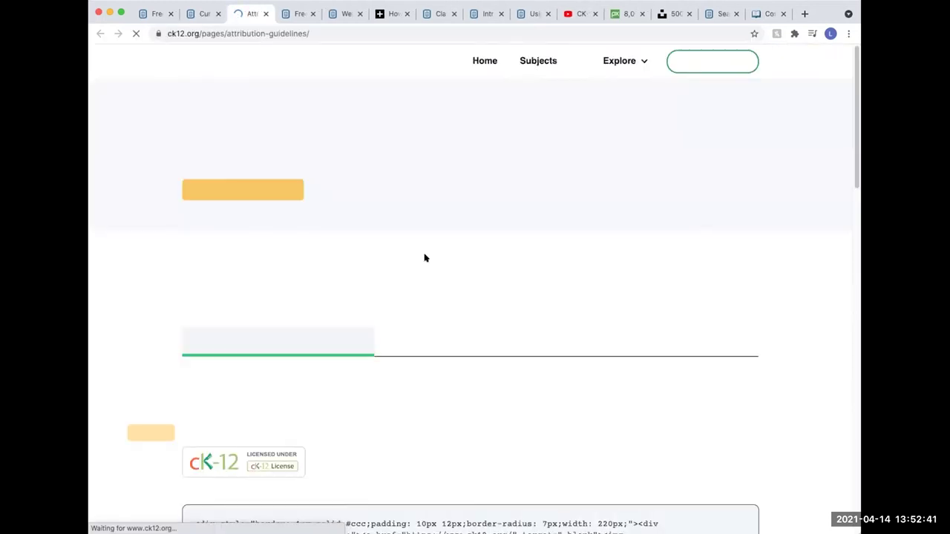
scroll(293, 361, "down", 5)
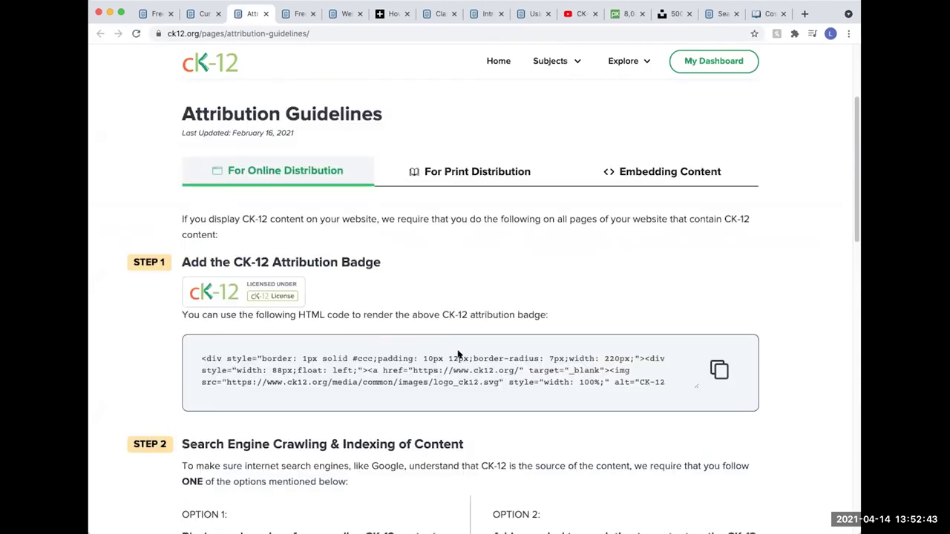
scroll(430, 355, "down", 5)
scroll(426, 355, "down", 10)
scroll(427, 356, "up", 15)
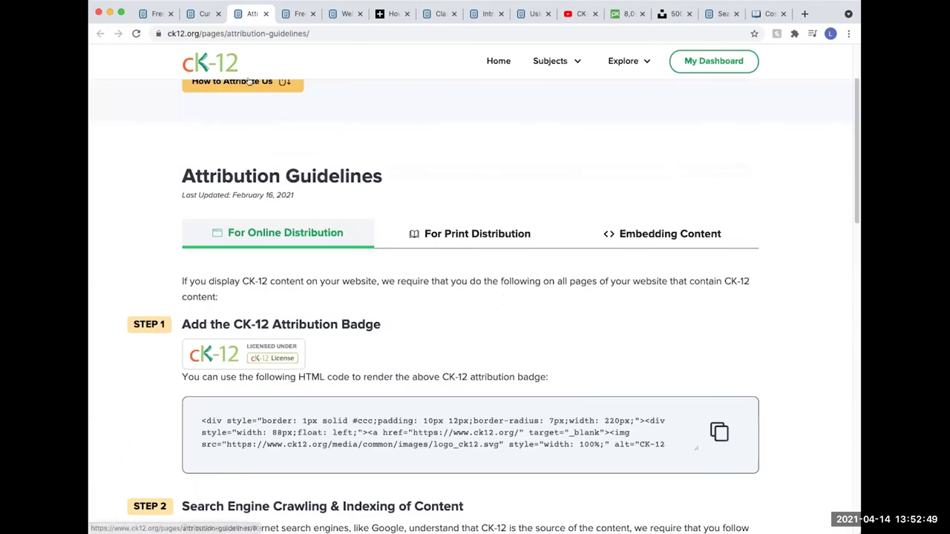
- Close the attribution guidelines and license pages and return to the beginning of the teacher home page
left_click(265, 15)
left_click(217, 14)
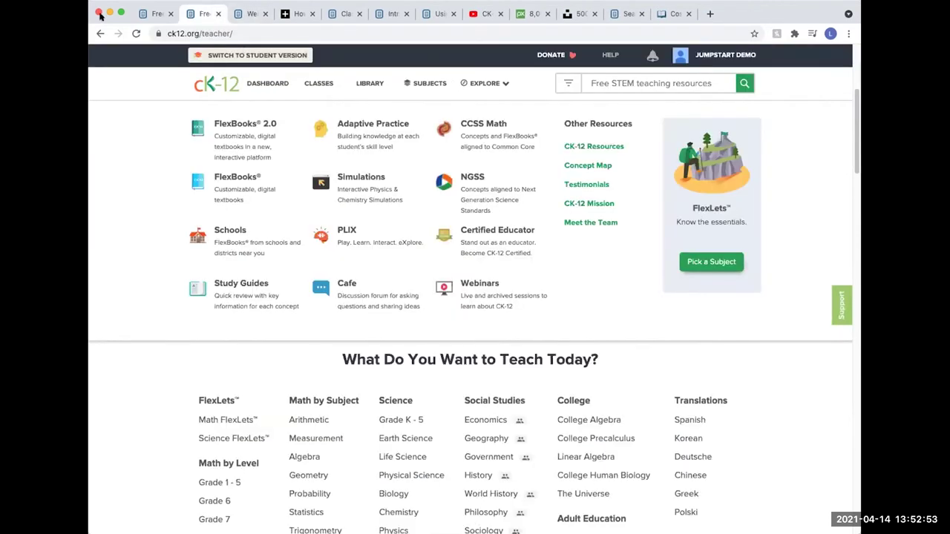
left_click(156, 15)
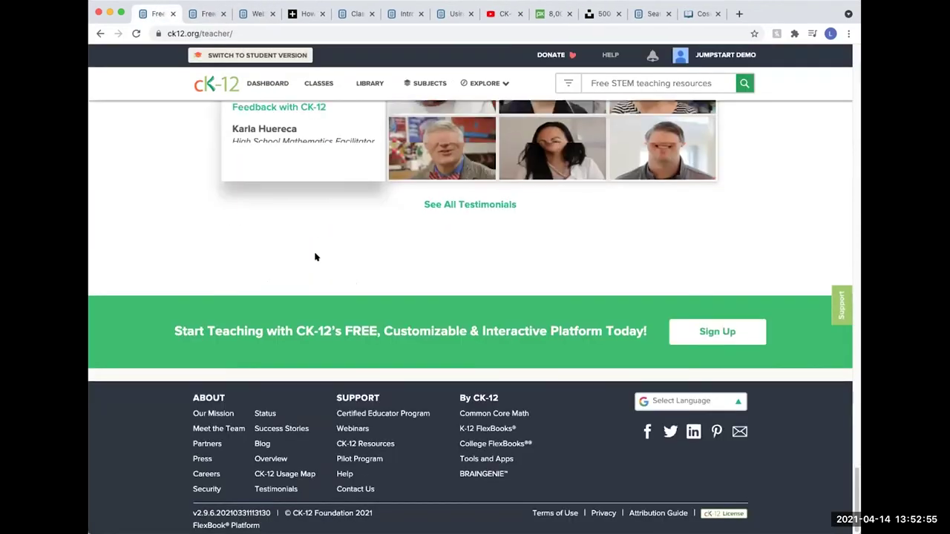
scroll(314, 252, "up", 15)
scroll(314, 245, "up", 10)
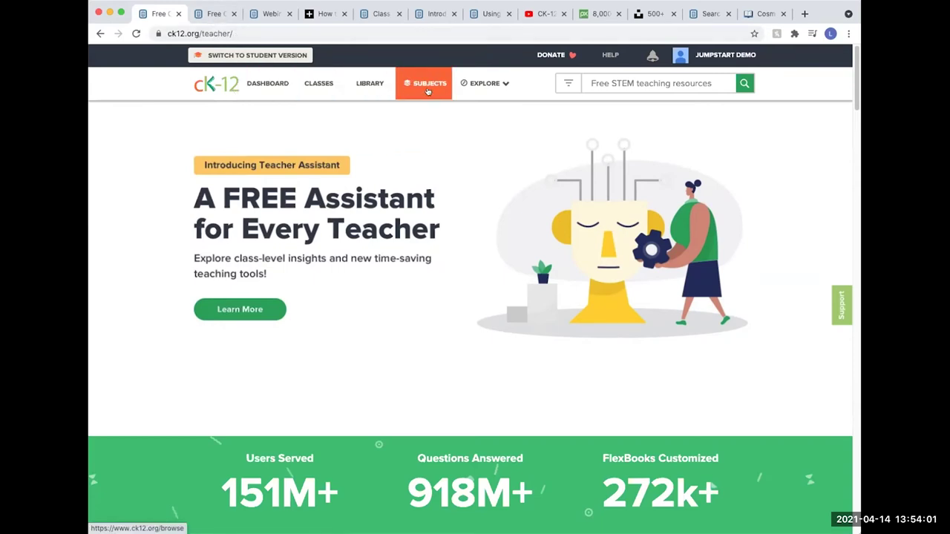
- Open the customized Algebra Basics for HSE FlexBook from the library and start lesson 4.3, Addition and Subtraction Phrases as Expressions, in the Expressions chapter
left_click(213, 14)
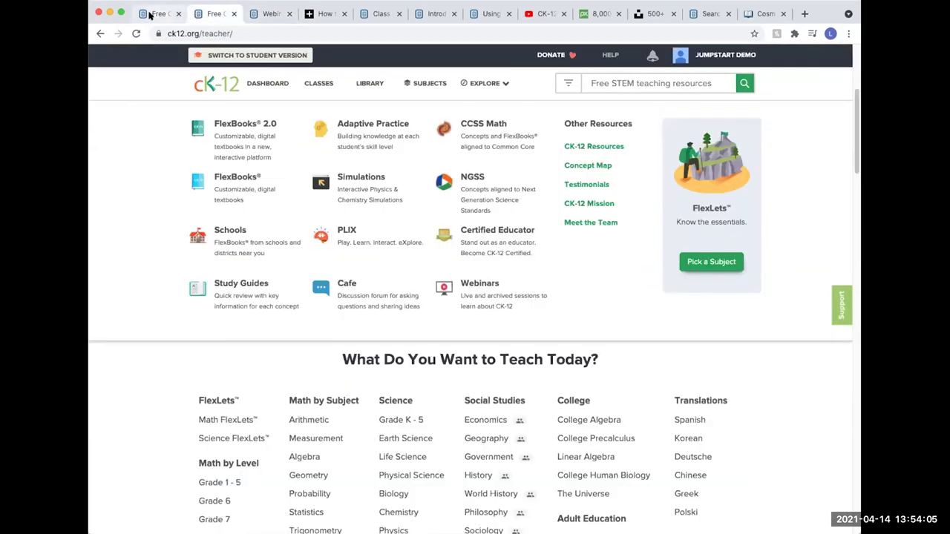
left_click(157, 14)
left_click(370, 83)
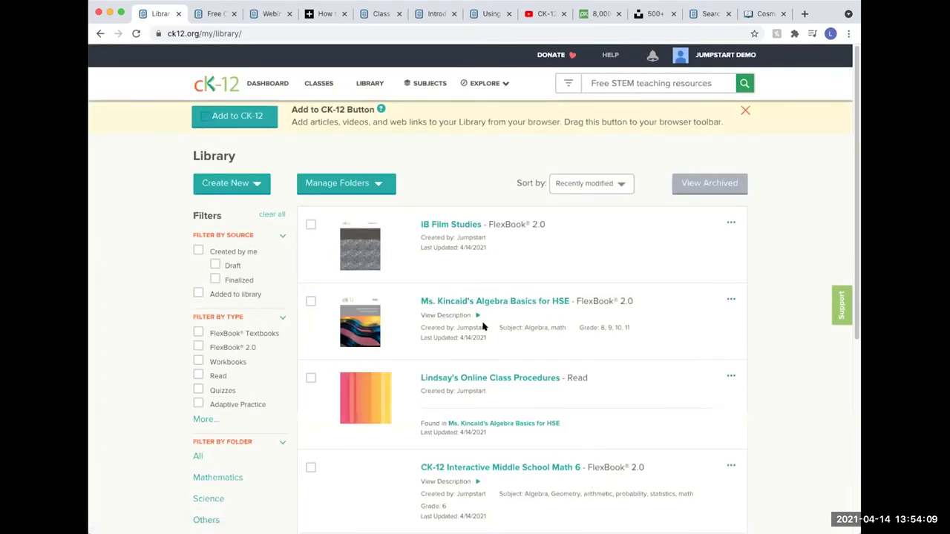
left_click(485, 301)
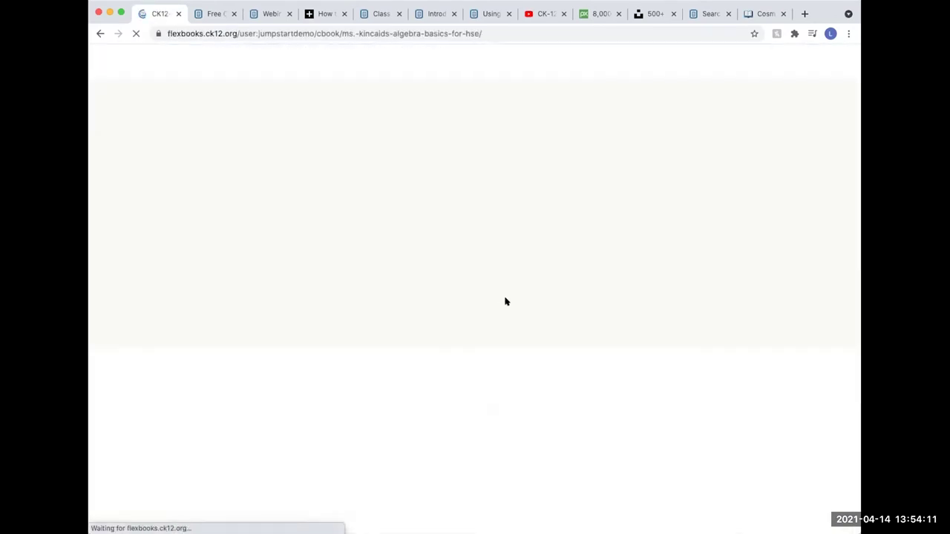
scroll(248, 324, "down", 3)
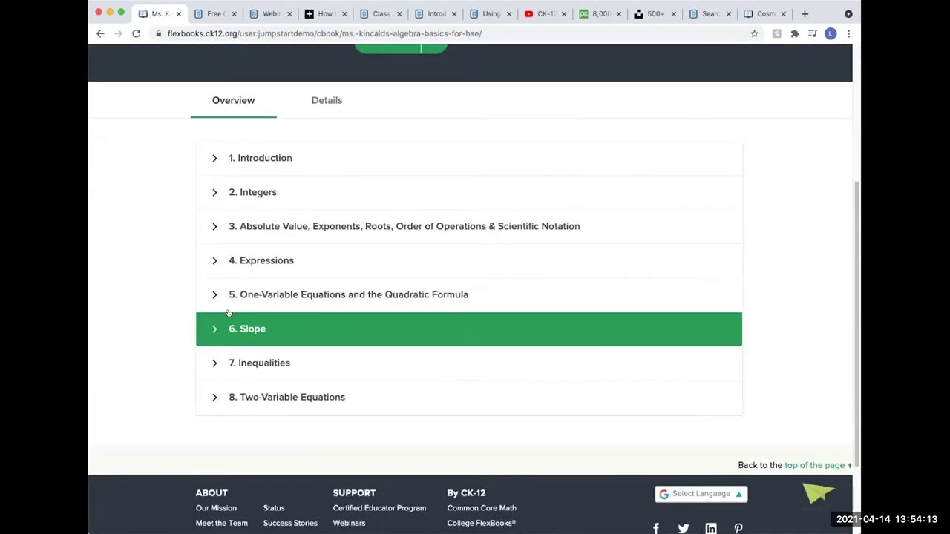
left_click(212, 267)
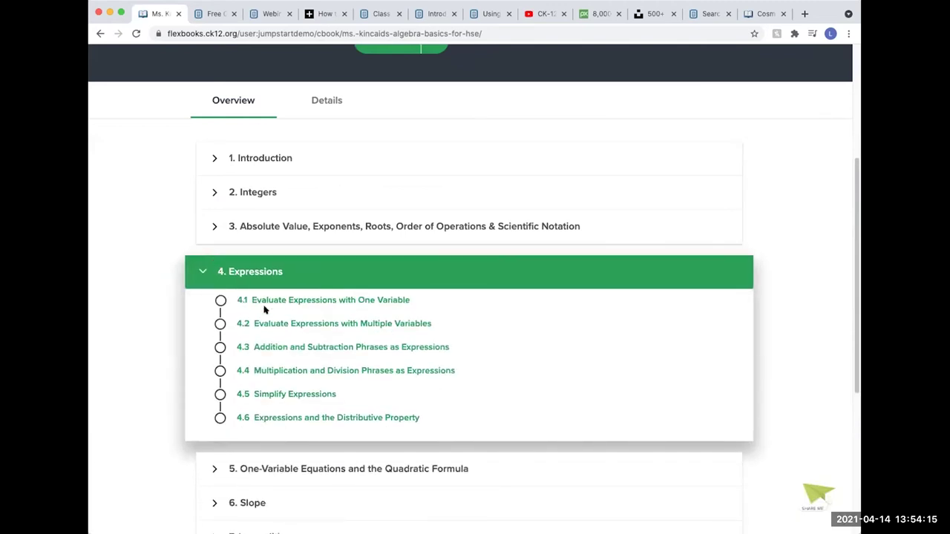
left_click(287, 348)
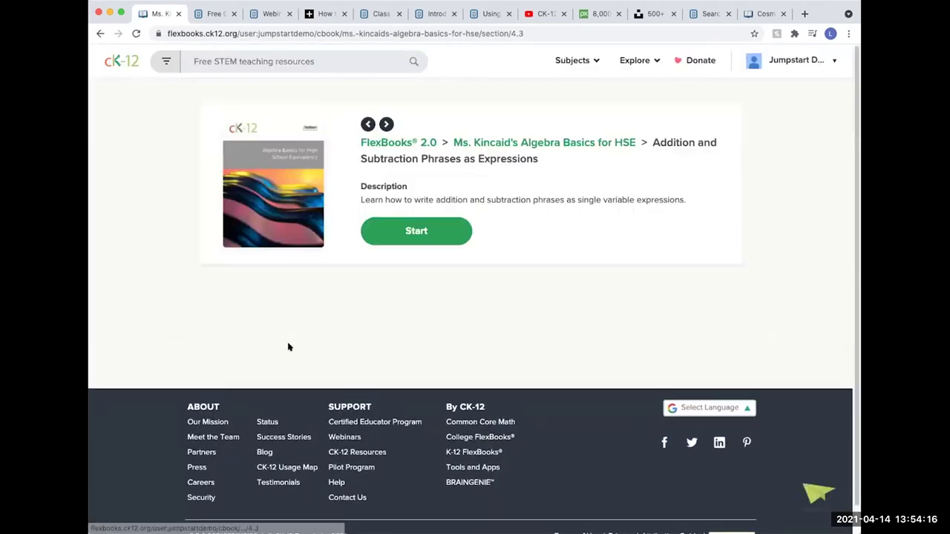
left_click(436, 227)
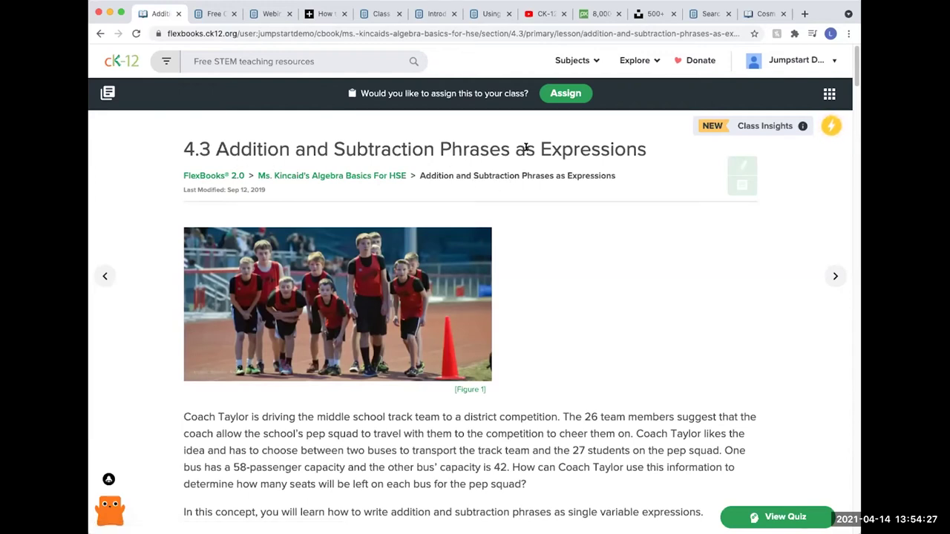
- Open lesson 4.3 for customization, save it with its existing title, and look through the lesson content in the editor
left_click(828, 95)
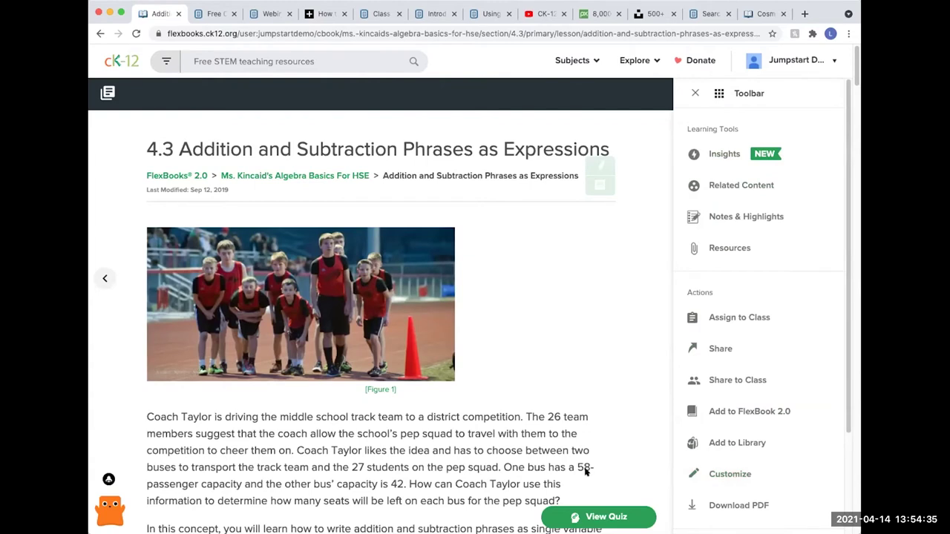
left_click(723, 473)
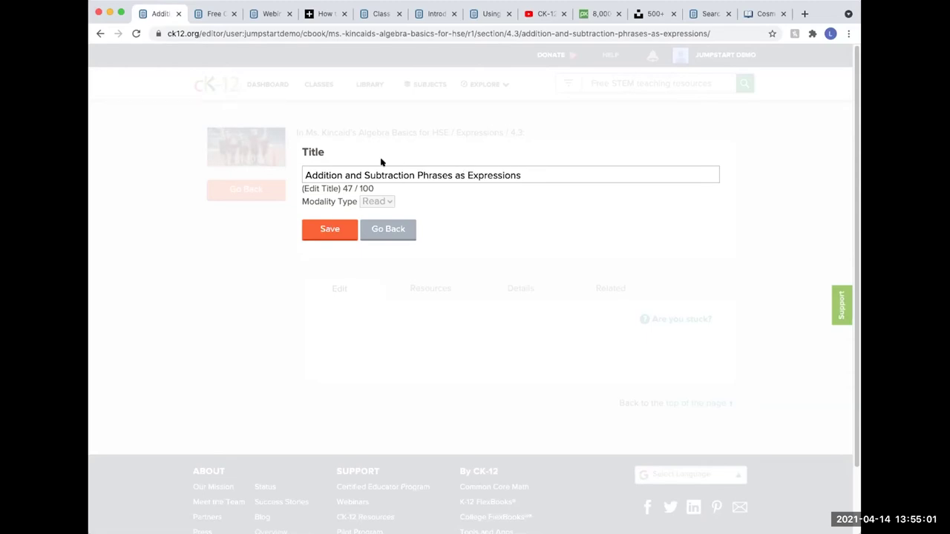
left_click(330, 234)
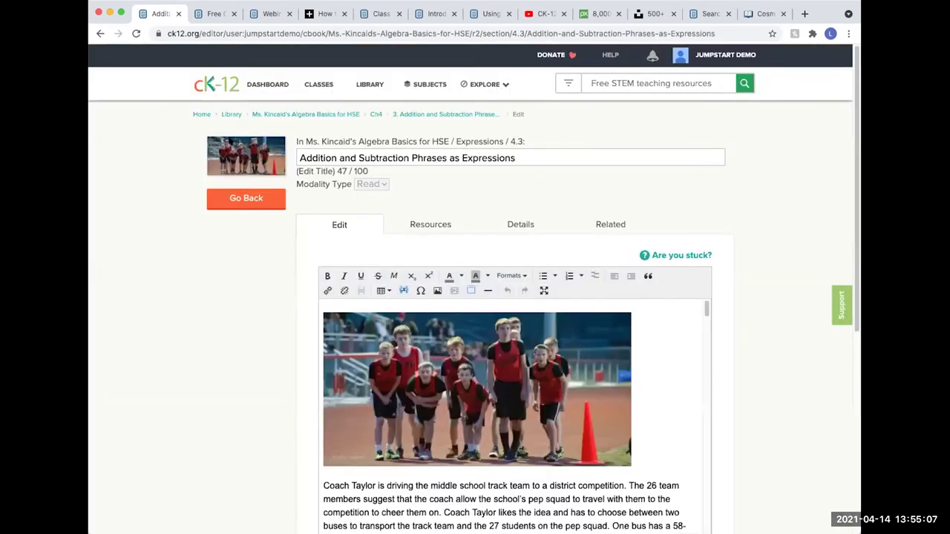
scroll(224, 313, "down", 4)
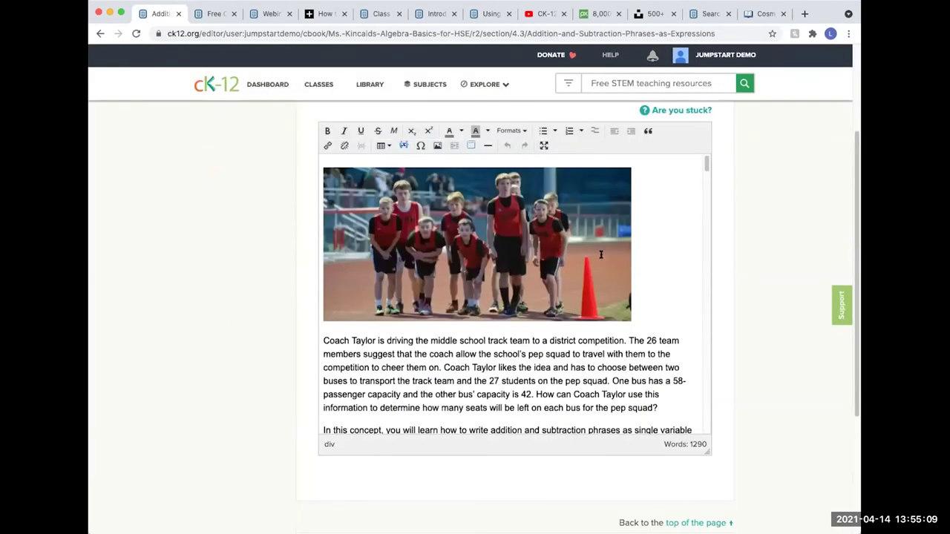
scroll(547, 381, "down", 20)
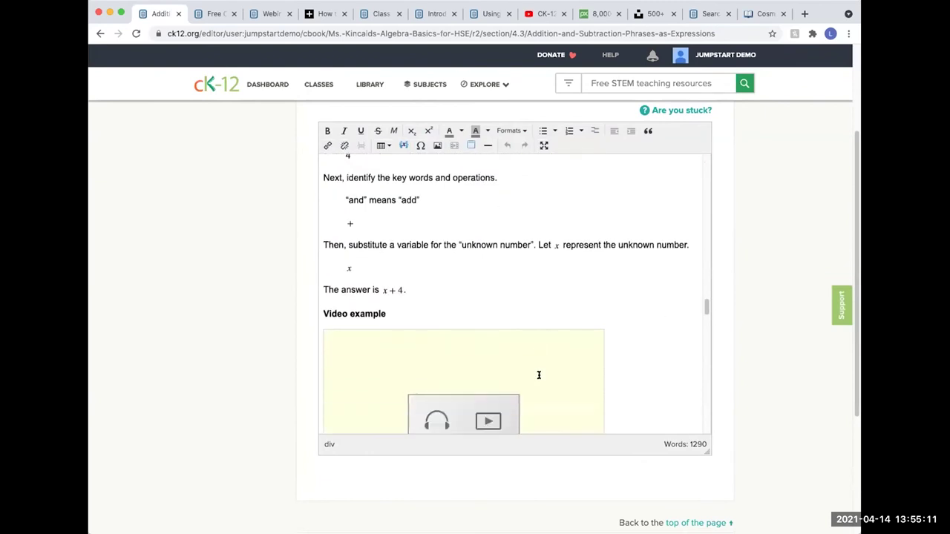
scroll(539, 375, "down", 8)
scroll(541, 373, "up", 20)
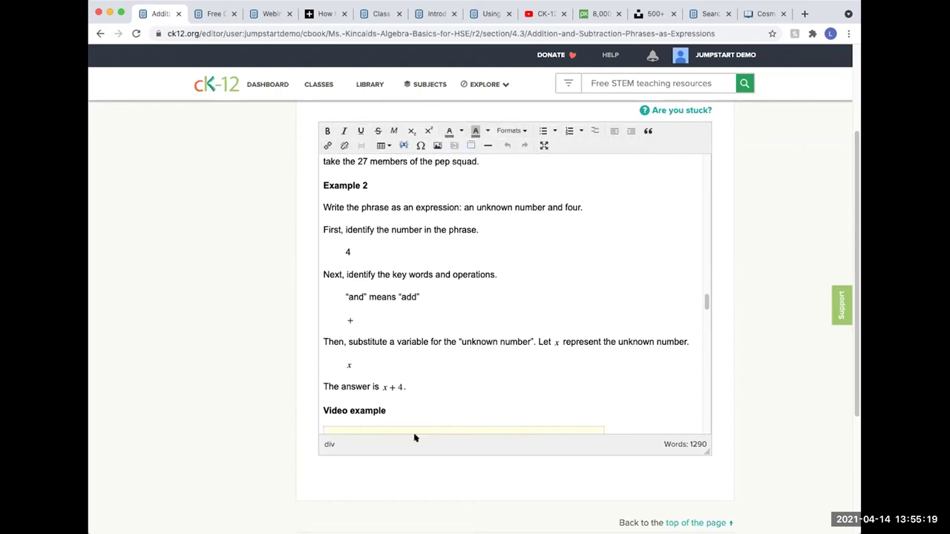
left_click_drag(704, 301, 703, 162)
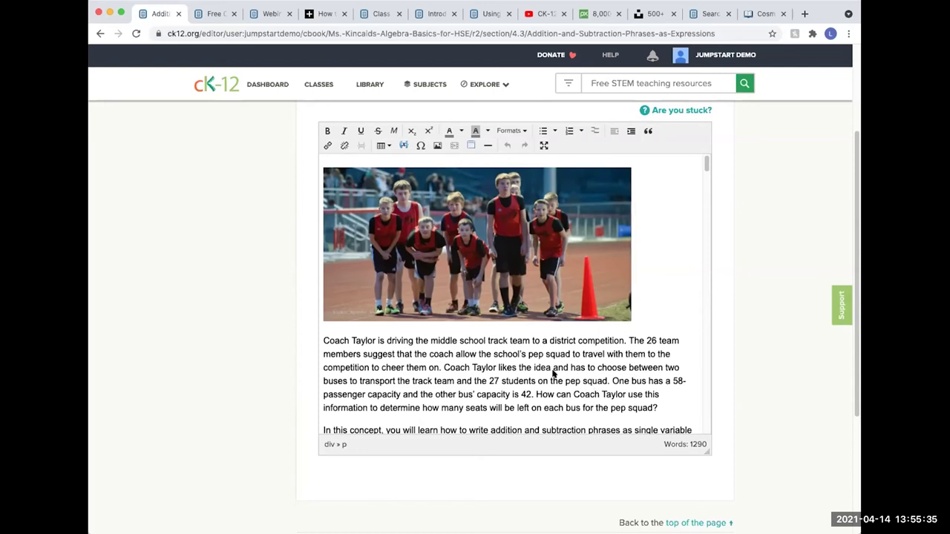
- Delete the words "middle school" and "district" from the lesson's opening sentence about the track team
left_click(379, 342)
left_click(483, 341, "shift")
left_click(475, 341)
left_click_drag(430, 340, 484, 339)
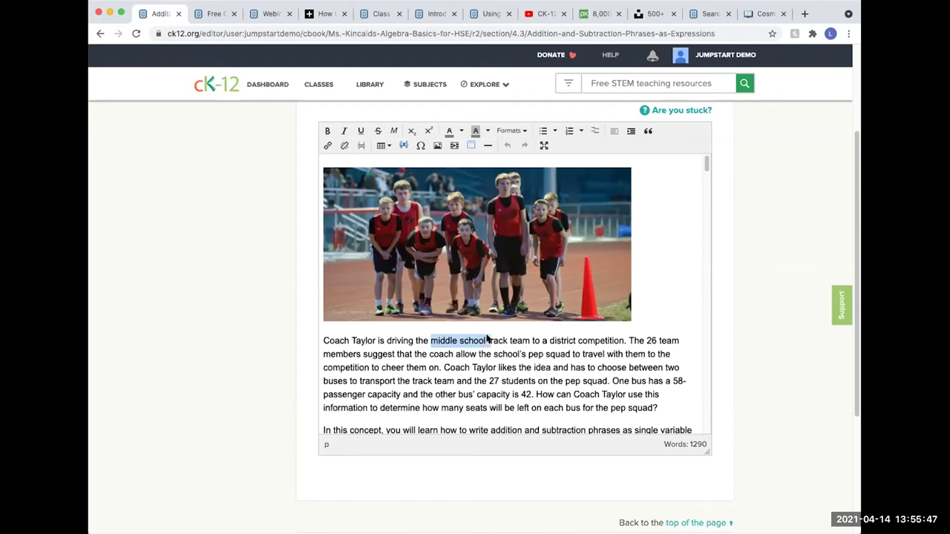
key("BackSpace")
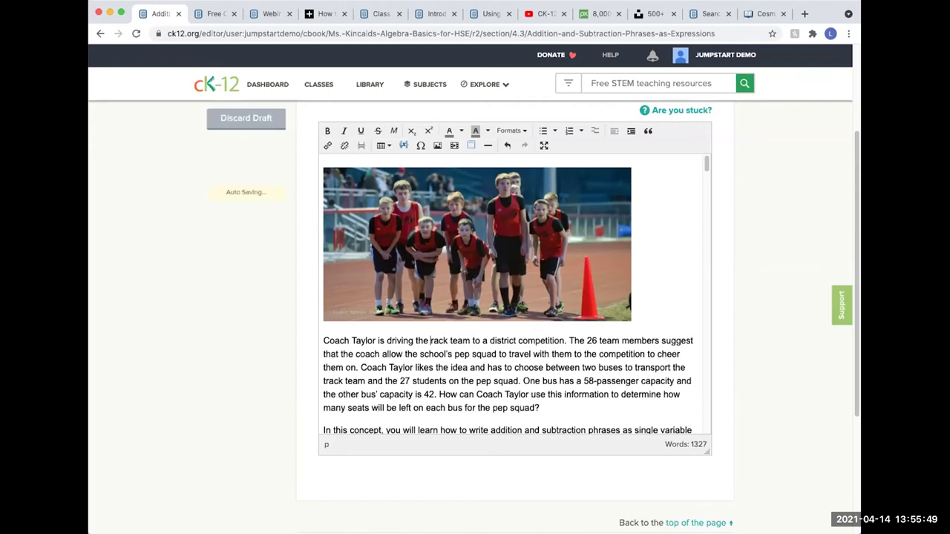
left_click_drag(492, 340, 518, 341)
key("BackSpace")
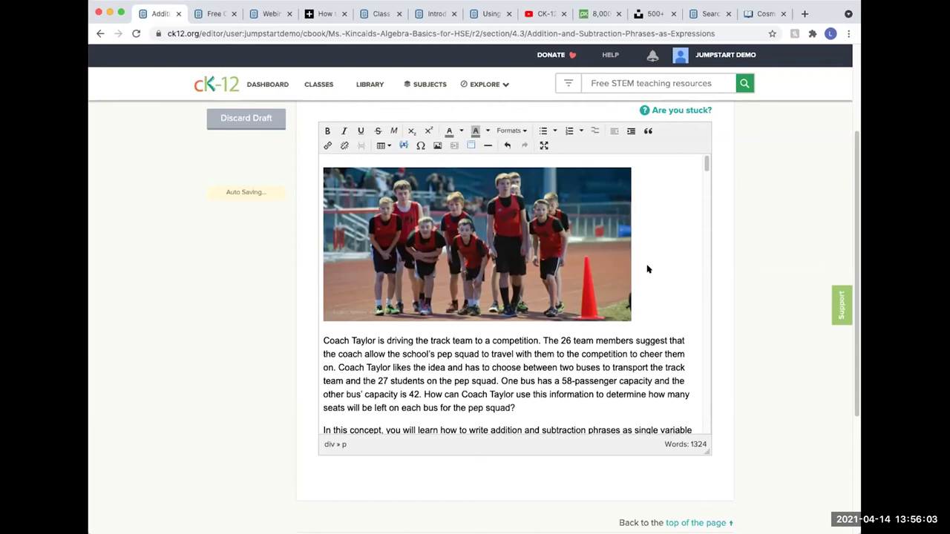
- Delete the track team photo above the opening paragraph and view the options for inserting an image
key("BackSpace")
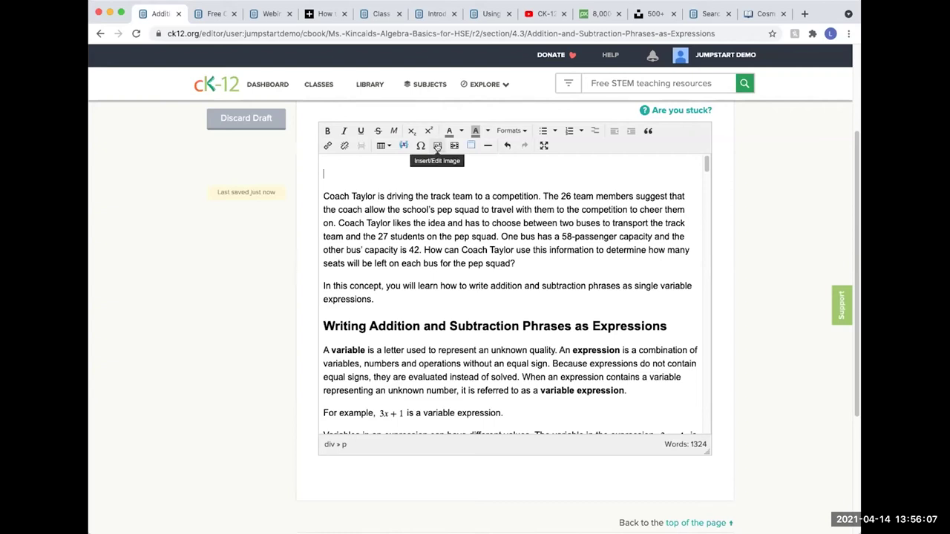
left_click(437, 145)
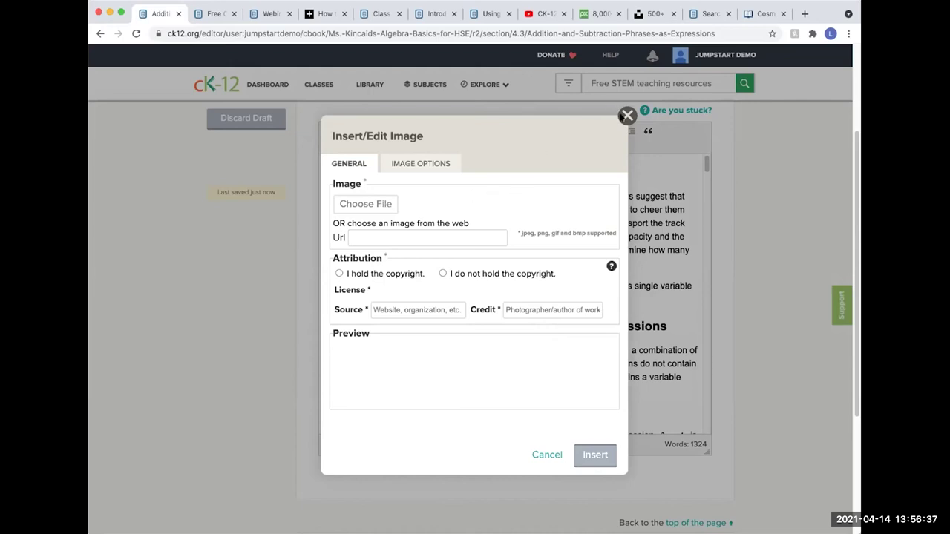
left_click(626, 114)
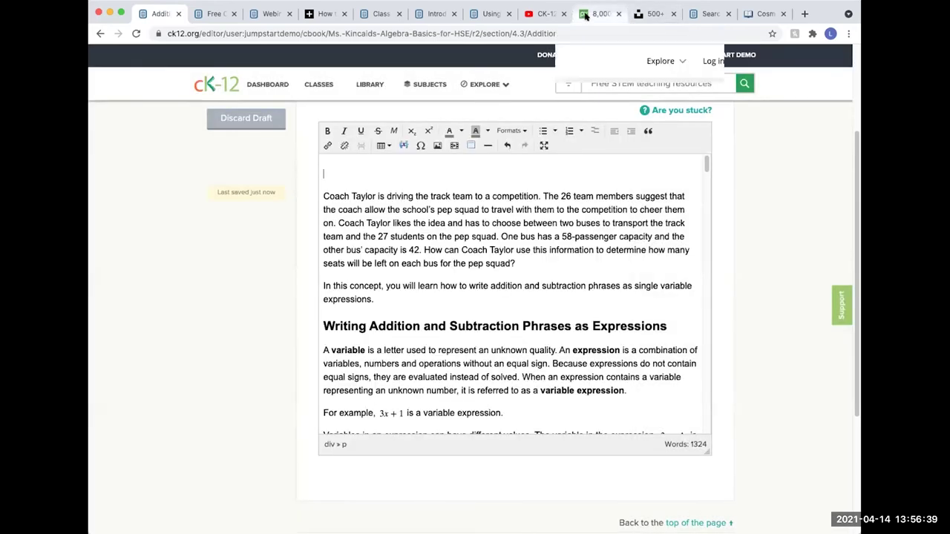
- Switch to the Pixabay and Unsplash pages to compare their free track photos
left_click(586, 15)
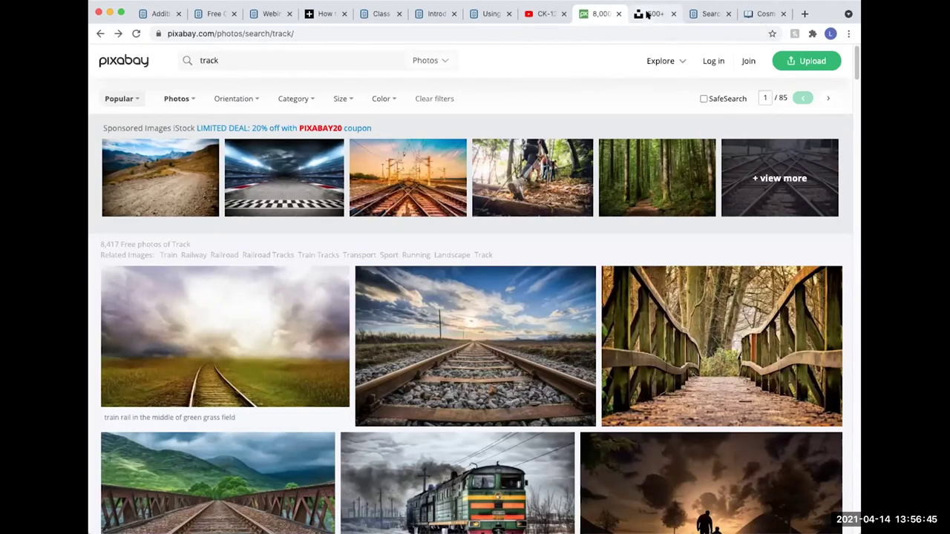
left_click(647, 14)
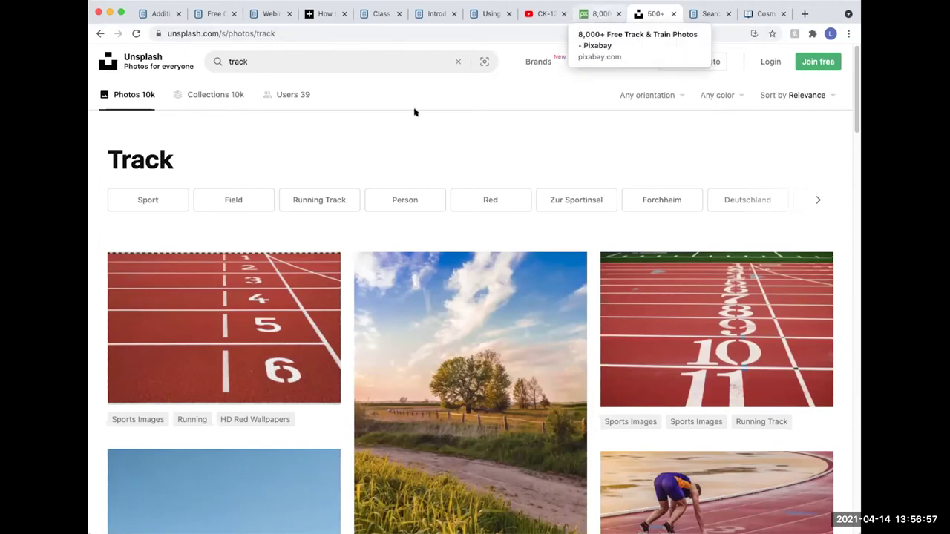
key("ctrl+shift+Tab")
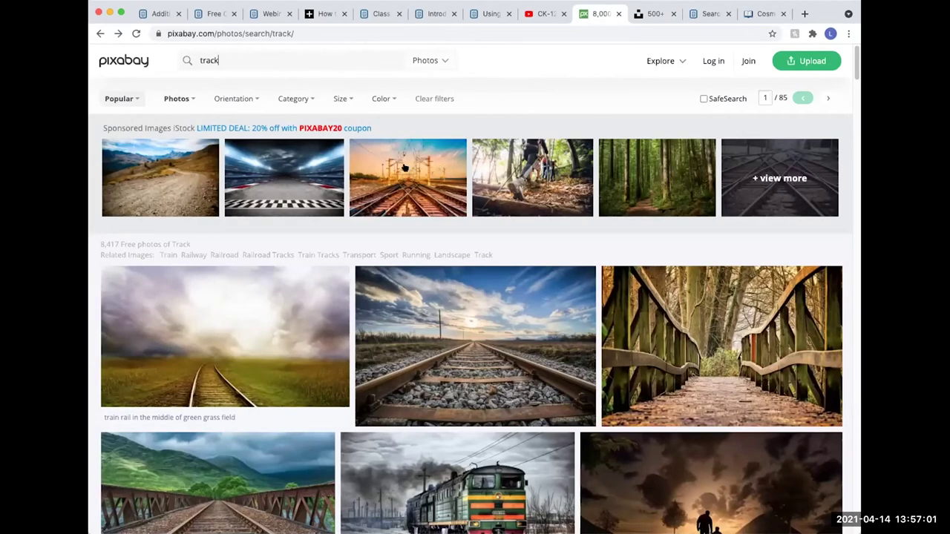
- Browse the Pixabay track photos and open the black-and-white Rio 2016 photo of the sprinter with prosthetic legs
scroll(404, 168, "down", 2)
scroll(301, 260, "down", 2)
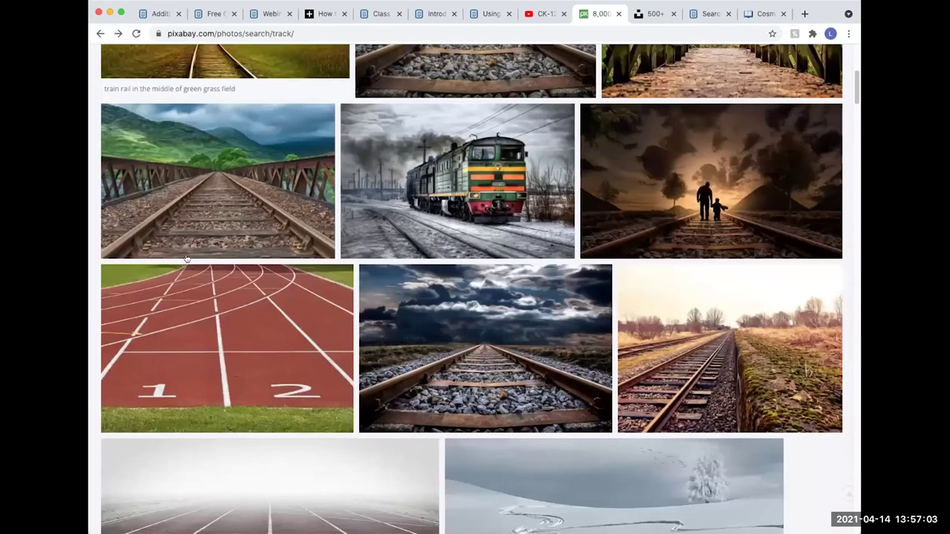
scroll(223, 245, "down", 4)
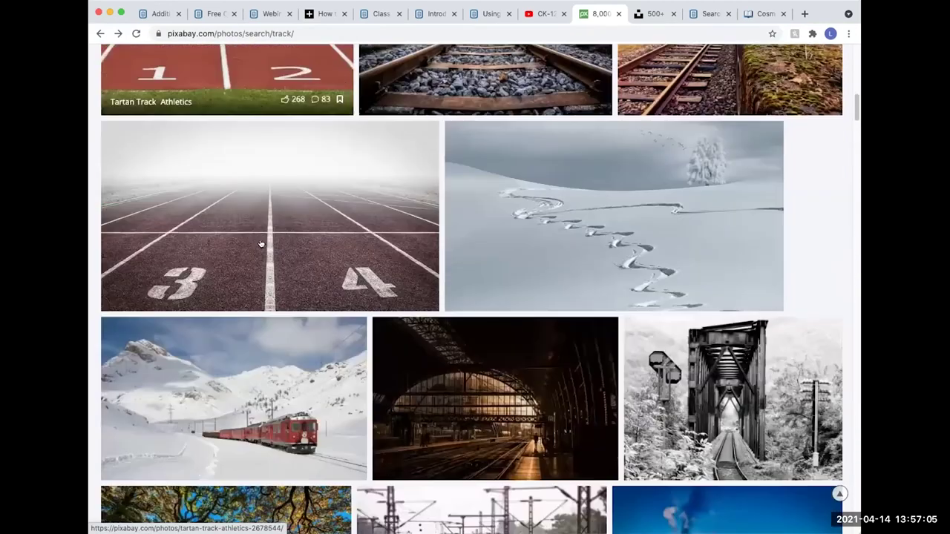
scroll(741, 307, "down", 5)
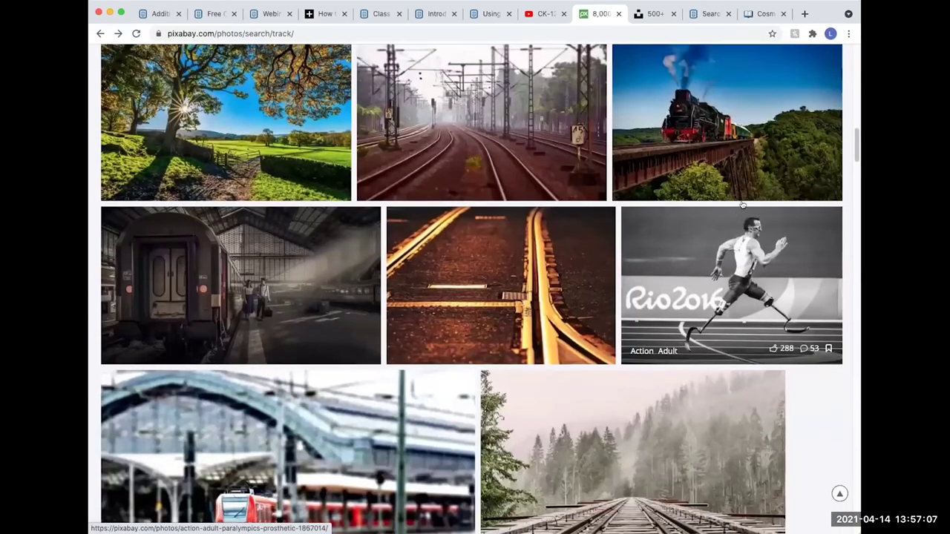
scroll(712, 223, "down", 1)
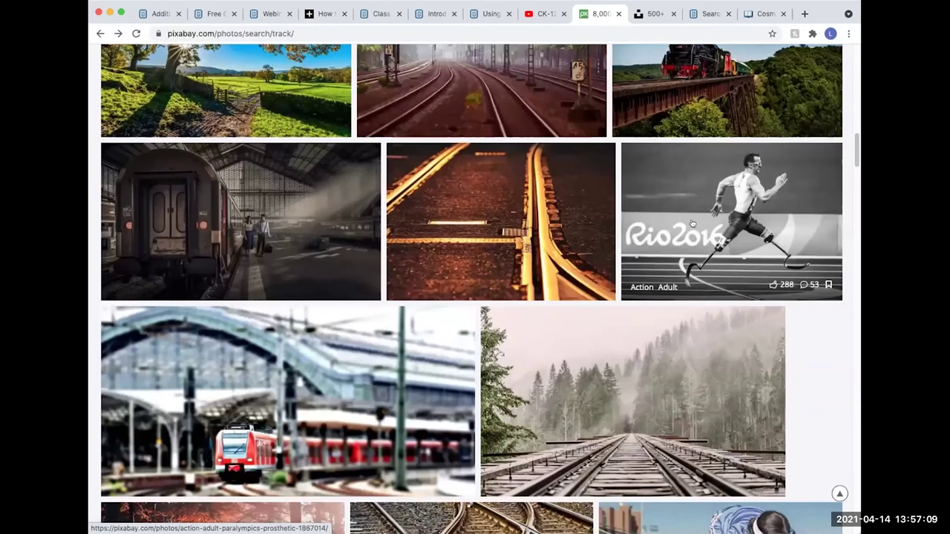
left_click(731, 208)
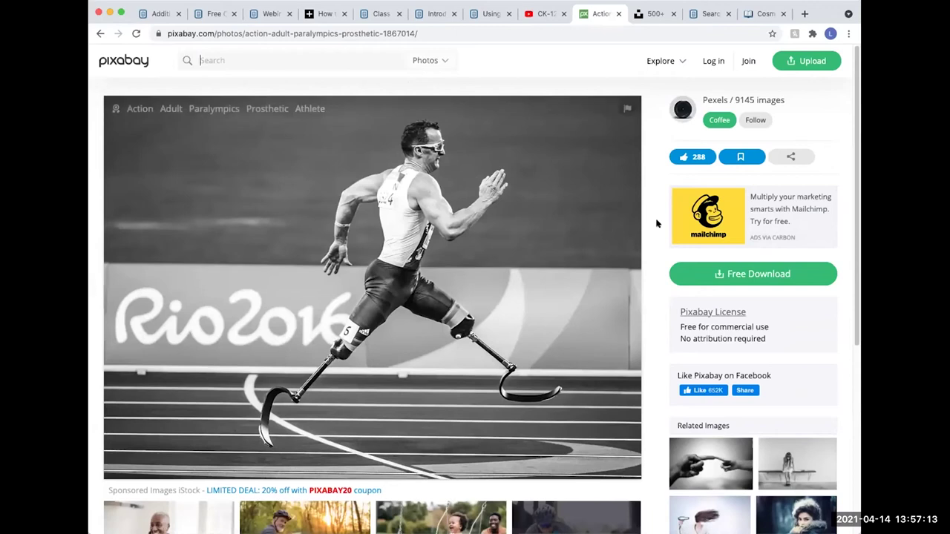
- Download the sprinter photo as a 640×457 JPG and copy its suggested attribution text
left_click(778, 275)
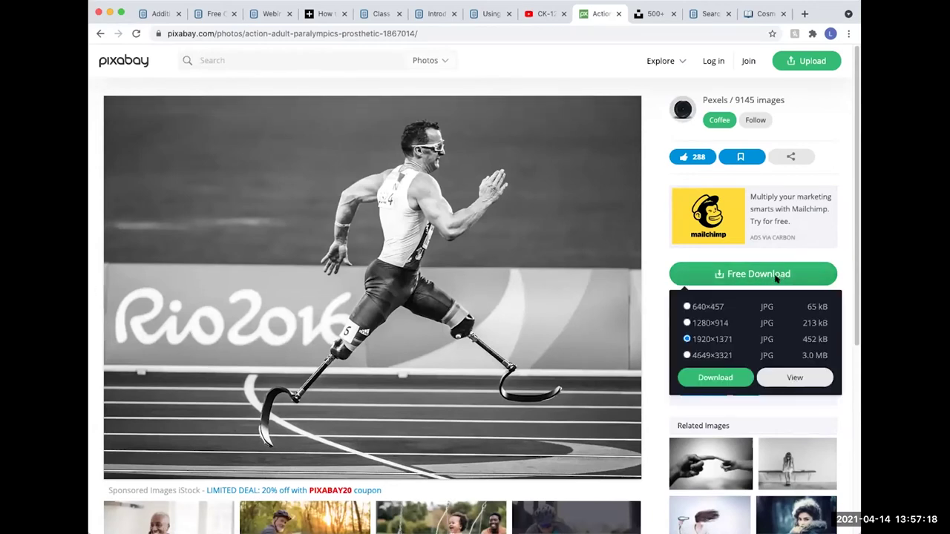
left_click(686, 307)
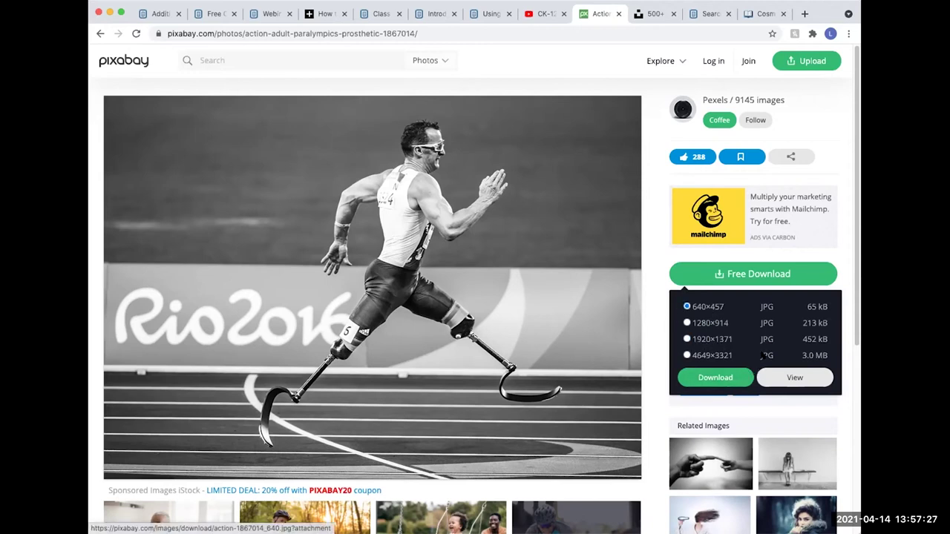
left_click(714, 378)
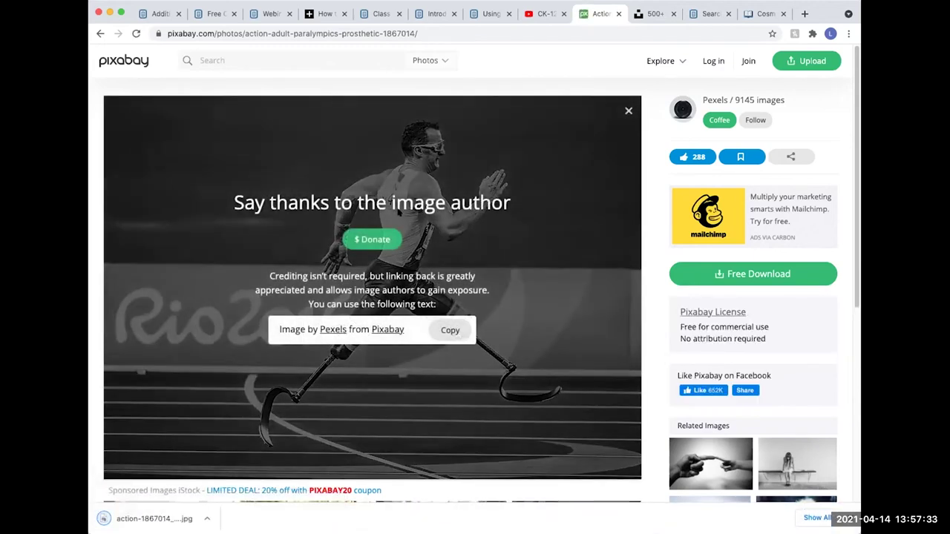
left_click(442, 331)
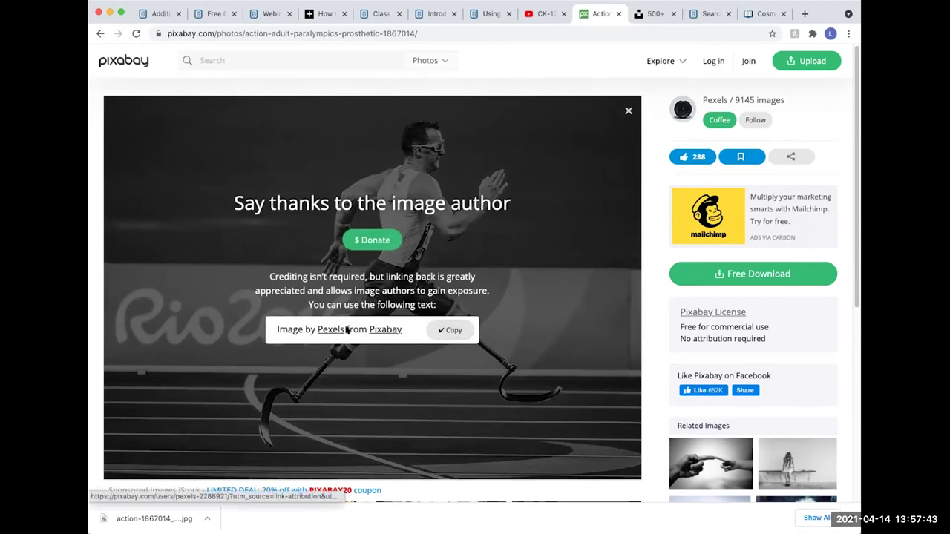
- In the CK-12 lesson editor, start inserting action-1867014_640.jpg, declare that the copyright is not held, and set the license to CC BY 4.0
left_click(154, 14)
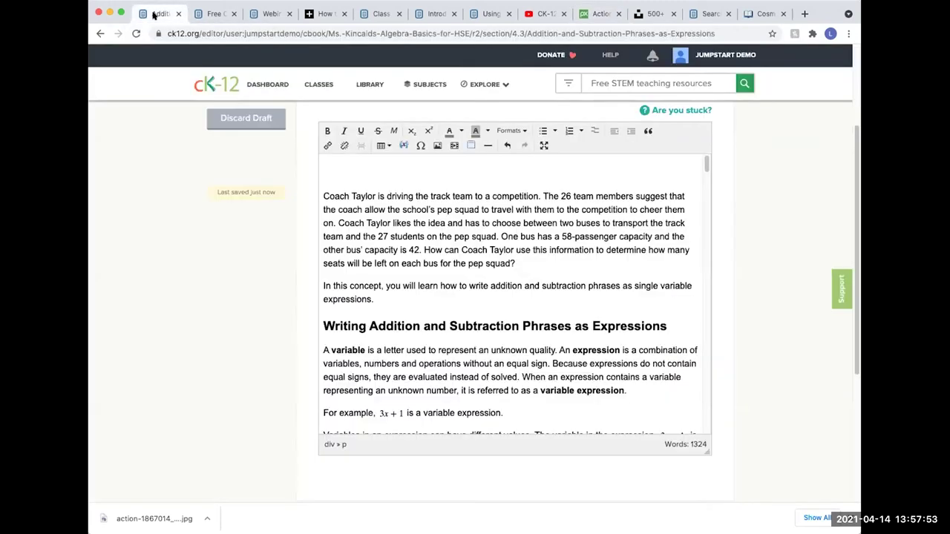
left_click(434, 146)
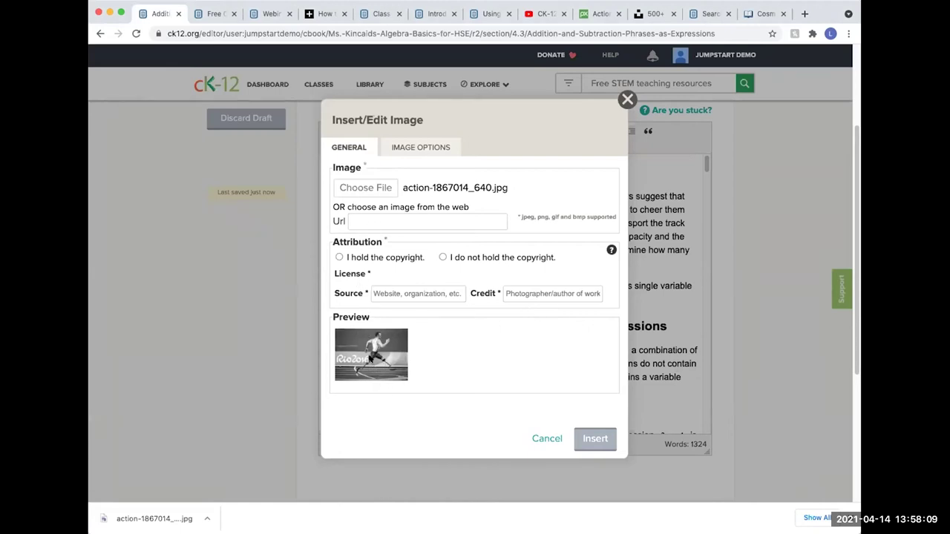
left_click(442, 257)
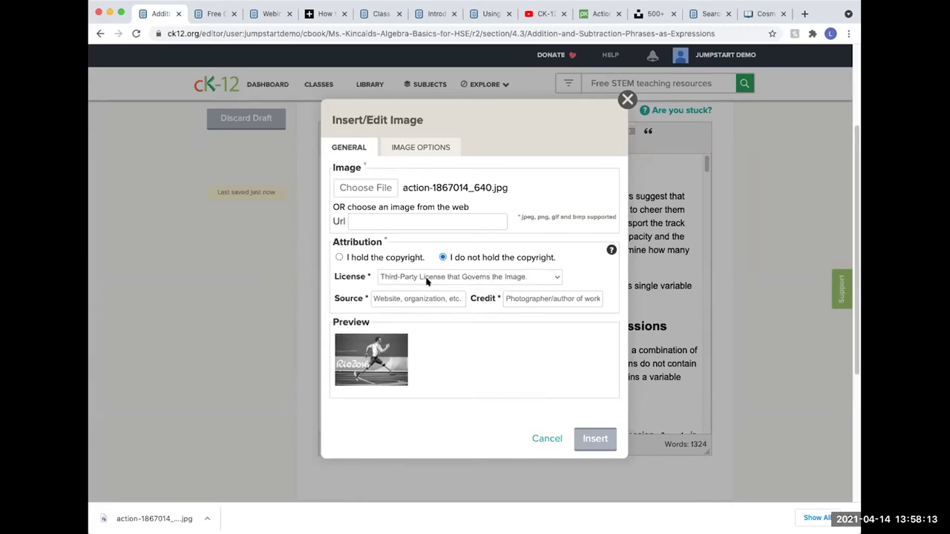
left_click(440, 278)
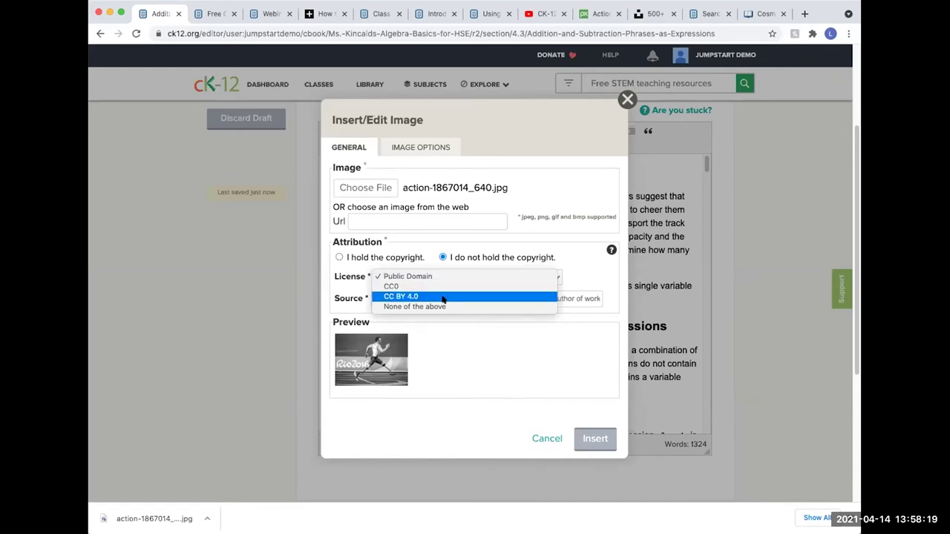
left_click(442, 297)
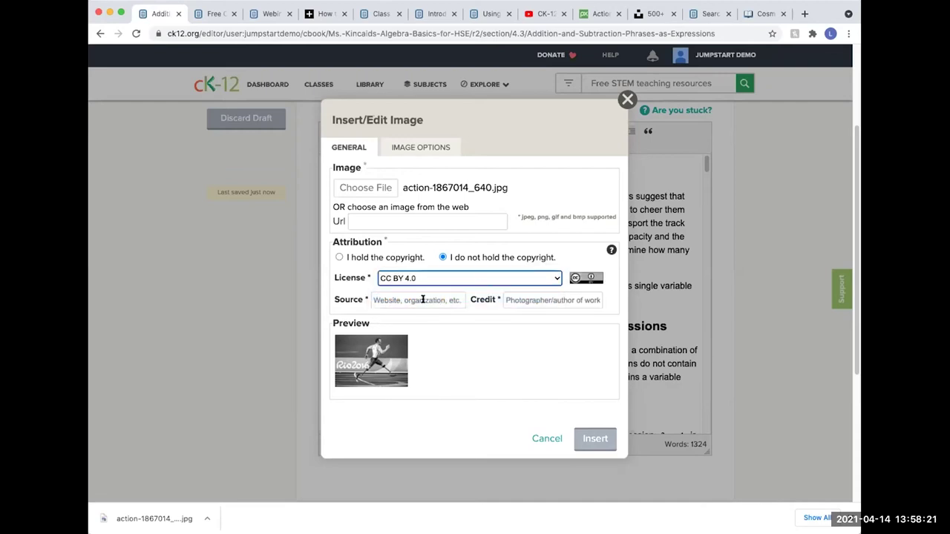
- Fill in Pixabay as the image source and paste the copied attribution into the credit
left_click(422, 299)
left_click(405, 343)
left_click(515, 299)
key("ctrl+v")
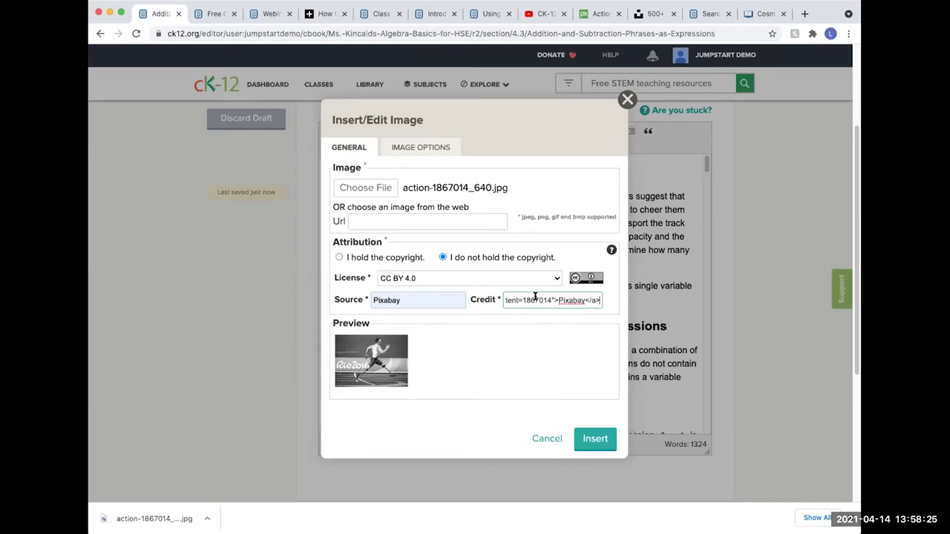
- Review the pasted credit and the image options, and try to insert the image with that credit
left_click_drag(553, 300, 474, 299)
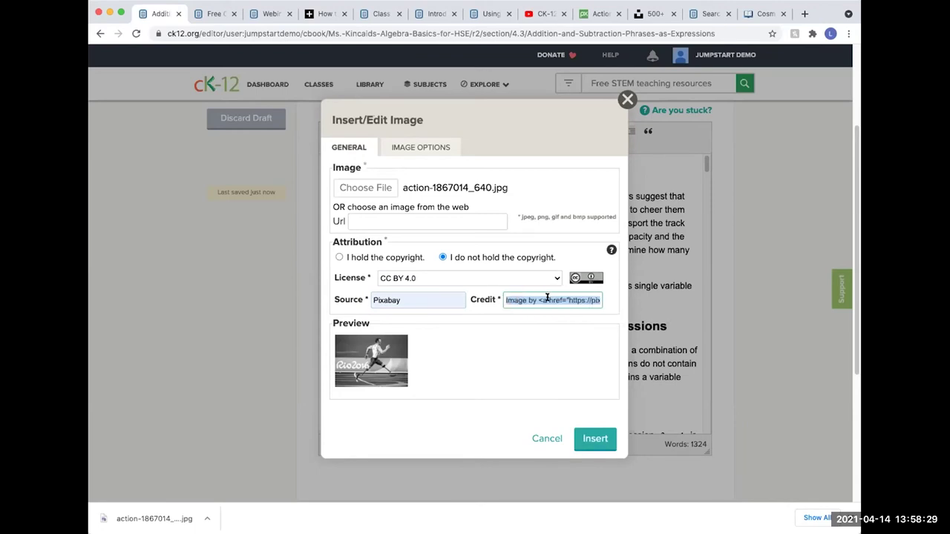
left_click(550, 300)
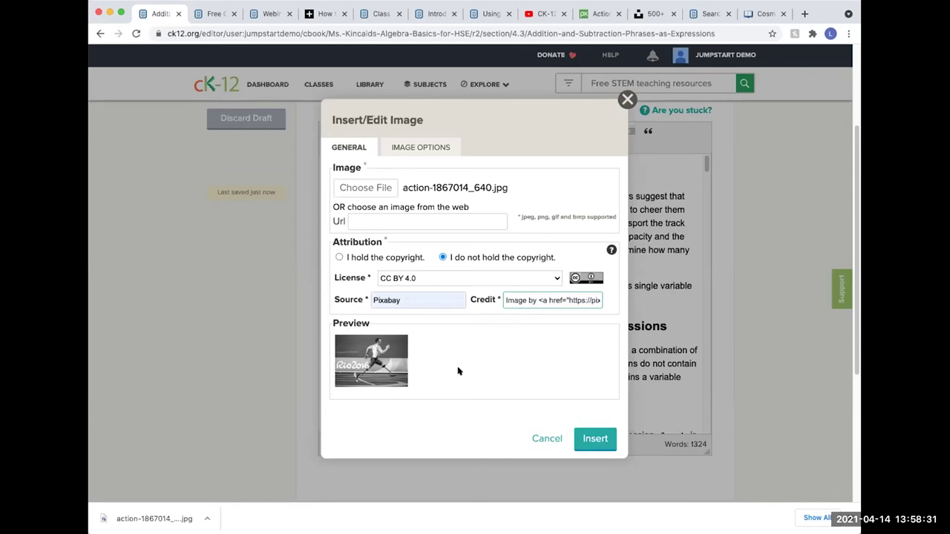
left_click(425, 152)
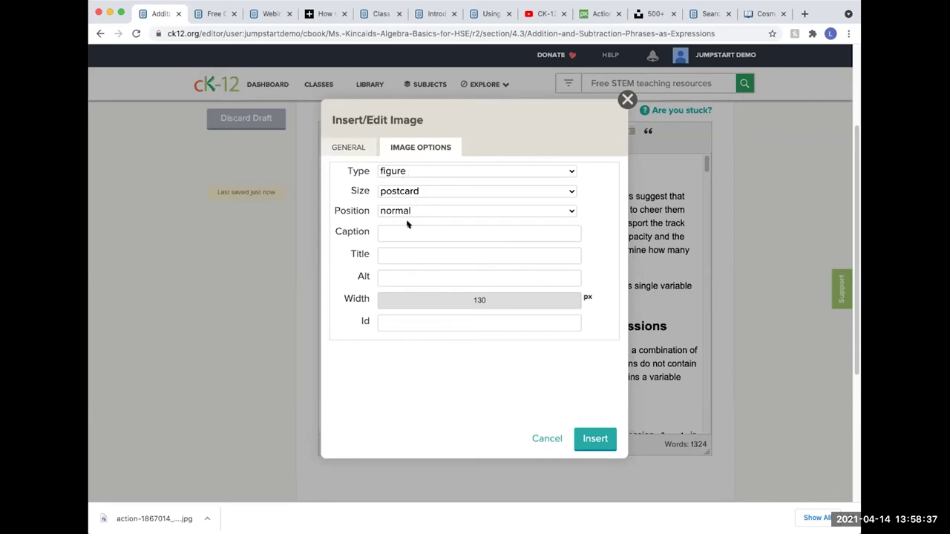
left_click(356, 148)
left_click(598, 444)
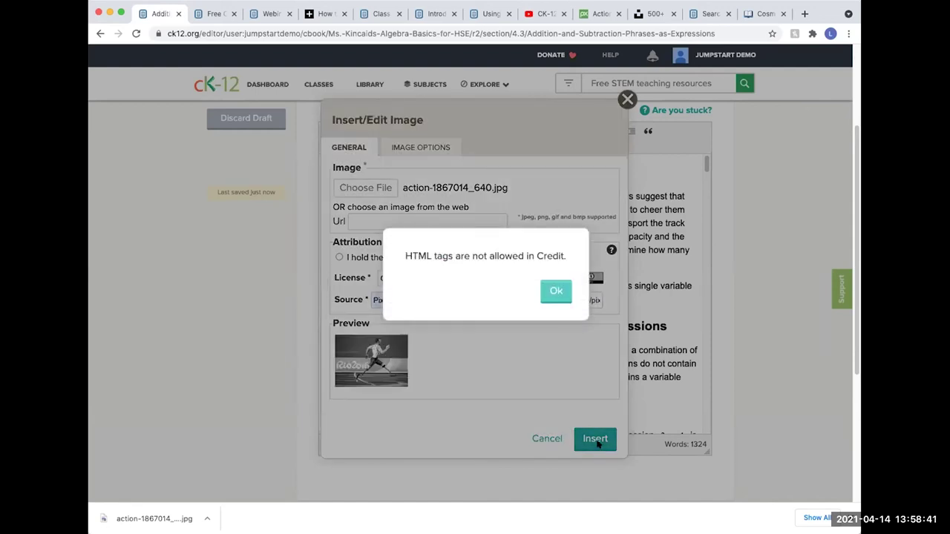
left_click(550, 294)
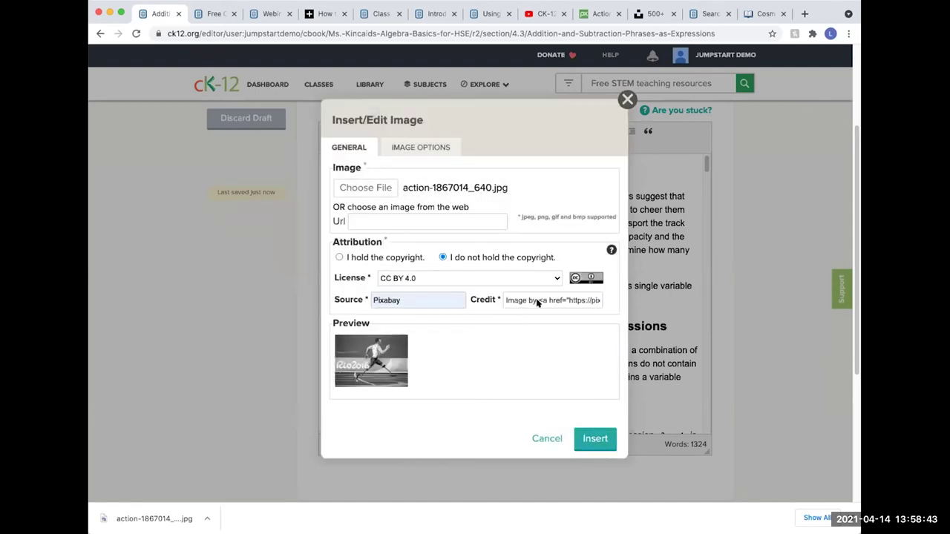
- Replace the whole image credit with "Image by pexels" and insert the image into the lesson
left_click_drag(537, 300, 589, 301)
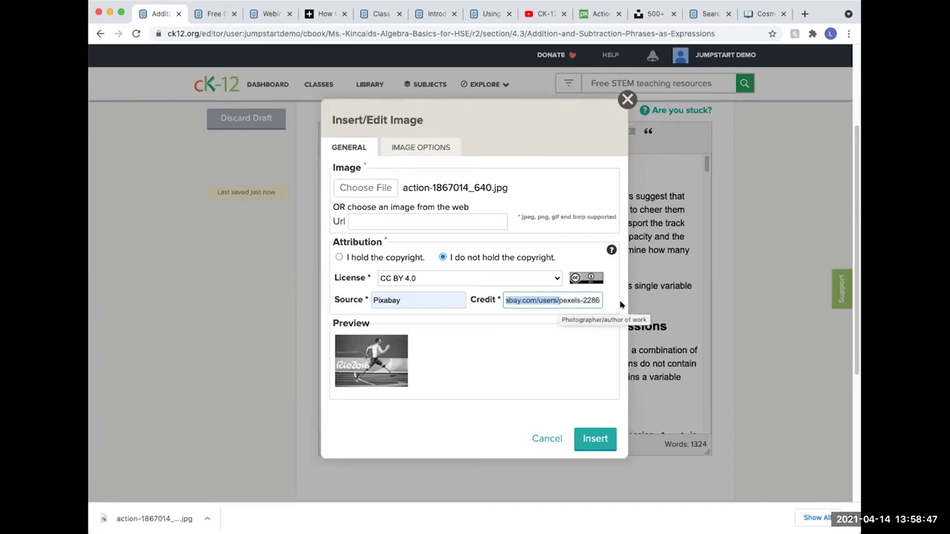
left_click(530, 301)
key("super+a")
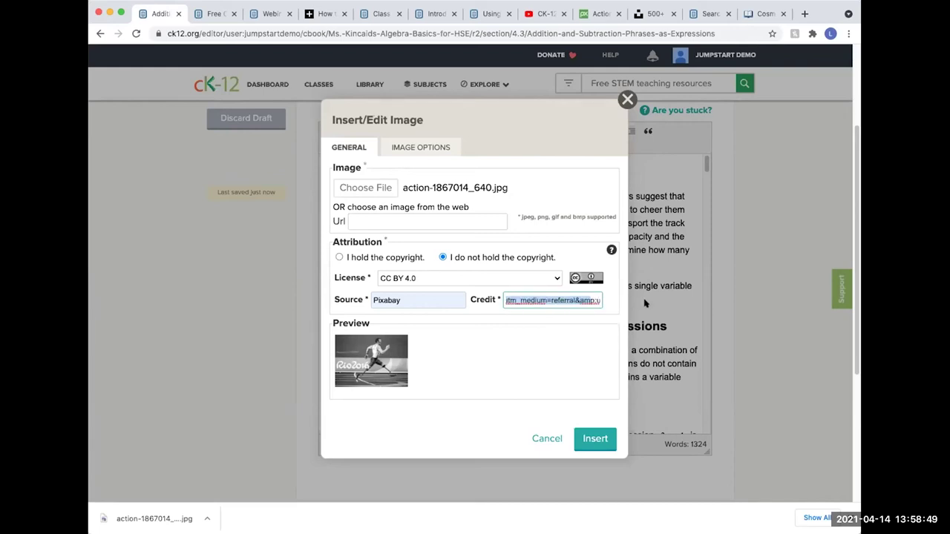
type("Image by pexels")
left_click(593, 440)
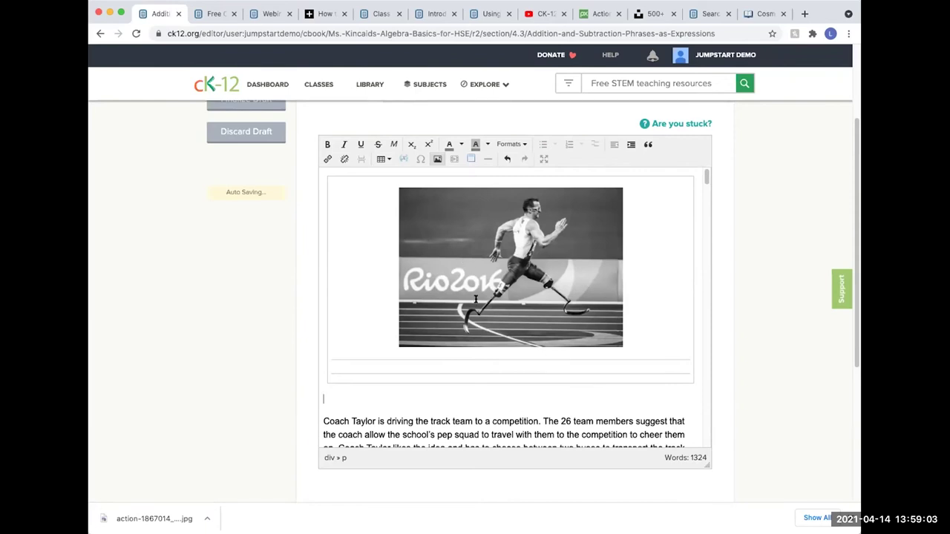
- Add an empty paragraph after the track team bus problem and open the media embedding dialog there
scroll(474, 301, "down", 2)
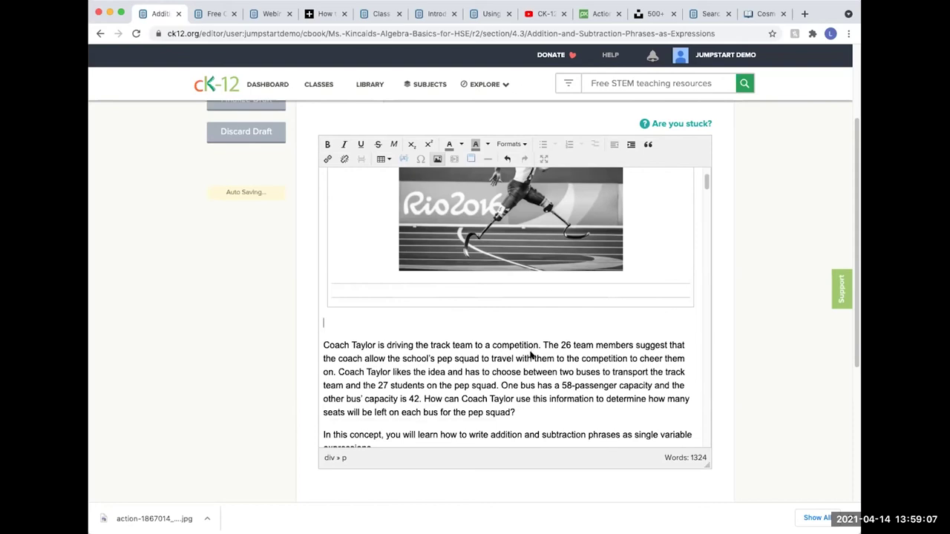
scroll(531, 355, "up", 1)
scroll(531, 354, "up", 3)
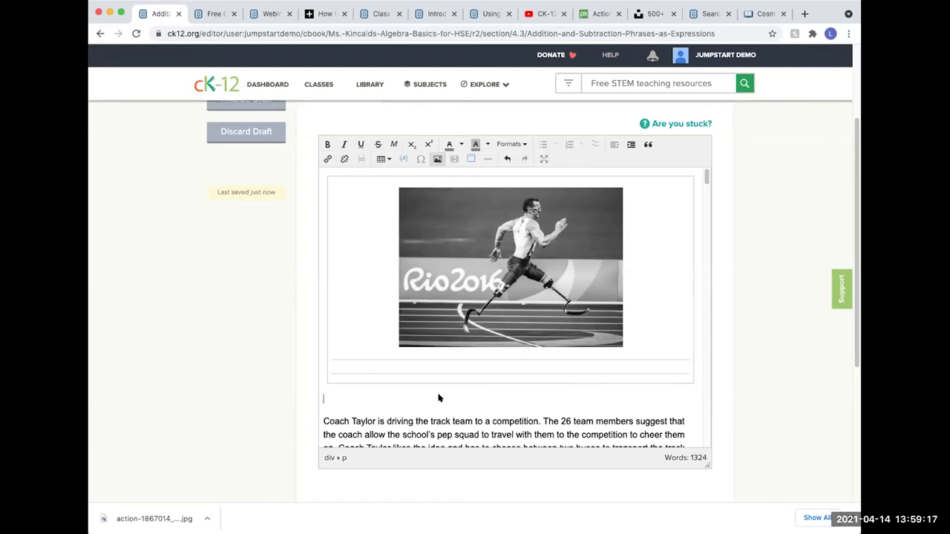
scroll(439, 396, "down", 5)
scroll(440, 395, "up", 3)
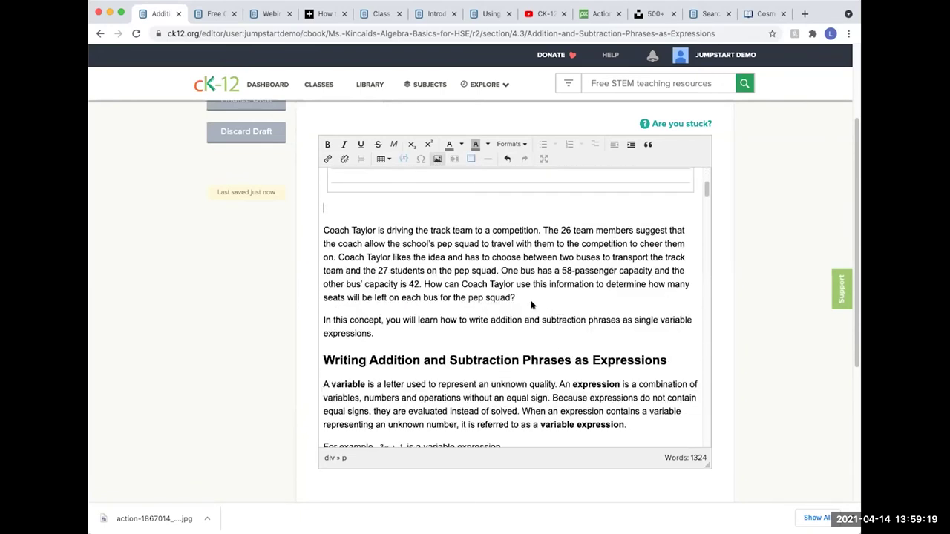
left_click(530, 299)
key("Return")
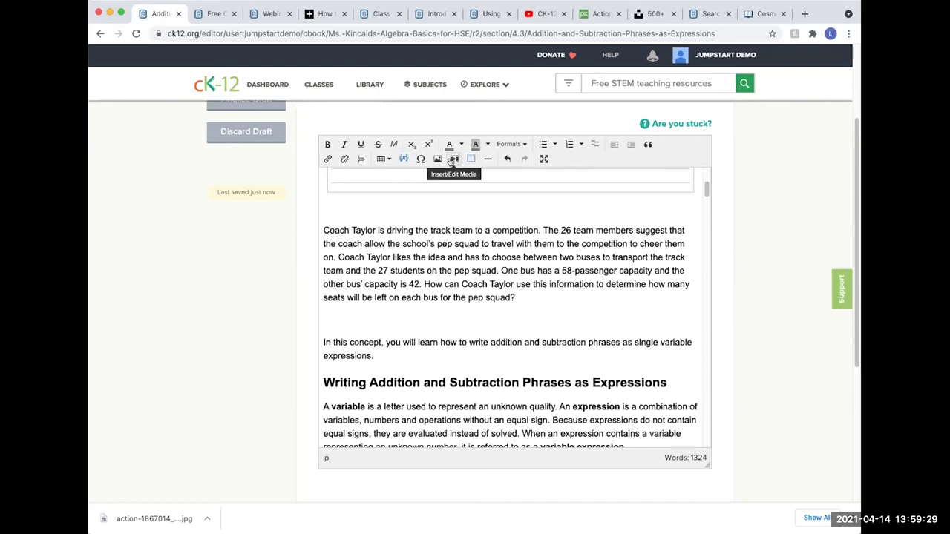
left_click(453, 161)
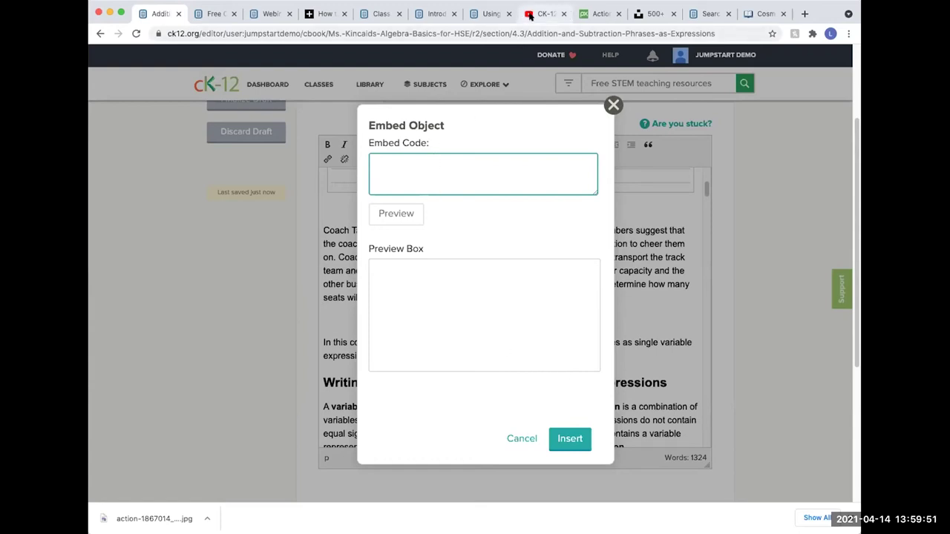
- Switch to YouTube, place its page beside the editor's, and open "Adding Students to CK-12 Classes" from the CK-12 Quick Overviews playlist
left_click_drag(523, 16, 211, 19)
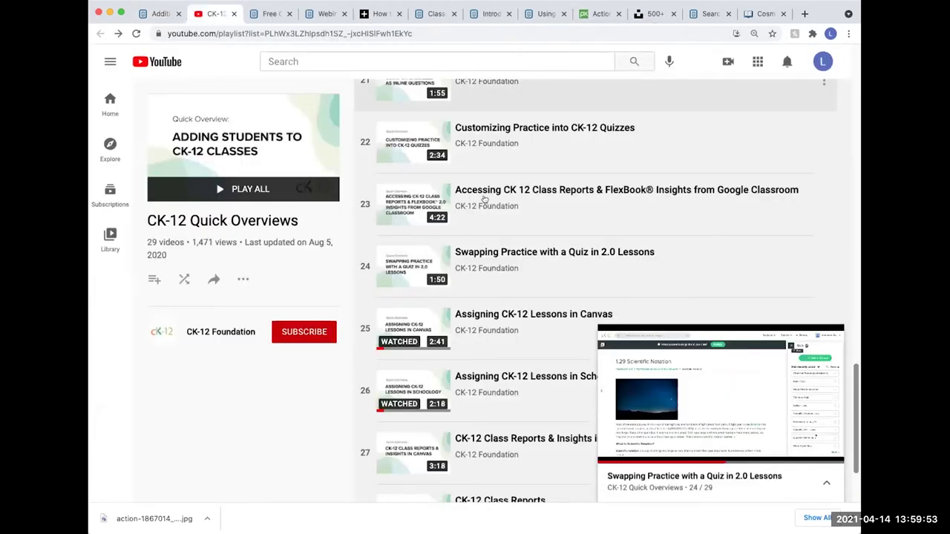
scroll(412, 285, "up", 15)
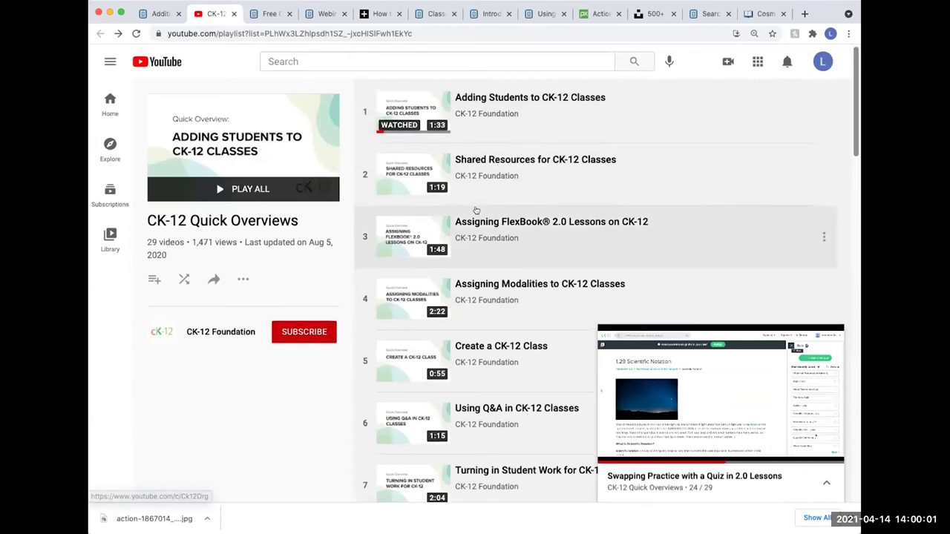
scroll(432, 245, "down", 2)
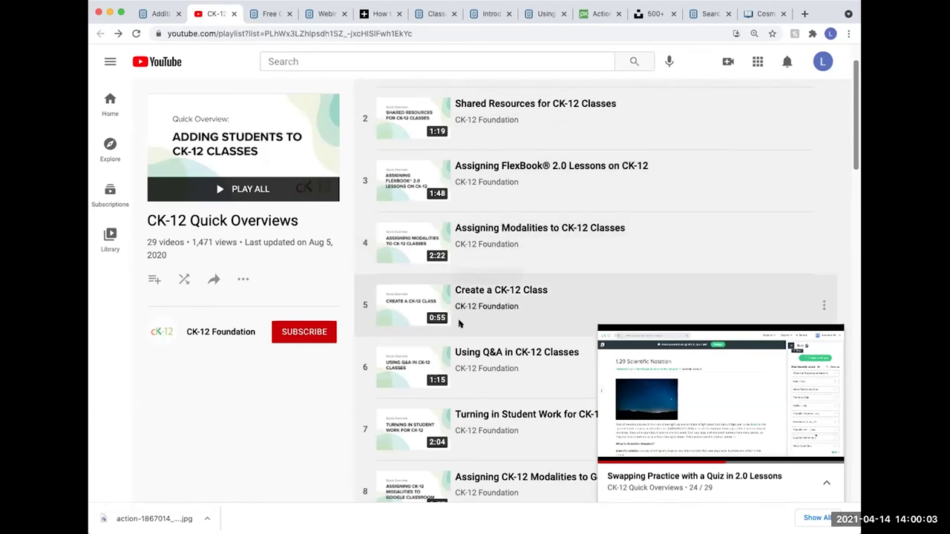
scroll(465, 198, "up", 1)
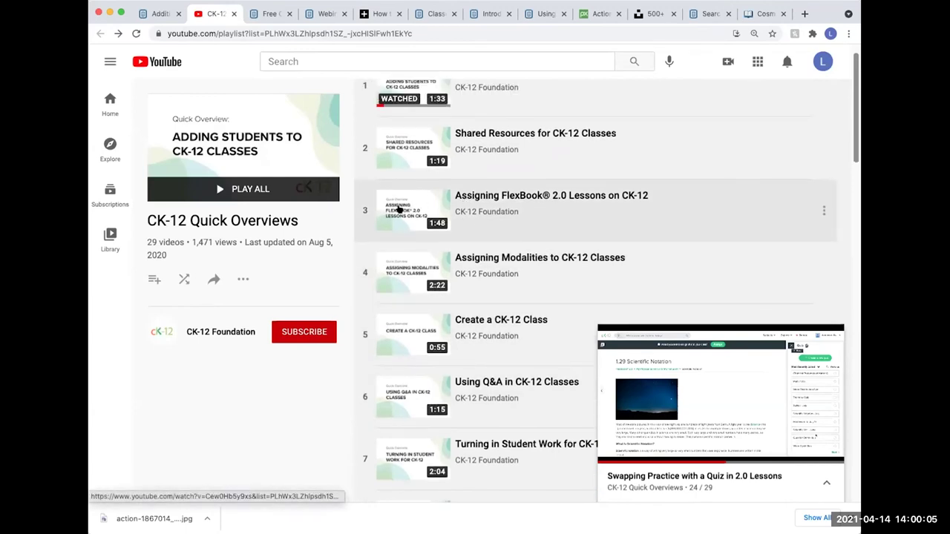
left_click(243, 132)
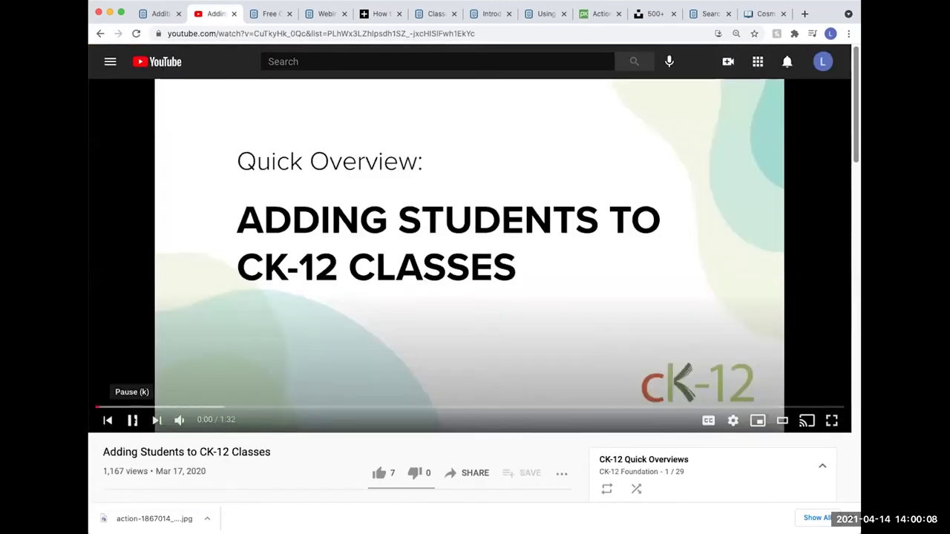
- Pause the "Adding Students to CK-12 Classes" video and copy its embed code
left_click(132, 420)
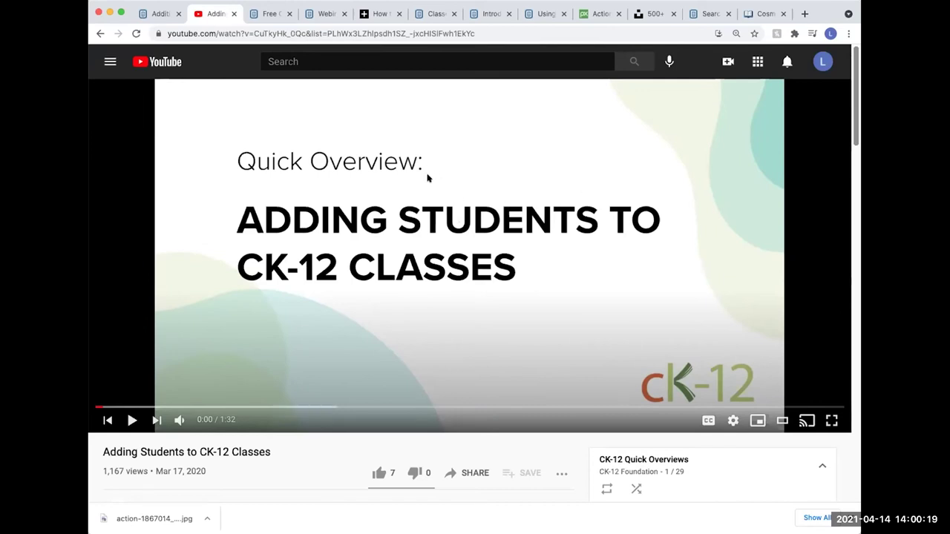
right_click(489, 183)
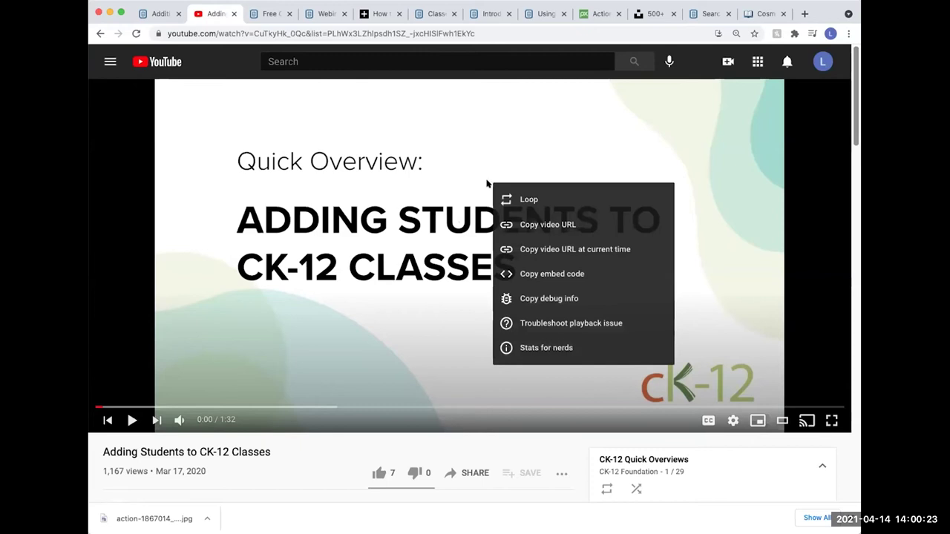
left_click(585, 275)
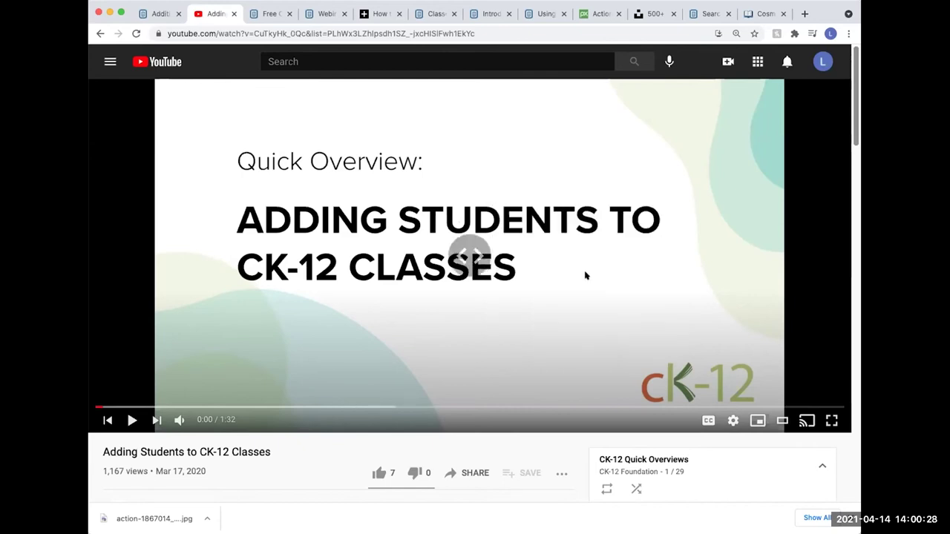
- Switch back to the CK-12 lesson editor, paste the video's embed code into the embed dialog and preview the video
left_click(156, 15)
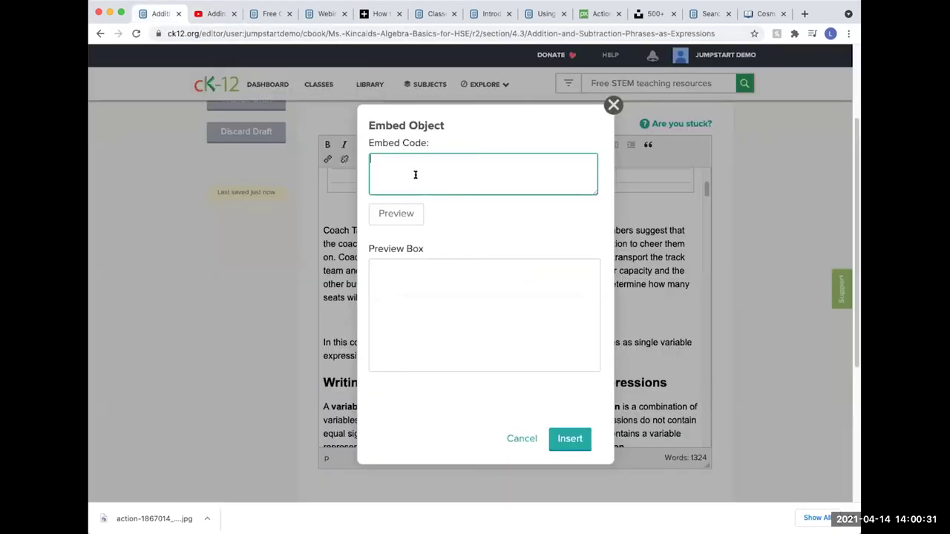
key("super+v")
scroll(457, 160, "down", 1)
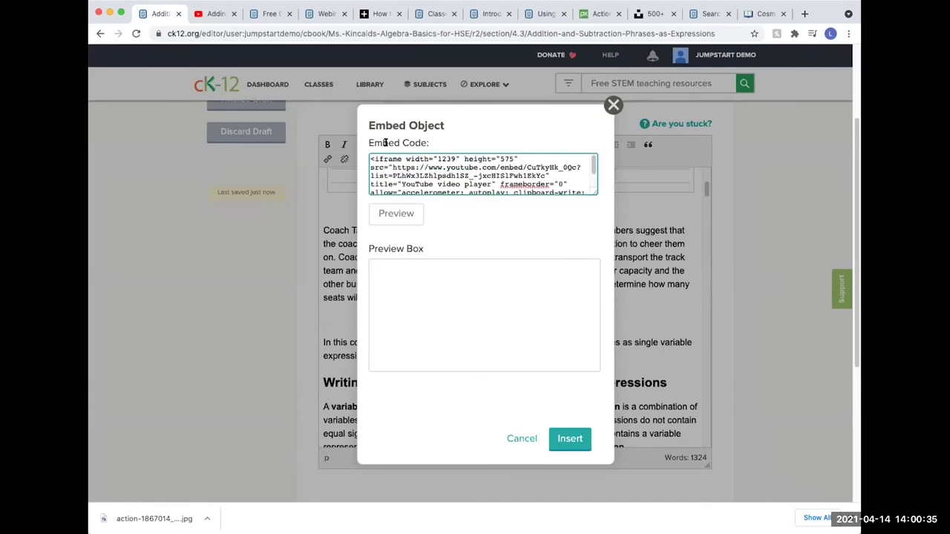
left_click(402, 214)
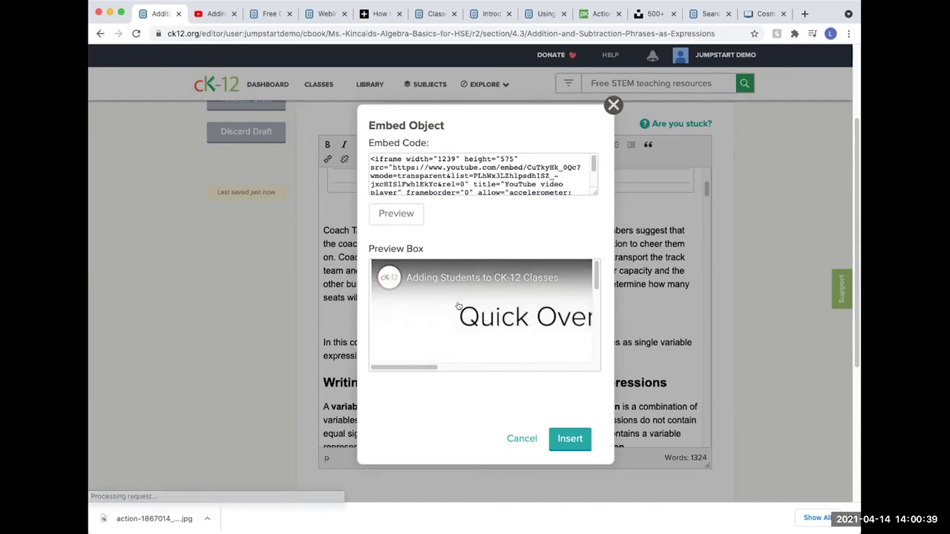
scroll(452, 304, "down", 5)
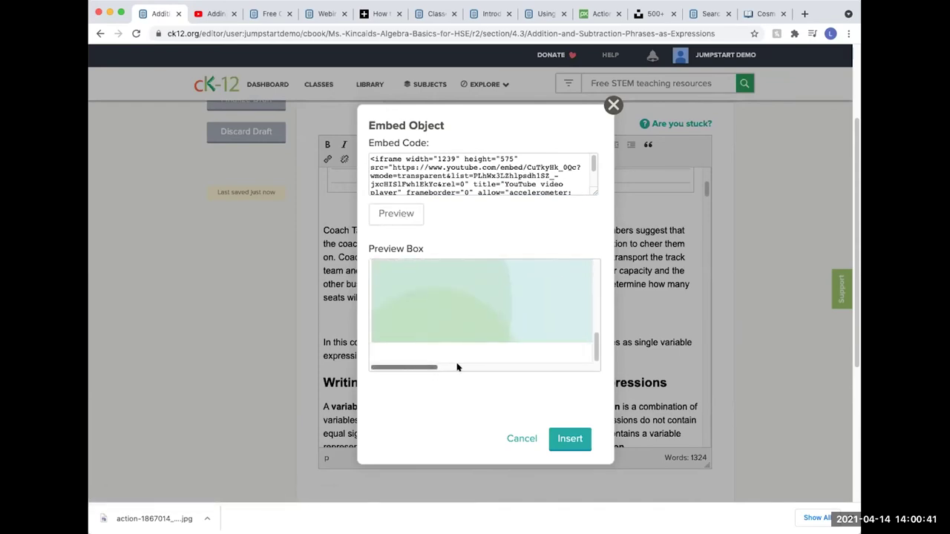
left_click(457, 366)
scroll(490, 318, "up", 5)
scroll(490, 319, "up", 3)
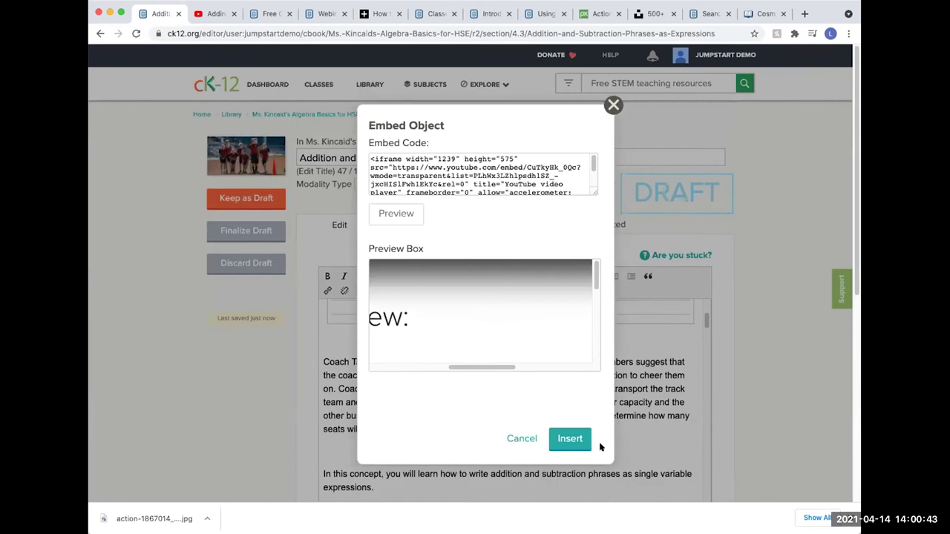
- Insert the previewed video into the lesson and check its placeholder above the "In this concept" sentence
left_click(568, 438)
scroll(509, 364, "down", 5)
scroll(509, 368, "down", 3)
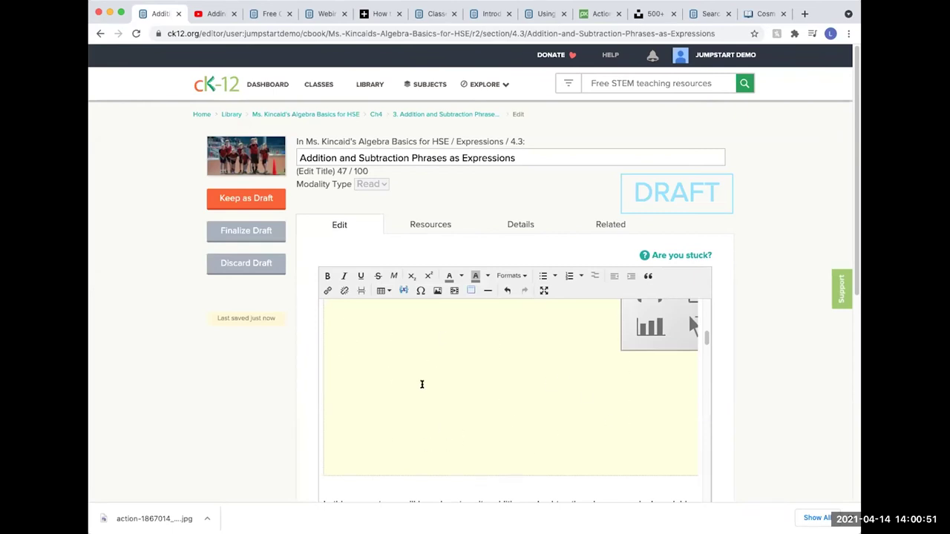
scroll(603, 388, "up", 1)
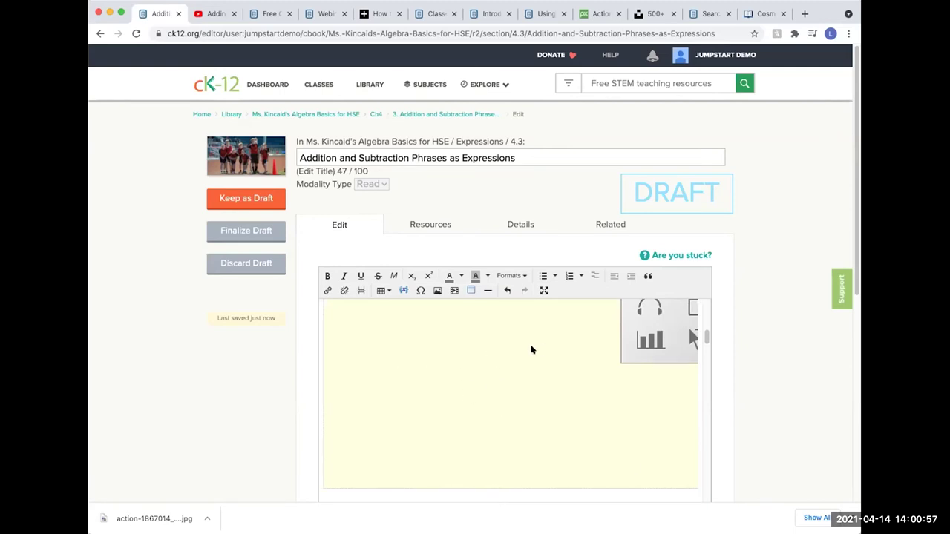
scroll(532, 350, "down", 5)
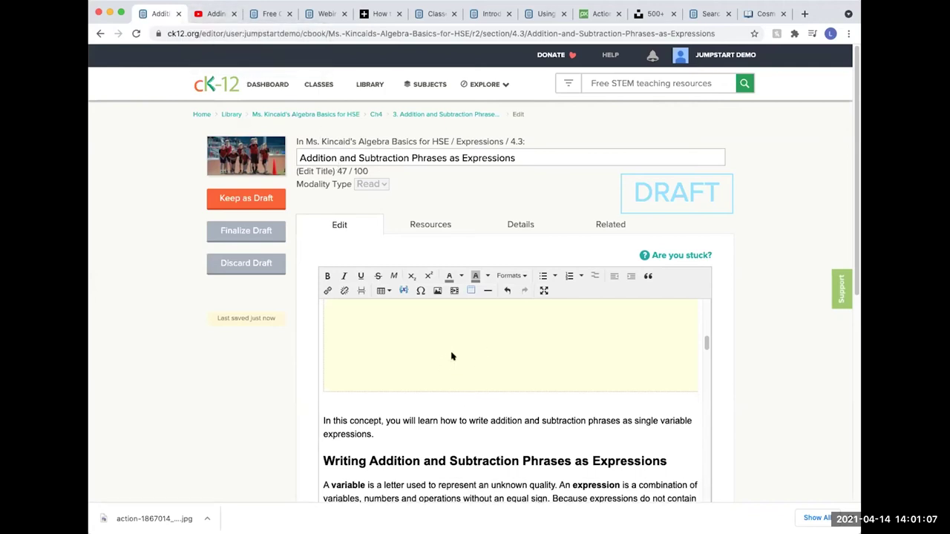
- Add the paragraph "Next, read this article from KQED: sdlkfjlsdkjflkjsdlkf" below the "In this concept" sentence
key("BackSpace")
key("super+z")
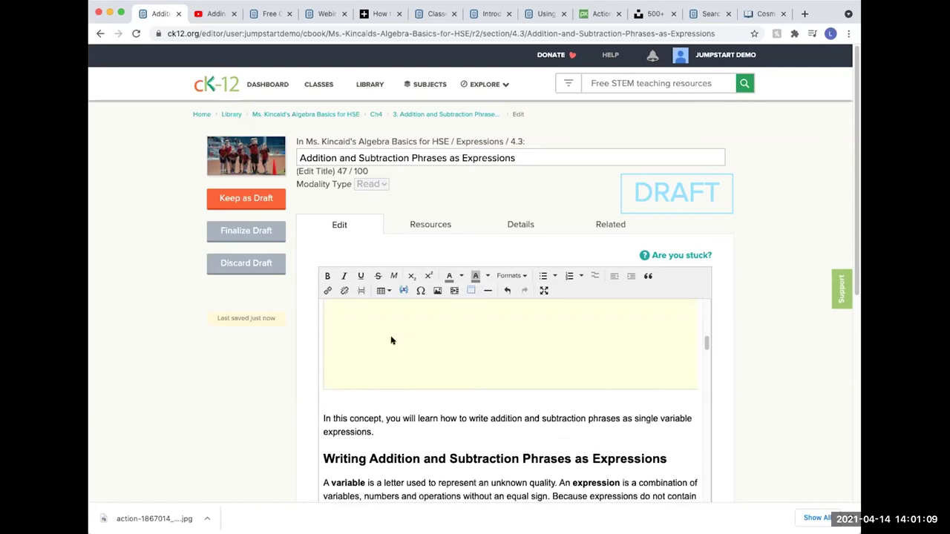
key("Return")
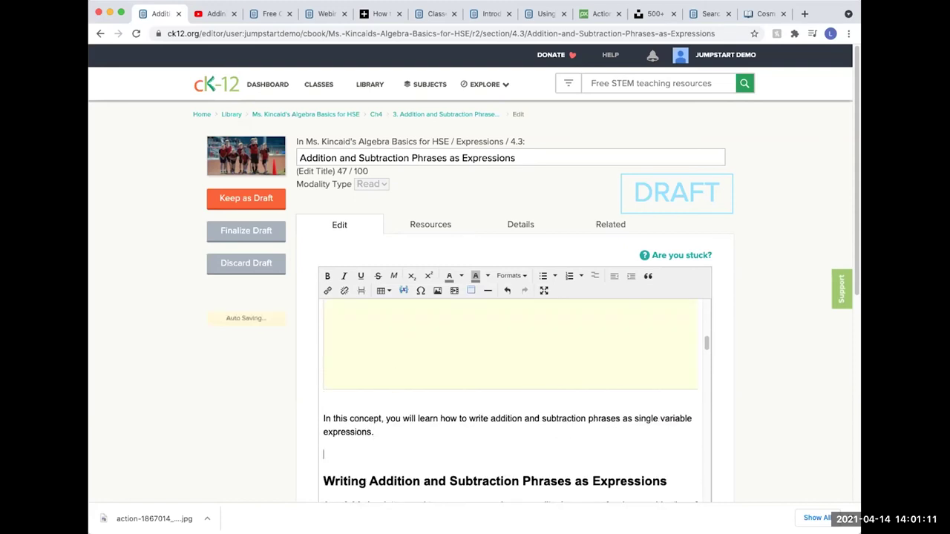
type("Next, read this article fr")
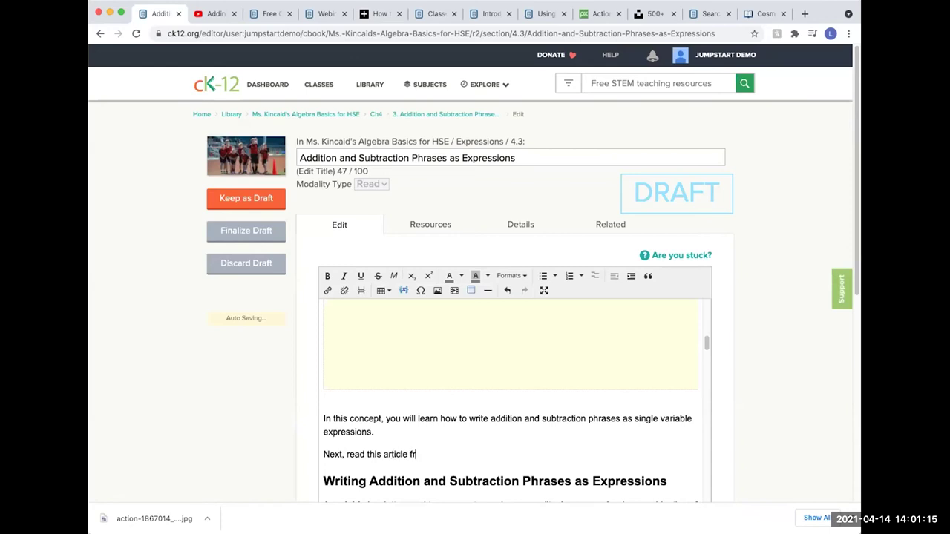
type("om KQED: sdlkfjlsdkjflkjsdlkf")
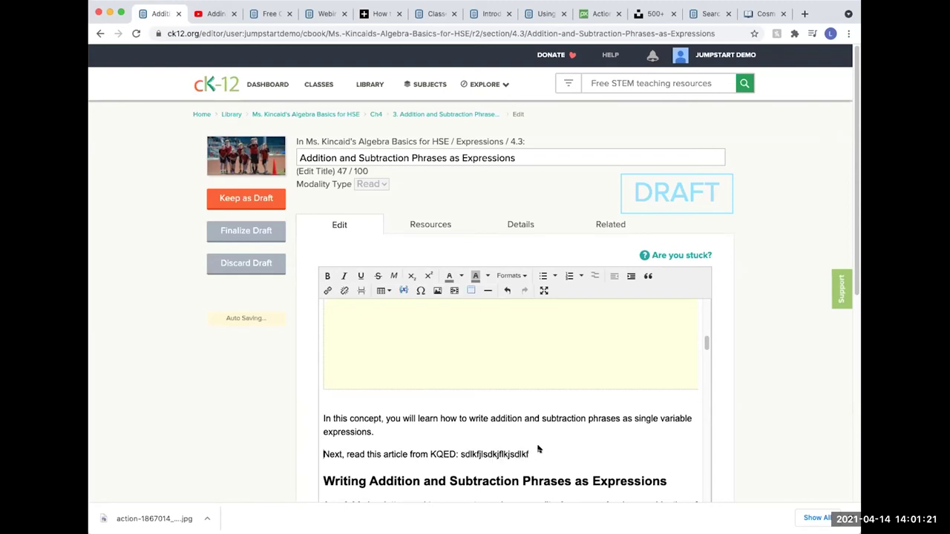
- Review the link options for the placeholder text after "KQED:" without adding a link
left_click_drag(528, 453, 459, 461)
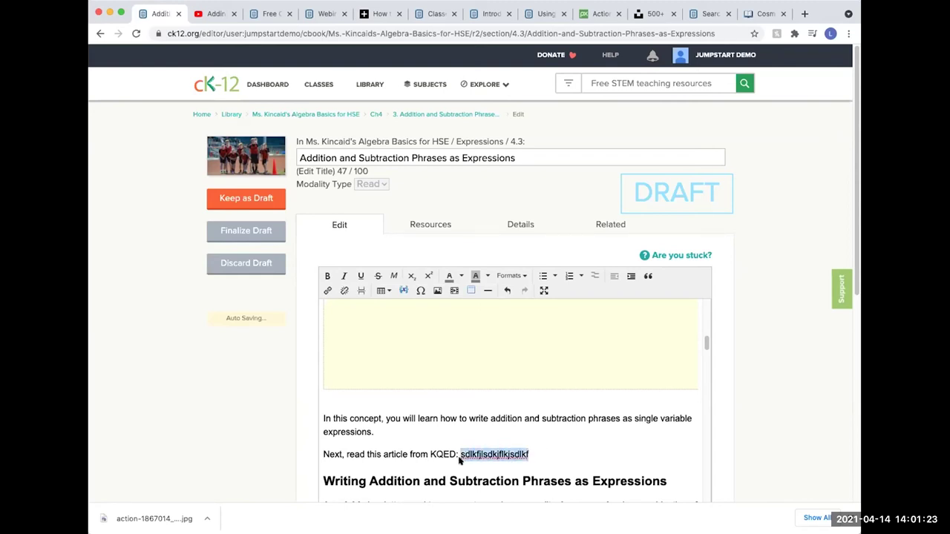
left_click(326, 291)
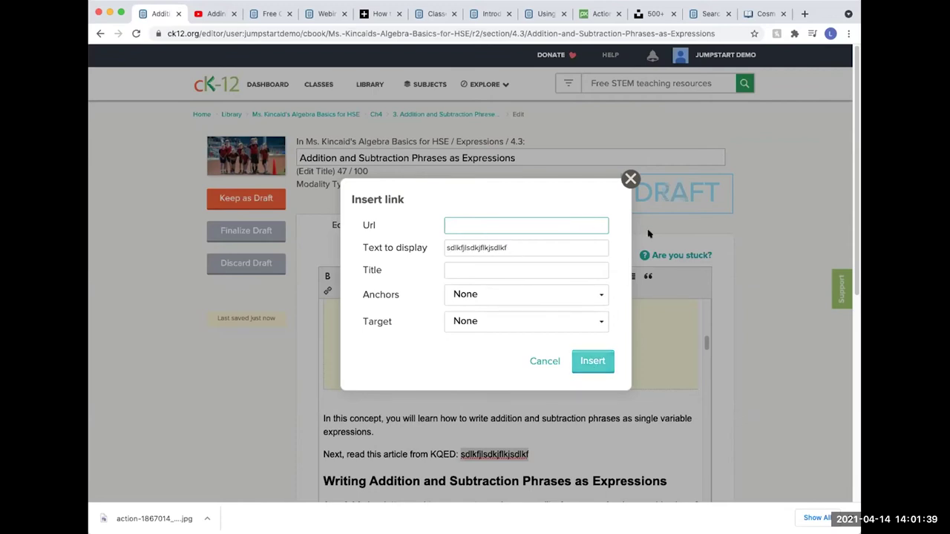
left_click(629, 181)
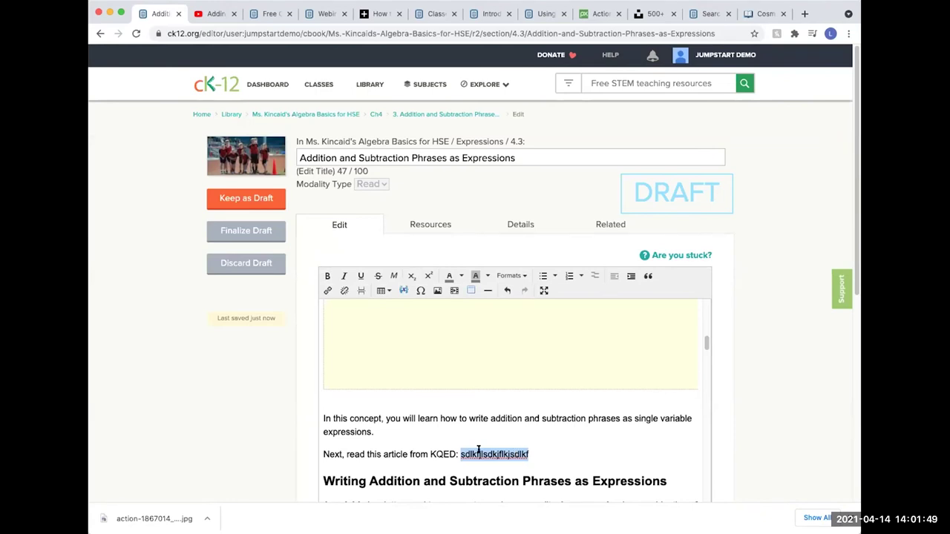
left_click(448, 455)
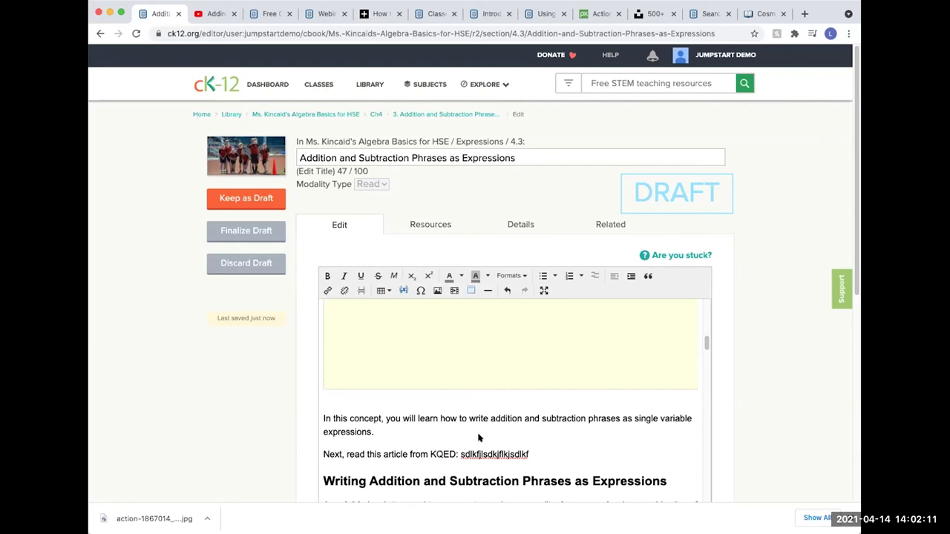
- Delete the "Here is a video demonstration." line together with the embedded video beneath it
scroll(490, 457, "down", 1)
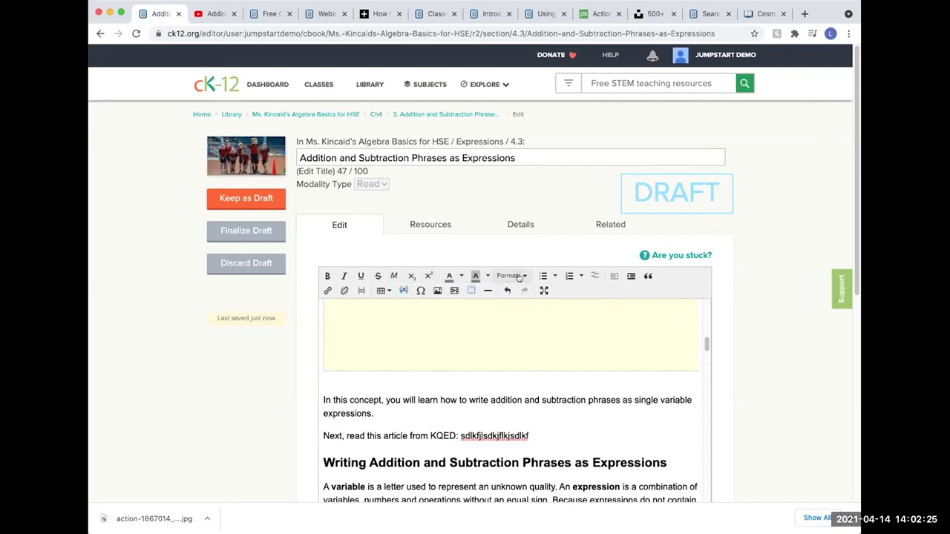
scroll(408, 435, "down", 1)
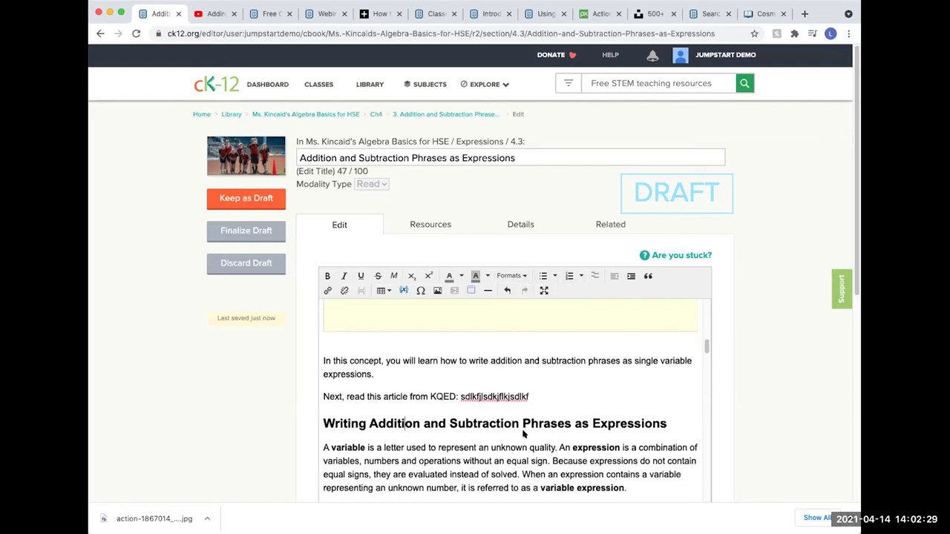
scroll(515, 465, "down", 5)
scroll(522, 400, "up", 5)
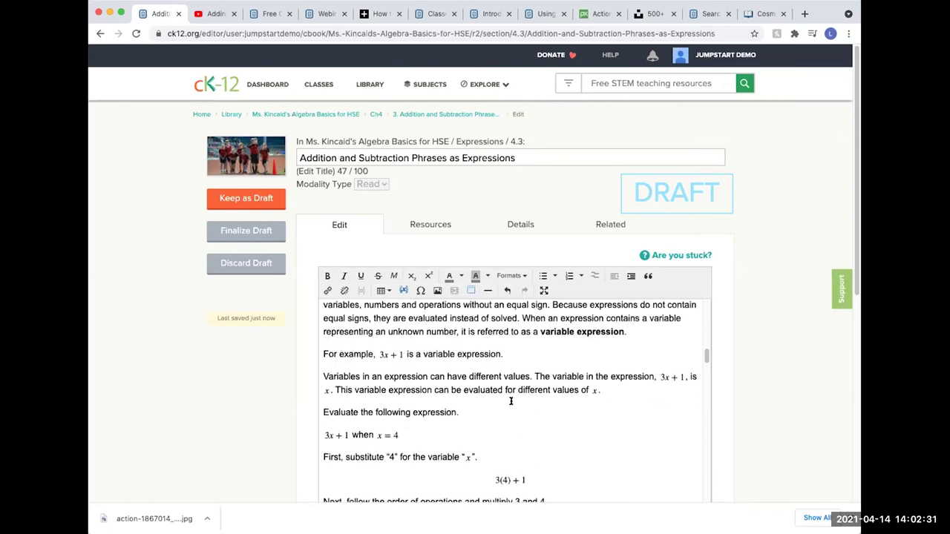
scroll(541, 430, "down", 2)
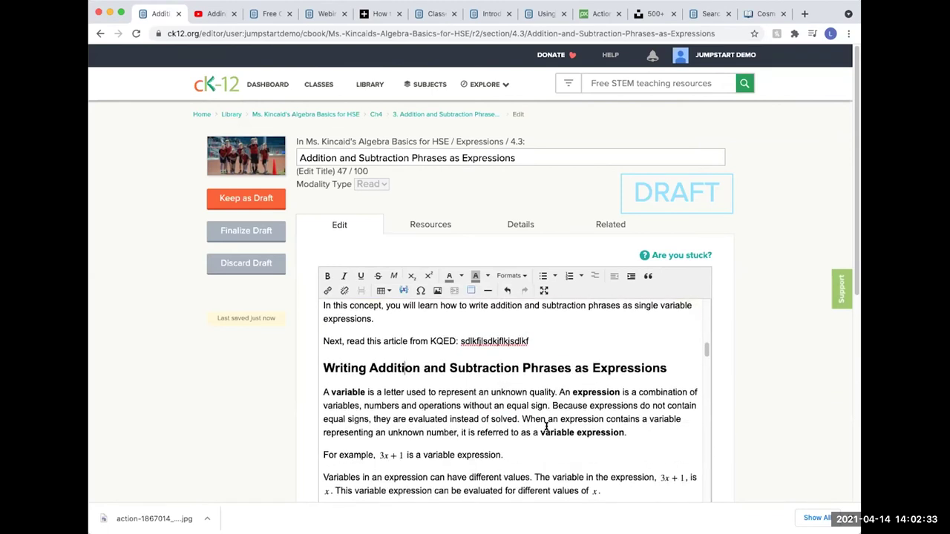
scroll(485, 408, "down", 15)
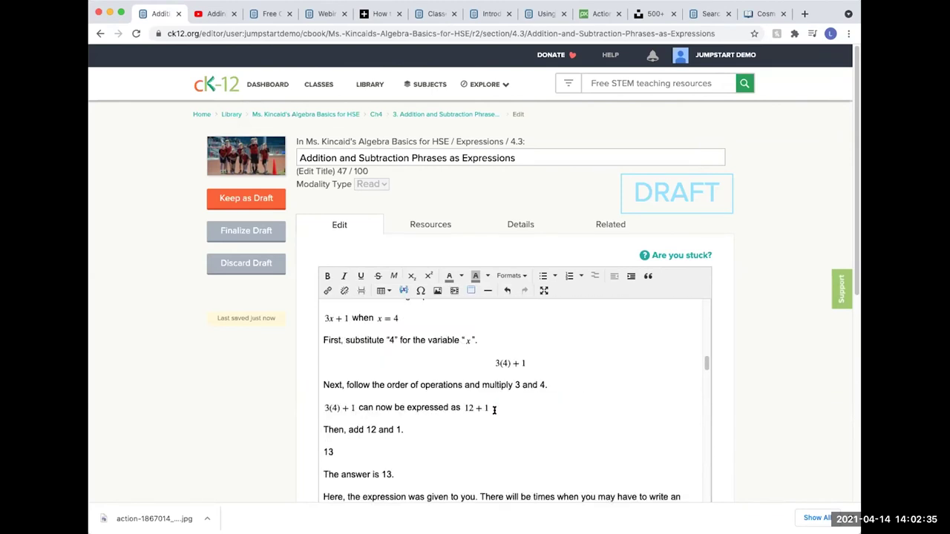
scroll(492, 410, "down", 8)
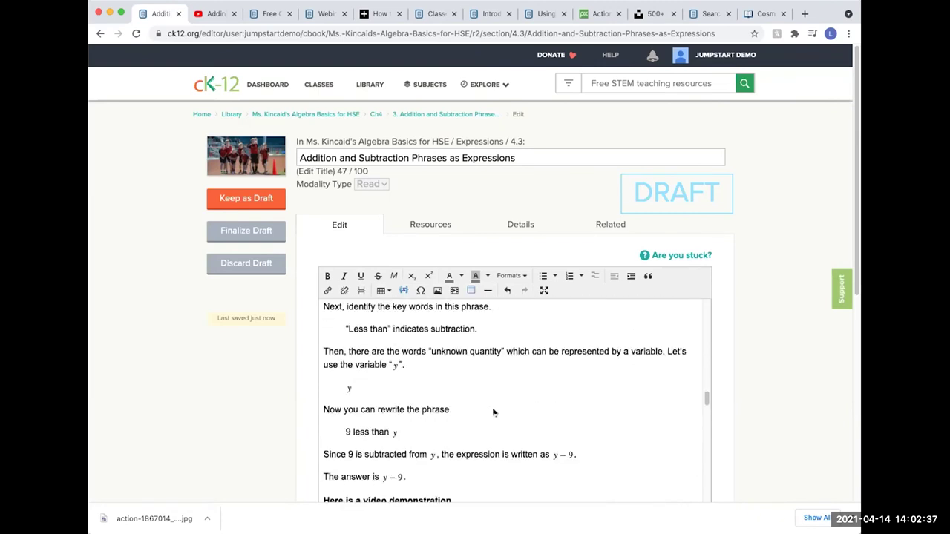
scroll(494, 413, "up", 3)
scroll(493, 413, "up", 8)
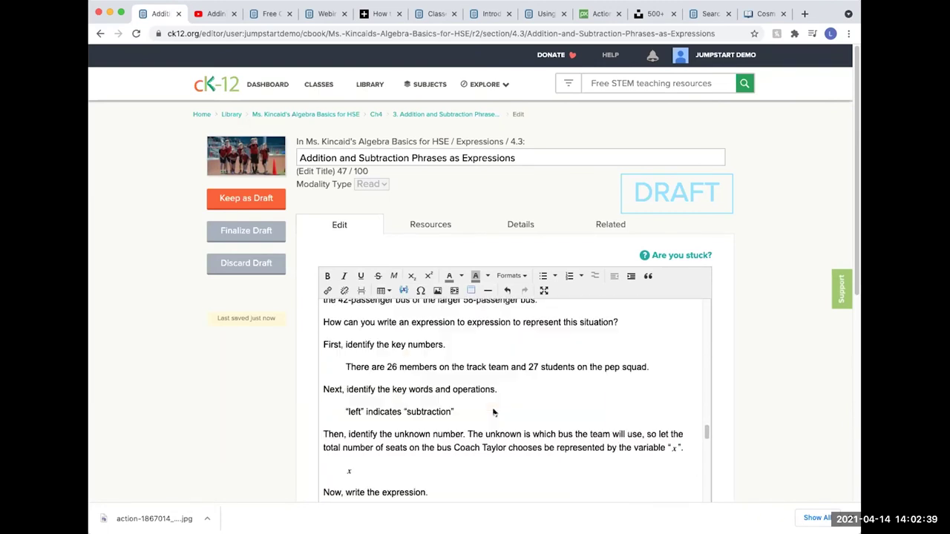
scroll(494, 413, "down", 8)
left_click(326, 407)
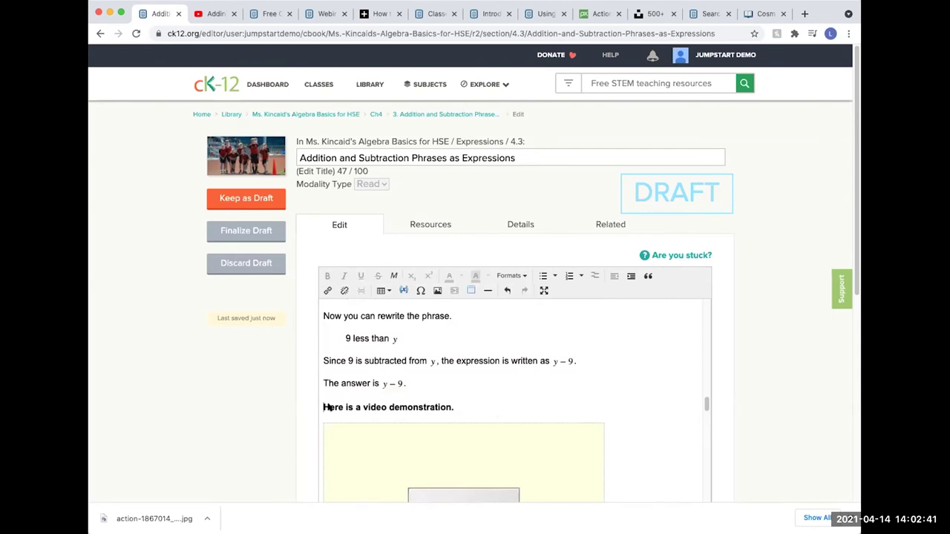
left_click_drag(324, 407, 547, 470)
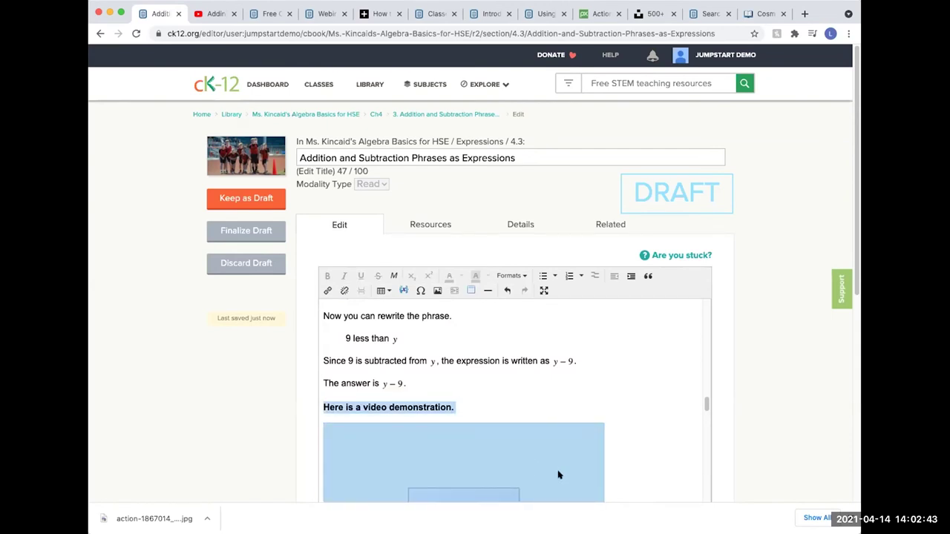
key("Delete")
- Remove the "Practice (Answers)" heading and the answer key image at the end of the lesson
scroll(388, 407, "down", 10)
scroll(388, 408, "down", 15)
scroll(387, 408, "down", 15)
scroll(350, 399, "up", 1)
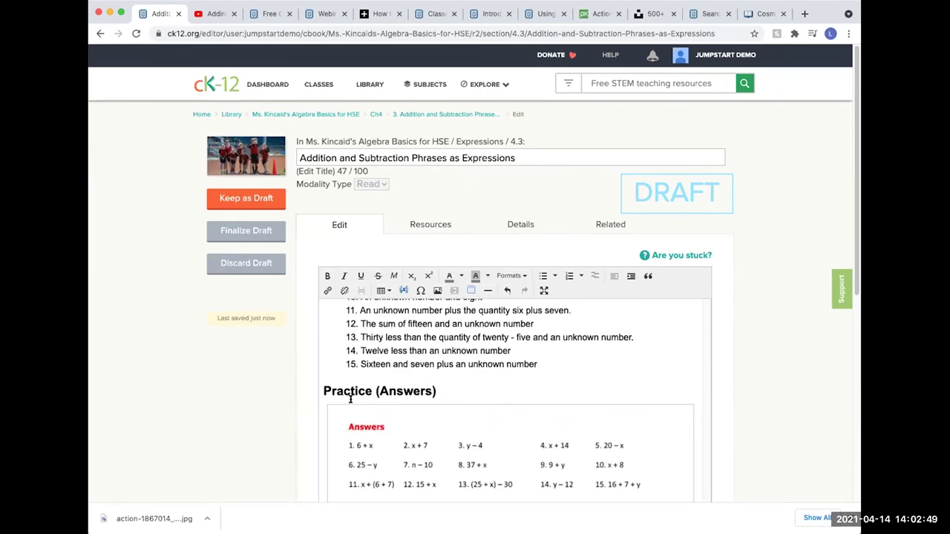
left_click_drag(323, 384, 614, 486)
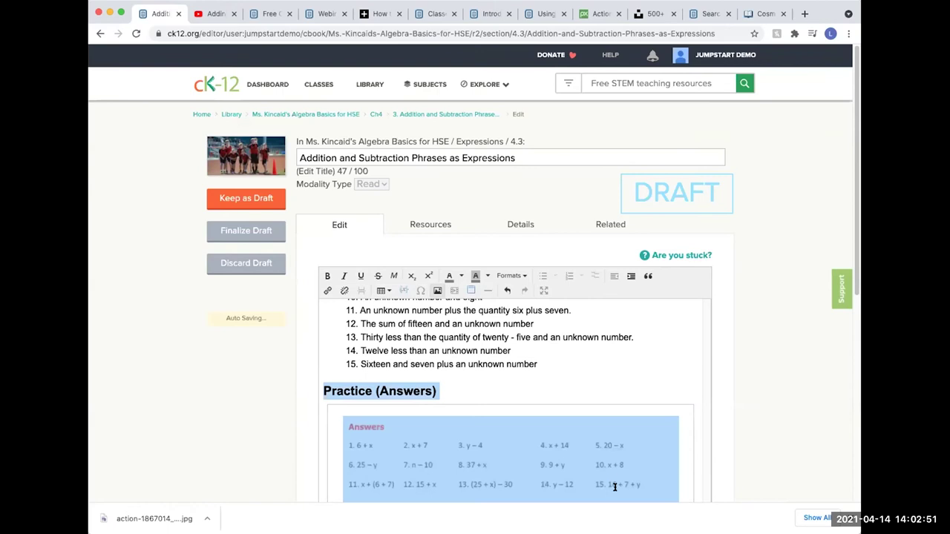
- Add "Make sure you...." at the start of the instruction sentence under the Practice heading
scroll(505, 439, "up", 2)
scroll(494, 434, "up", 3)
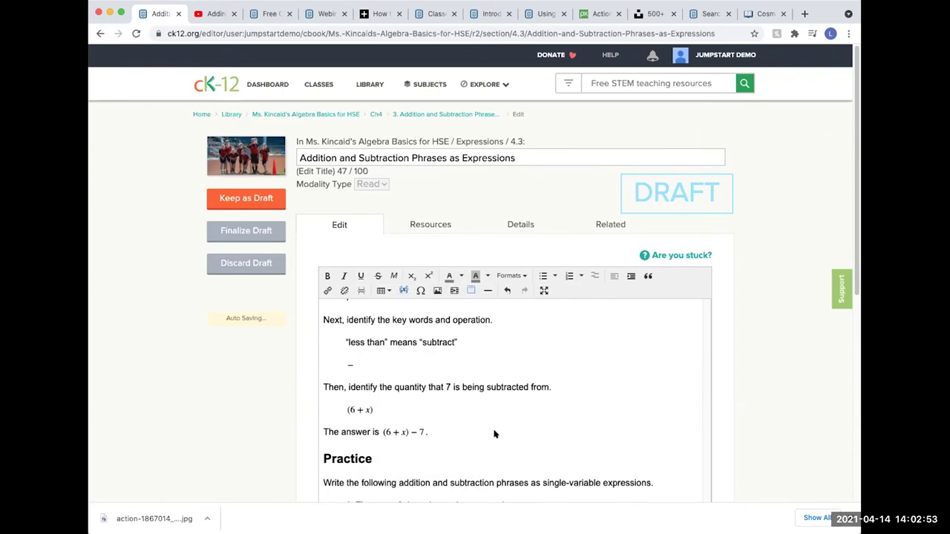
scroll(406, 436, "down", 1)
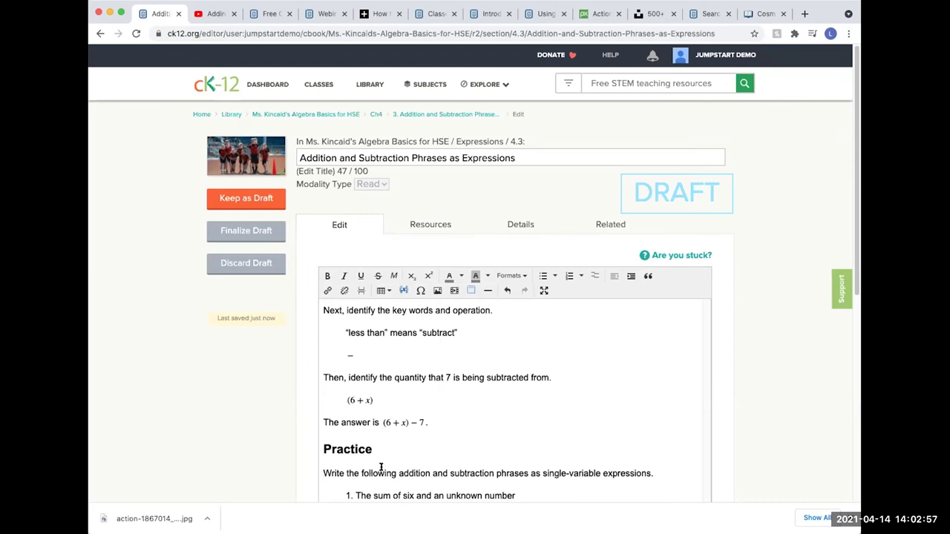
type("Make sure you...")
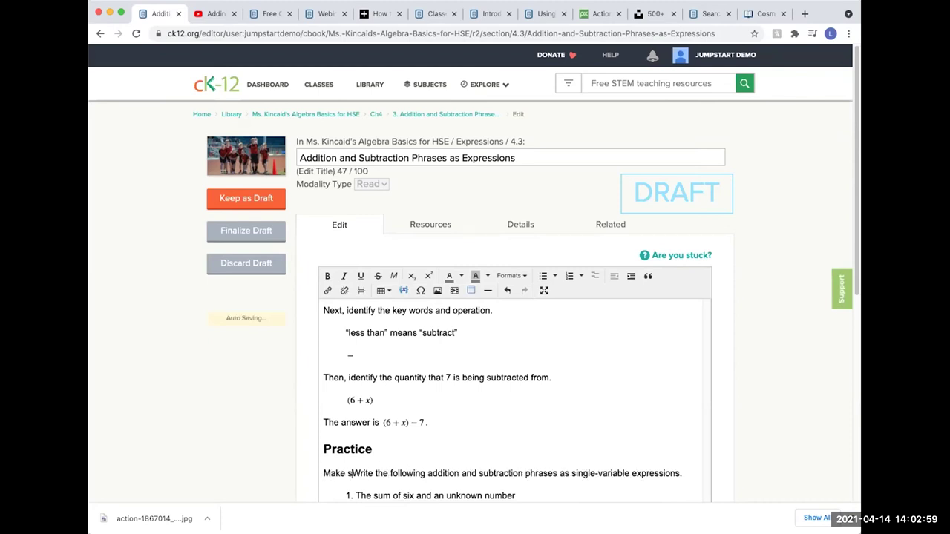
type(".")
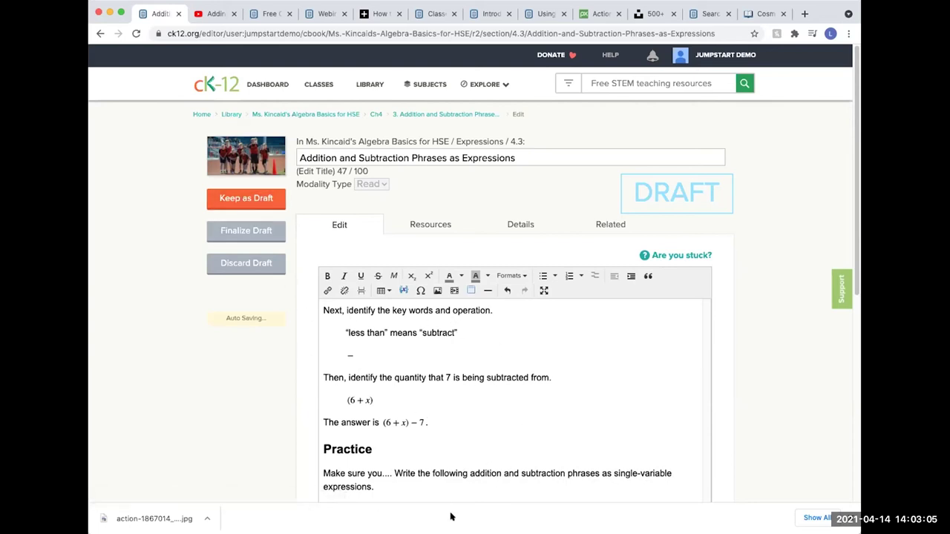
- Finalize the draft of the edited lesson 4.3, Addition and Subtraction Phrases as Expressions
left_click(258, 232)
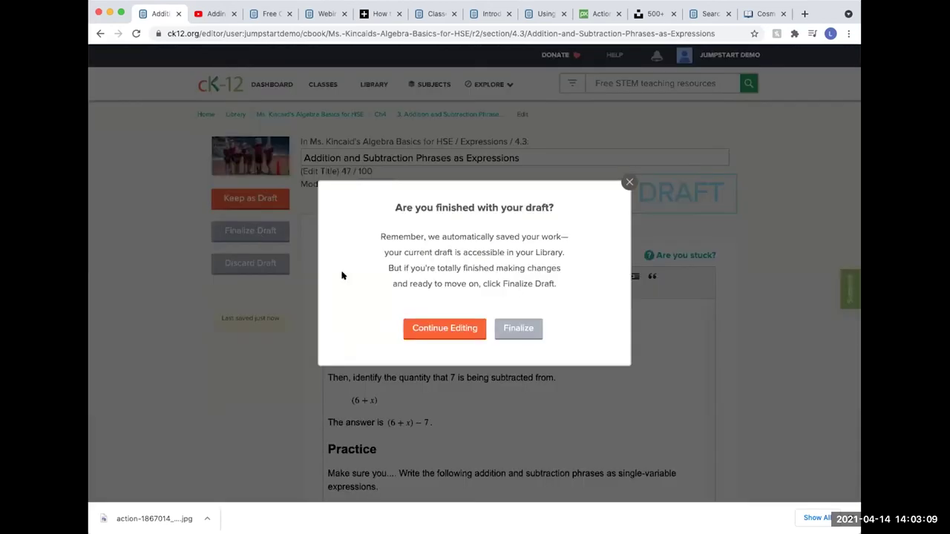
left_click(518, 330)
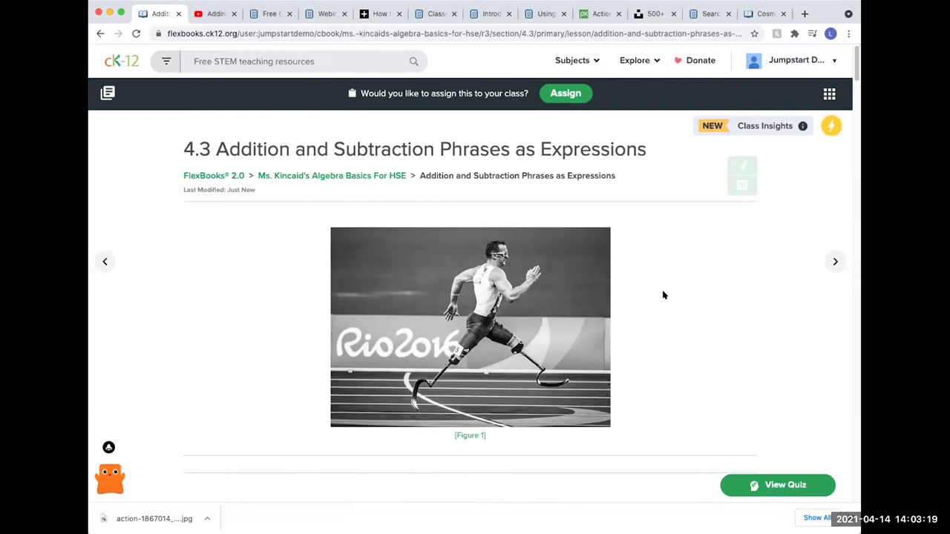
- Review the published lesson from the photo and embedded video through the examples to the Practice section and image attributions
scroll(728, 301, "down", 8)
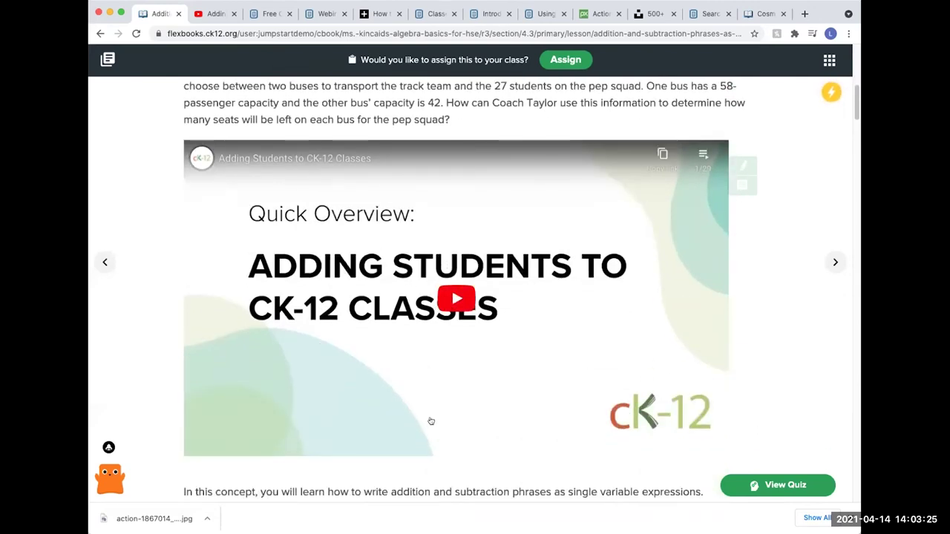
scroll(557, 289, "up", 1)
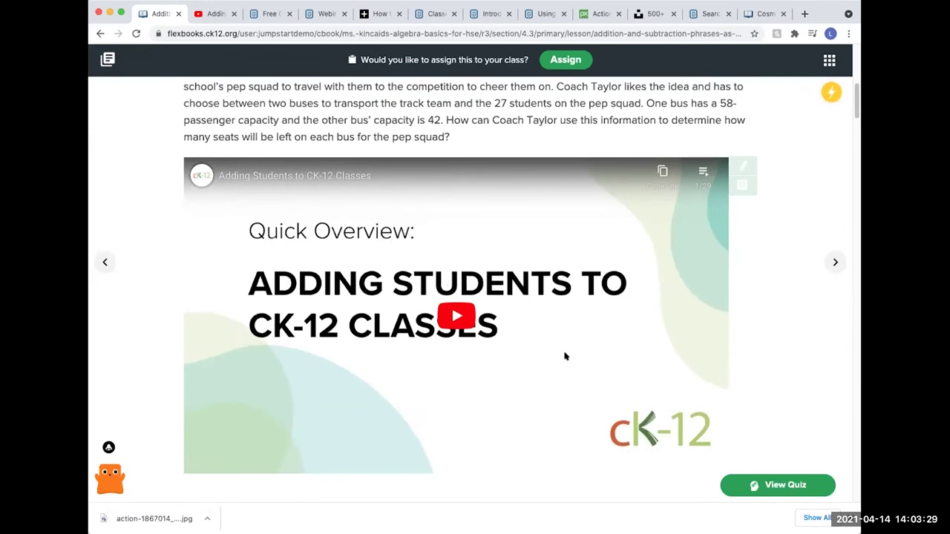
scroll(683, 348, "down", 10)
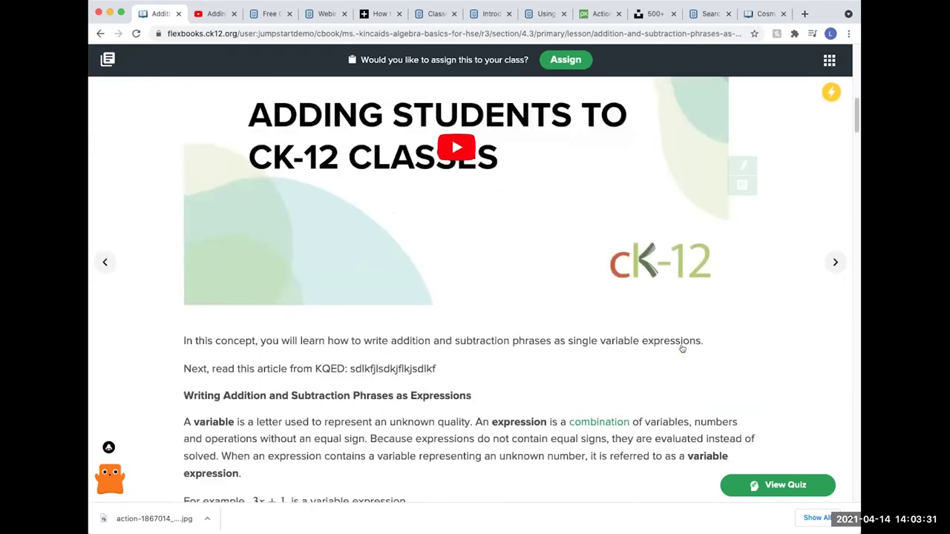
scroll(683, 348, "down", 20)
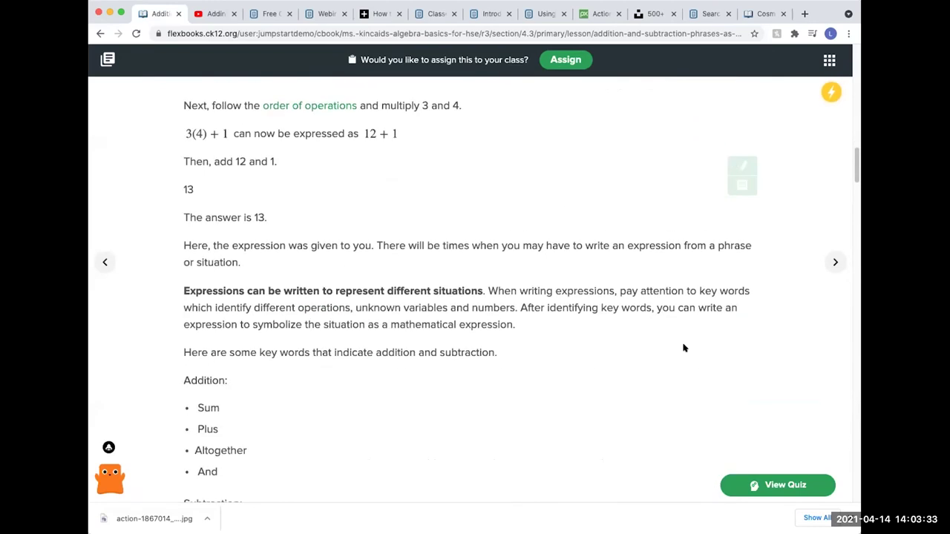
scroll(683, 347, "down", 7)
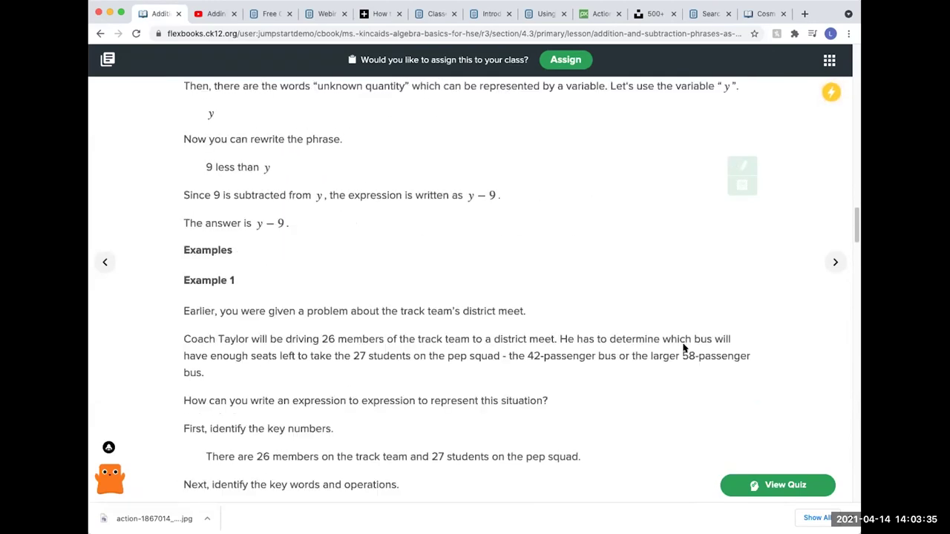
scroll(683, 345, "down", 5)
scroll(684, 346, "down", 20)
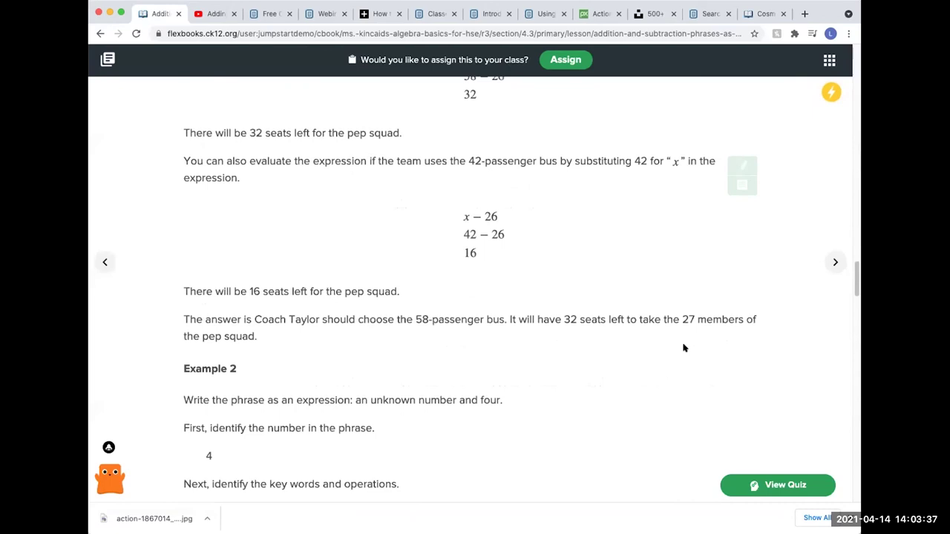
scroll(683, 347, "down", 15)
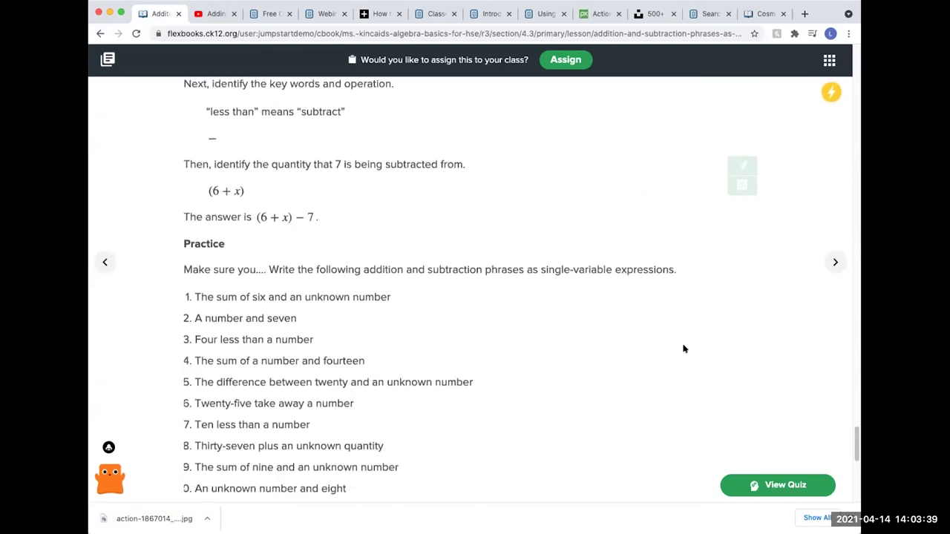
scroll(398, 354, "down", 11)
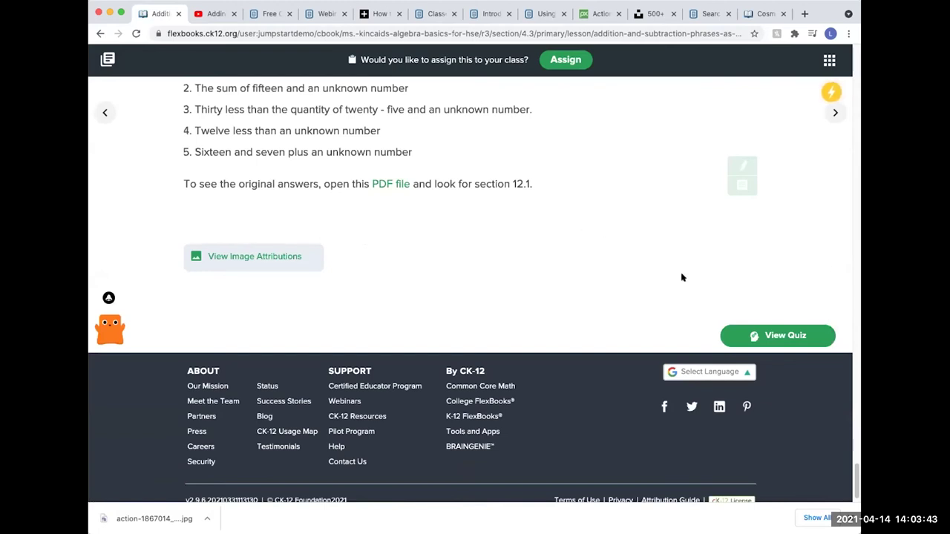
scroll(851, 434, "up", 9)
scroll(851, 434, "up", 20)
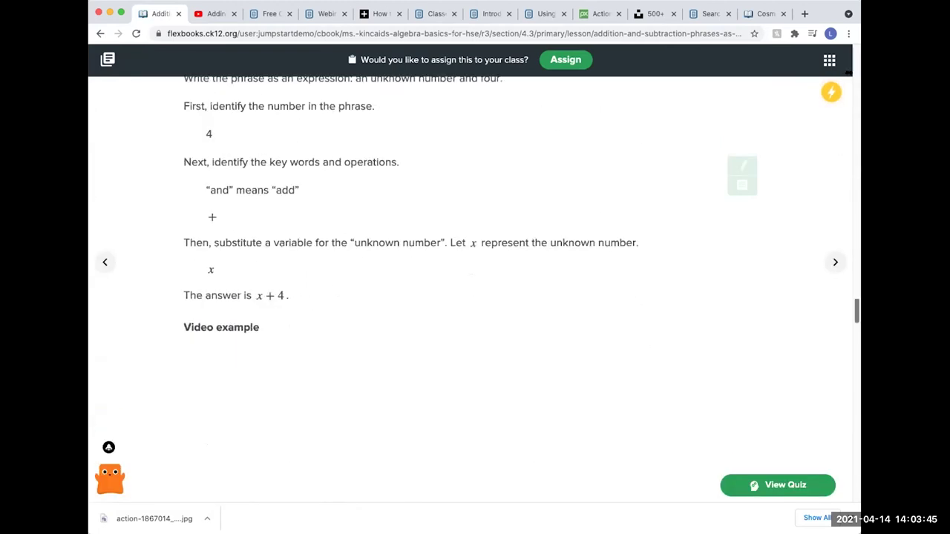
scroll(470, 282, "up", 5)
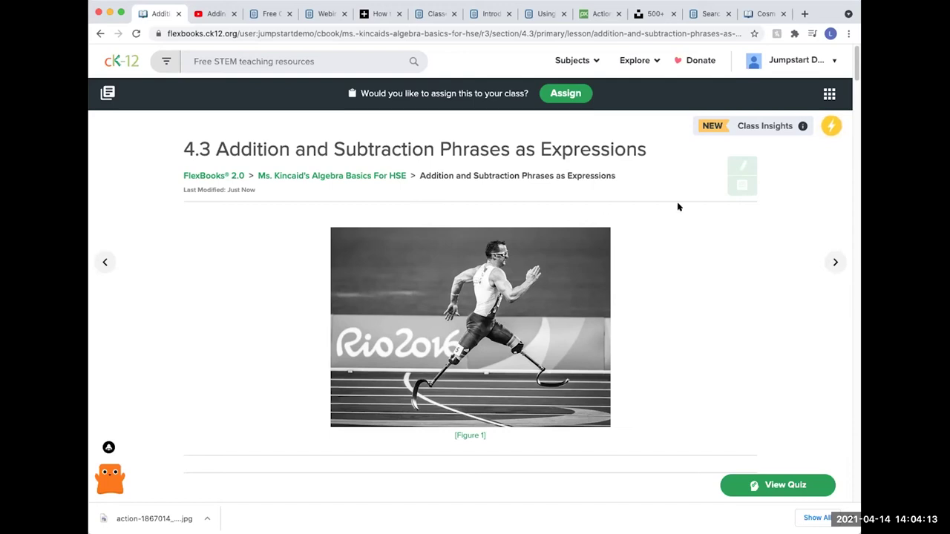
- Reopen the published lesson 4.3 for editing
left_click(830, 94)
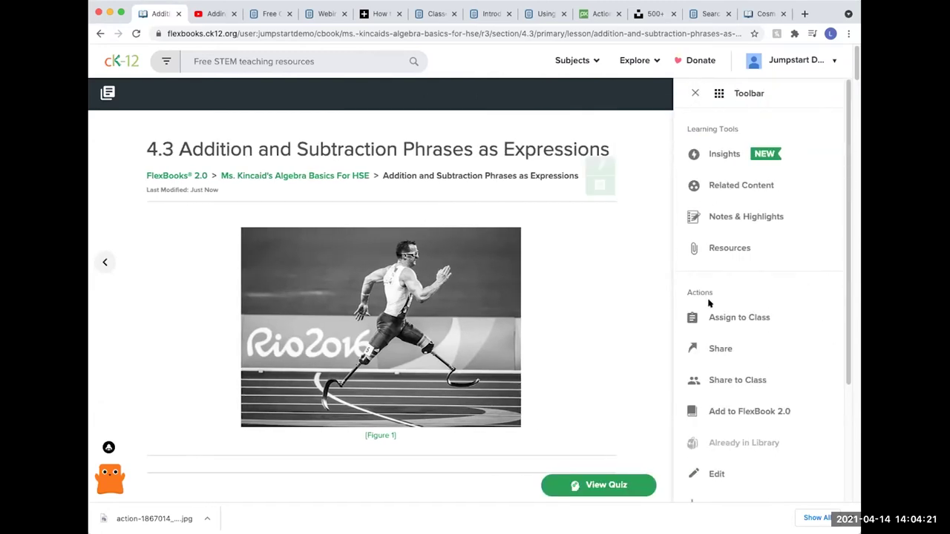
scroll(713, 356, "down", 2)
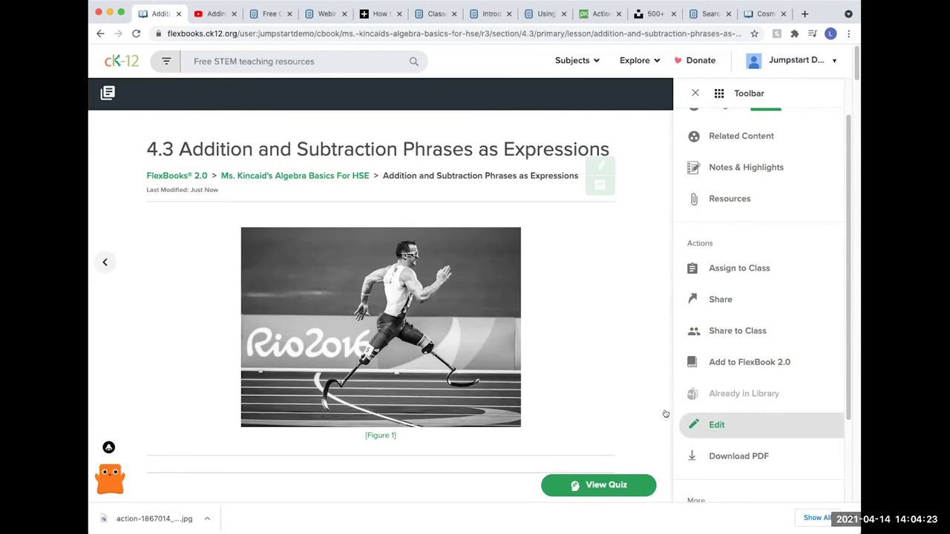
left_click(697, 426)
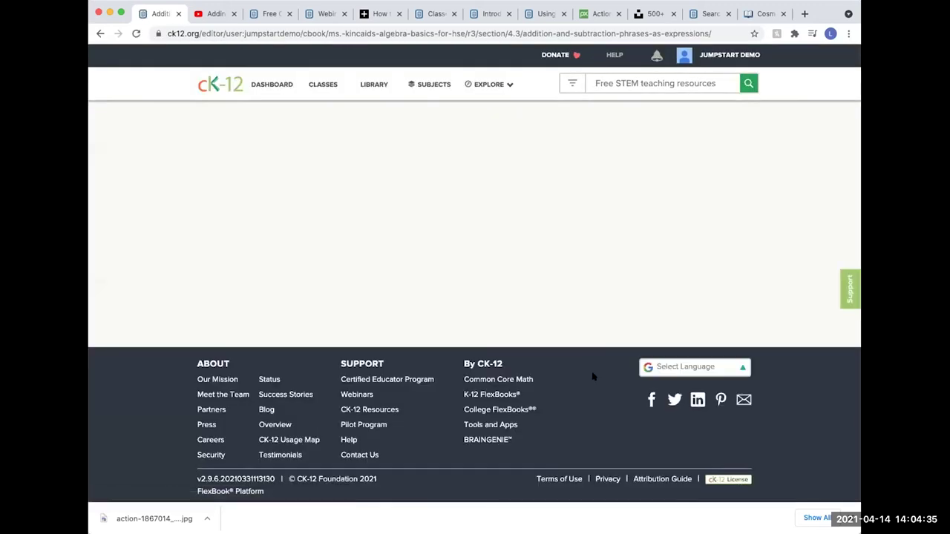
scroll(585, 382, "down", 2)
scroll(586, 389, "up", 2)
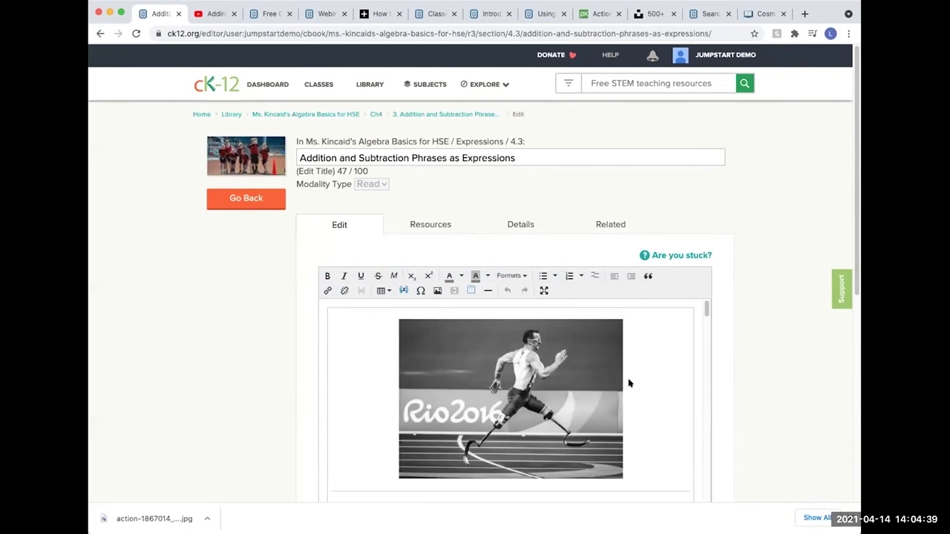
- Change the type of the runner photo at the start of the lesson to inline and apply the image options
scroll(628, 383, "down", 1)
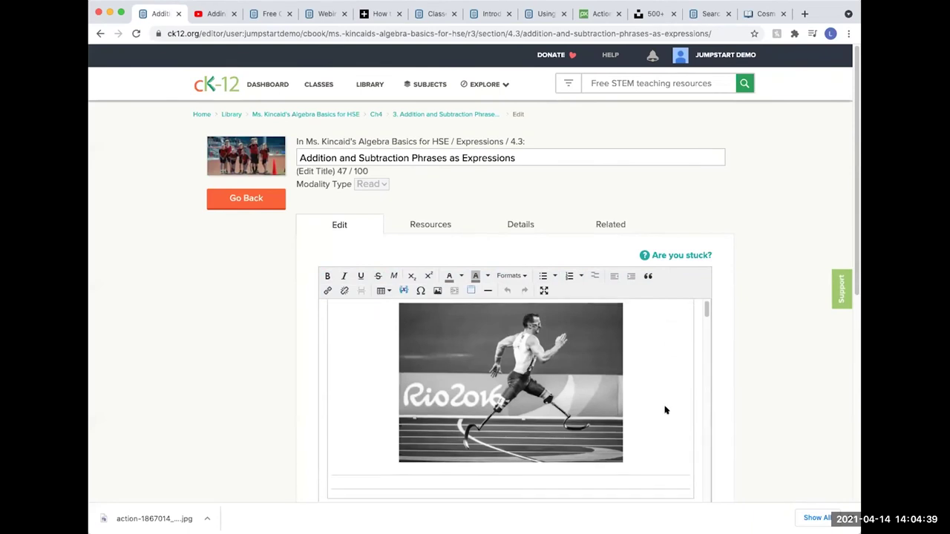
left_click(480, 367)
left_click(437, 290)
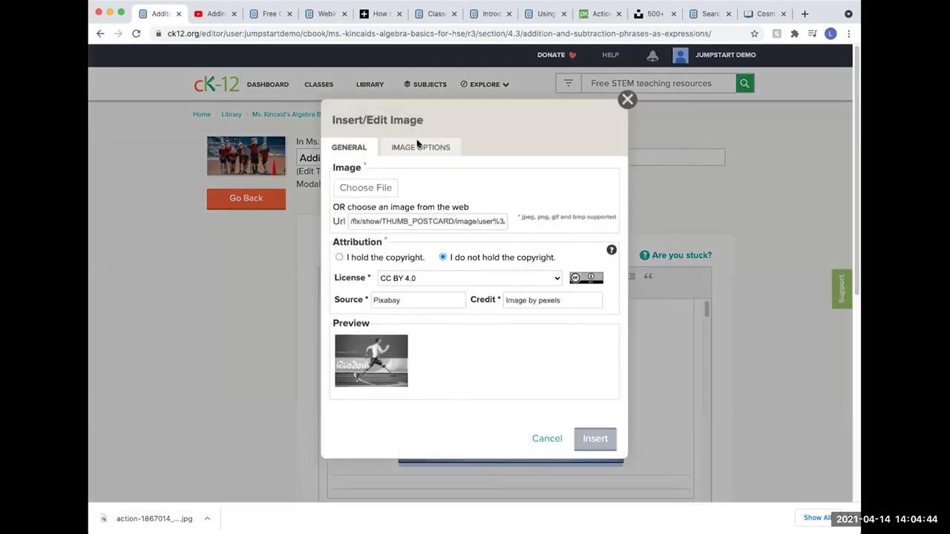
left_click(417, 147)
left_click(420, 173)
left_click(421, 186)
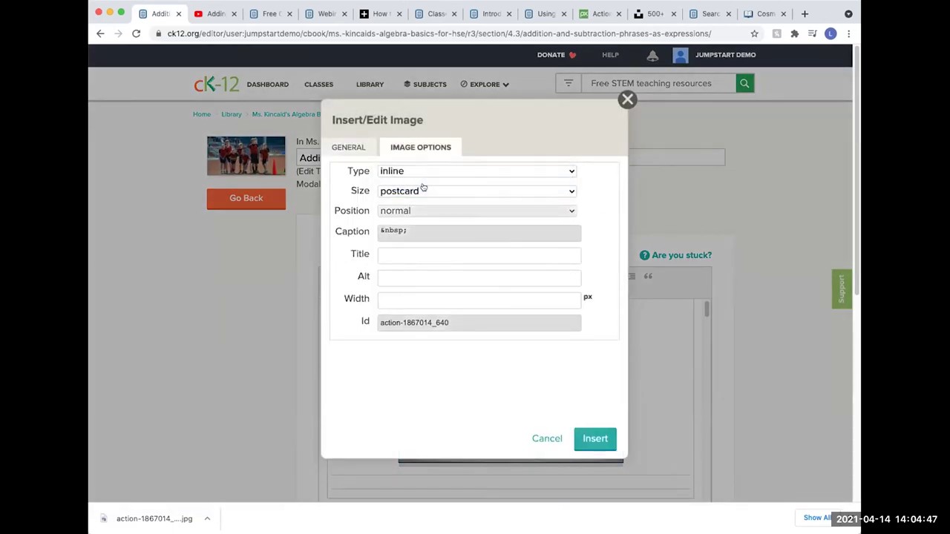
left_click(593, 438)
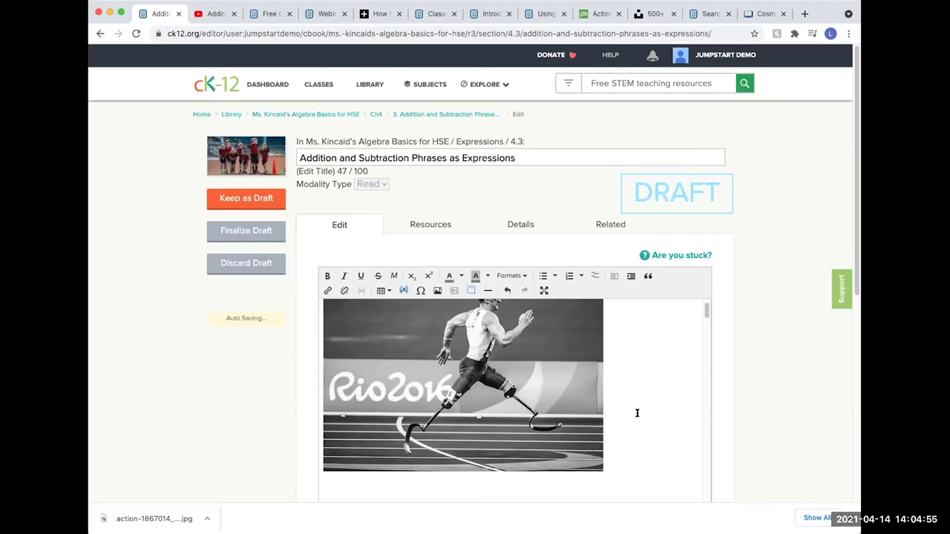
- Finalize the lesson draft again with the inline runner photo
scroll(637, 413, "down", 3)
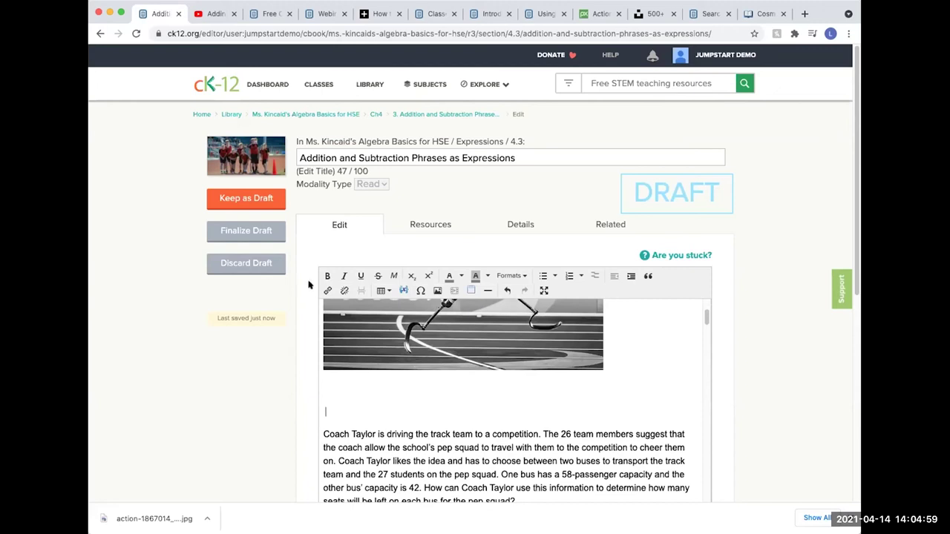
left_click(247, 238)
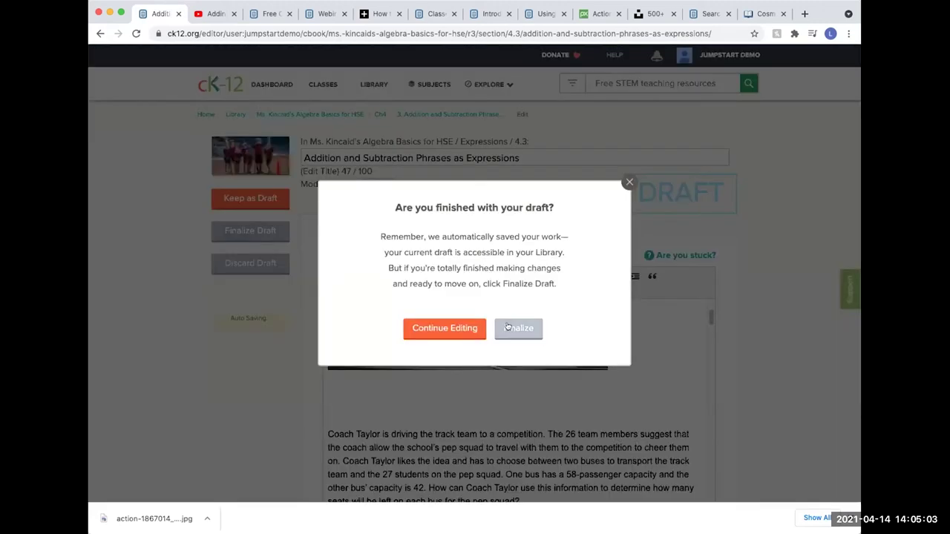
left_click(517, 329)
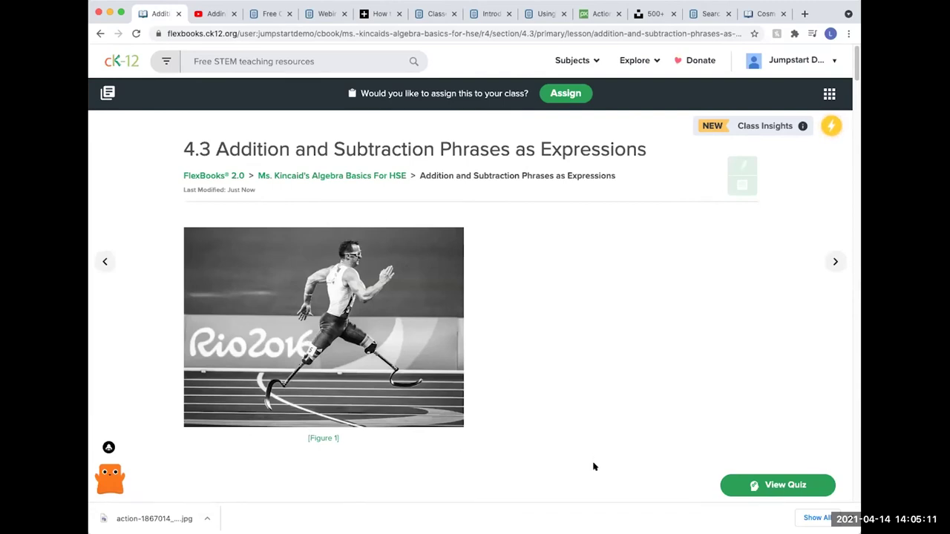
- Check the republished lesson's photo, embedded video and added KQED sentence
scroll(593, 466, "down", 5)
scroll(593, 463, "down", 10)
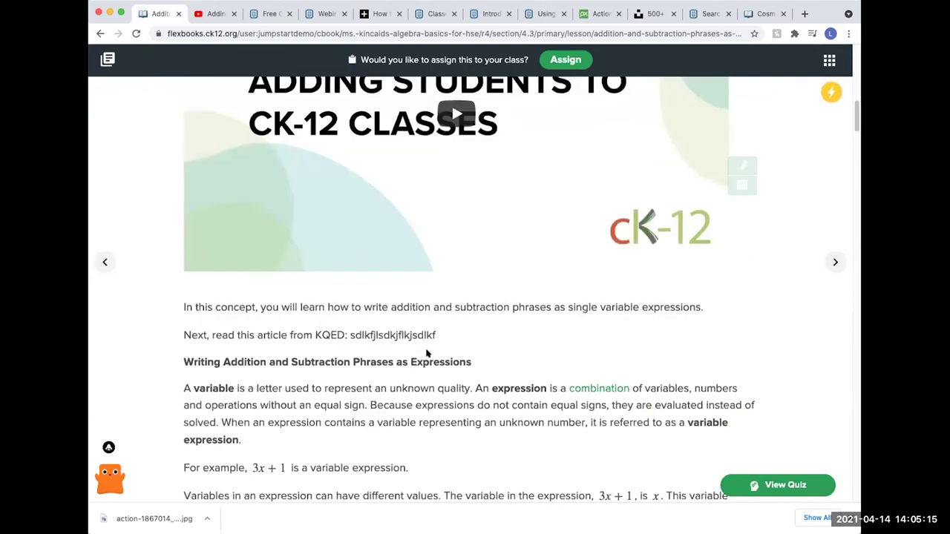
scroll(427, 354, "down", 3)
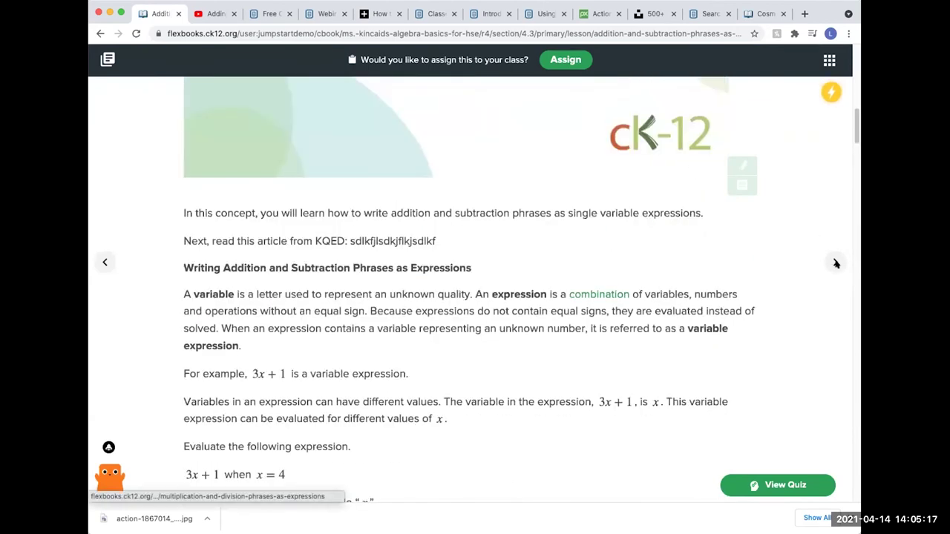
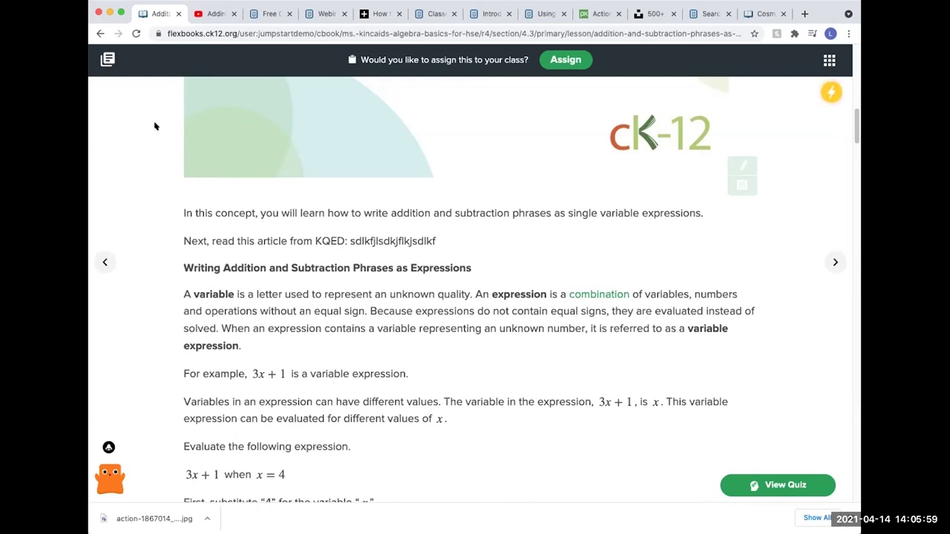
scroll(155, 126, "up", 1)
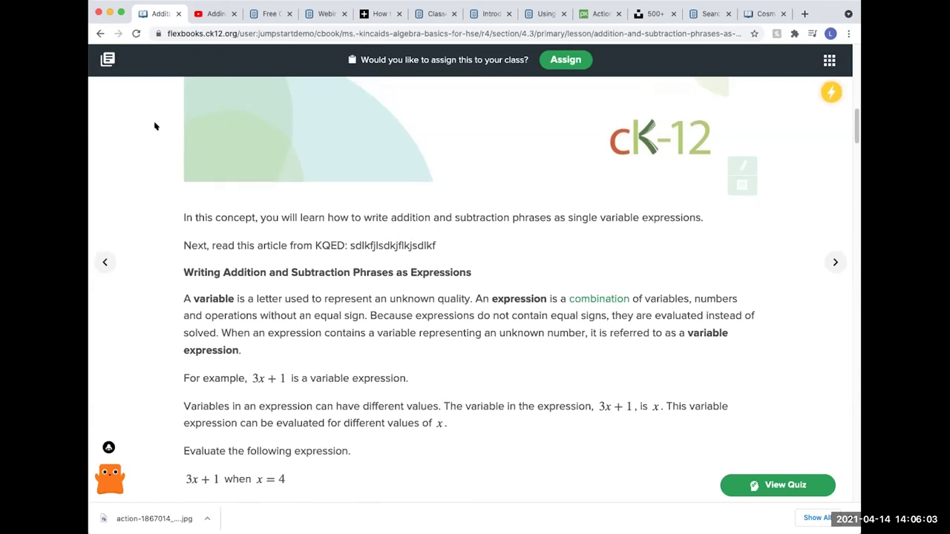
scroll(155, 126, "up", 5)
scroll(155, 126, "up", 6)
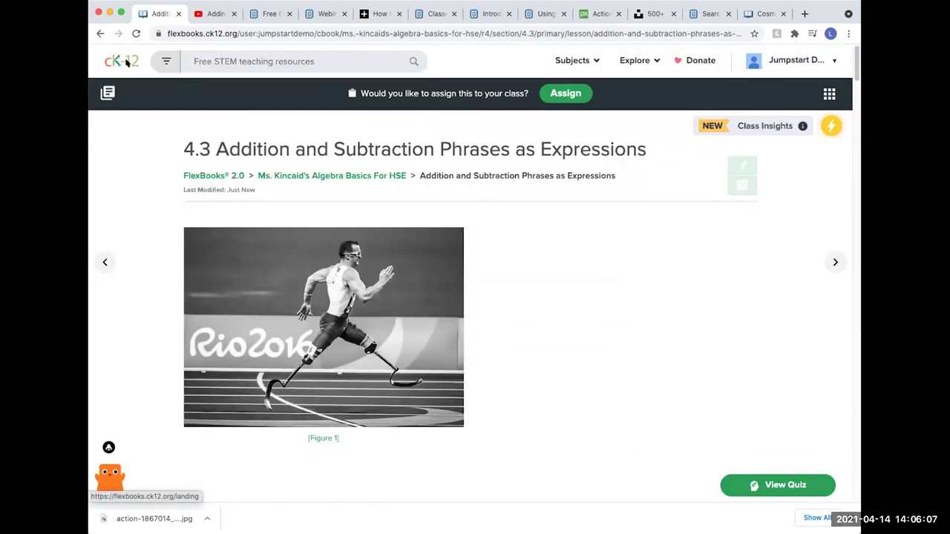
- Go to the CK-12 teacher home page and review the resource types offered for exploring
left_click(127, 63)
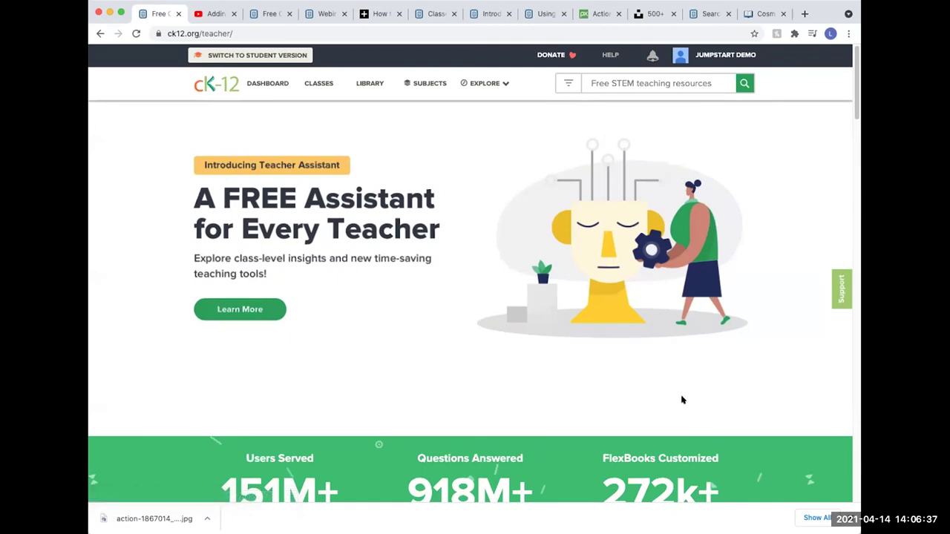
scroll(485, 350, "down", 1)
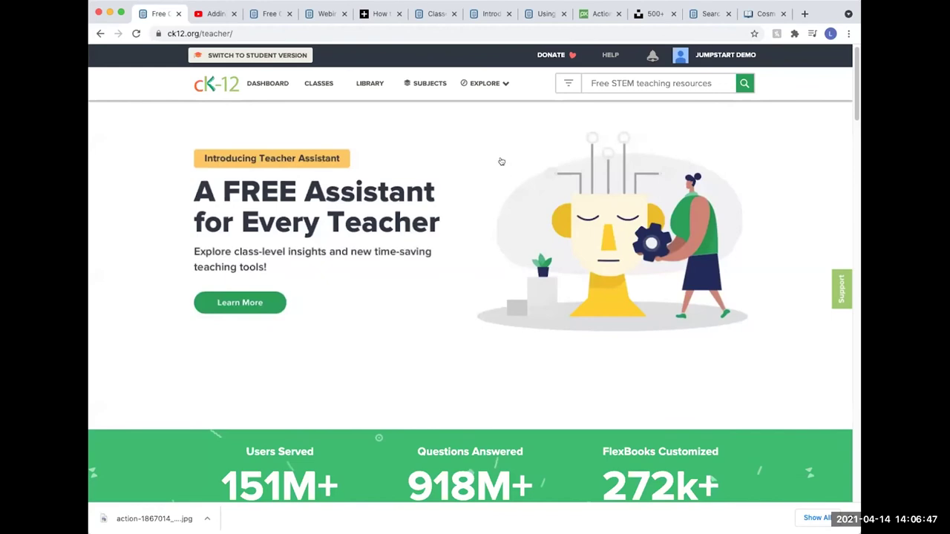
mouse_move(486, 83)
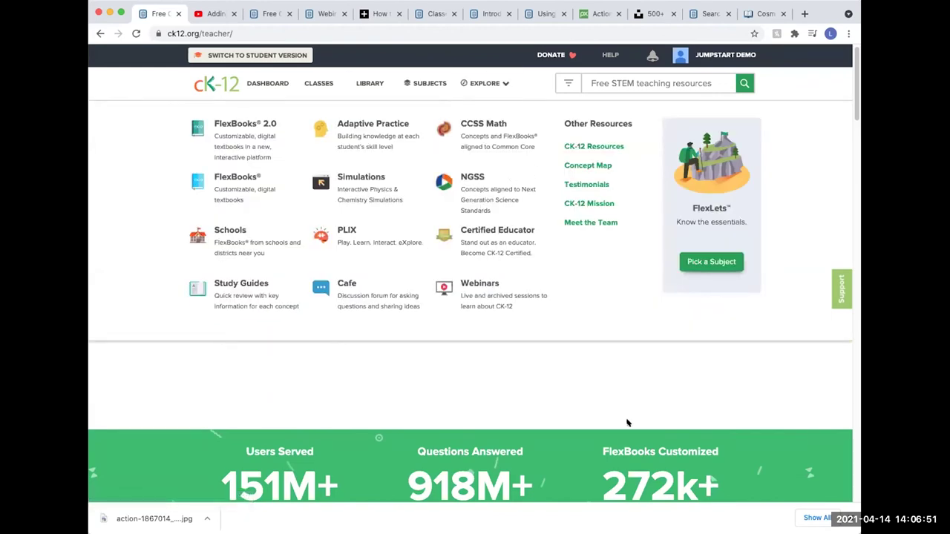
left_click(656, 390)
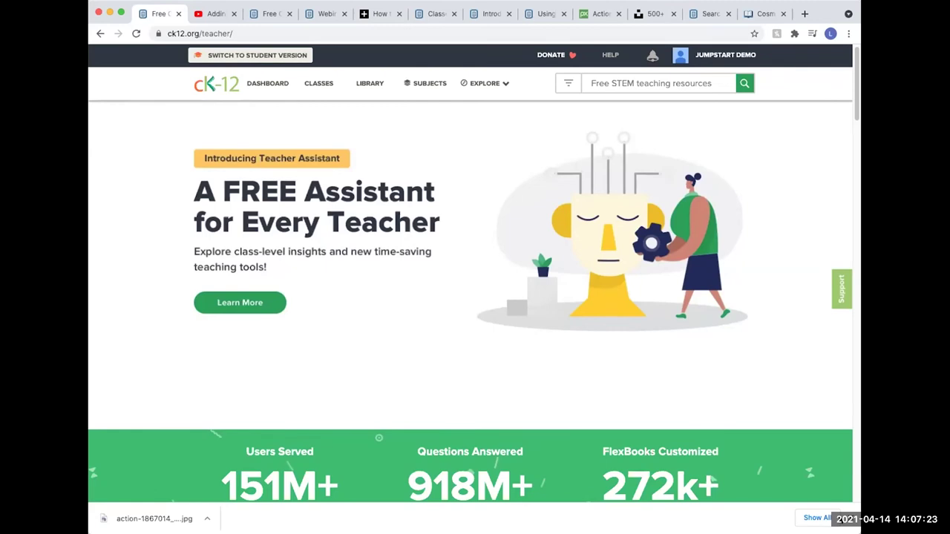
- Dismiss the browser's download bar and examine the "What Do You Want to Teach Today?" subject list on the home page
left_click(848, 518)
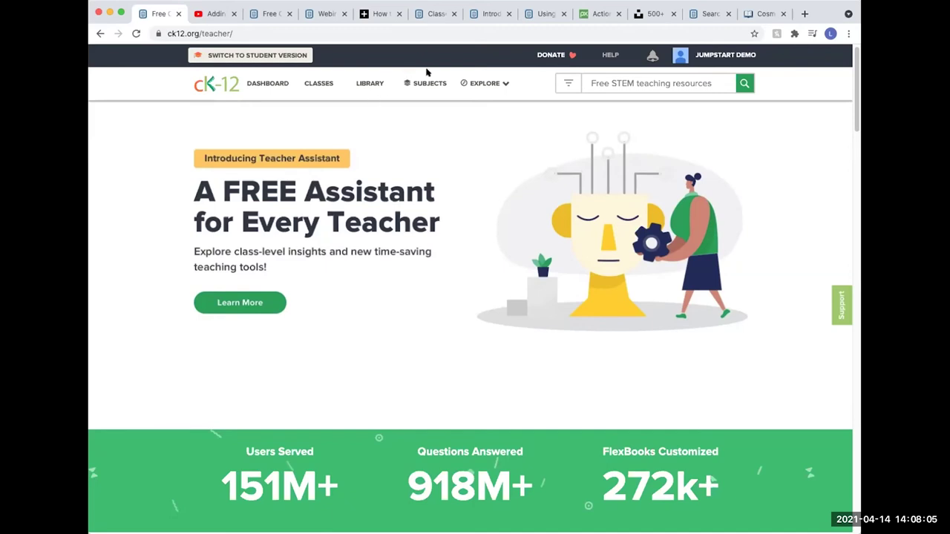
scroll(405, 231, "down", 4)
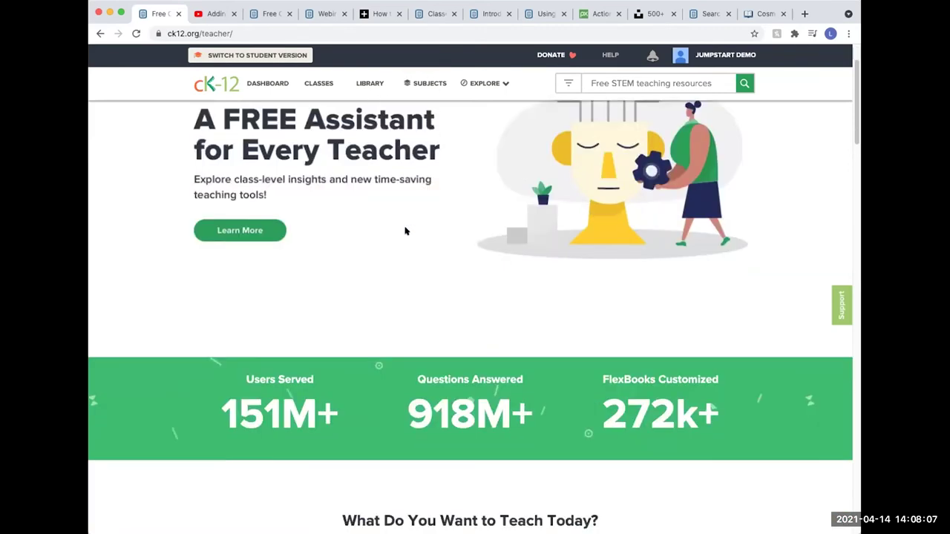
scroll(425, 250, "down", 5)
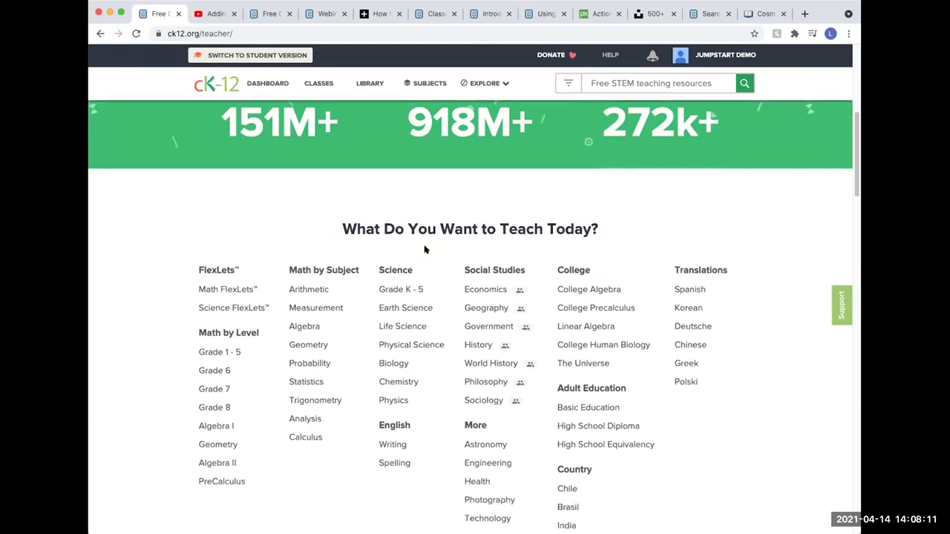
- Search the CK-12 site for "language arts" teaching resources
scroll(425, 249, "down", 1)
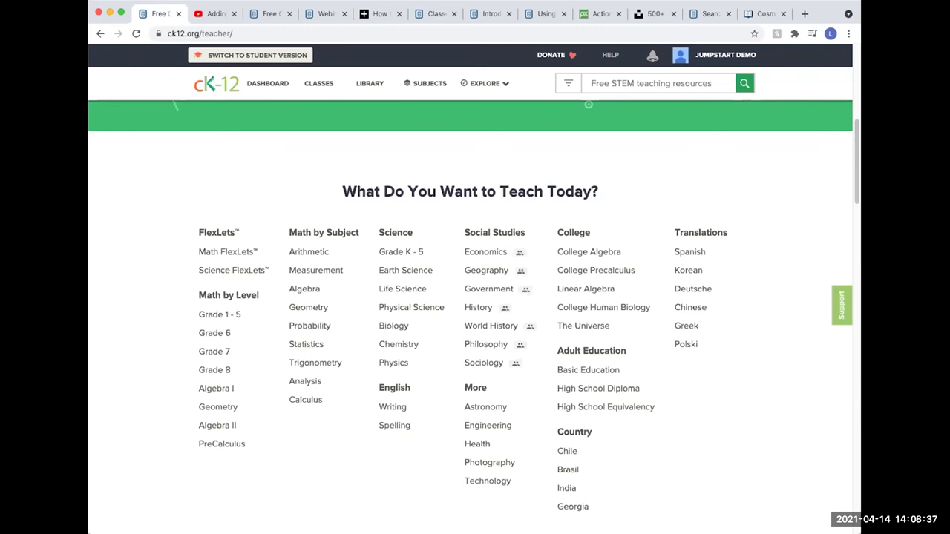
scroll(690, 163, "up", 5)
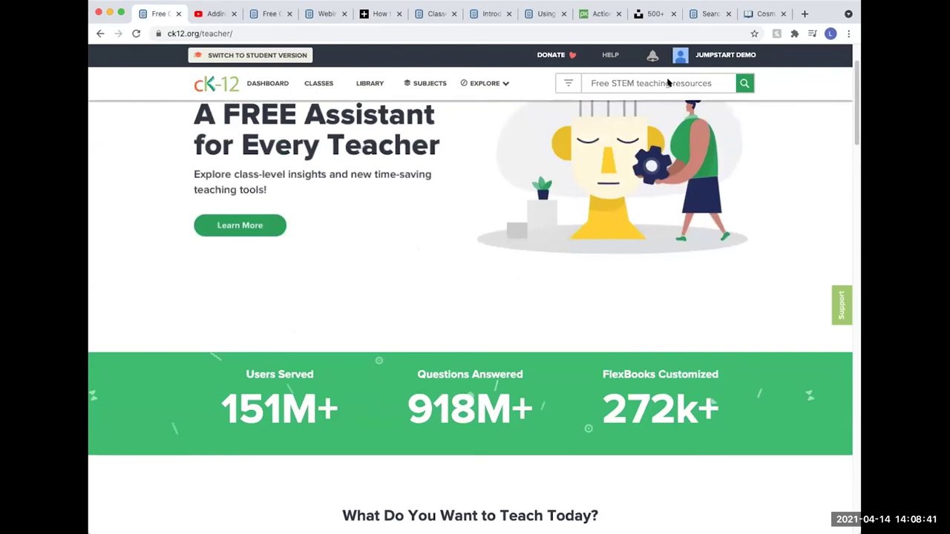
left_click(668, 83)
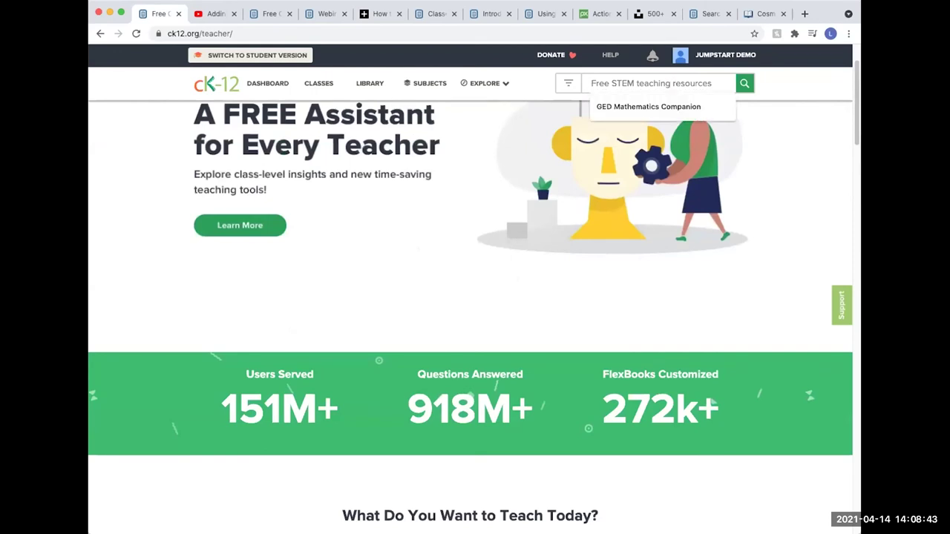
type("language arts")
key("Return")
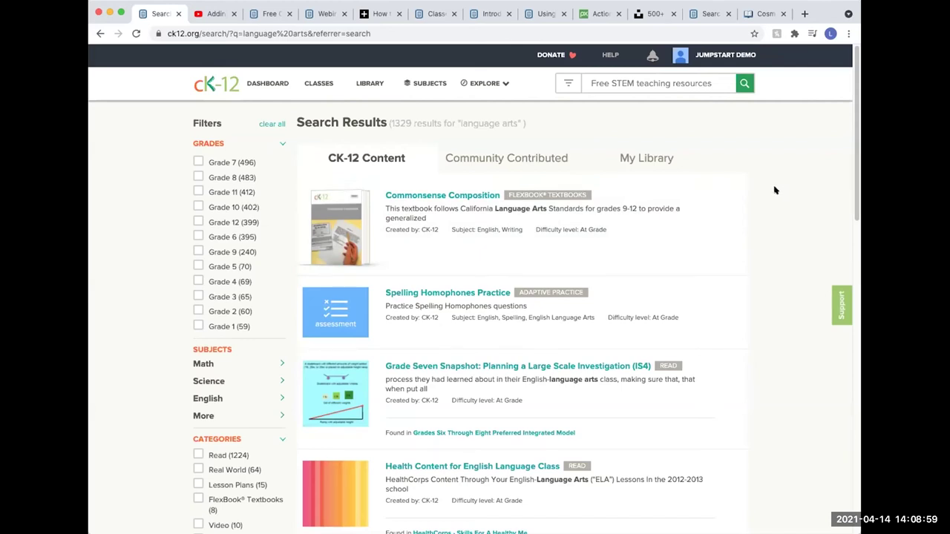
- Open the community-contributed FlexBook "6th Grade Language Arts: Writing" from the results and review its table of contents and available actions
left_click(507, 160)
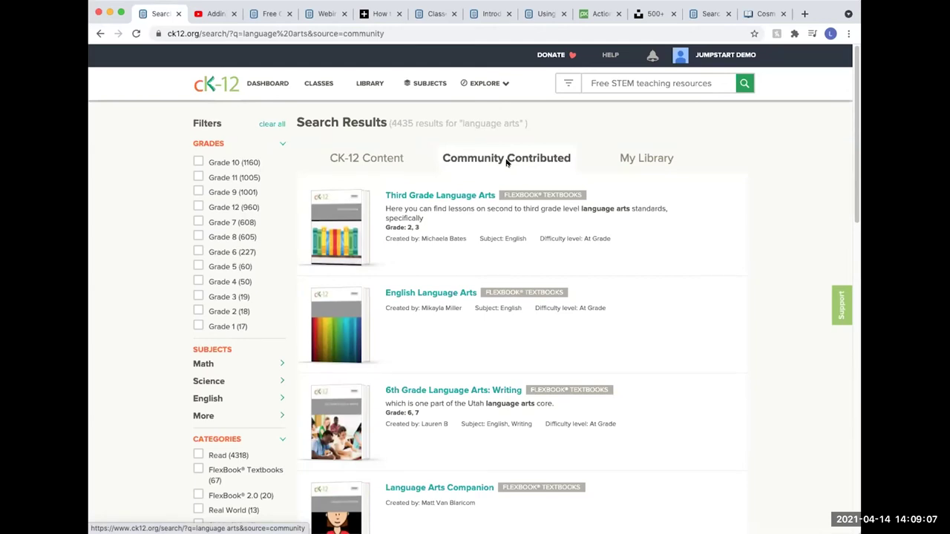
scroll(503, 175, "down", 3)
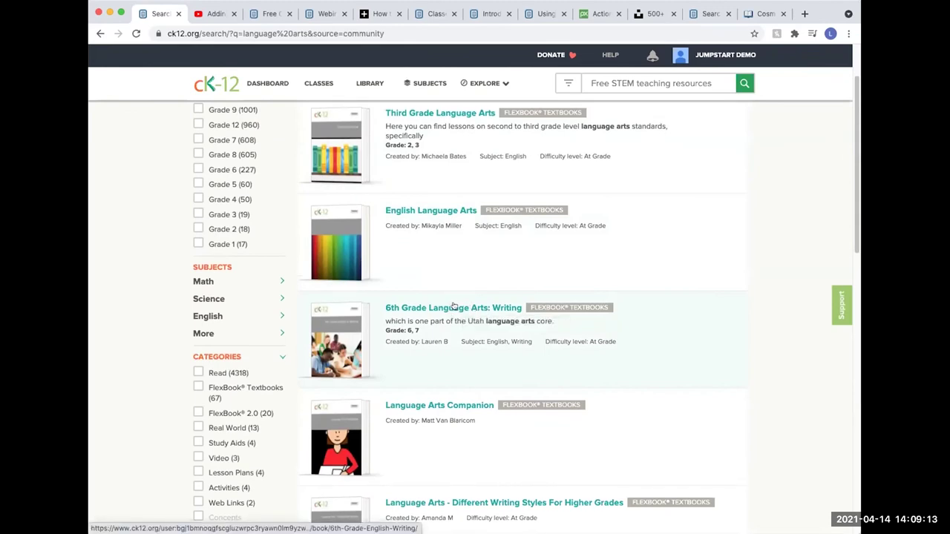
left_click(452, 307)
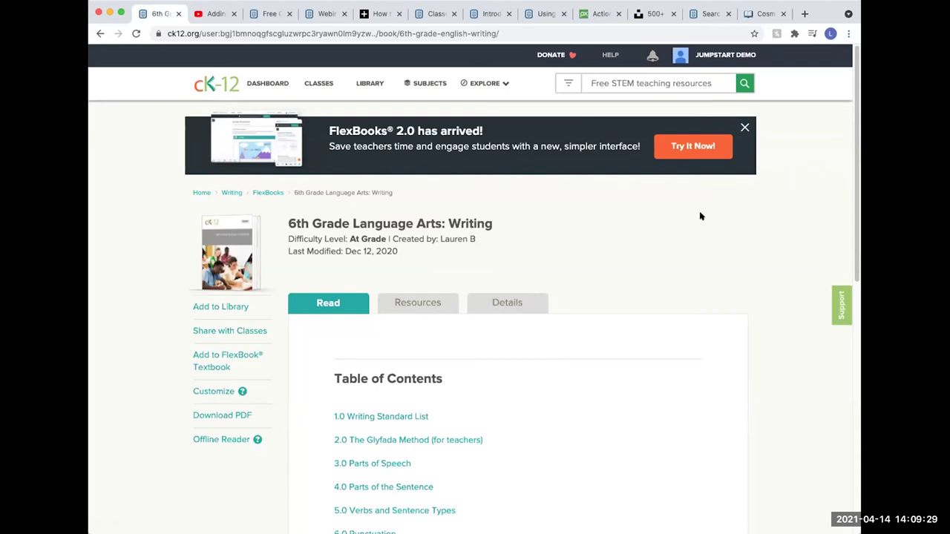
scroll(518, 249, "down", 1)
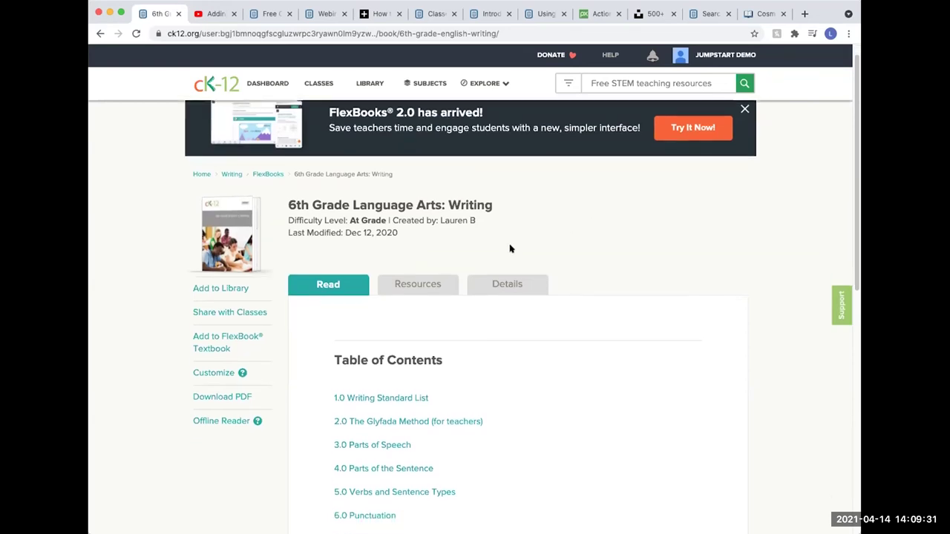
scroll(549, 249, "down", 3)
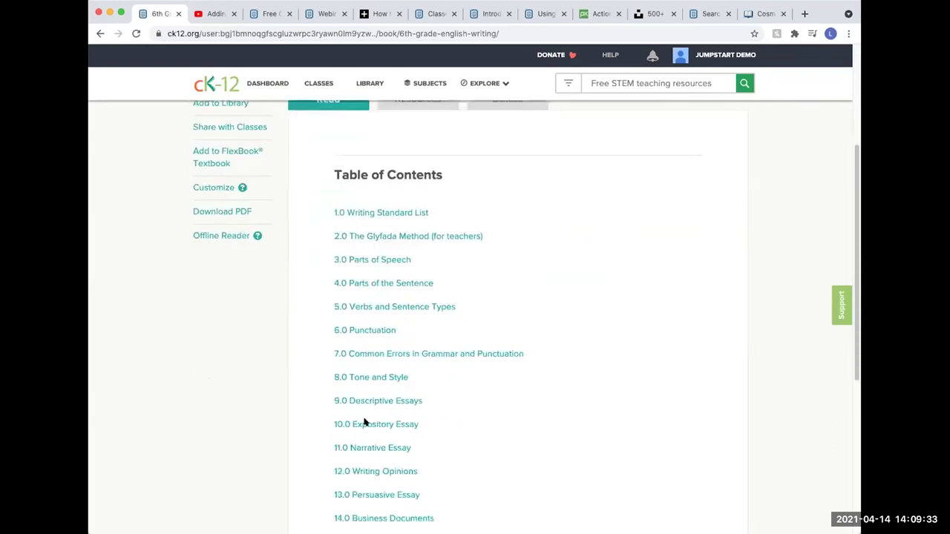
scroll(368, 301, "up", 4)
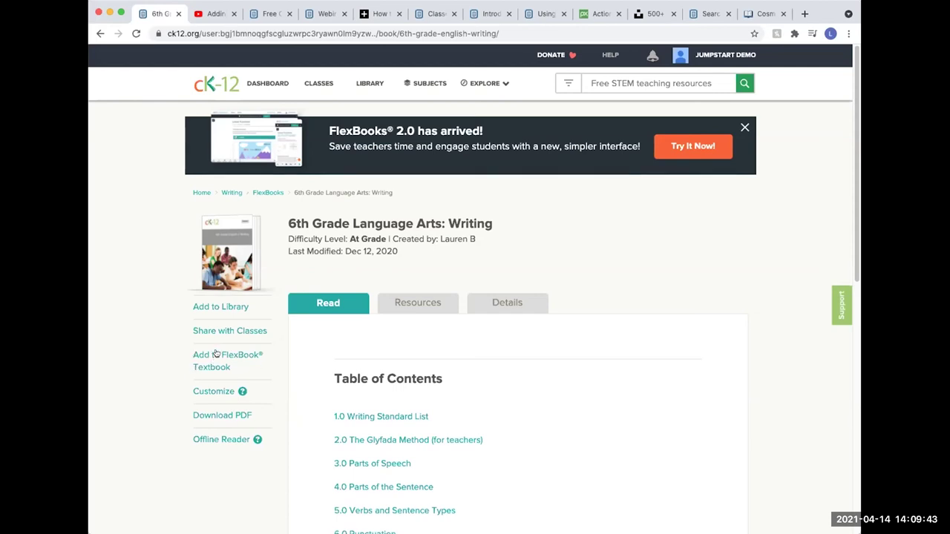
scroll(336, 357, "down", 1)
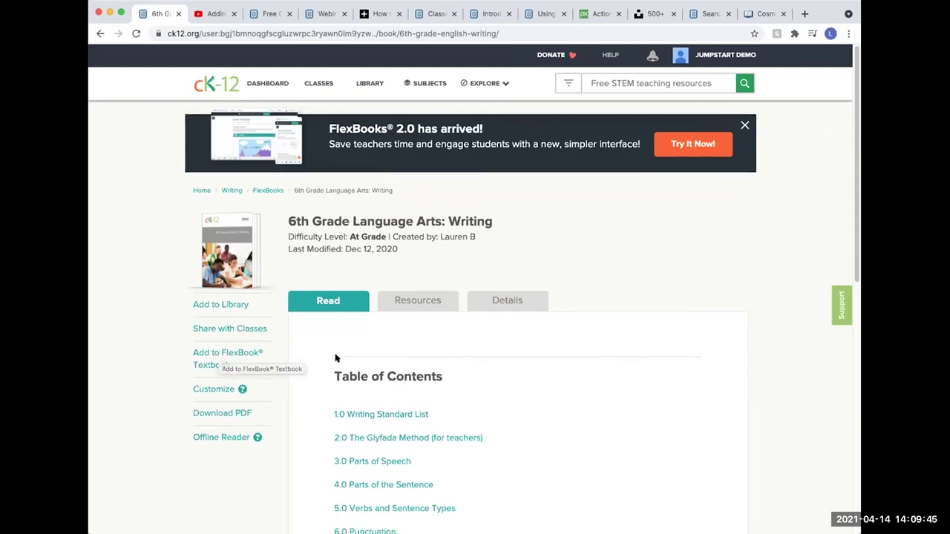
scroll(335, 357, "down", 1)
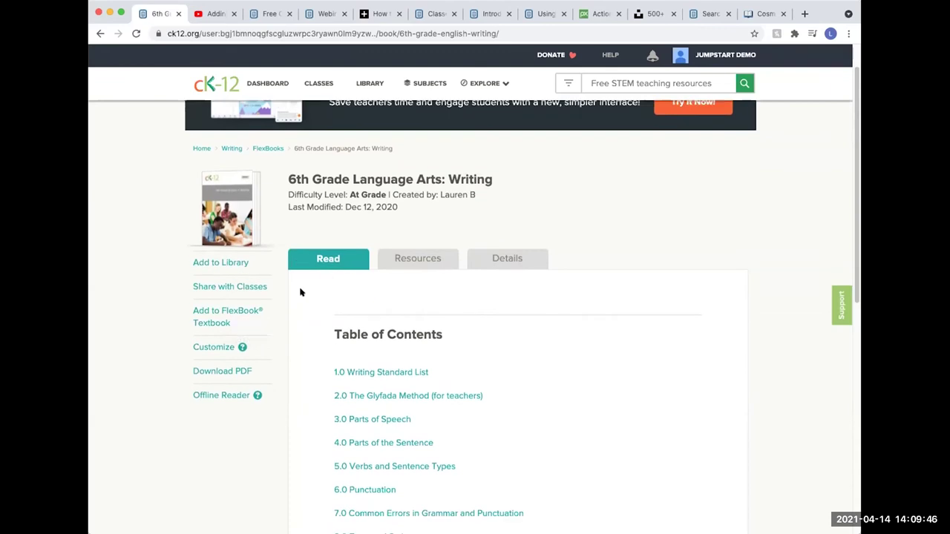
- Add the 6th Grade Language Arts: Writing book to a new FlexBook 2.0 titled "ELA"
left_click(212, 310)
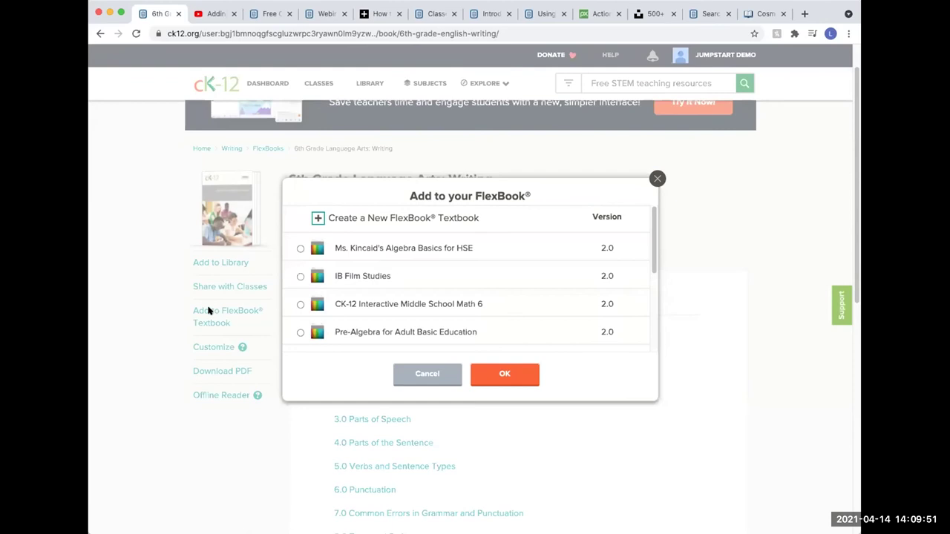
left_click(300, 277)
left_click(317, 218)
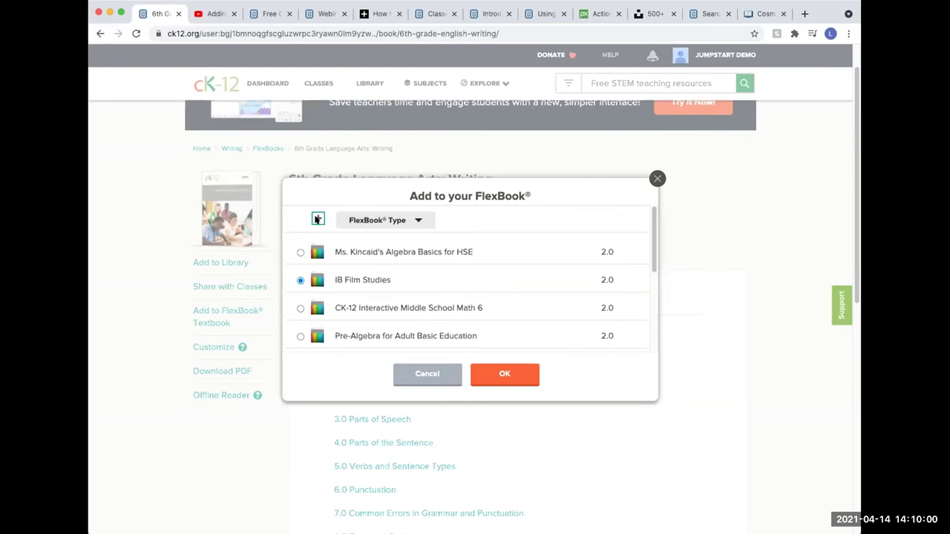
left_click(426, 222)
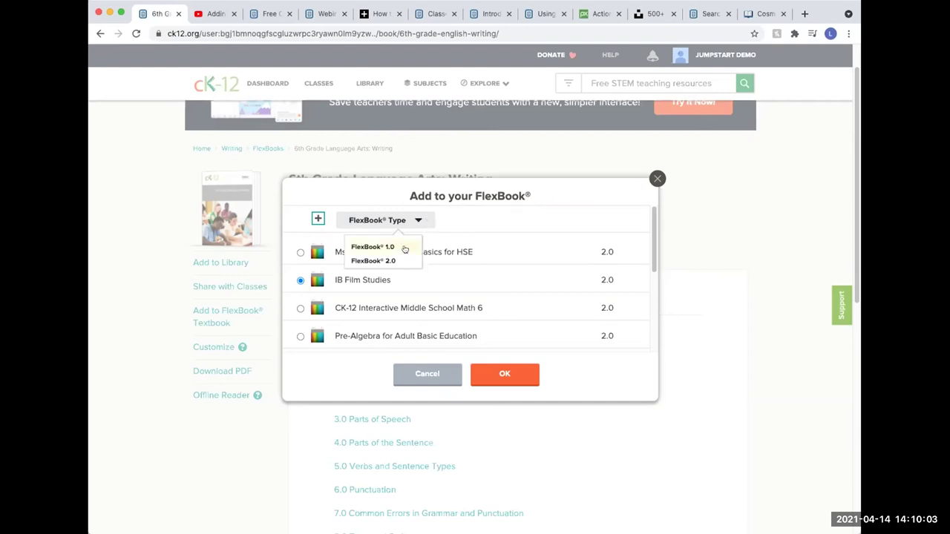
left_click(369, 260)
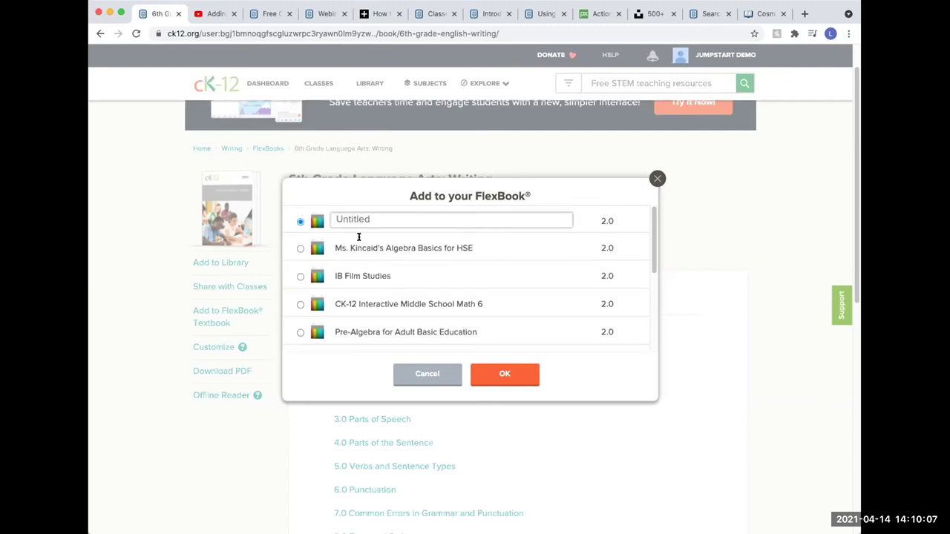
left_click(341, 219)
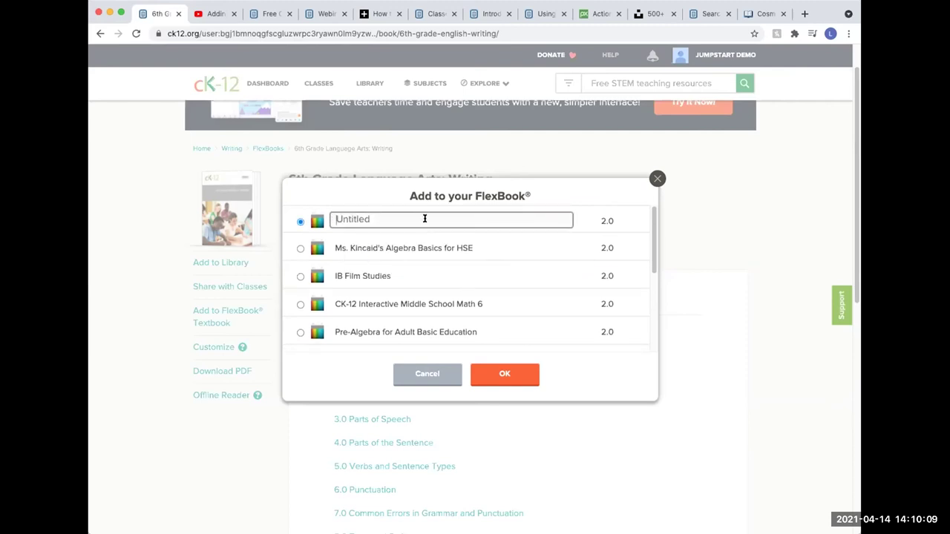
type("Untitled")
type("ELA")
left_click(508, 380)
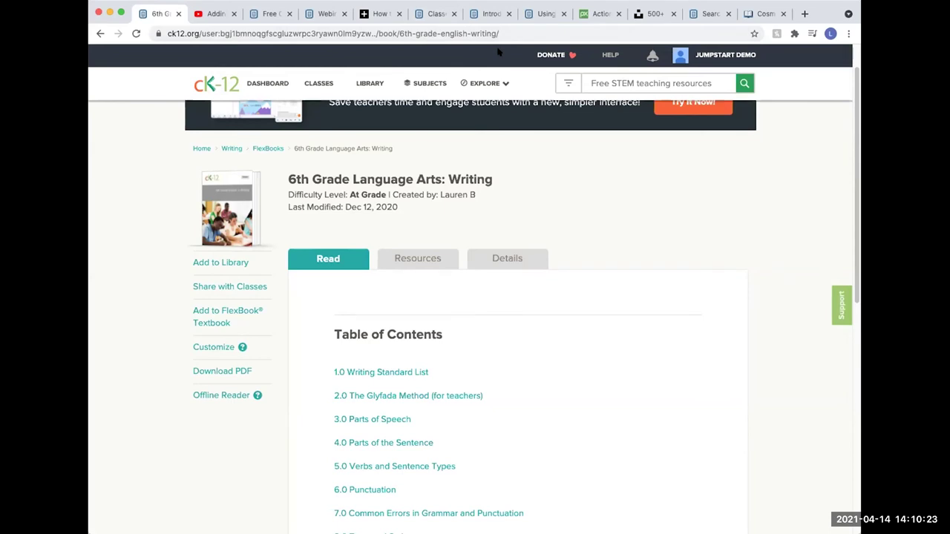
- Open the ELA FlexBook from the library and look through its chapter list
left_click(363, 87)
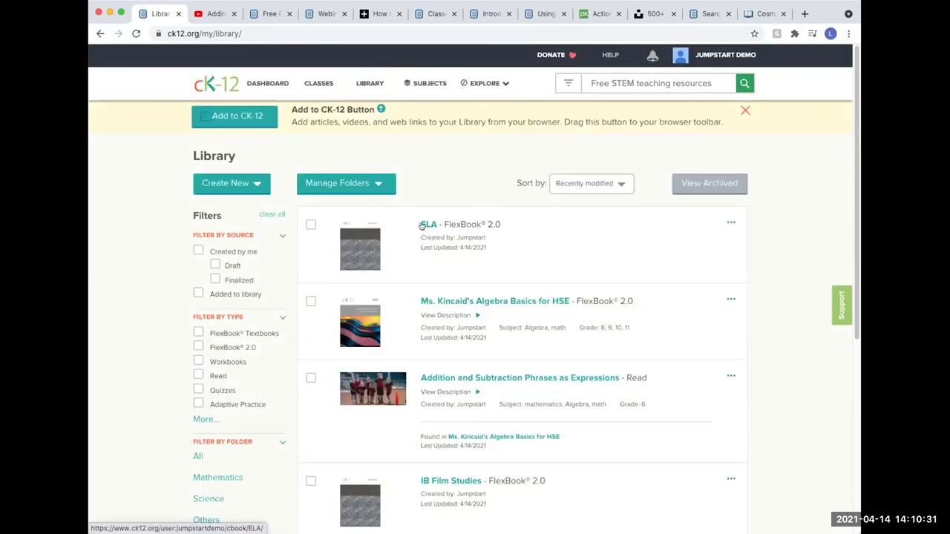
left_click(421, 225)
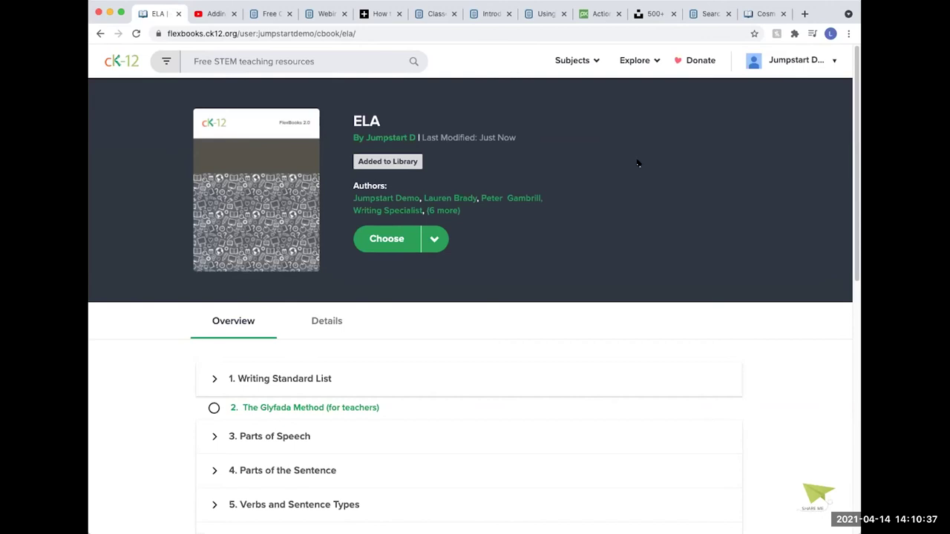
scroll(173, 186, "down", 4)
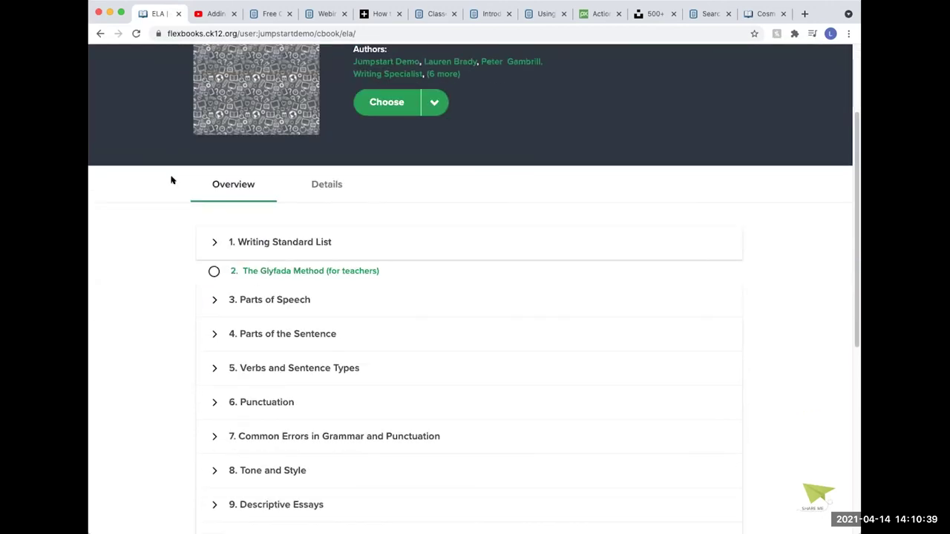
scroll(171, 180, "down", 5)
scroll(170, 180, "up", 7)
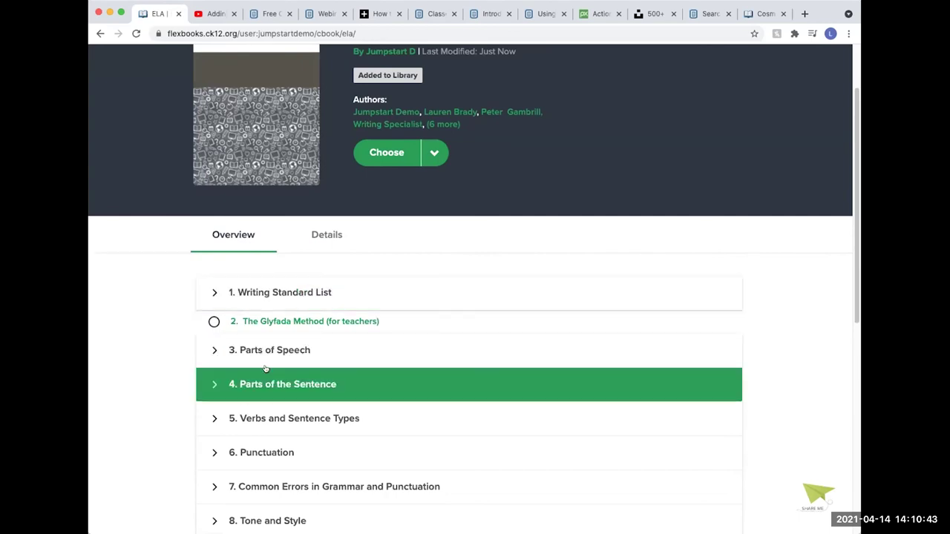
scroll(252, 356, "down", 2)
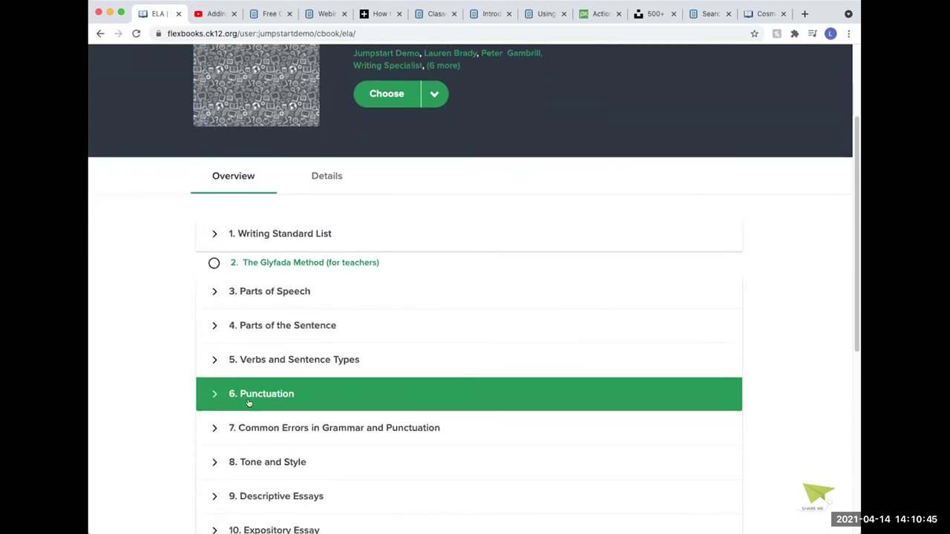
scroll(248, 402, "down", 5)
scroll(235, 239, "up", 9)
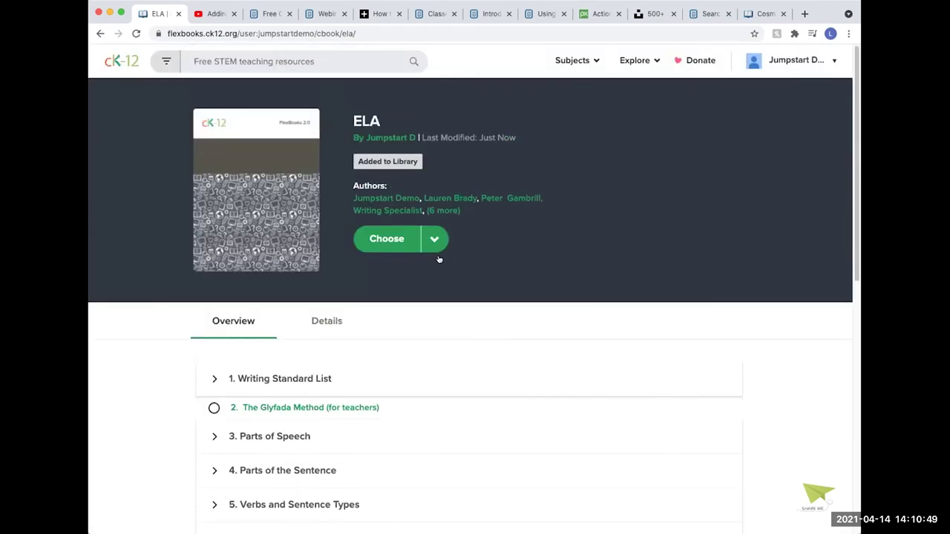
- Open the ELA FlexBook for editing and search the CK-12 library for "language arts" content to add
left_click(434, 239)
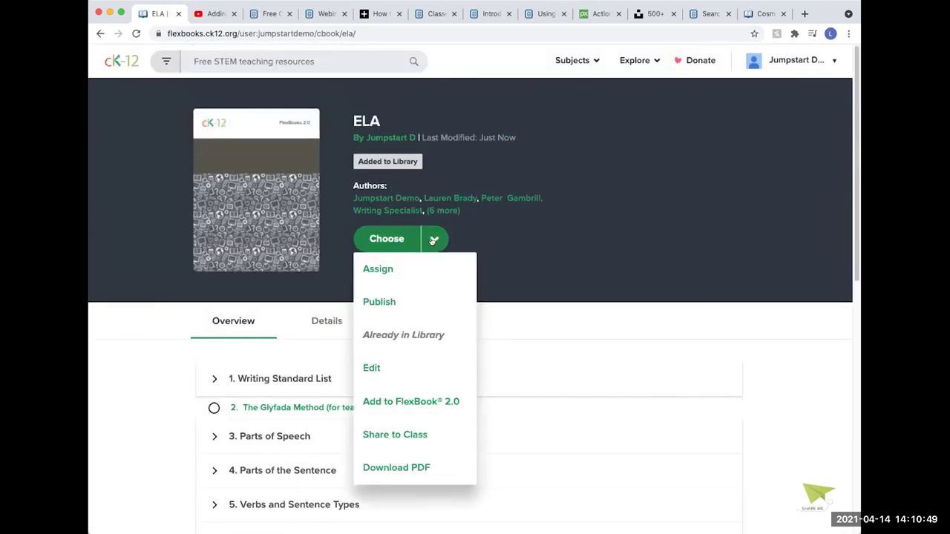
left_click(371, 368)
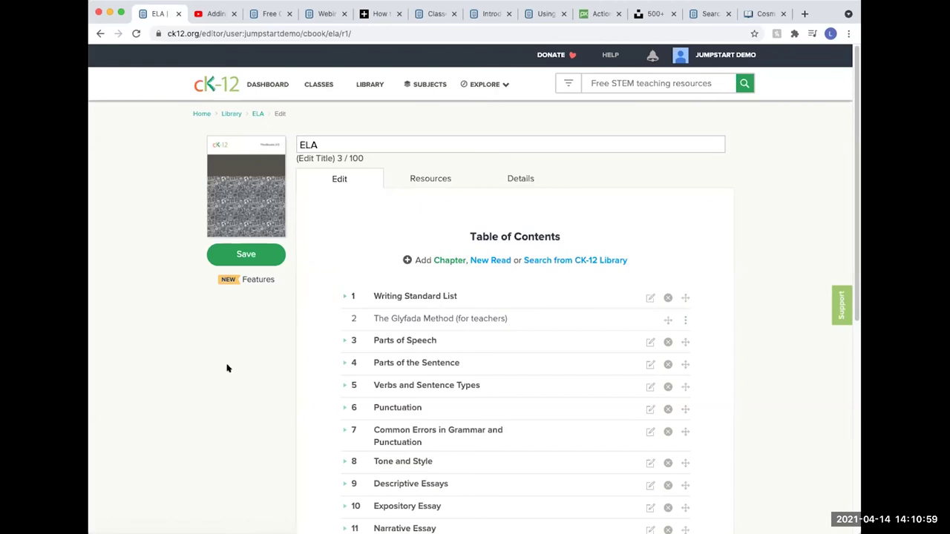
left_click(561, 260)
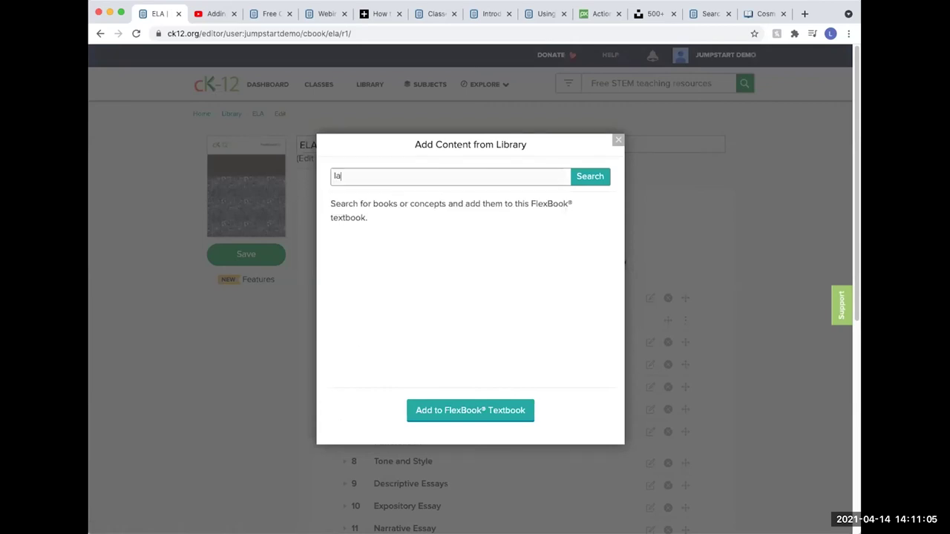
type("language arts")
key("Return")
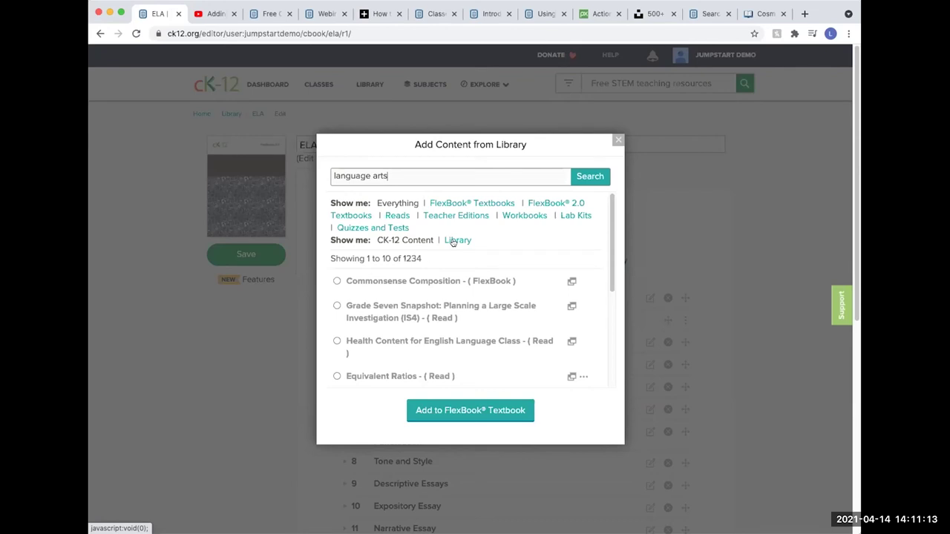
- Filter the library results to Reads, select Evaluating Expressions, and close the search without adding it
left_click(397, 216)
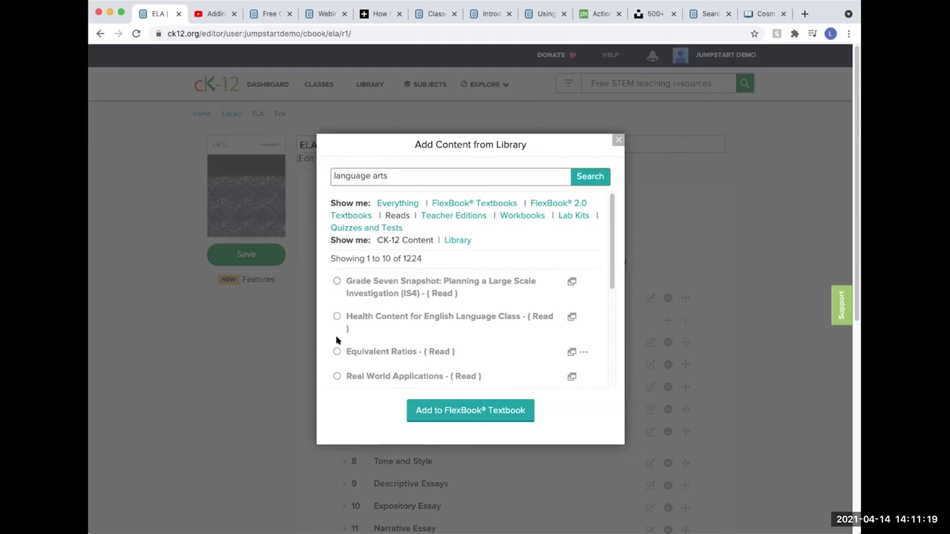
scroll(340, 339, "down", 5)
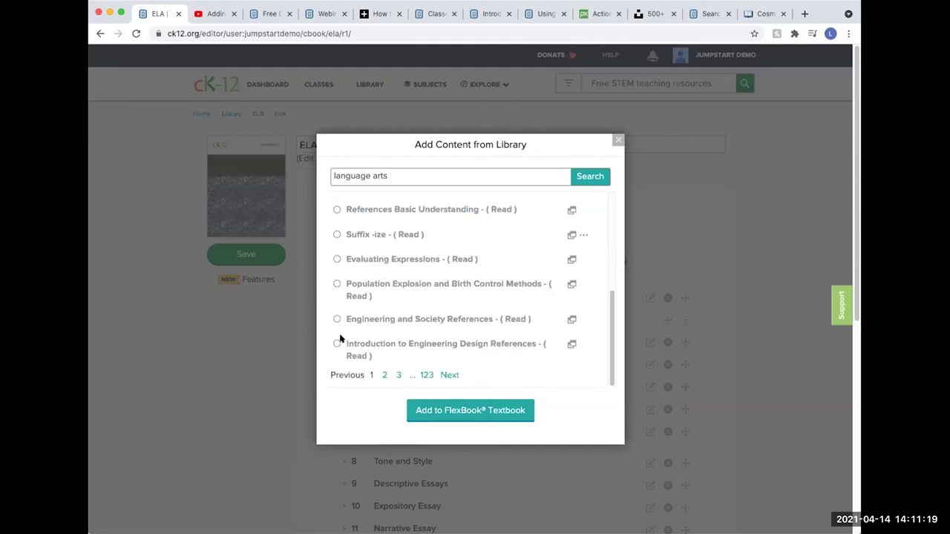
left_click(336, 258)
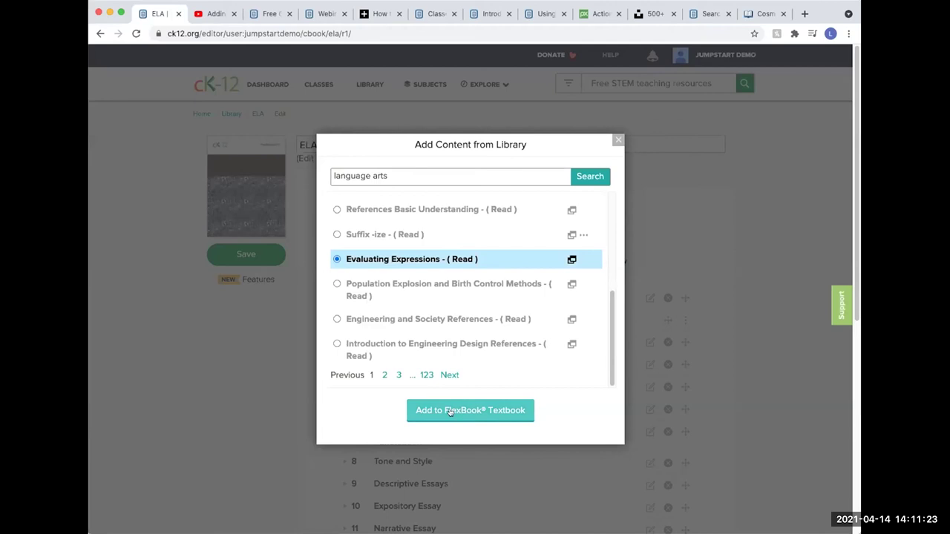
left_click(618, 139)
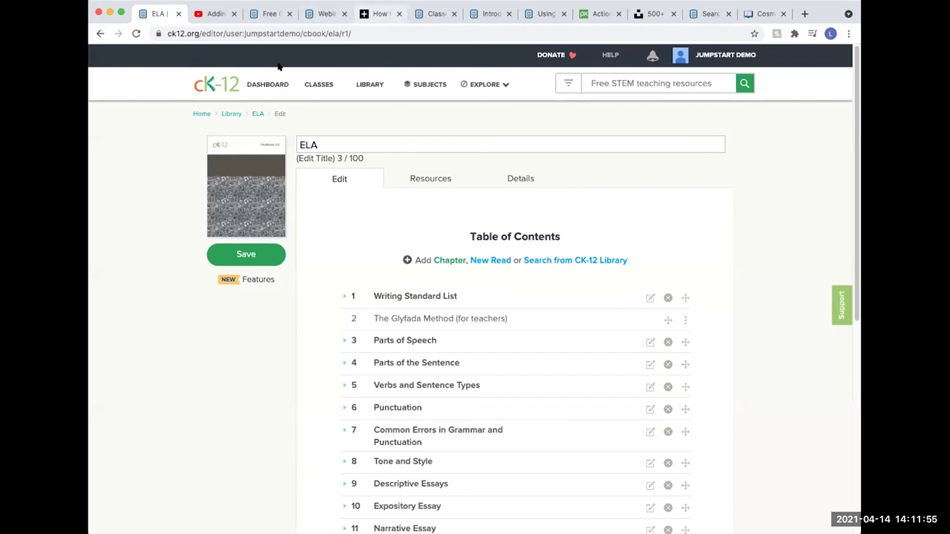
- Leave the ELA editor without saving and return to the subject list on the teacher home page
left_click(223, 88)
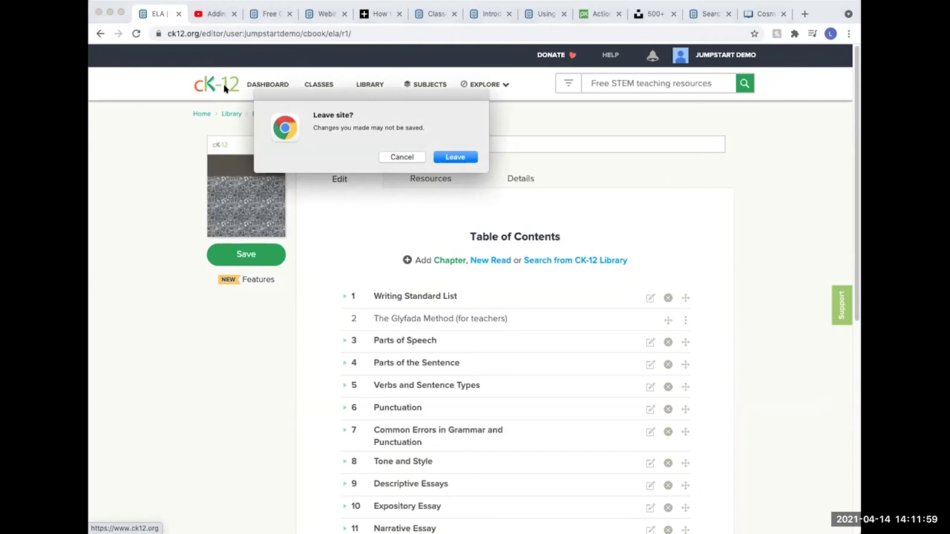
left_click(454, 158)
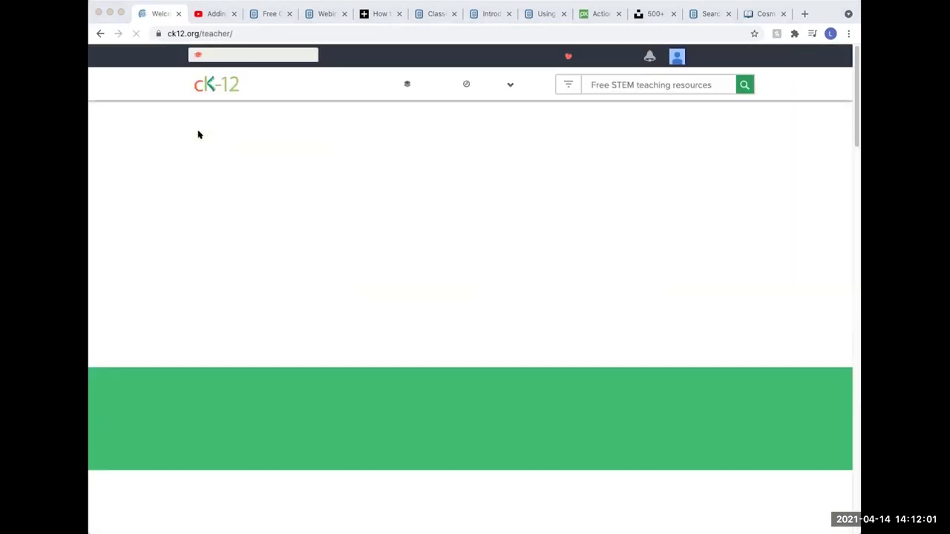
scroll(570, 332, "down", 5)
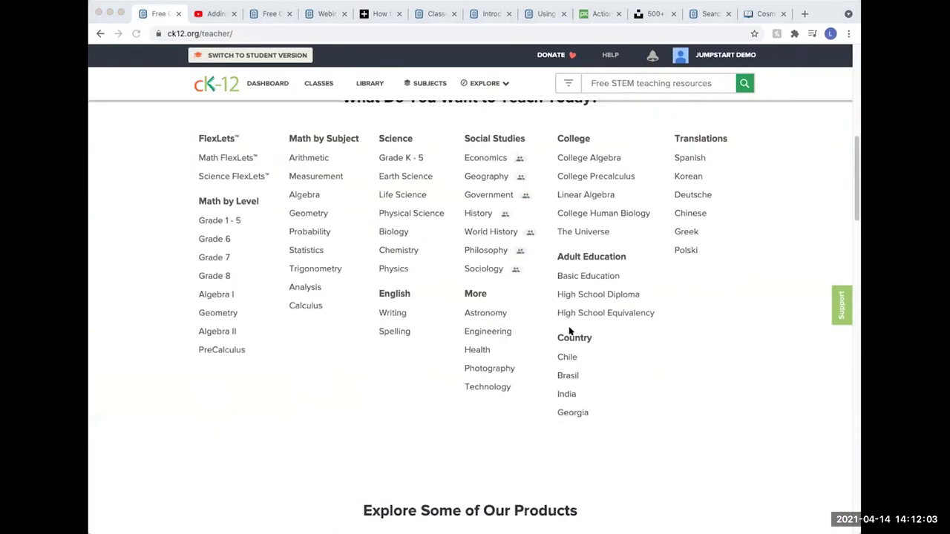
- Open the Adult Basic Education page from the subject list and choose the Algebra 1 for High School Diploma FlexBook
left_click(602, 279)
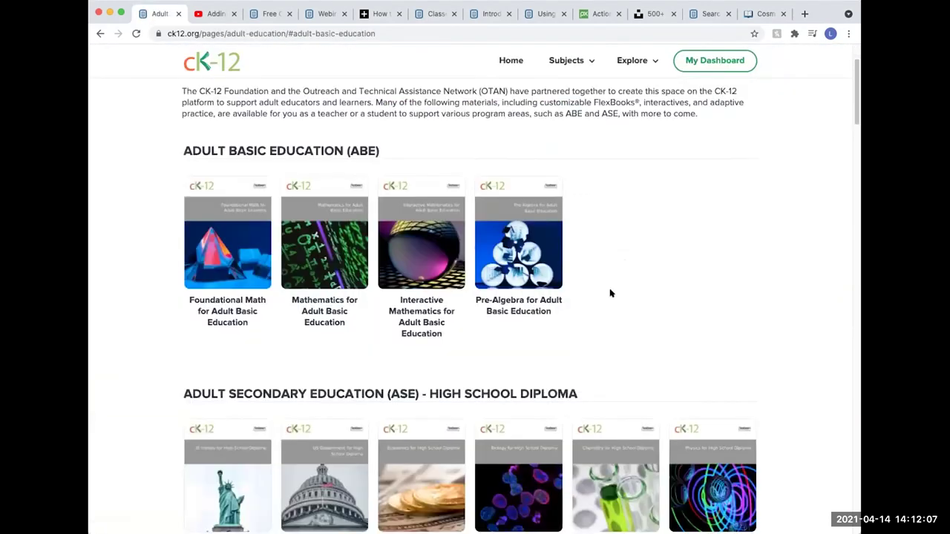
scroll(571, 306, "down", 3)
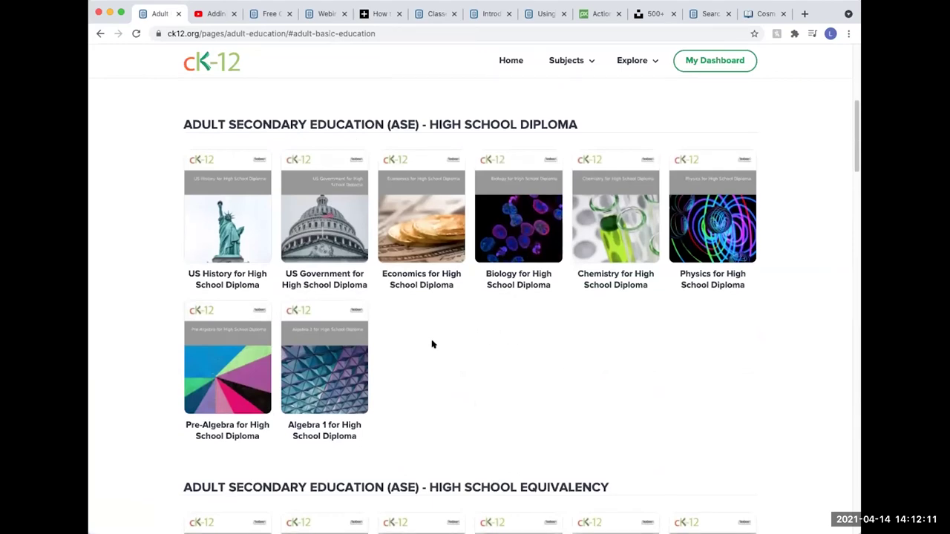
scroll(433, 343, "down", 1)
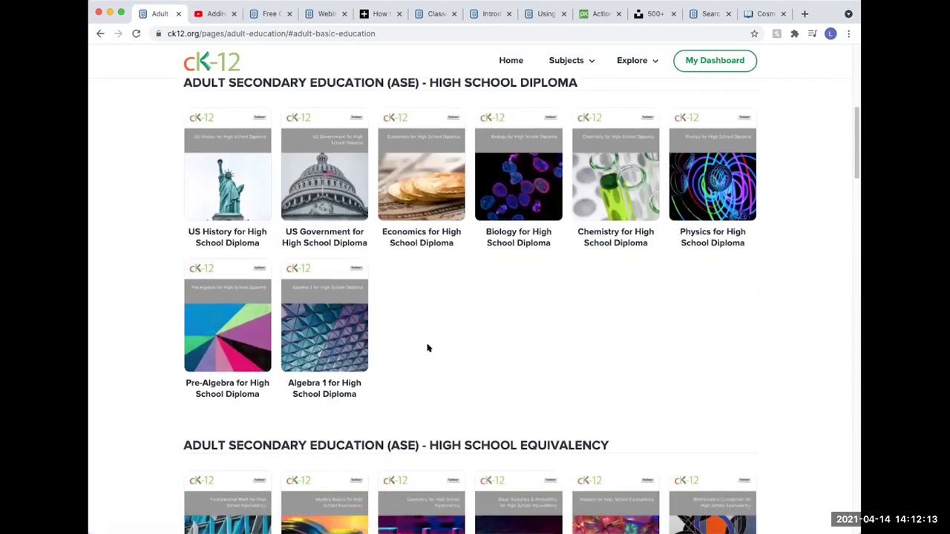
left_click(362, 380)
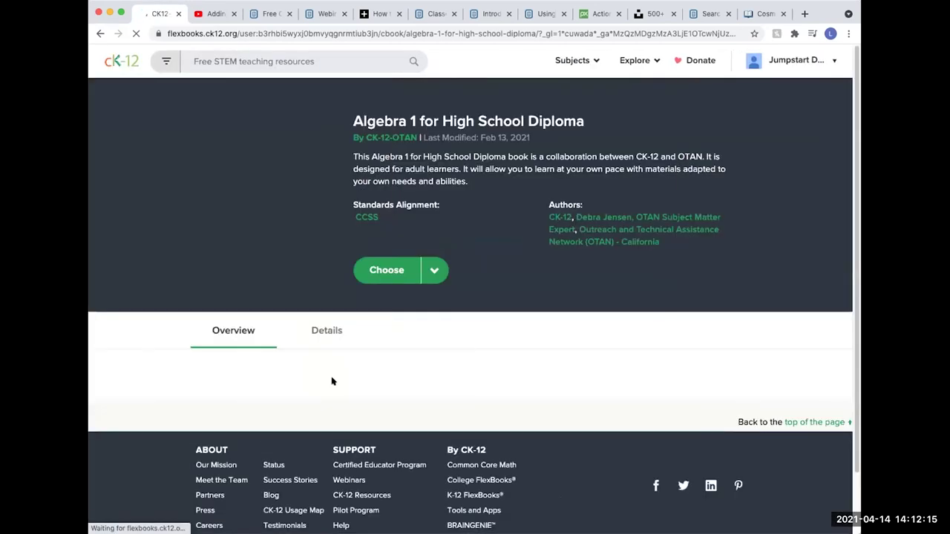
- Expand the Expressions chapter and start lesson 2.1 Number Types
scroll(244, 210, "down", 5)
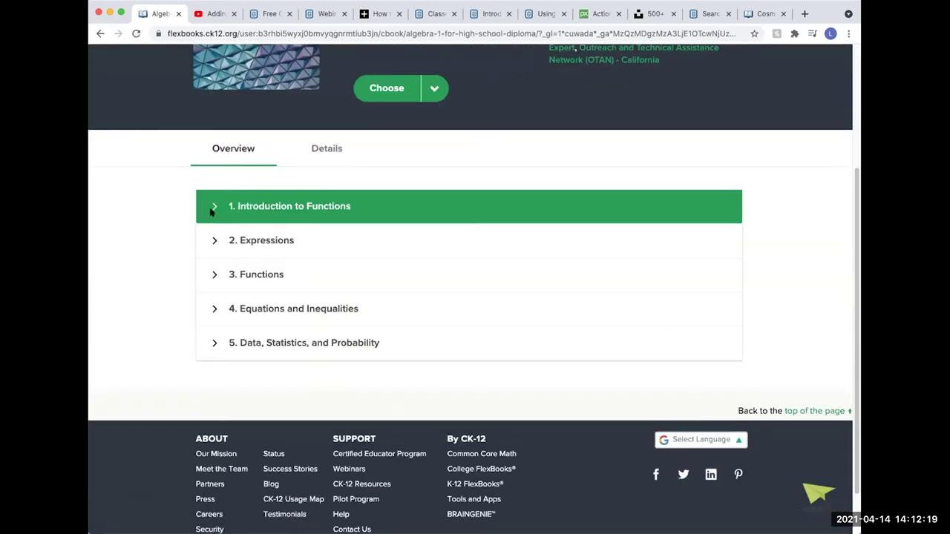
left_click(210, 241)
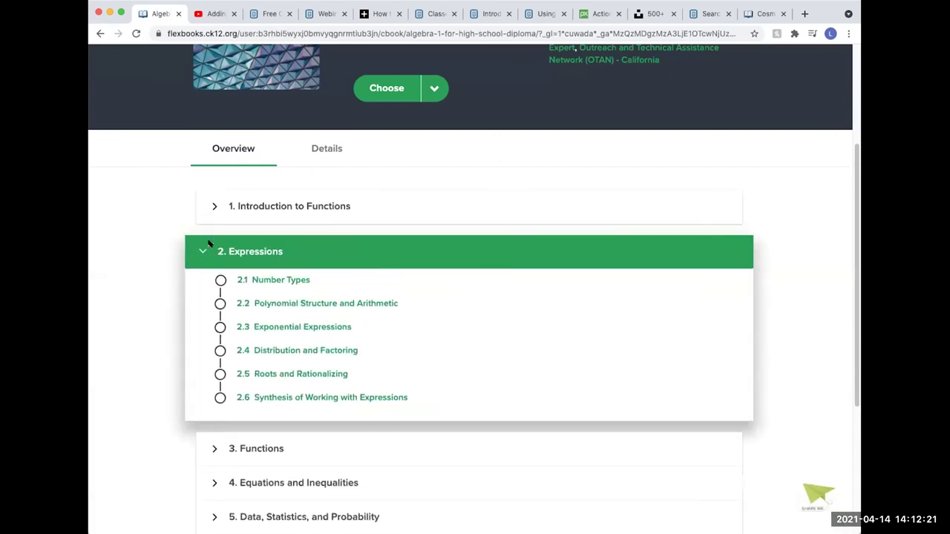
left_click(285, 280)
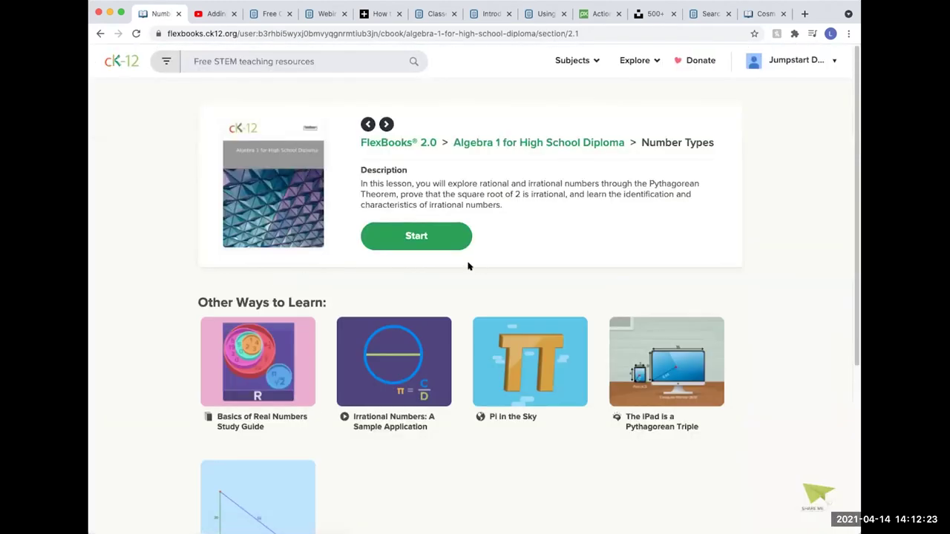
left_click(449, 245)
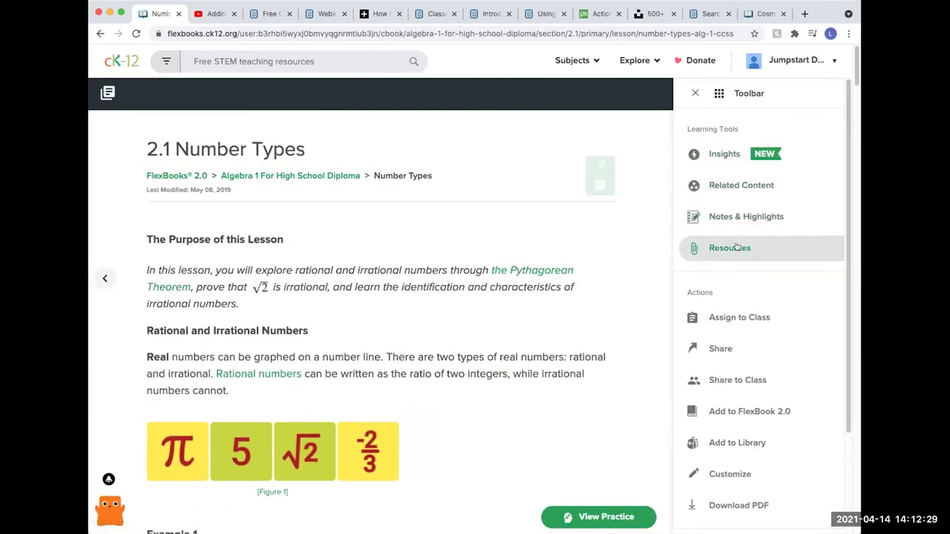
- Check the Number Types lesson's Resources and available toolbar options, leaving the toolbar closed
left_click(735, 248)
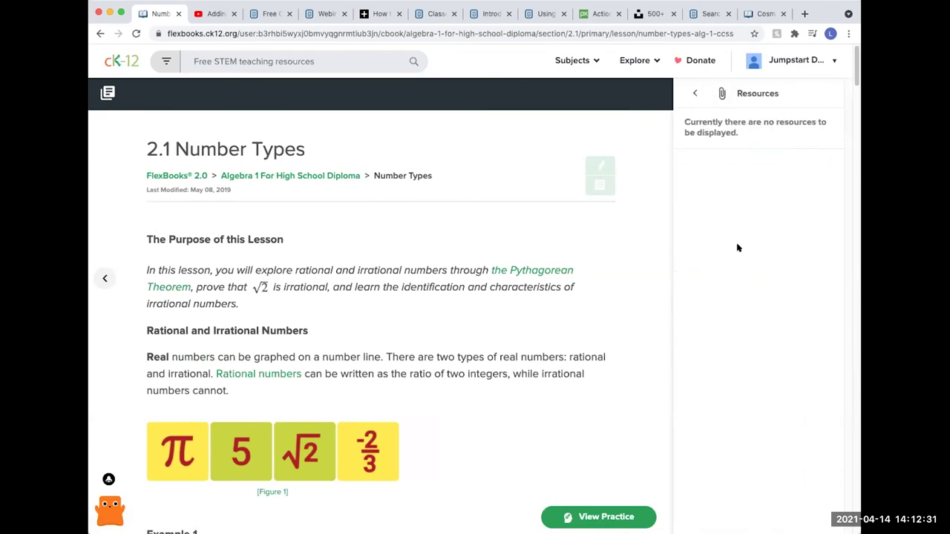
left_click(691, 94)
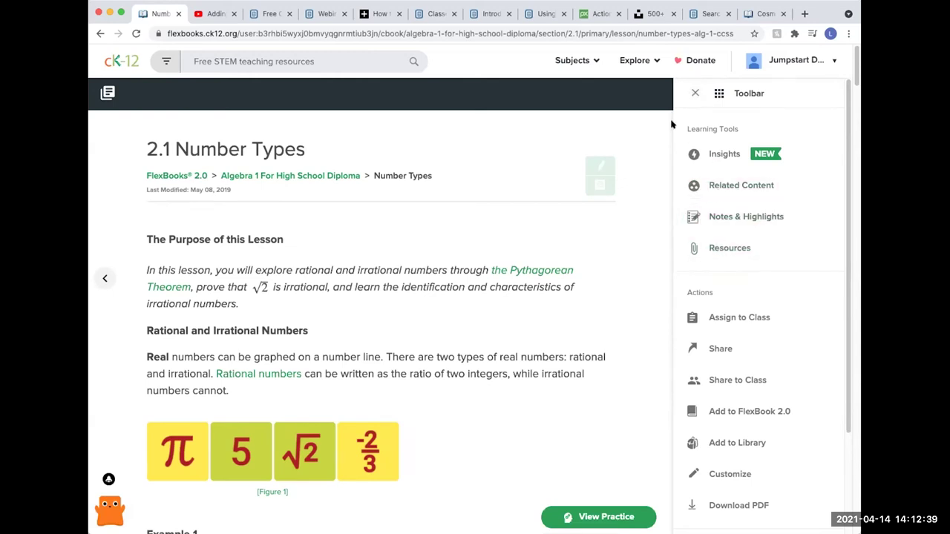
left_click(692, 94)
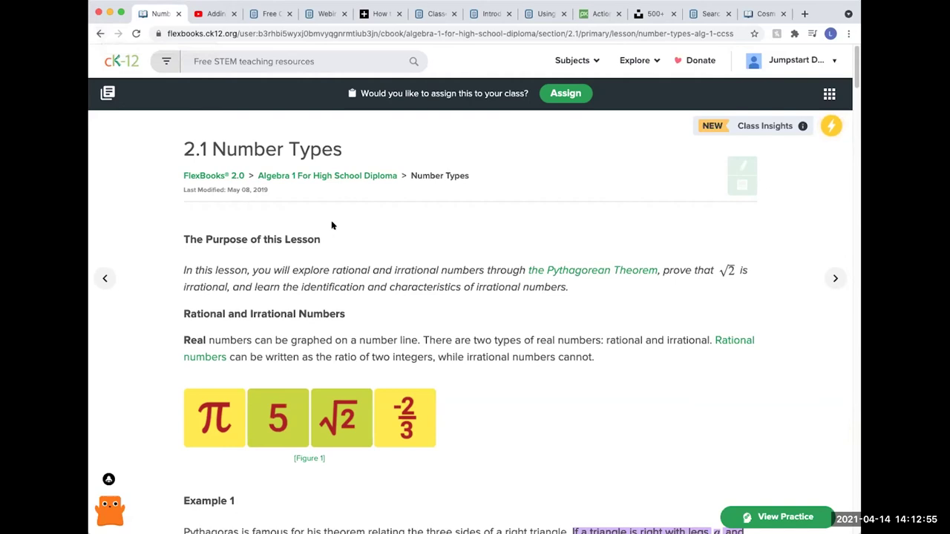
left_click(829, 94)
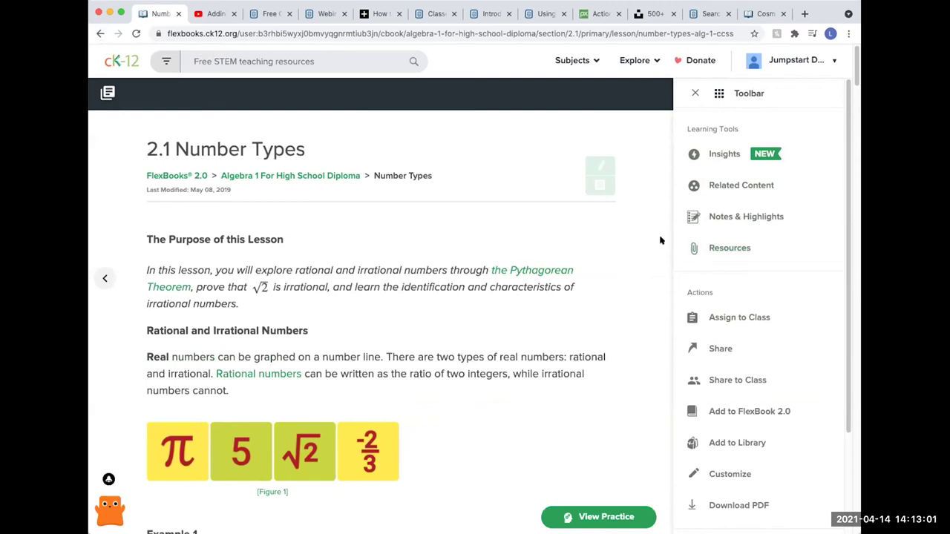
left_click(695, 93)
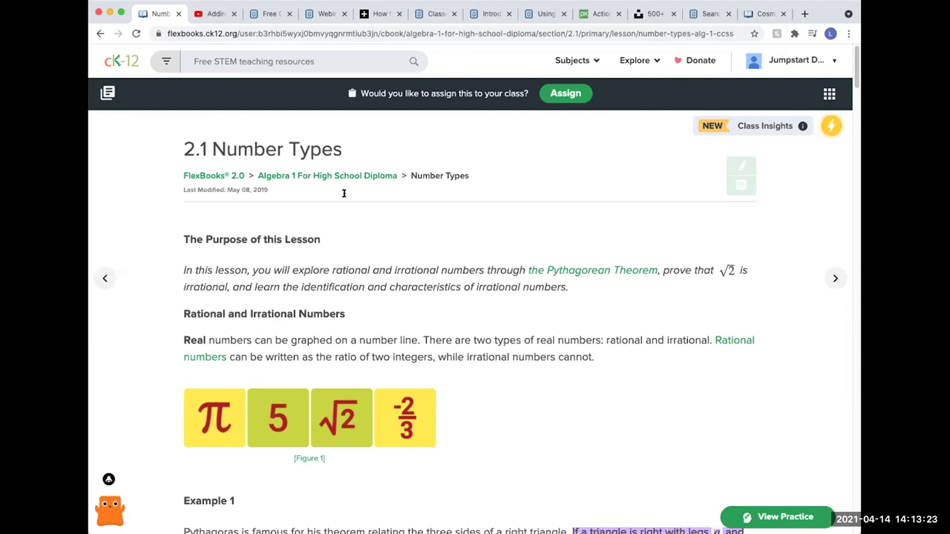
- View the Flexi assistant's task list in the Number Types lesson, close it and return to the lesson's beginning
scroll(377, 337, "down", 5)
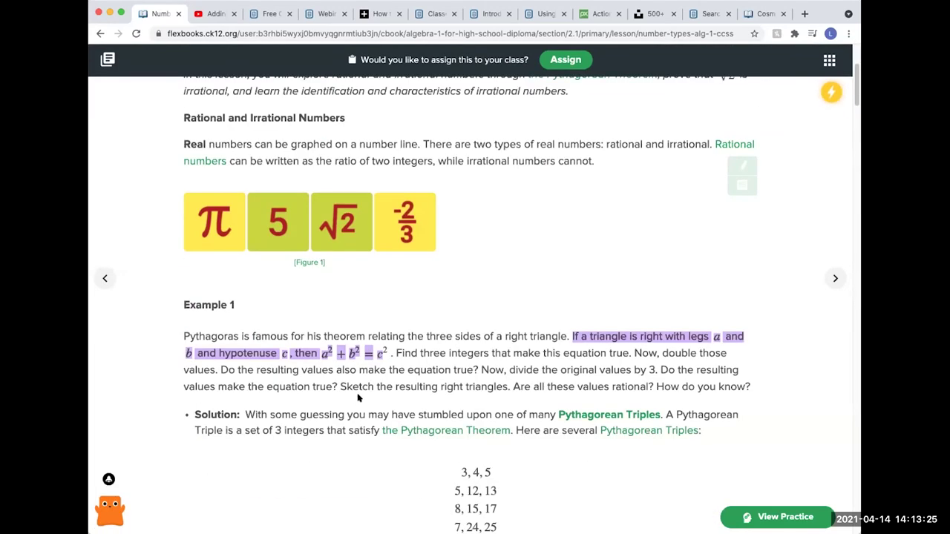
left_click(102, 509)
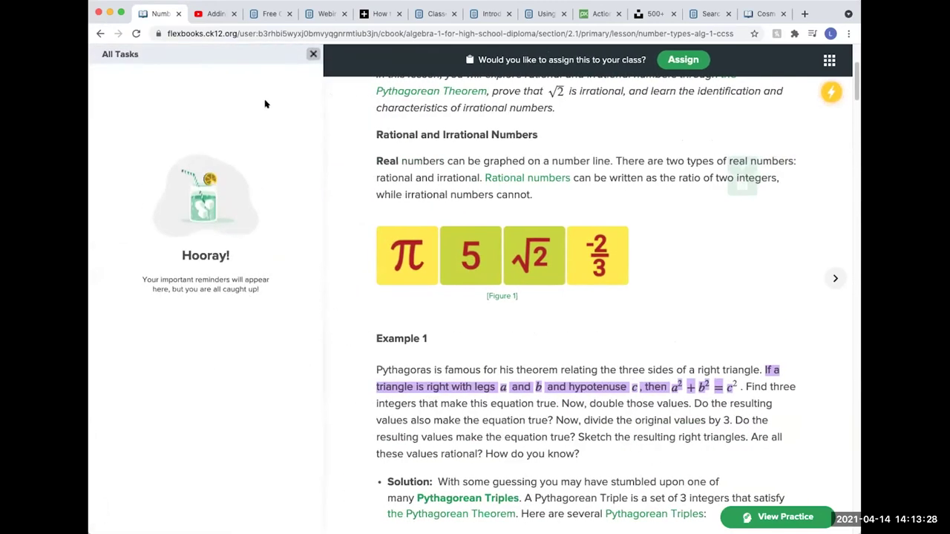
left_click(308, 54)
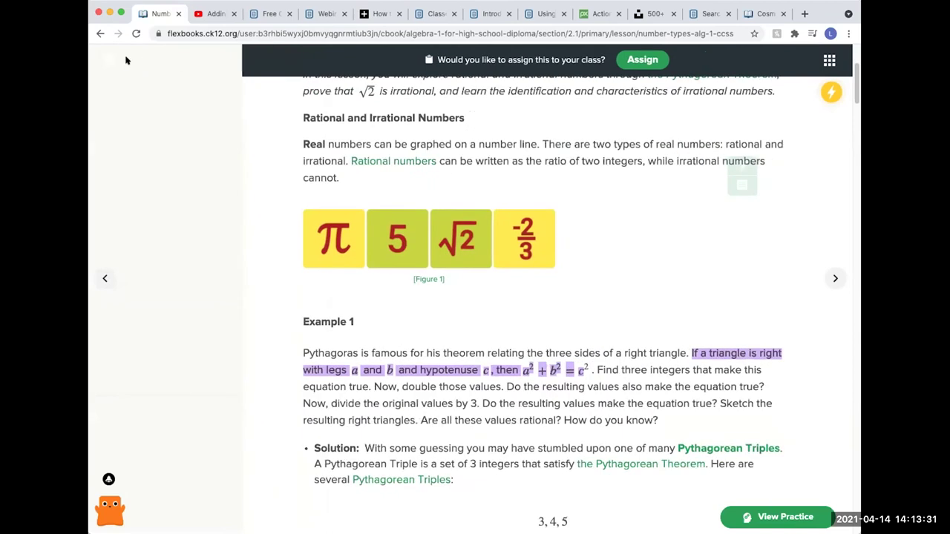
scroll(126, 185, "up", 3)
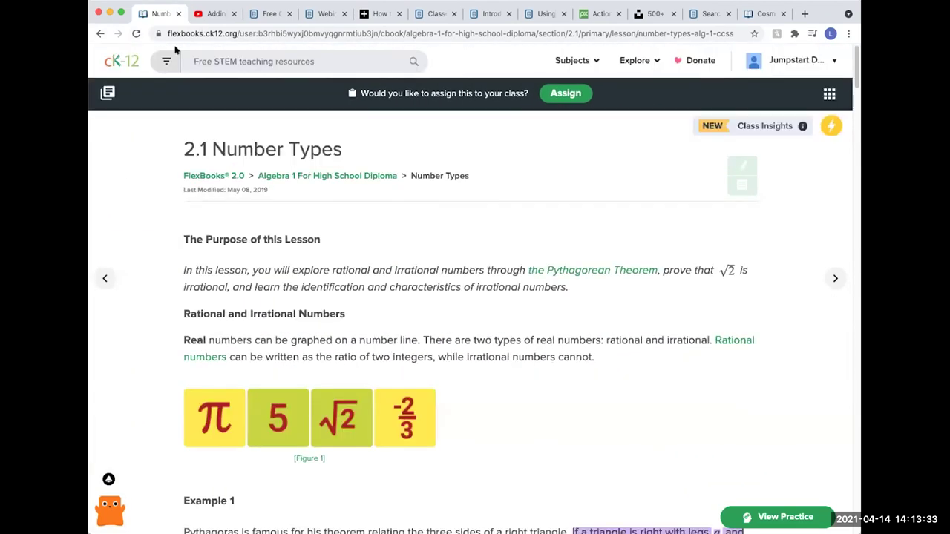
- Return to the teacher home page and open the CK-12 Physical Science for Middle School FlexBook from the subject list
left_click(123, 60)
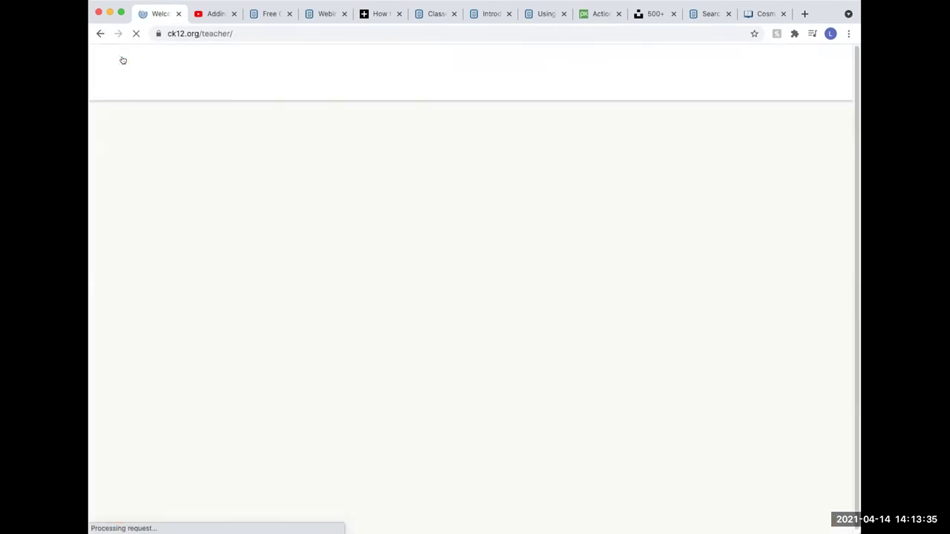
scroll(322, 214, "down", 2)
scroll(322, 214, "down", 7)
scroll(376, 192, "up", 2)
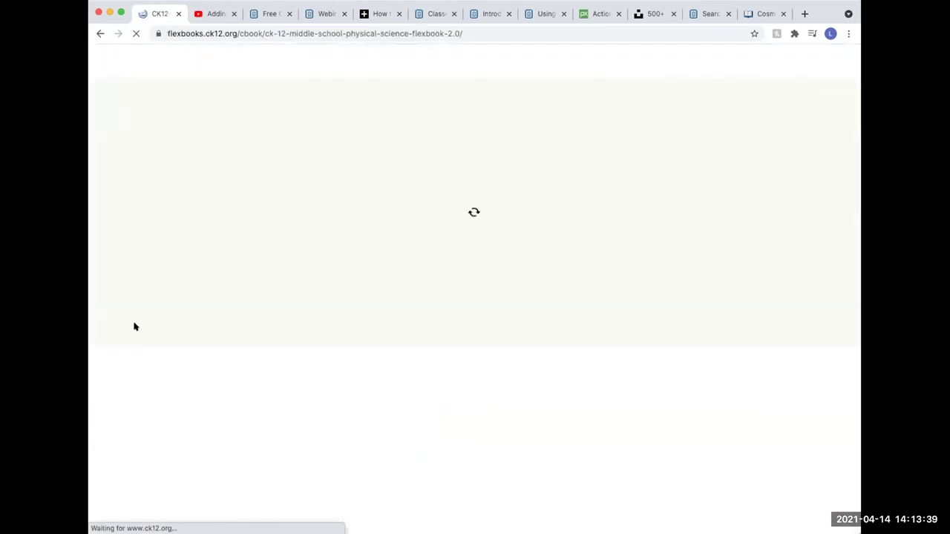
scroll(231, 394, "down", 1)
scroll(230, 398, "down", 1)
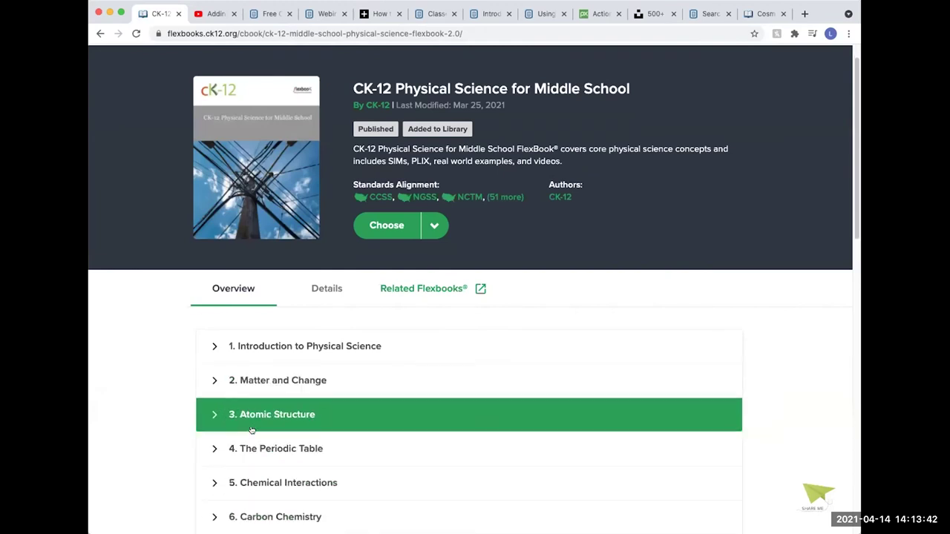
- Expand the Matter and Change chapter and start lesson 2.3 Density
left_click(209, 377)
left_click(273, 462)
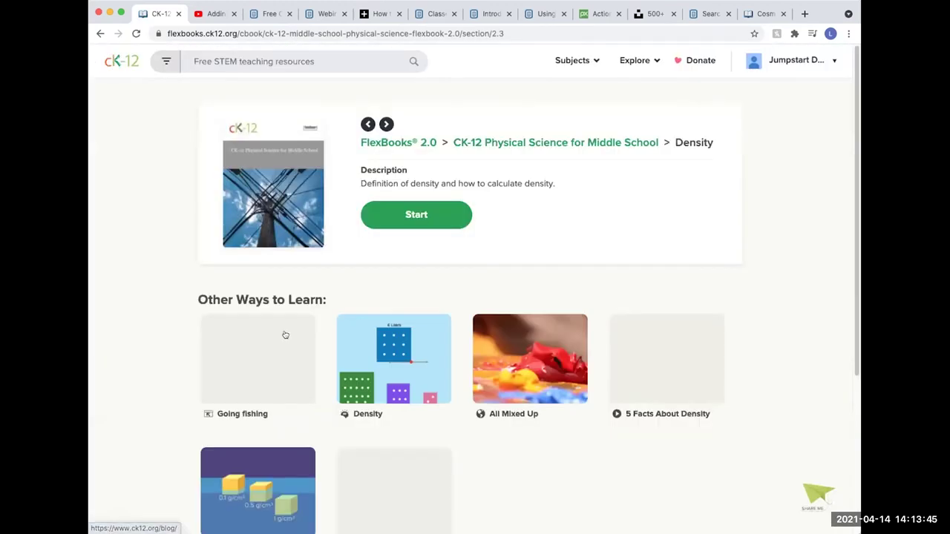
left_click(413, 217)
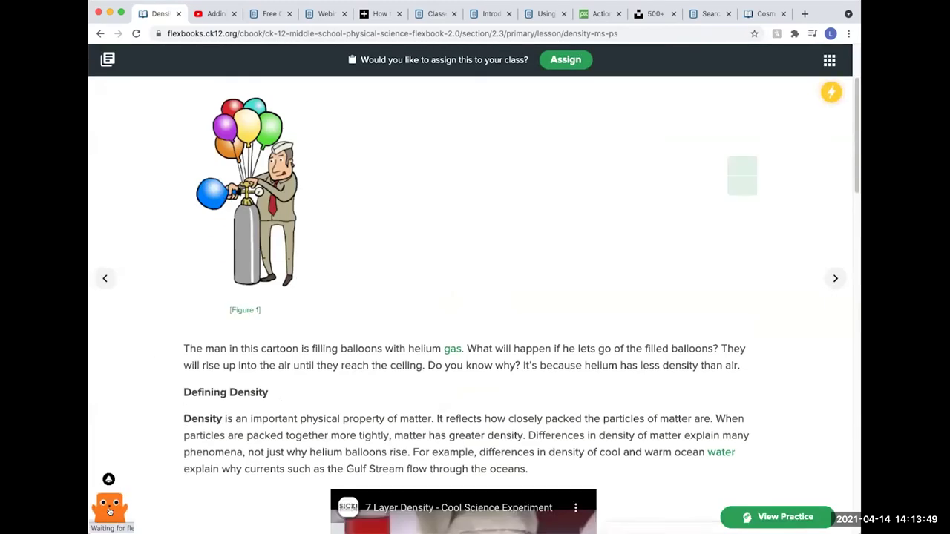
- Open the Flexi assistant's chat beside the Density lesson, look through the lesson down to Calculating Density, and close the chat
left_click(109, 509)
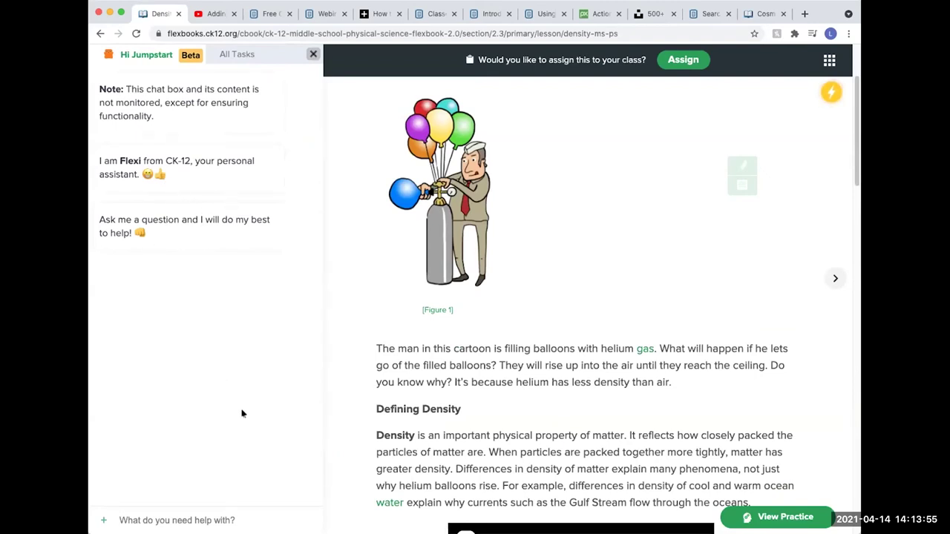
scroll(419, 399, "down", 1)
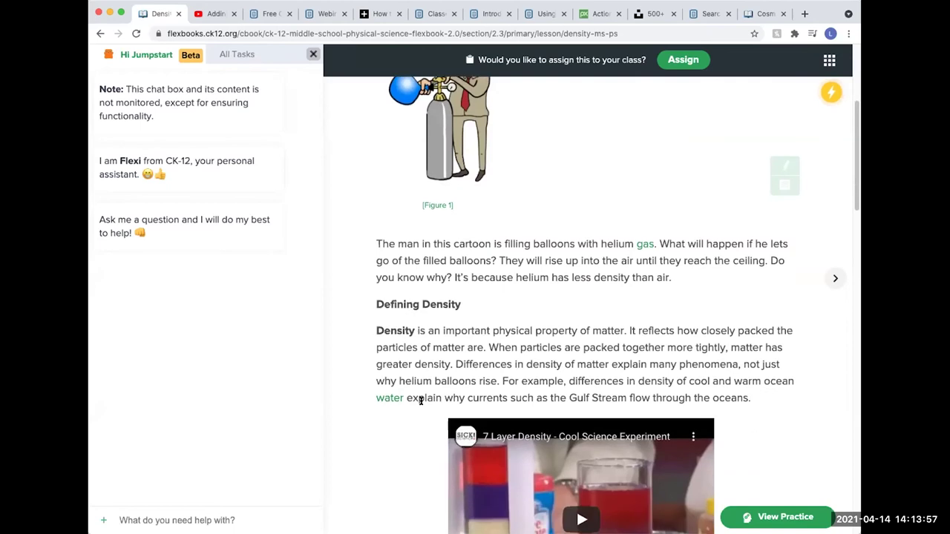
scroll(417, 396, "down", 3)
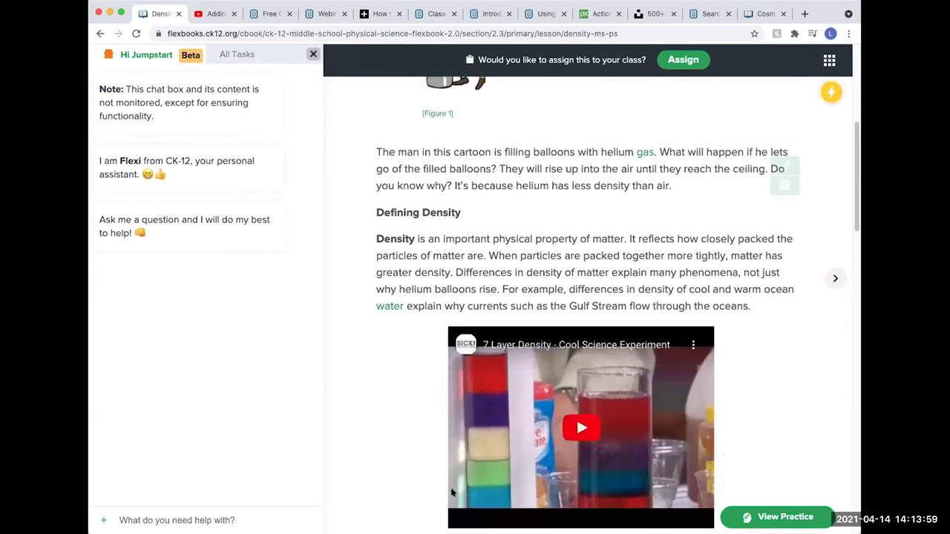
scroll(443, 394, "down", 8)
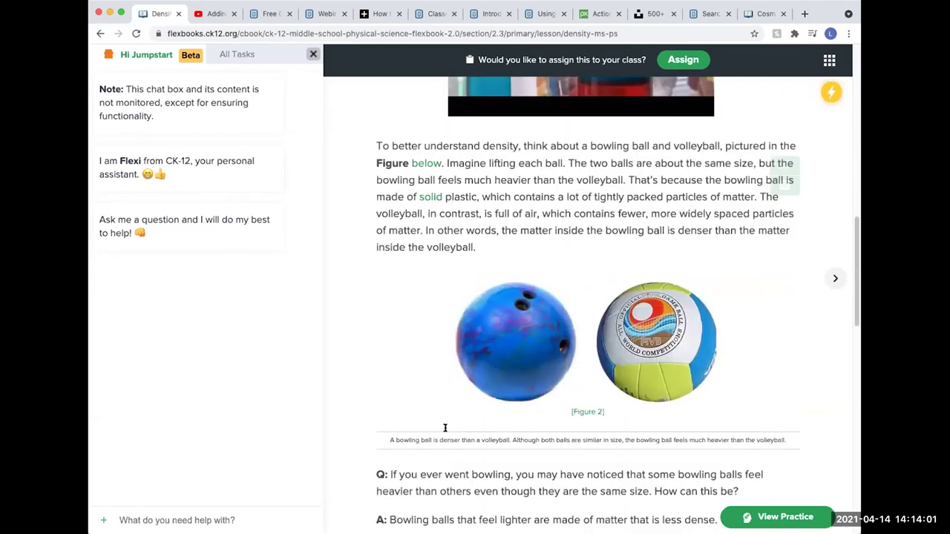
scroll(438, 460, "down", 5)
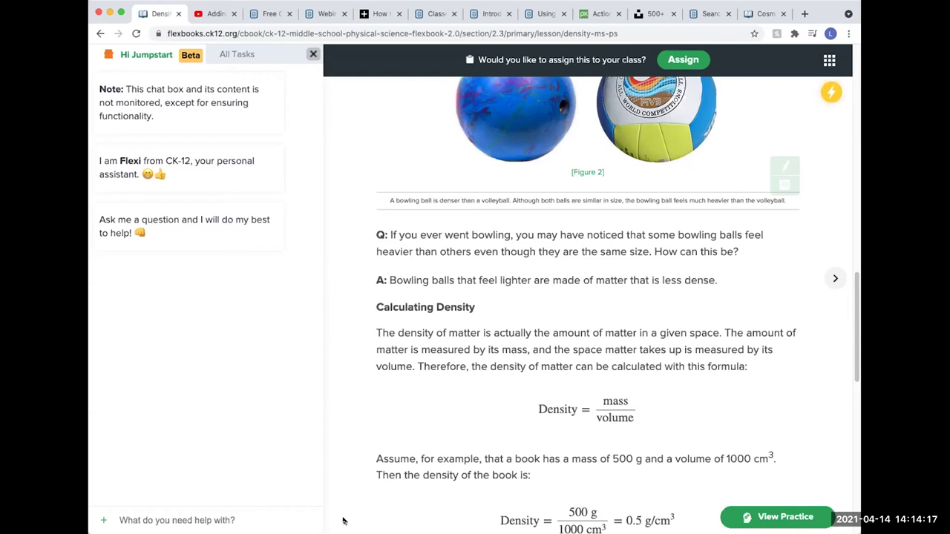
left_click(312, 55)
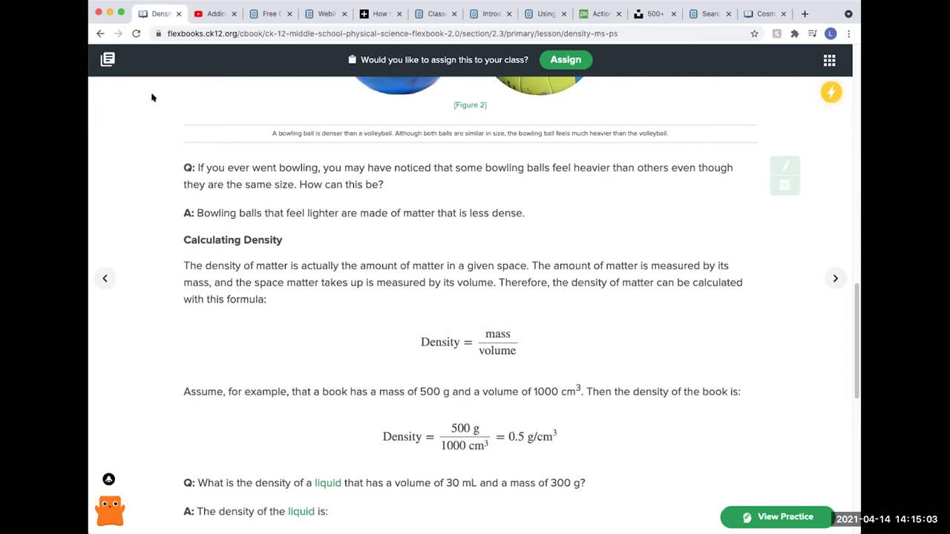
scroll(138, 265, "up", 10)
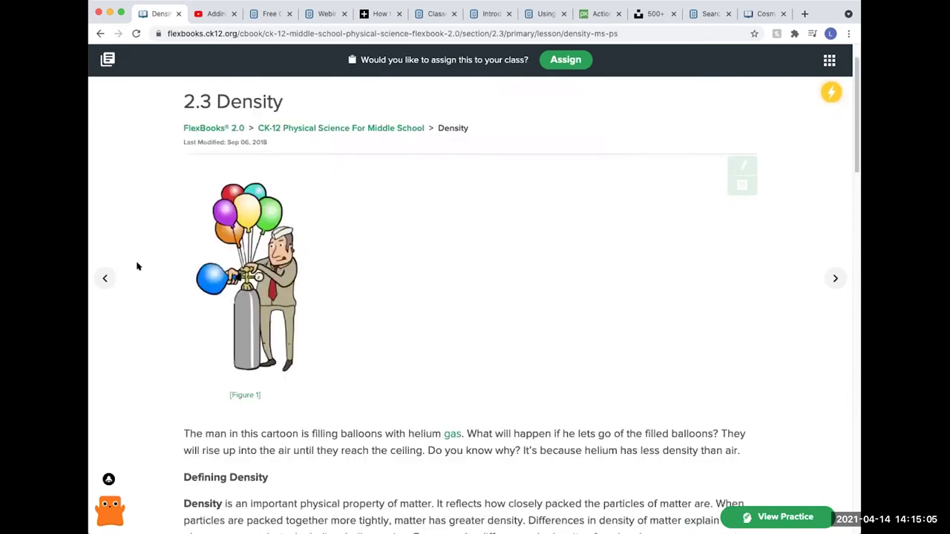
scroll(138, 265, "up", 1)
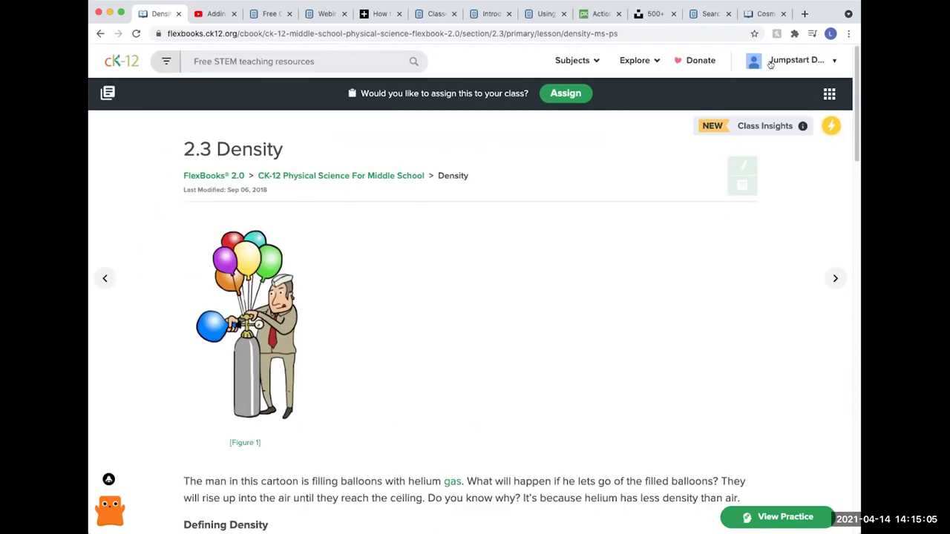
- Go back to the teacher home page, open Adult Basic Education, and look through the High School Diploma FlexBooks
left_click(126, 63)
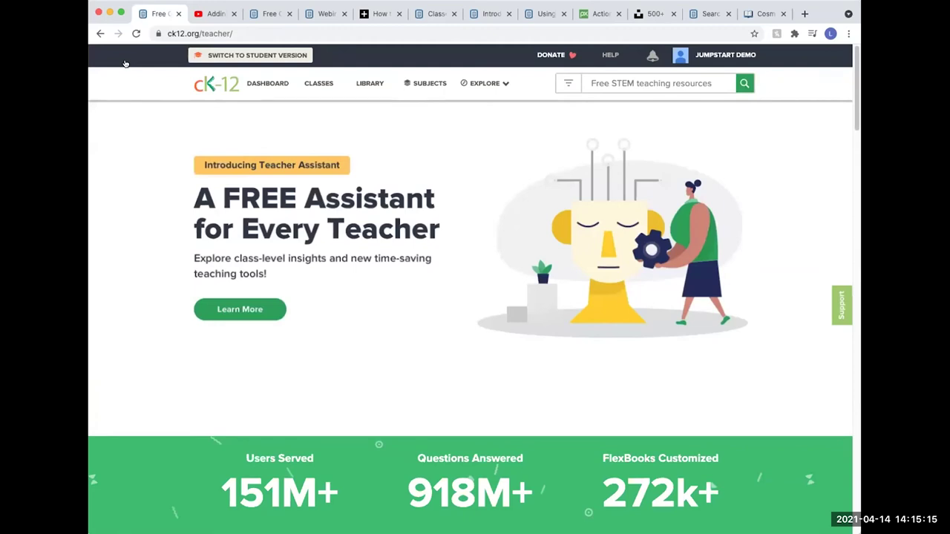
scroll(366, 184, "down", 3)
scroll(366, 183, "down", 5)
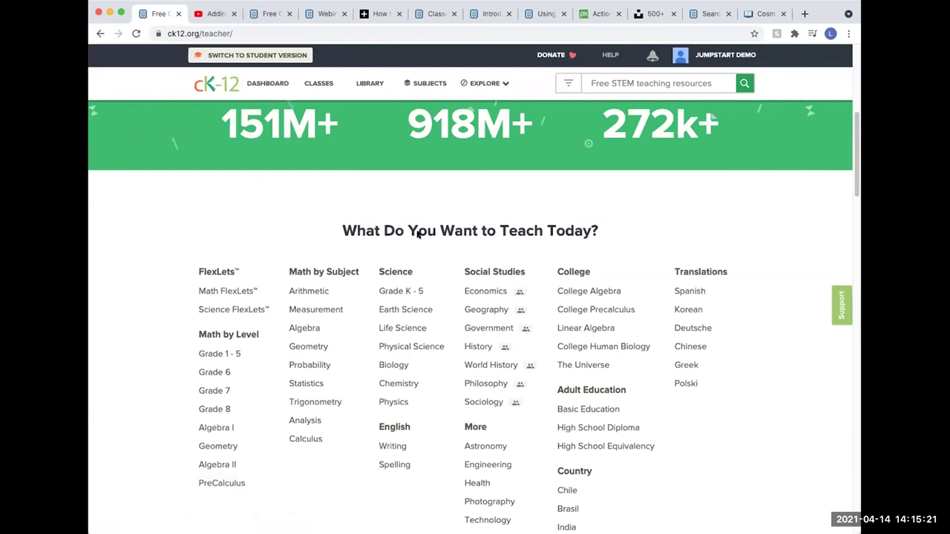
left_click(572, 407)
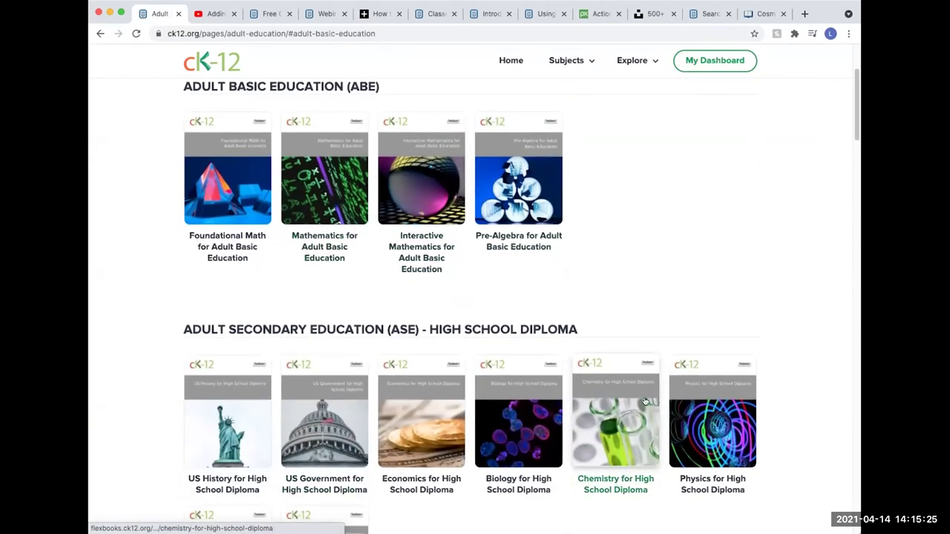
scroll(615, 401, "down", 4)
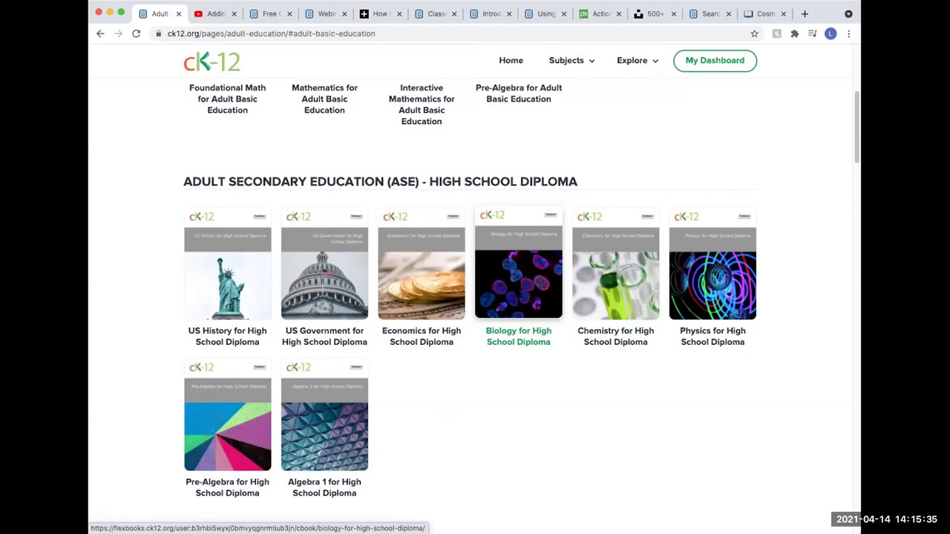
scroll(329, 248, "down", 2)
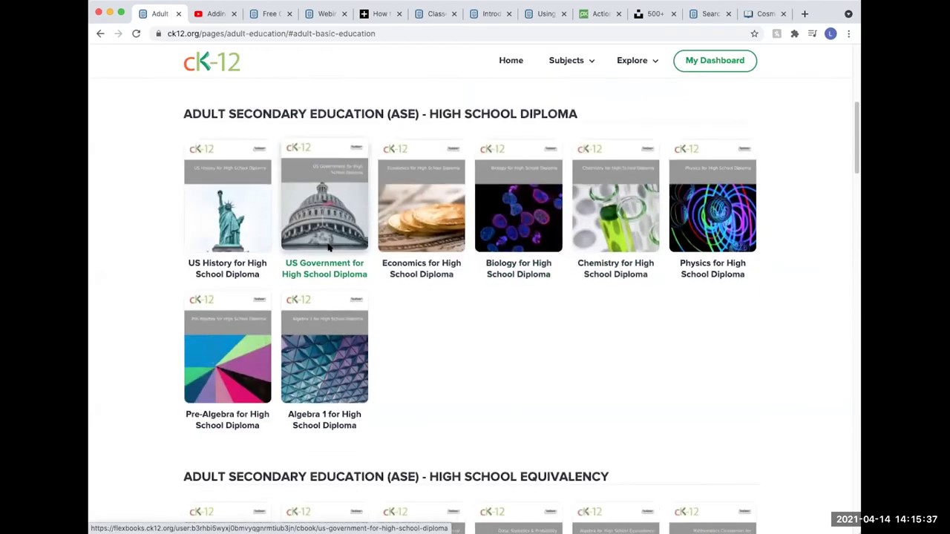
- Open the Pre-Algebra for High School Diploma FlexBook and start lesson 1.2 Understanding Linear Equations from its Linear Equations chapter
scroll(328, 248, "down", 1)
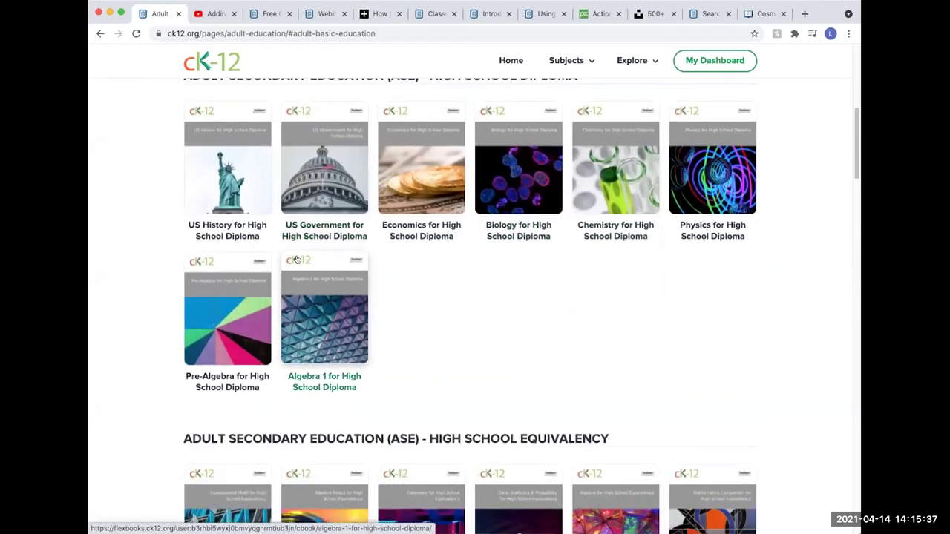
left_click(222, 299)
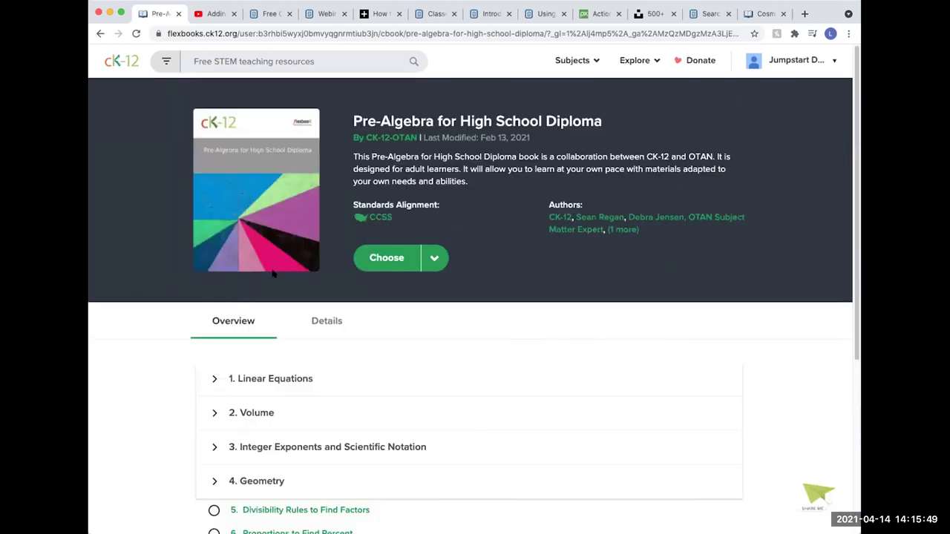
left_click(216, 379)
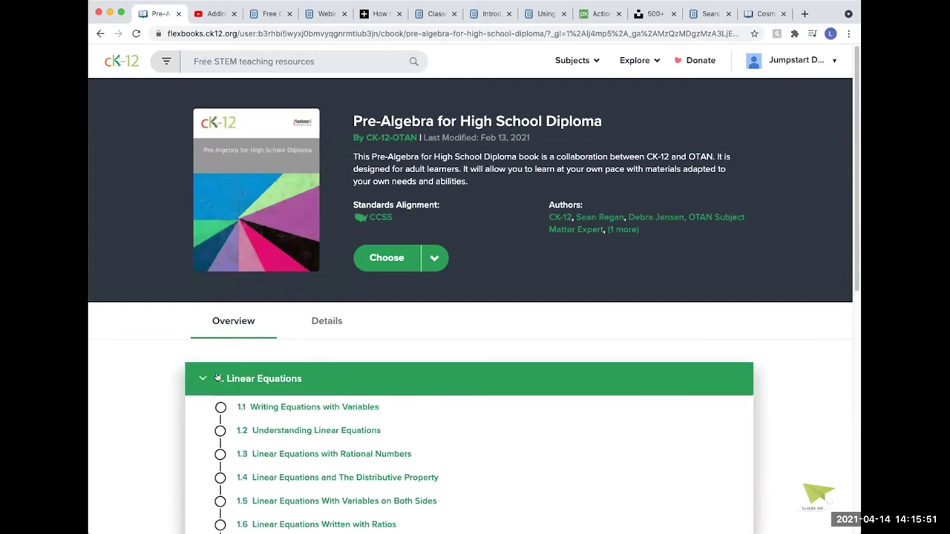
left_click(289, 426)
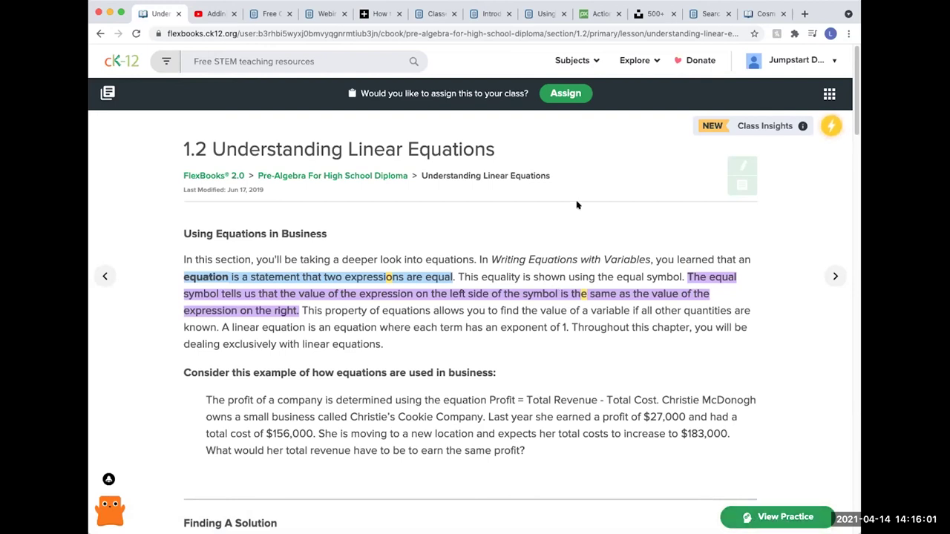
- Preview the lesson's adaptive practice and show a hint for its first question
left_click(772, 514)
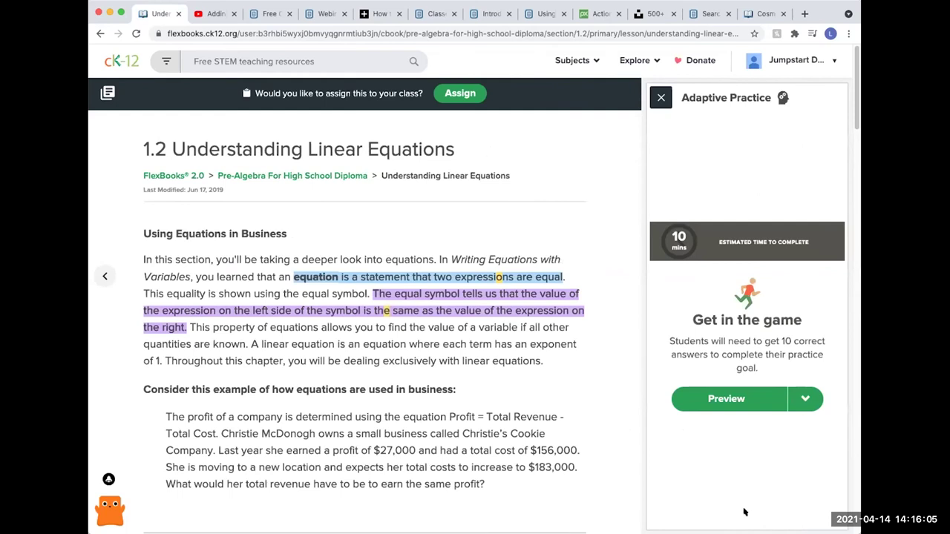
left_click(709, 400)
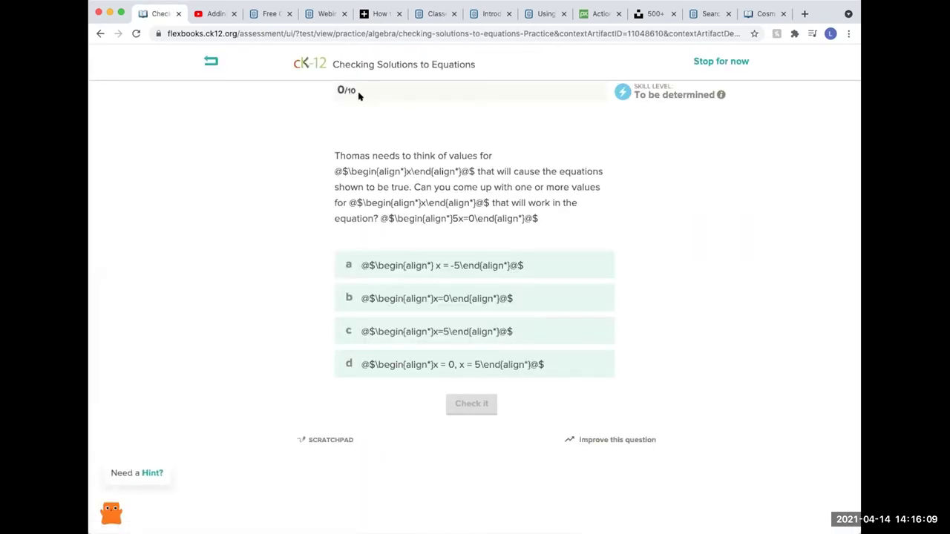
left_click(144, 473)
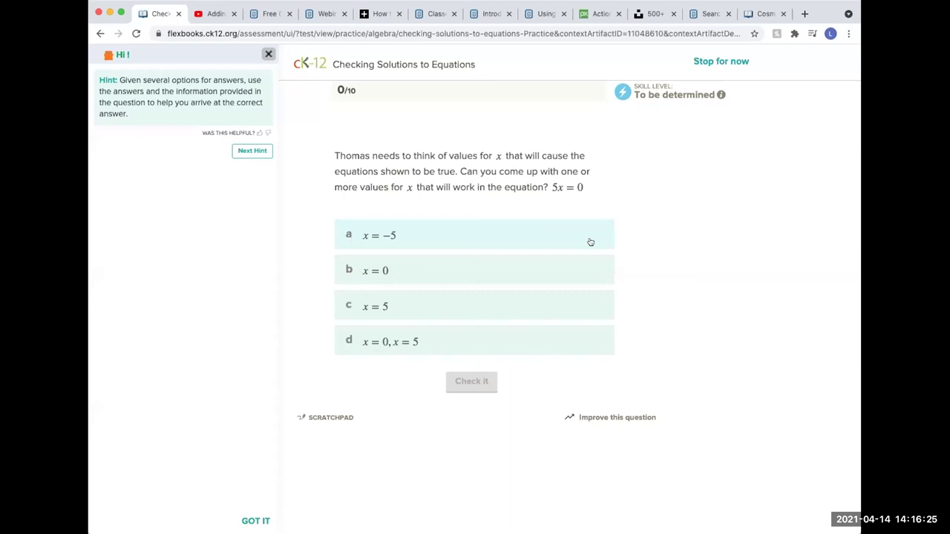
- Answer the 5x = 0 question with x = 5, retry it with x = 0, and leave the adaptive practice
left_click(551, 309)
left_click(469, 386)
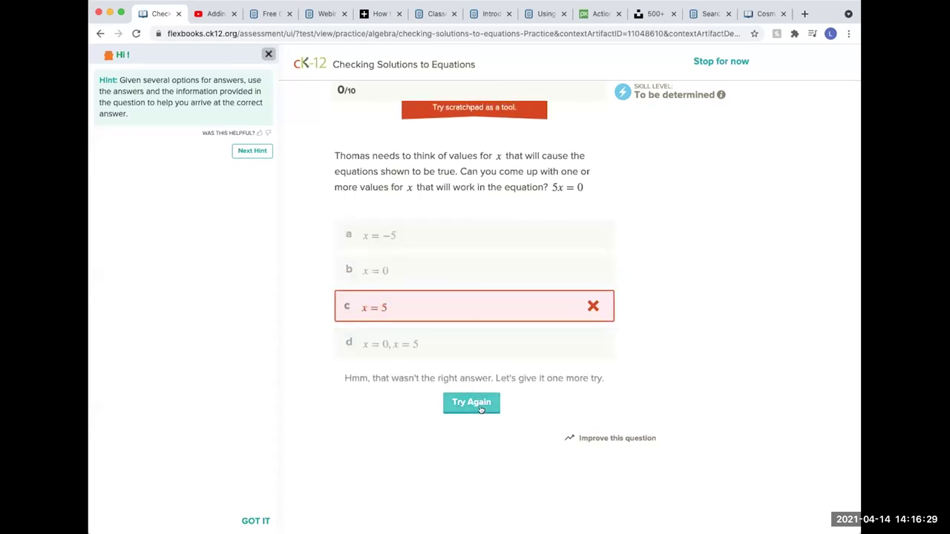
left_click(481, 408)
left_click(472, 273)
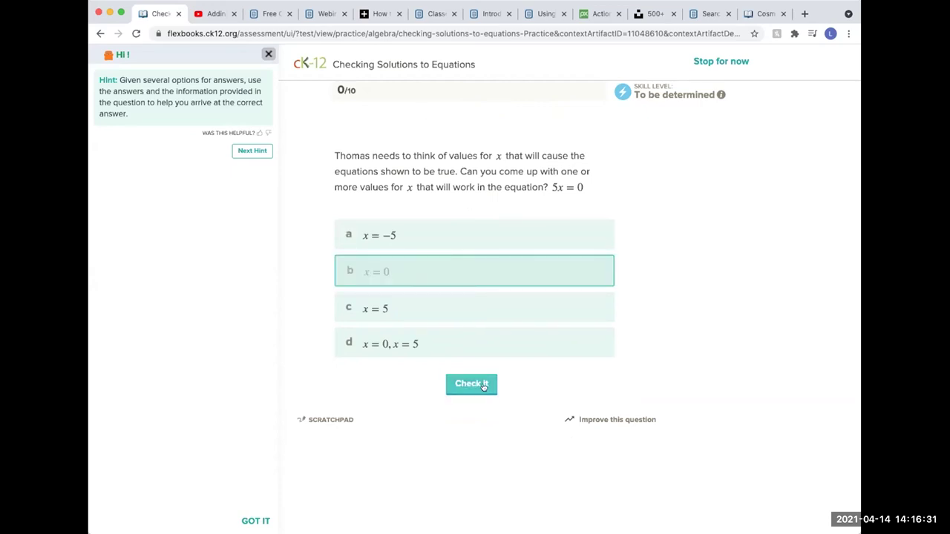
left_click(471, 380)
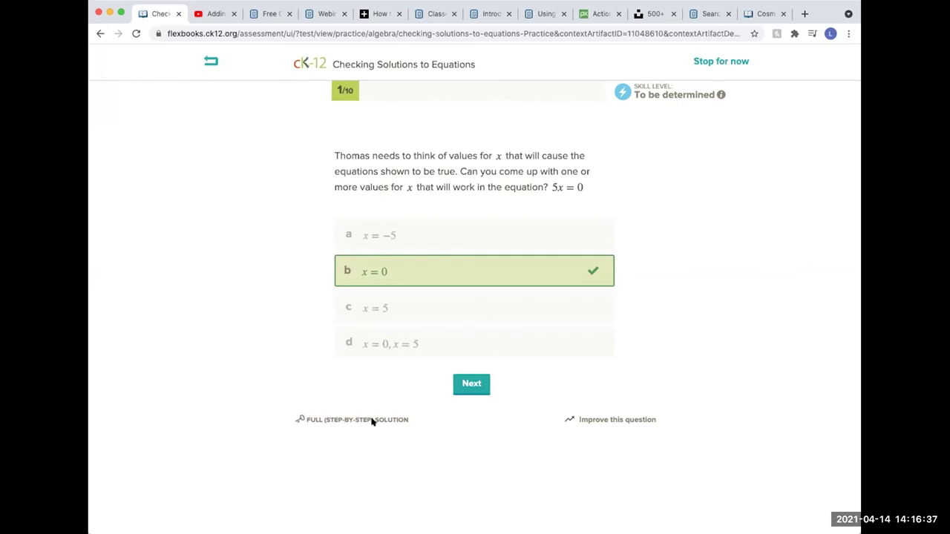
left_click(710, 63)
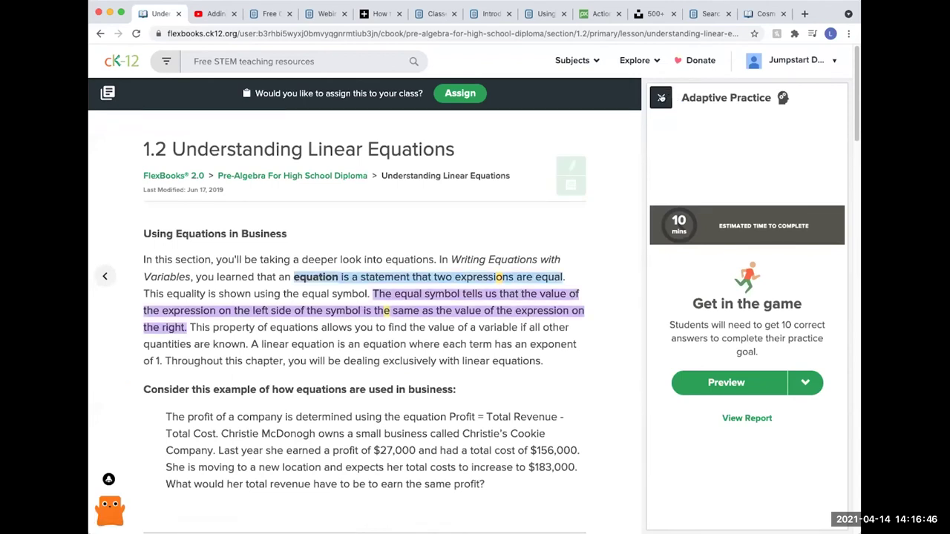
left_click(661, 98)
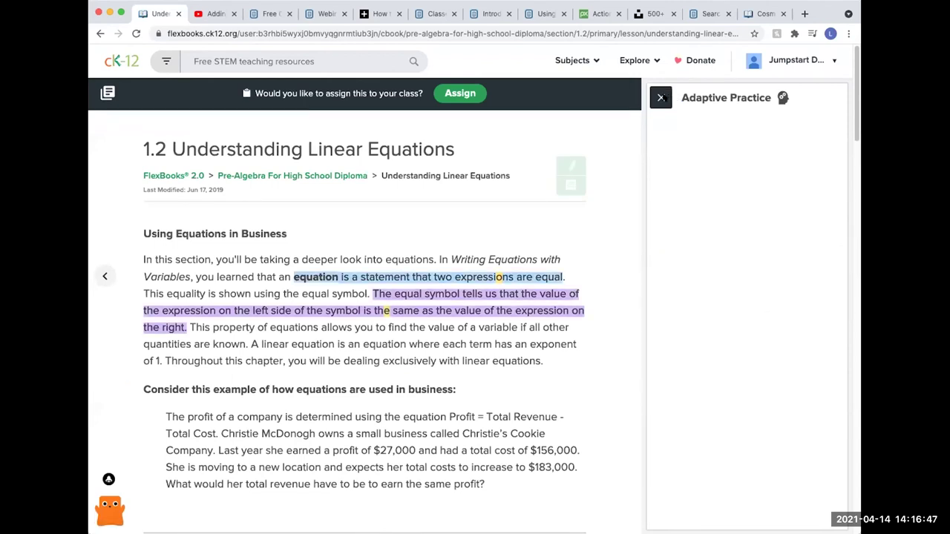
- Open the lesson's toolbar, look through its learning tools and actions, and close it
left_click(827, 93)
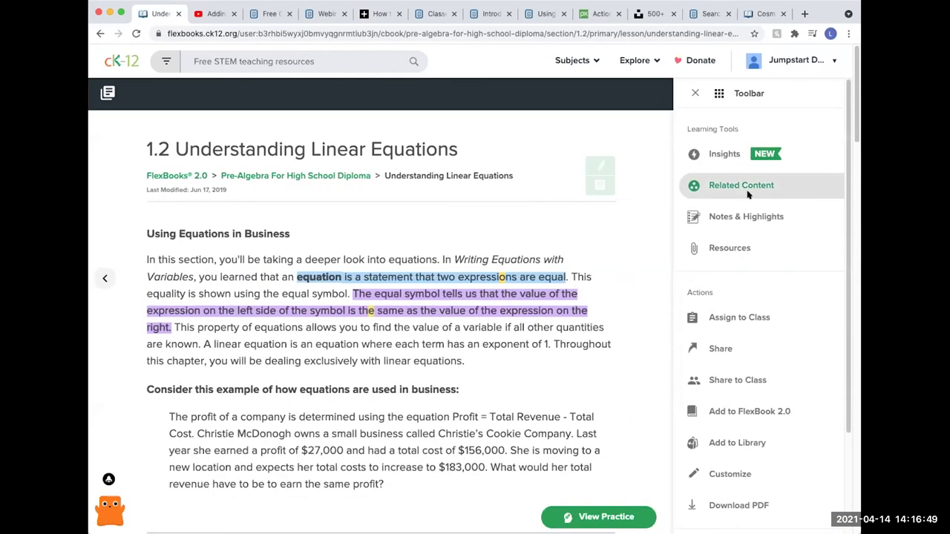
left_click(747, 194)
left_click(693, 93)
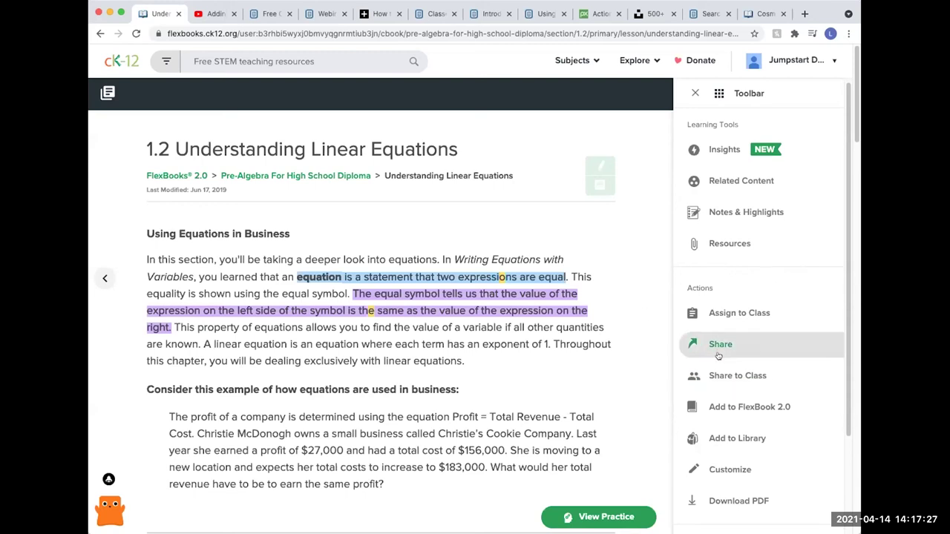
scroll(716, 342, "down", 1)
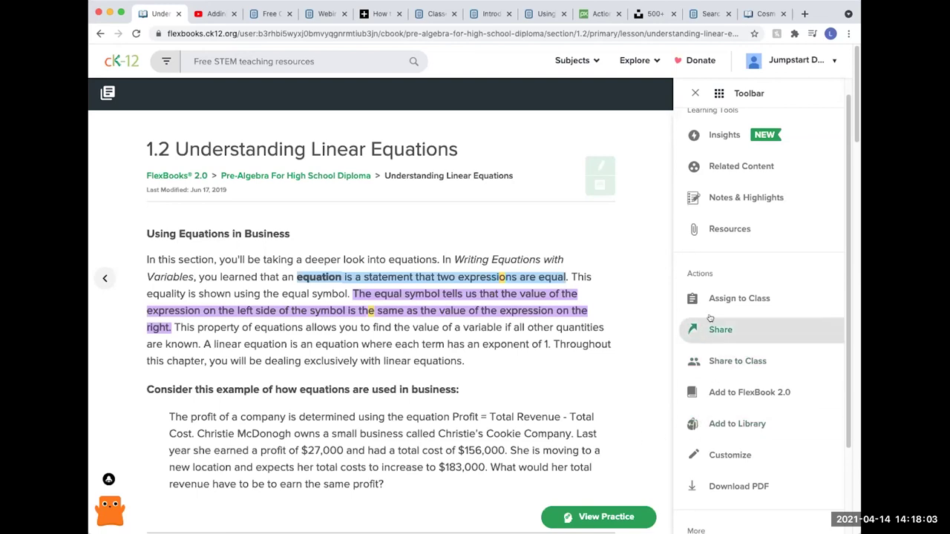
left_click(694, 94)
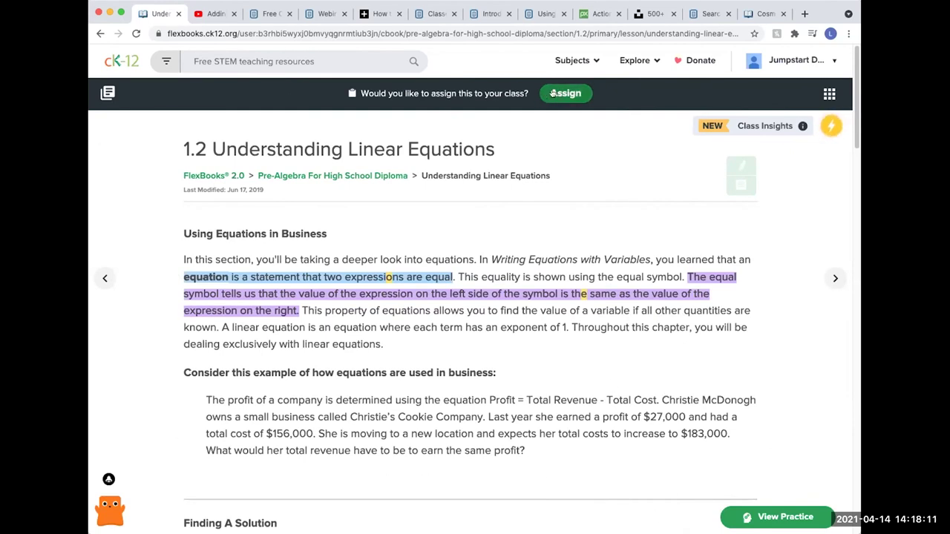
- Bring up the Google Classroom assignment form for the lesson and close it without assigning
left_click(552, 95)
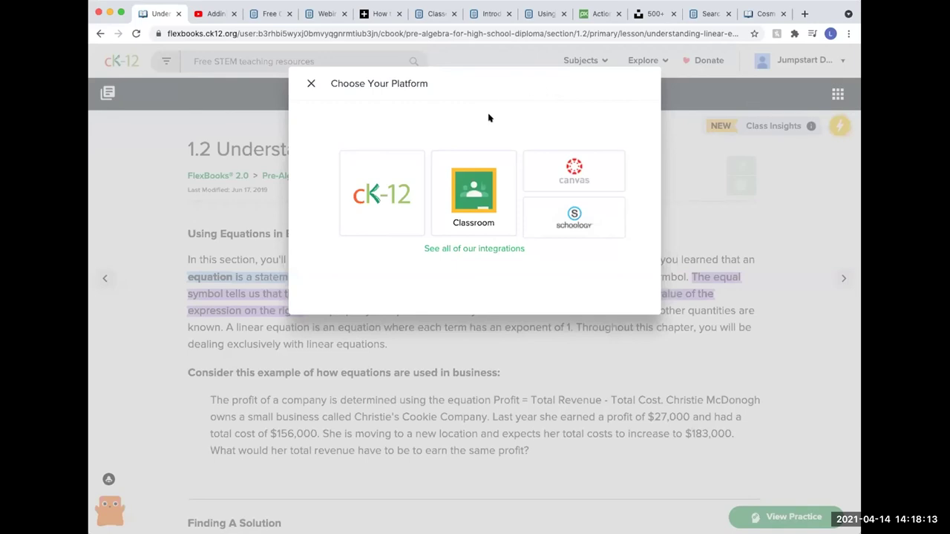
left_click(454, 195)
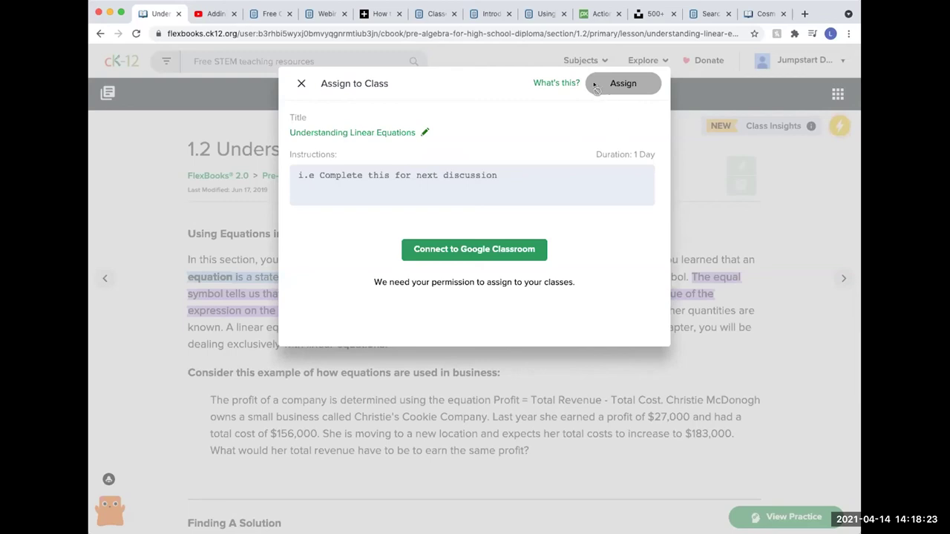
left_click(301, 83)
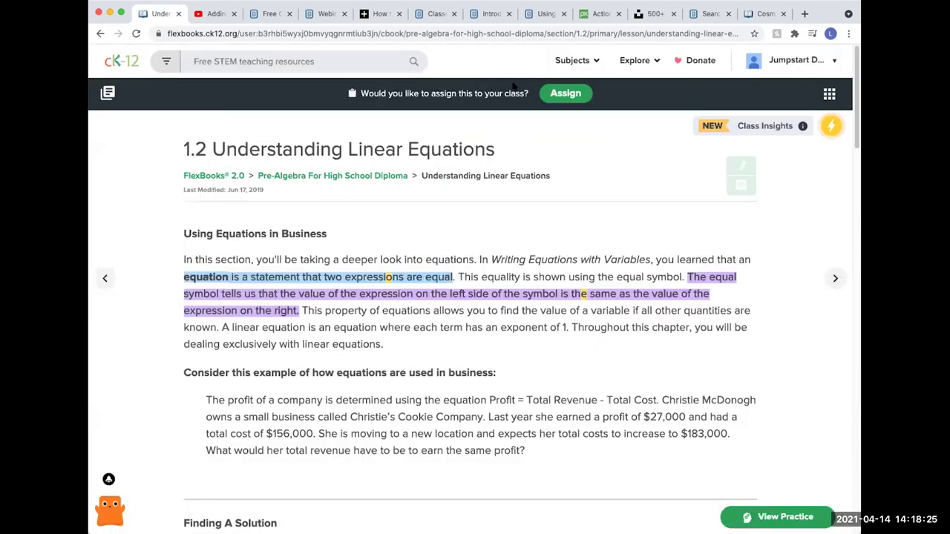
- Start assigning the lesson through CK-12 with the Fall 2020 class selected, and close the form without assigning
left_click(548, 96)
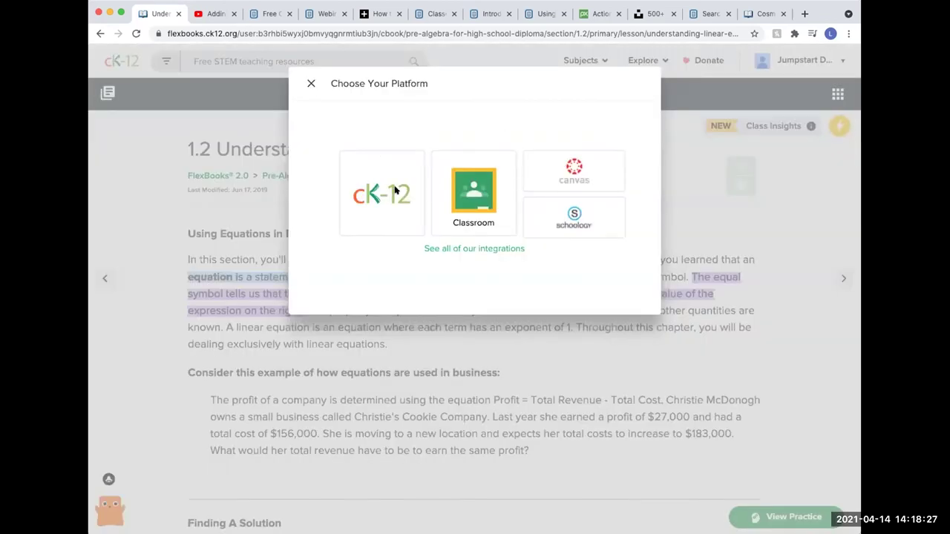
left_click(392, 192)
left_click(295, 242)
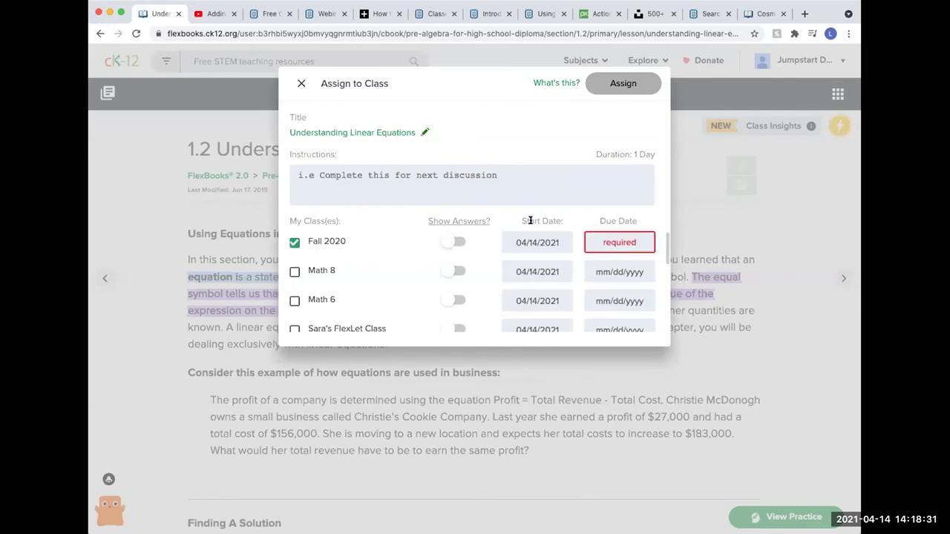
left_click(302, 82)
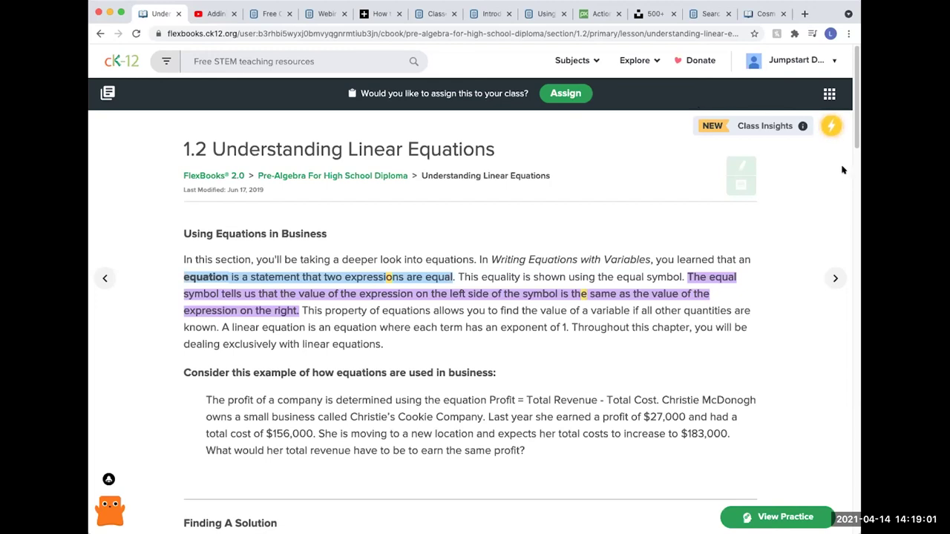
- Reopen the lesson's toolbar, start the Balancing an Equation interactive under Finding A Solution, and set R to 230,000
left_click(830, 97)
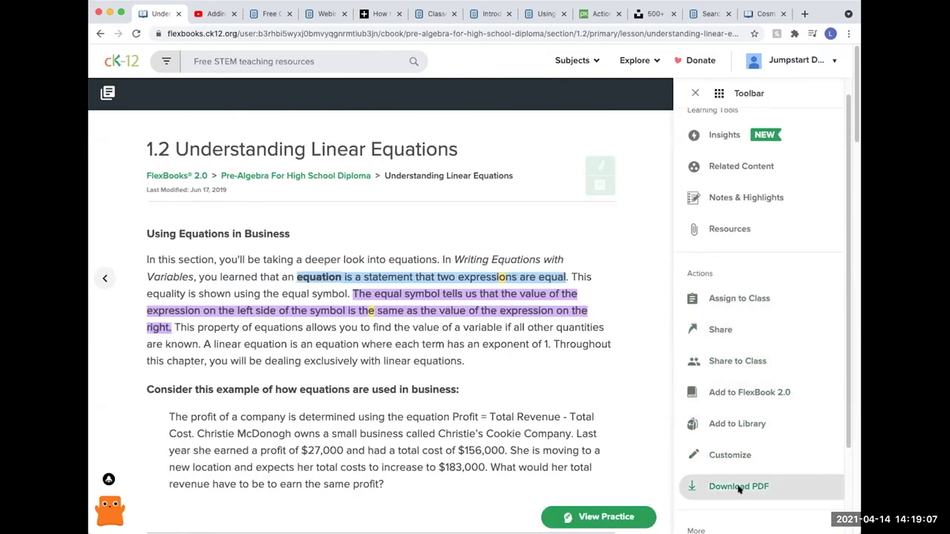
scroll(615, 349, "down", 5)
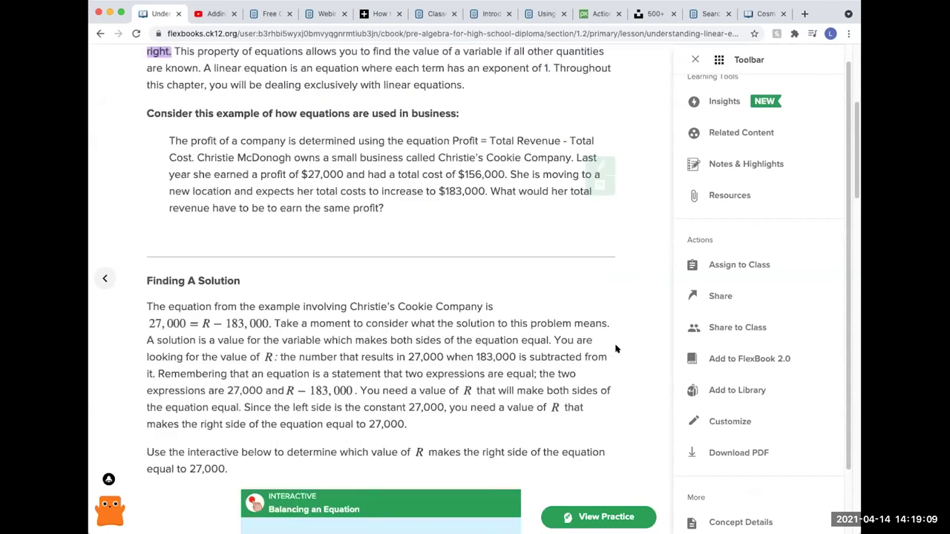
scroll(615, 349, "down", 7)
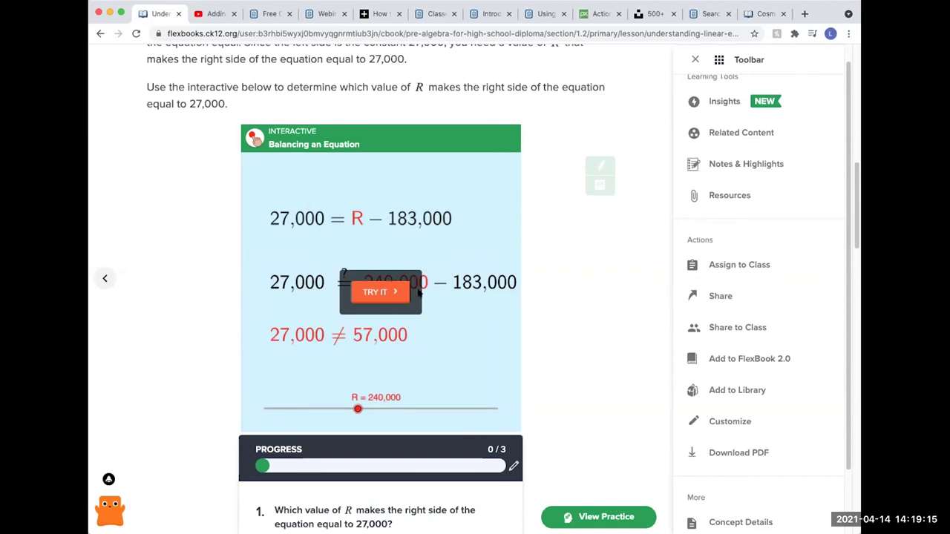
scroll(416, 296, "down", 3)
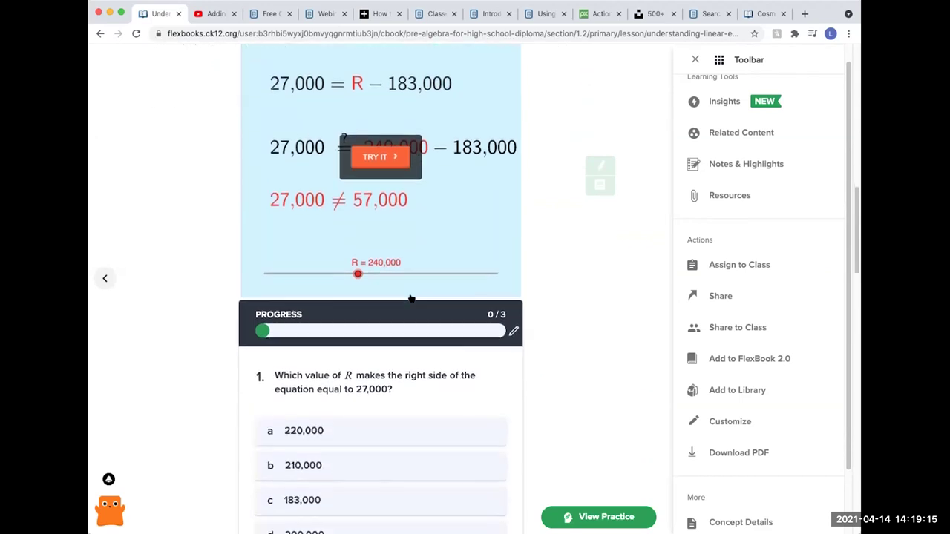
left_click(391, 158)
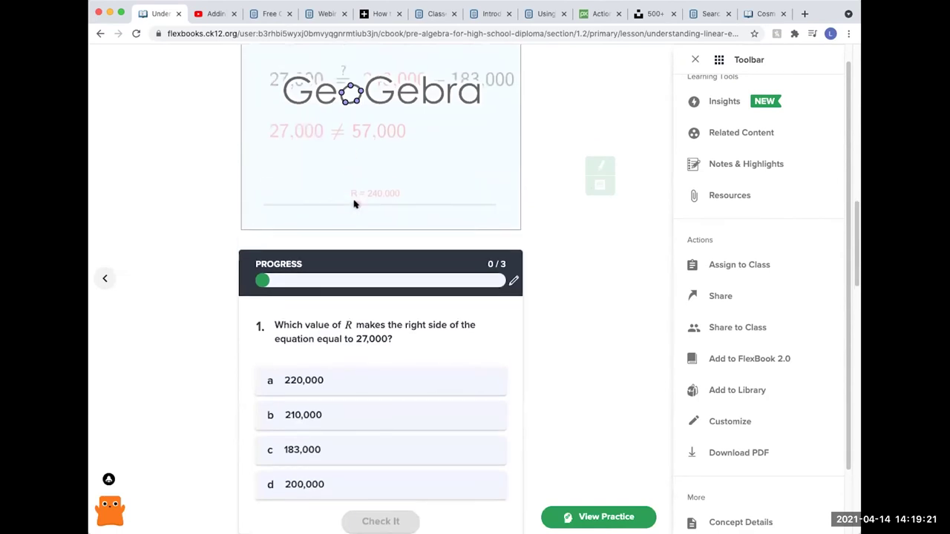
left_click_drag(358, 300, 334, 300)
- Look through the lesson's interactives and practice questions down to Testing for Validity, and return to Finding A Solution
scroll(206, 275, "down", 3)
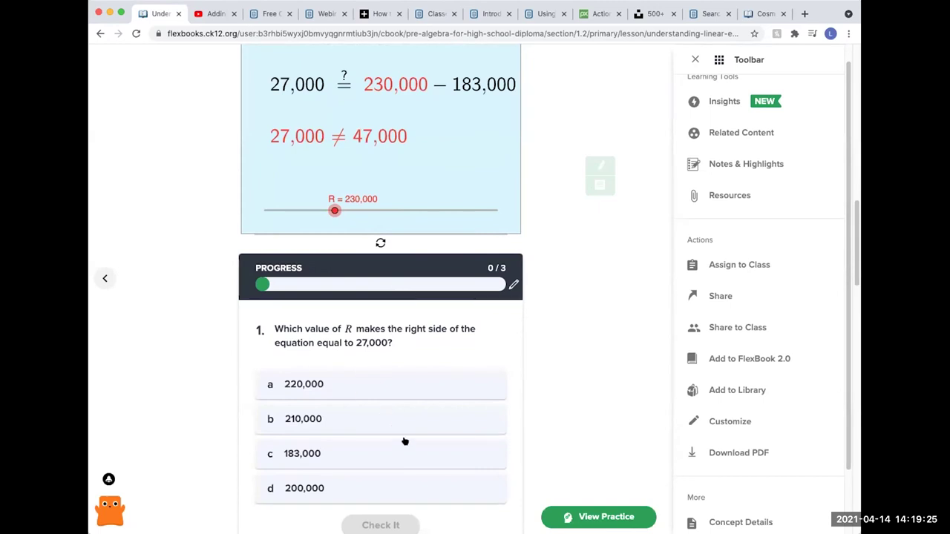
scroll(449, 364, "down", 4)
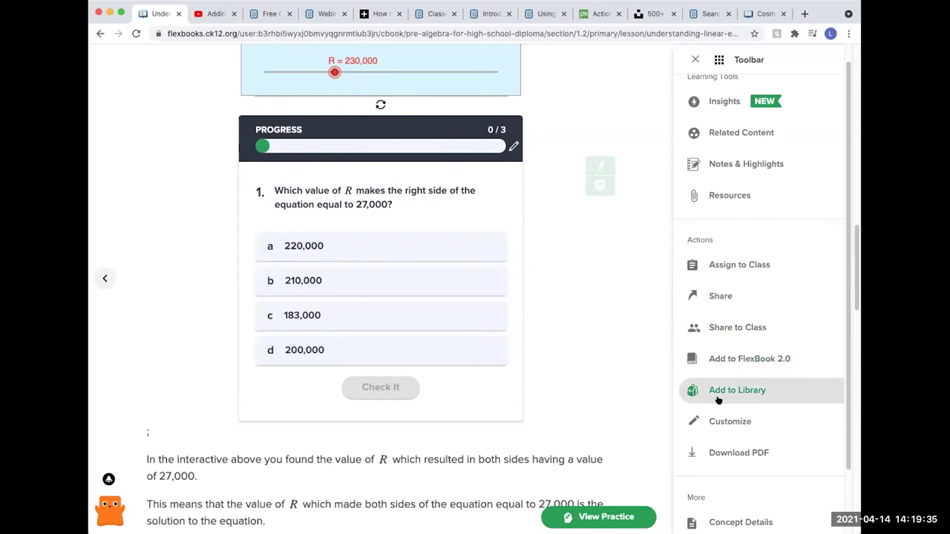
scroll(595, 344, "down", 10)
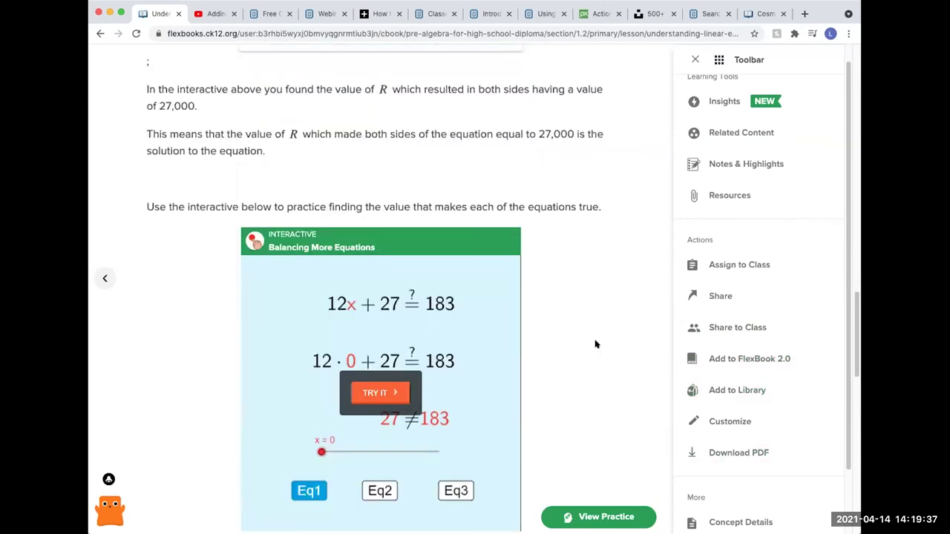
scroll(595, 343, "down", 5)
scroll(595, 344, "down", 15)
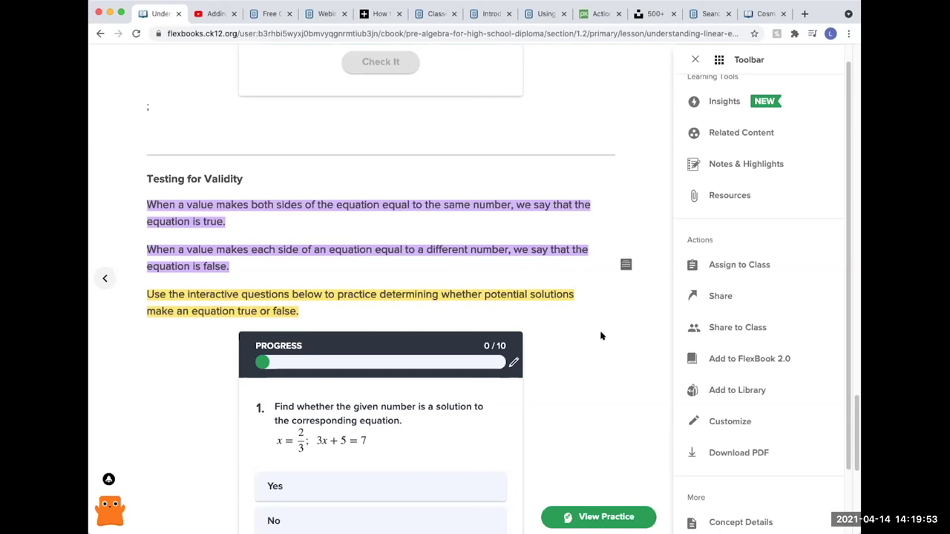
scroll(601, 333, "up", 20)
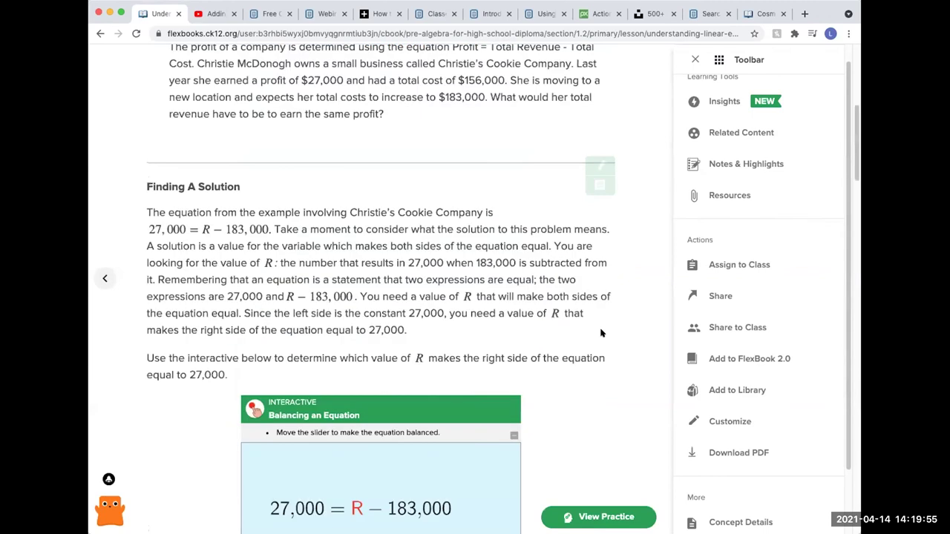